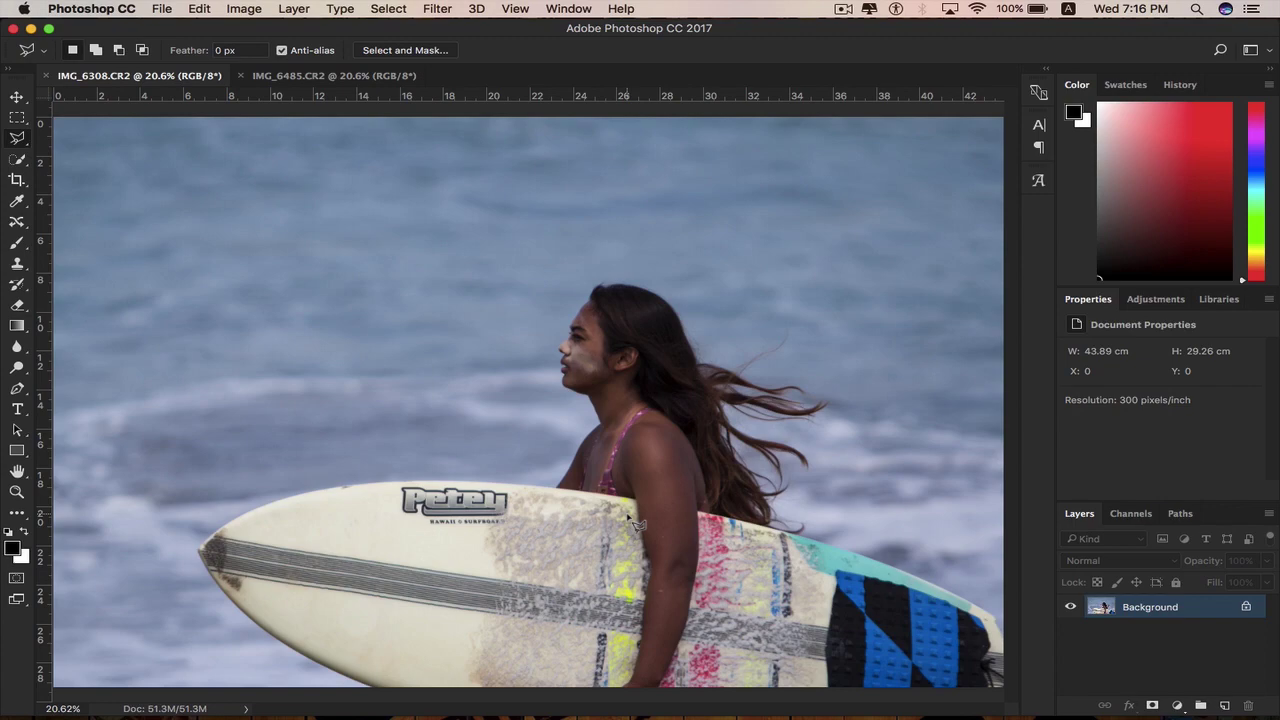
# - Launch Topaz ReMask 5 on the surfer photo from Photoshop's Filter > Topaz Labs menu
pyautogui.click(437, 9)
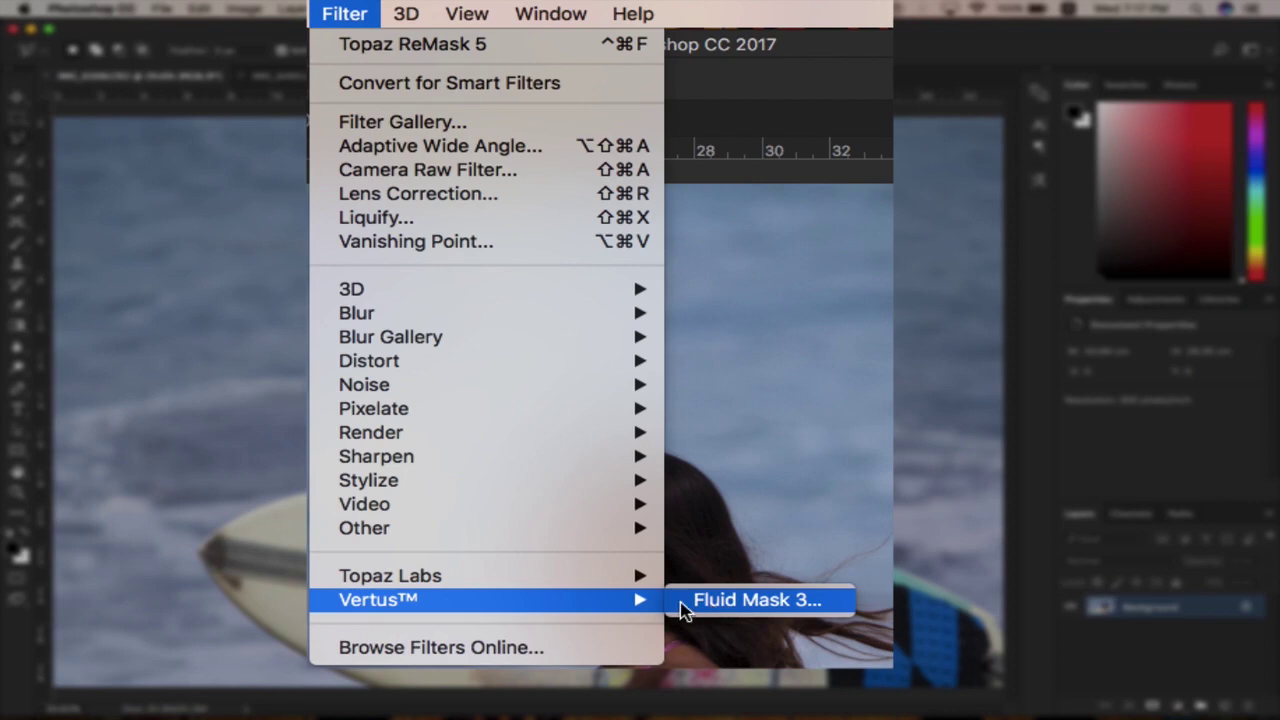
pyautogui.moveTo(466, 366)
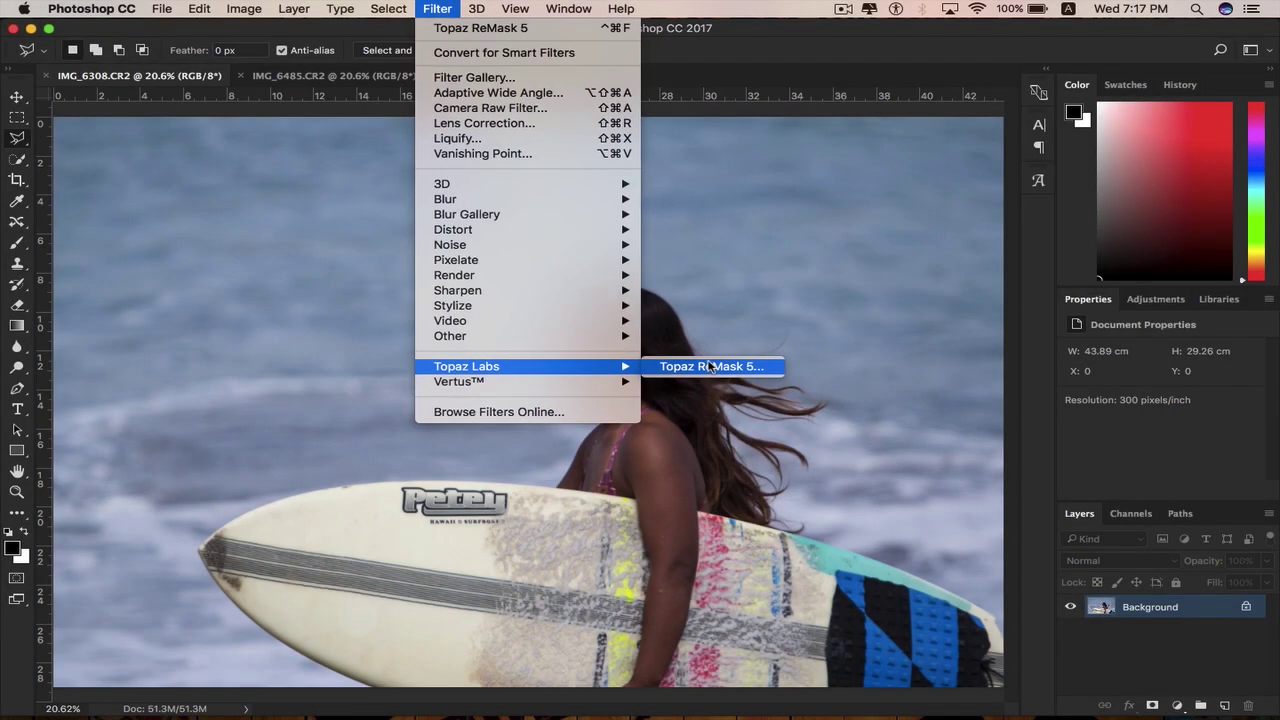
pyautogui.click(773, 578)
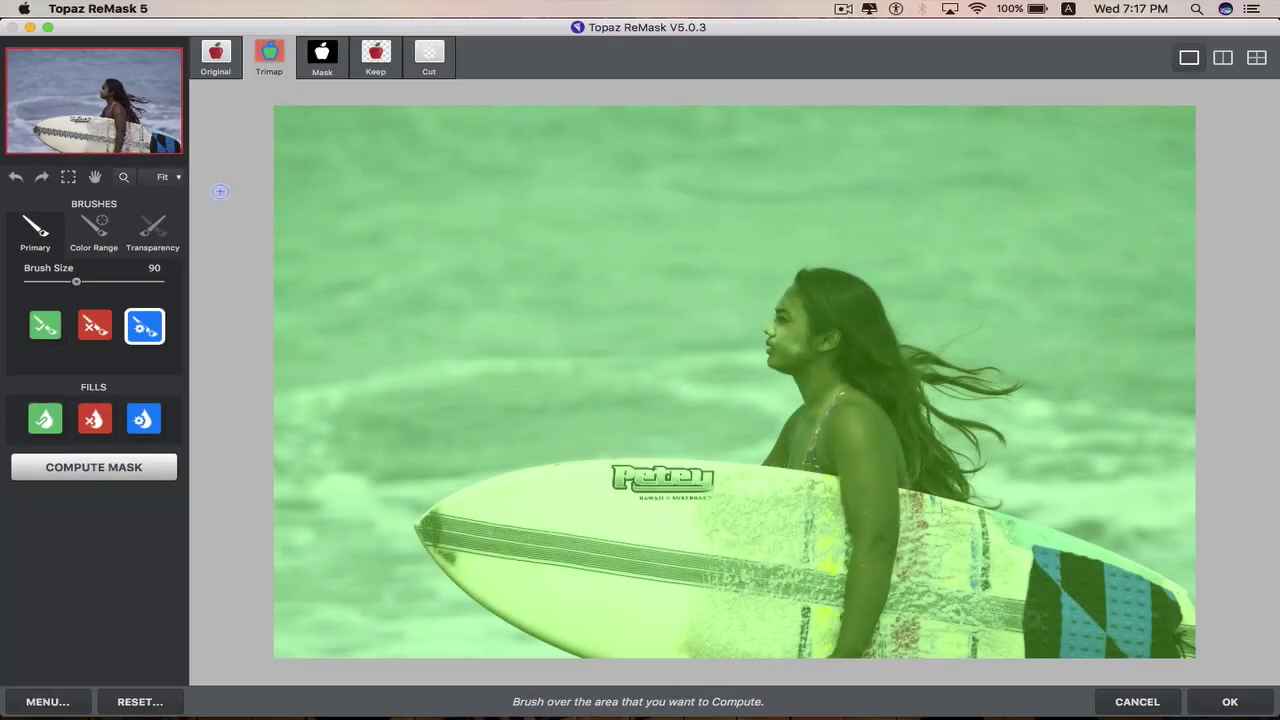
# - Cycle through the Original, Trimap, Mask, Keep and Cut views of the surfer photo
pyautogui.click(214, 65)
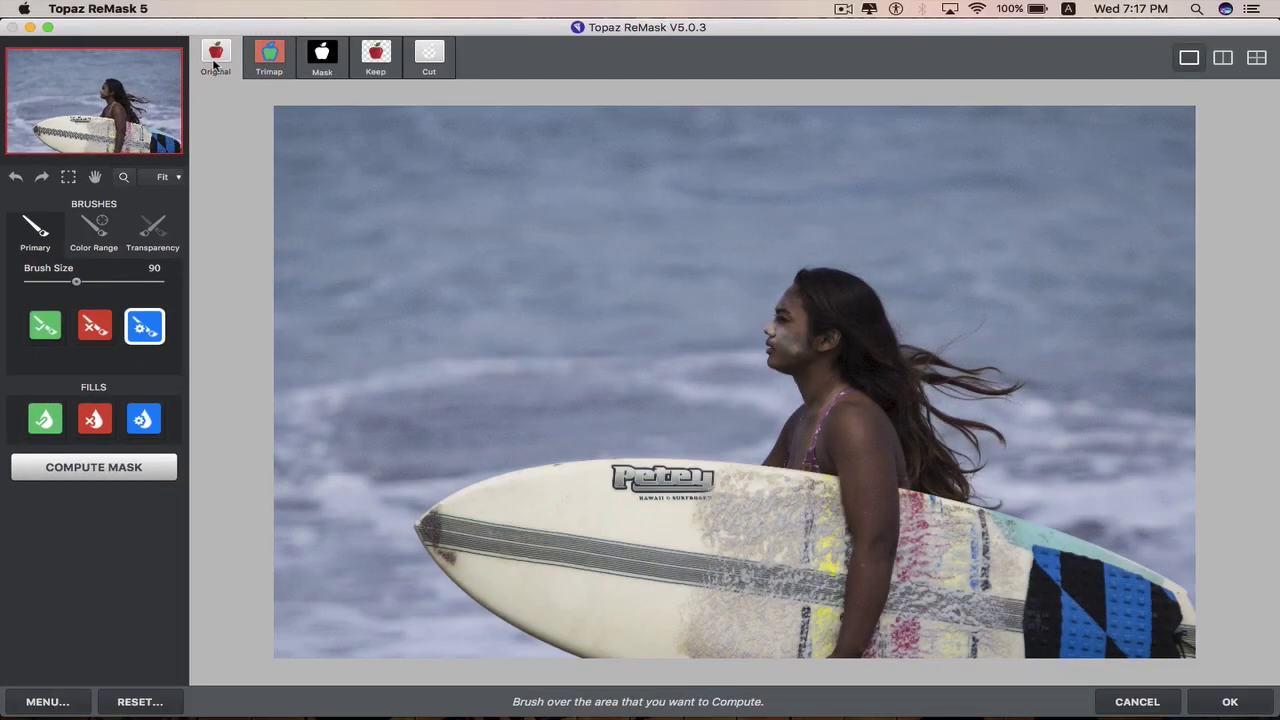
pyautogui.click(268, 62)
pyautogui.click(322, 55)
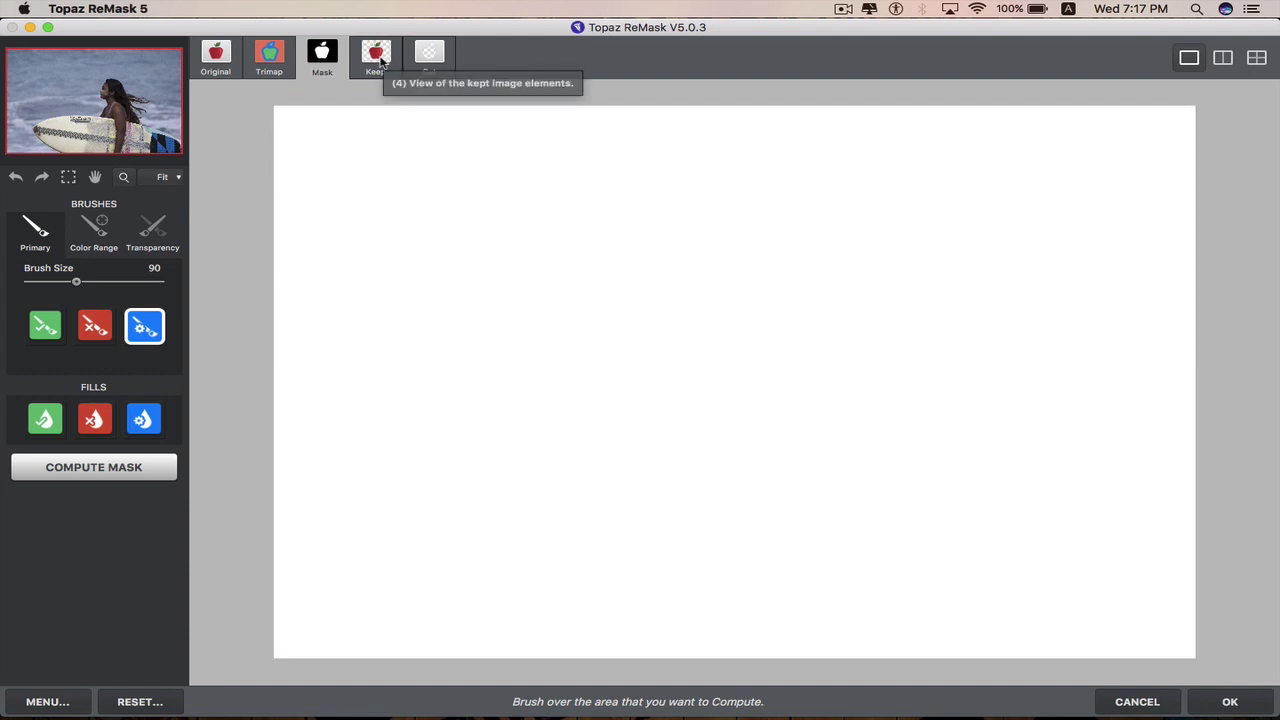
pyautogui.click(376, 55)
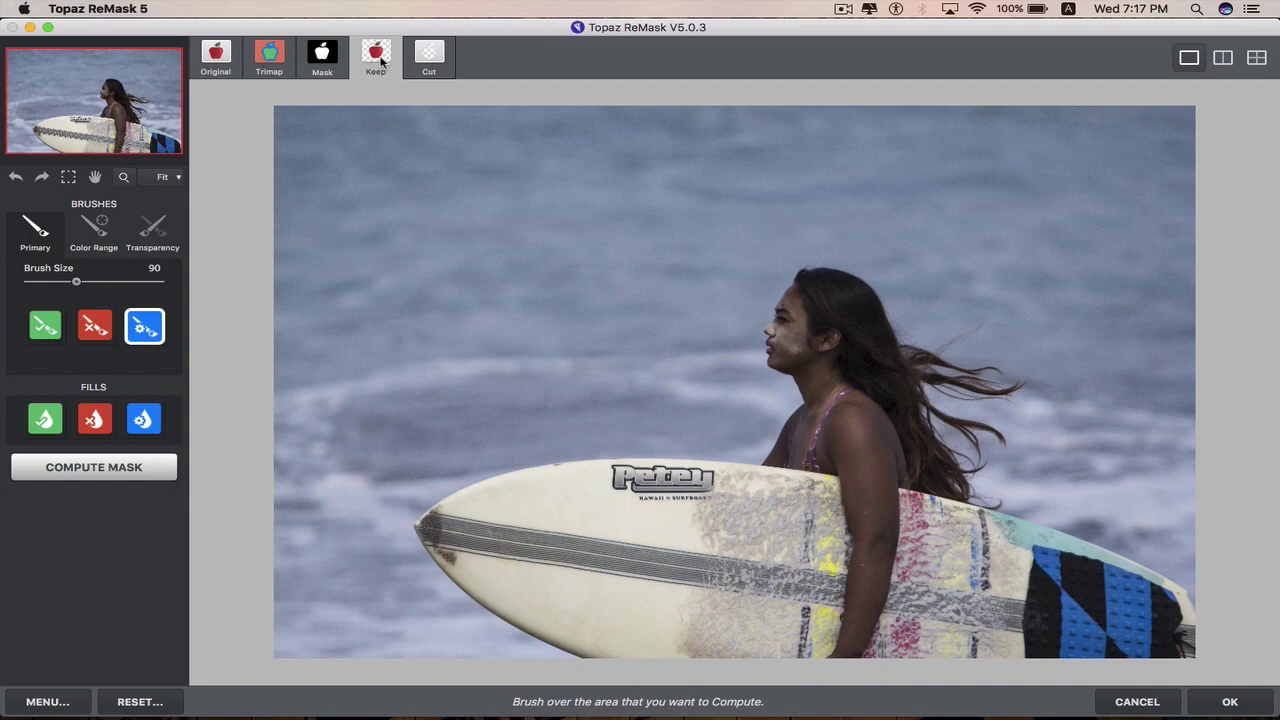
pyautogui.click(440, 60)
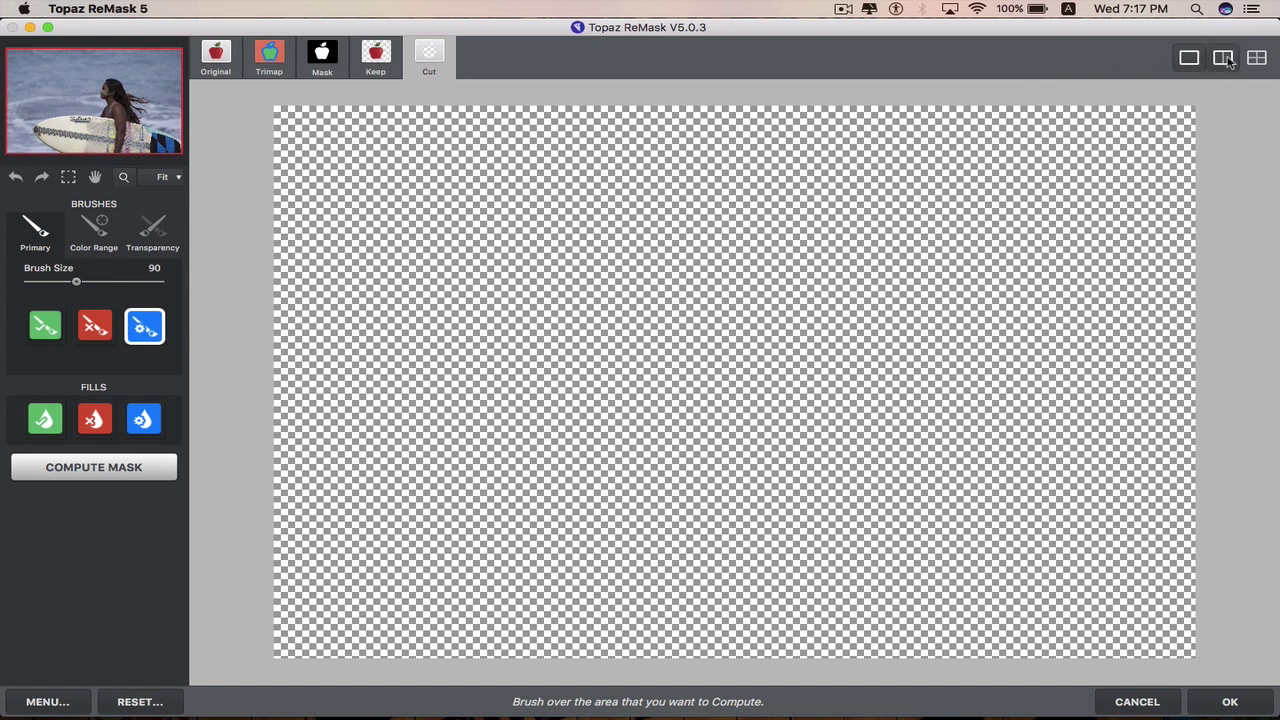
# - Show the trimap and Keep views side by side in dual view, then switch to quad view
pyautogui.click(1223, 58)
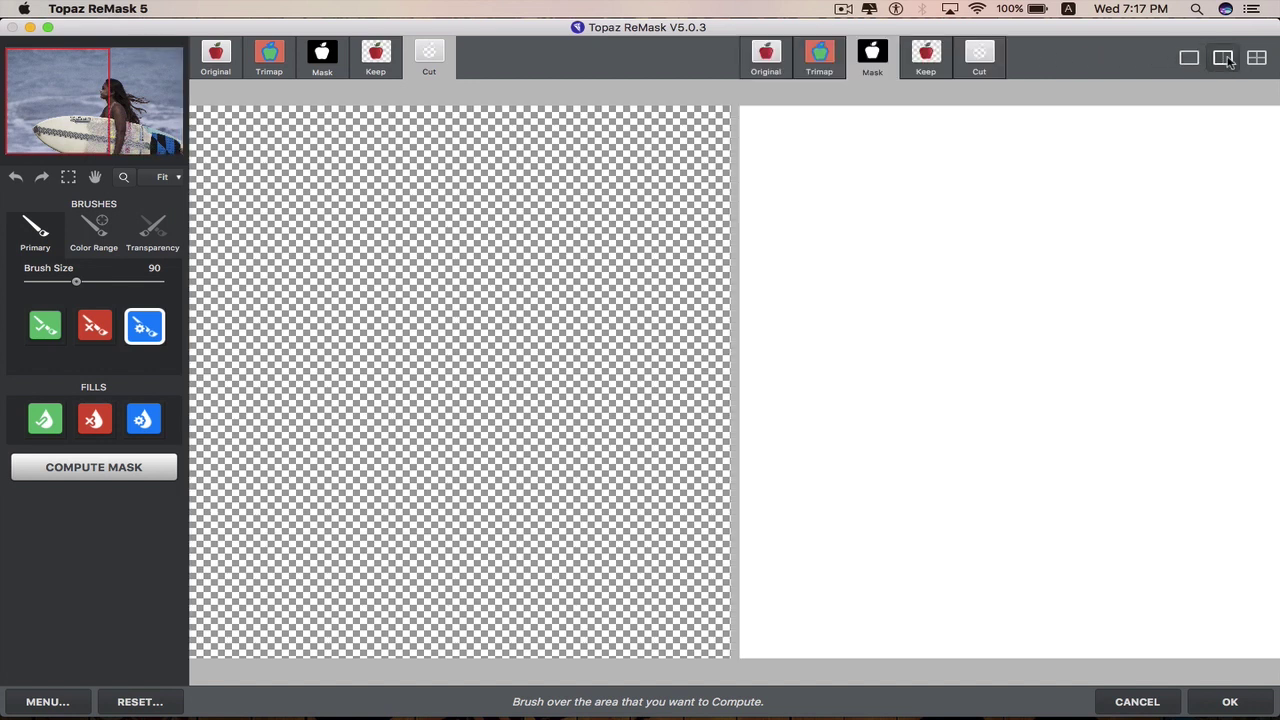
pyautogui.click(264, 60)
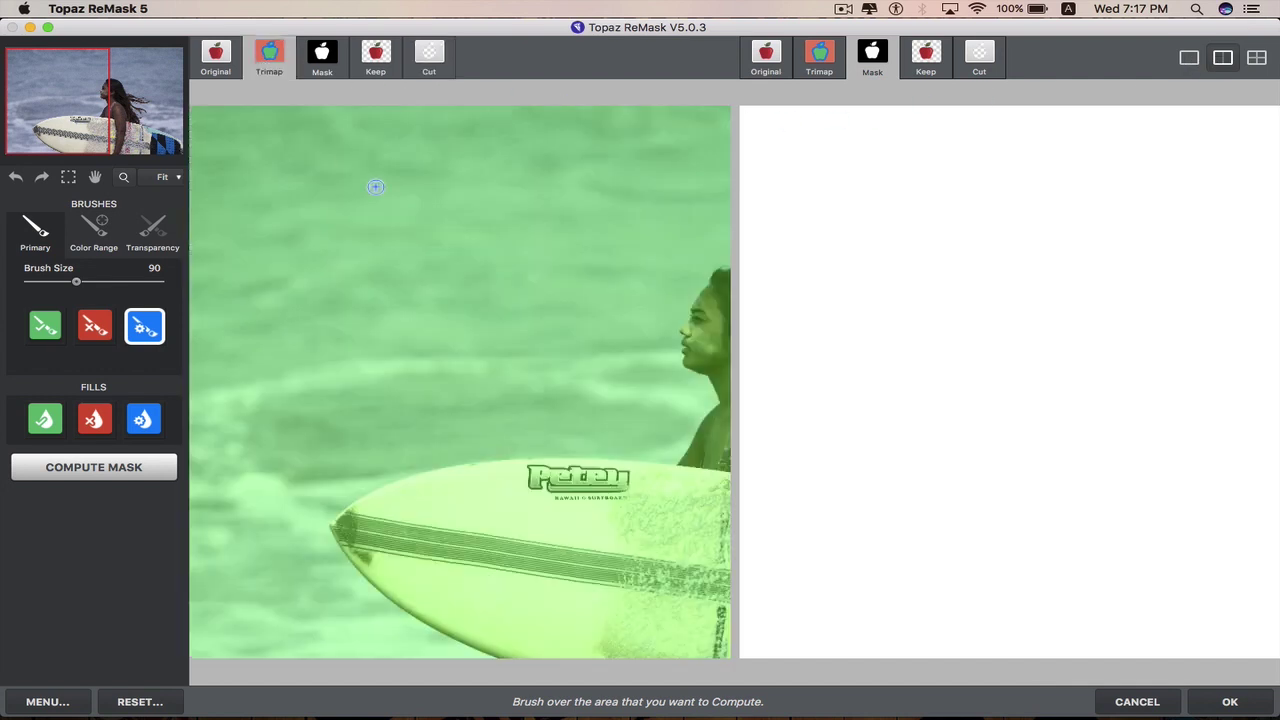
pyautogui.click(924, 57)
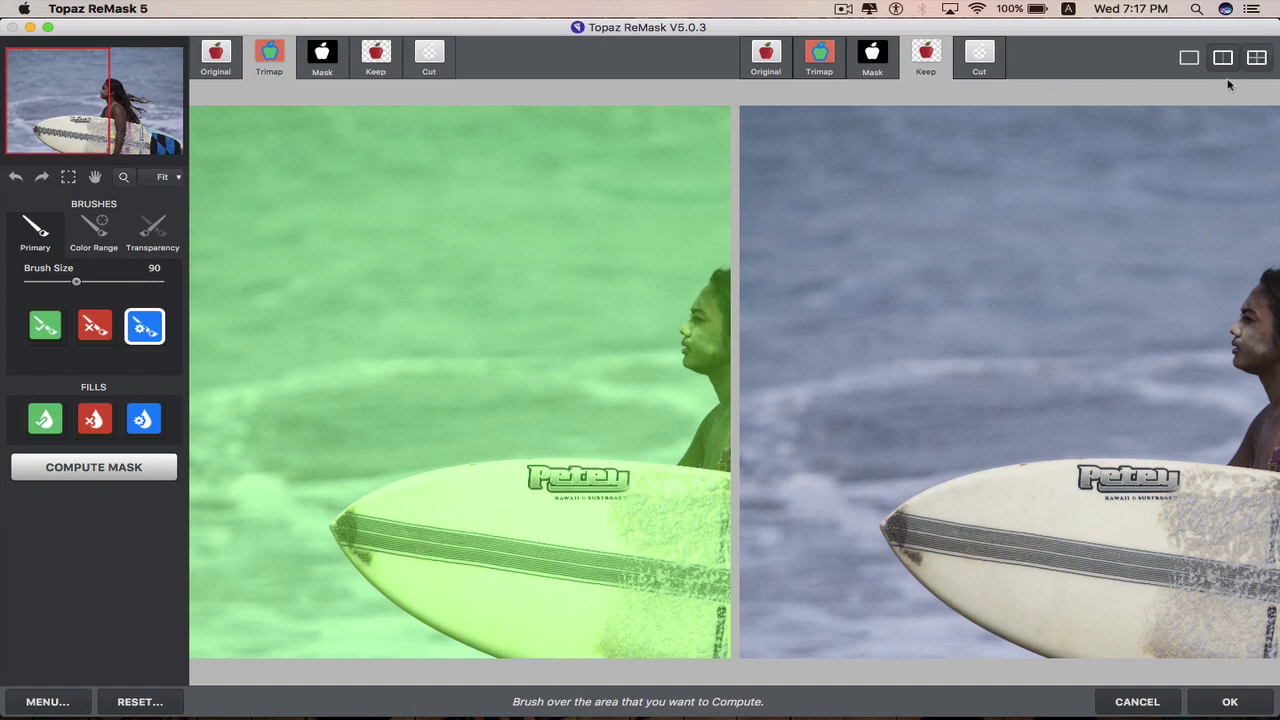
pyautogui.click(1257, 58)
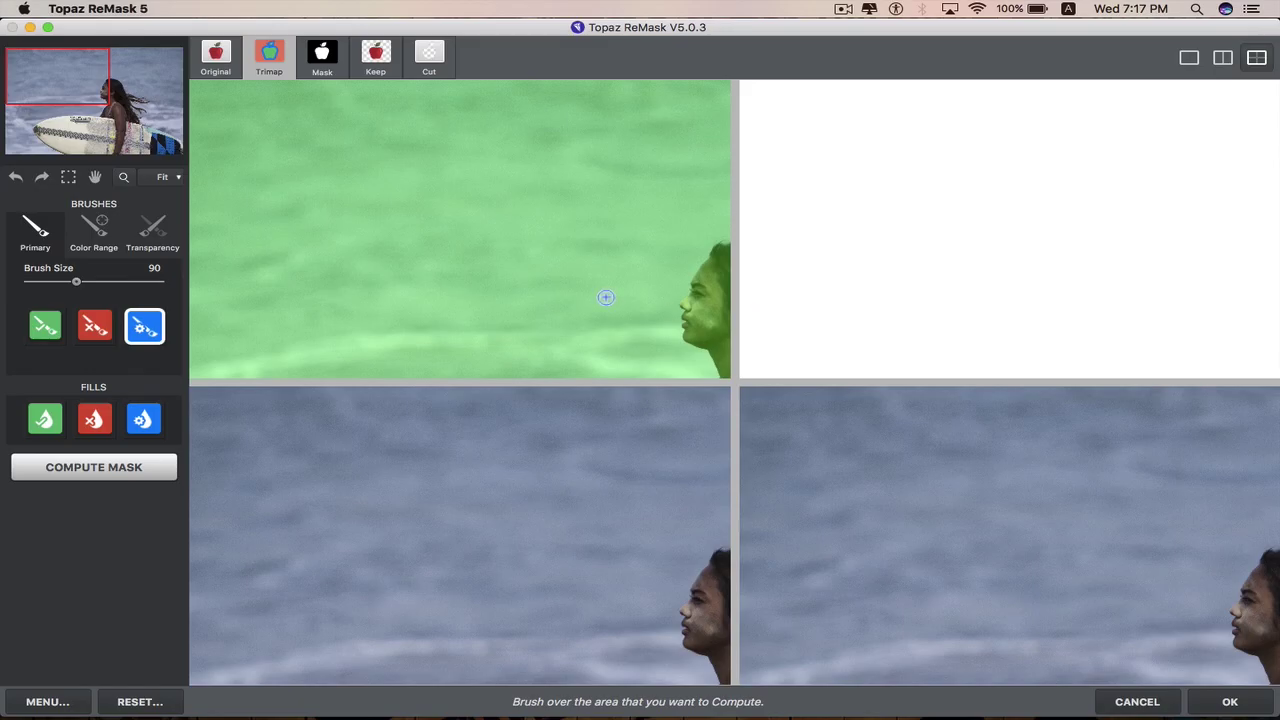
# - Pan to the woman's face, then return to a single large view with zoom left at Fit
pyautogui.press('h')
pyautogui.moveTo(443, 231); pyautogui.dragTo(770, 478)
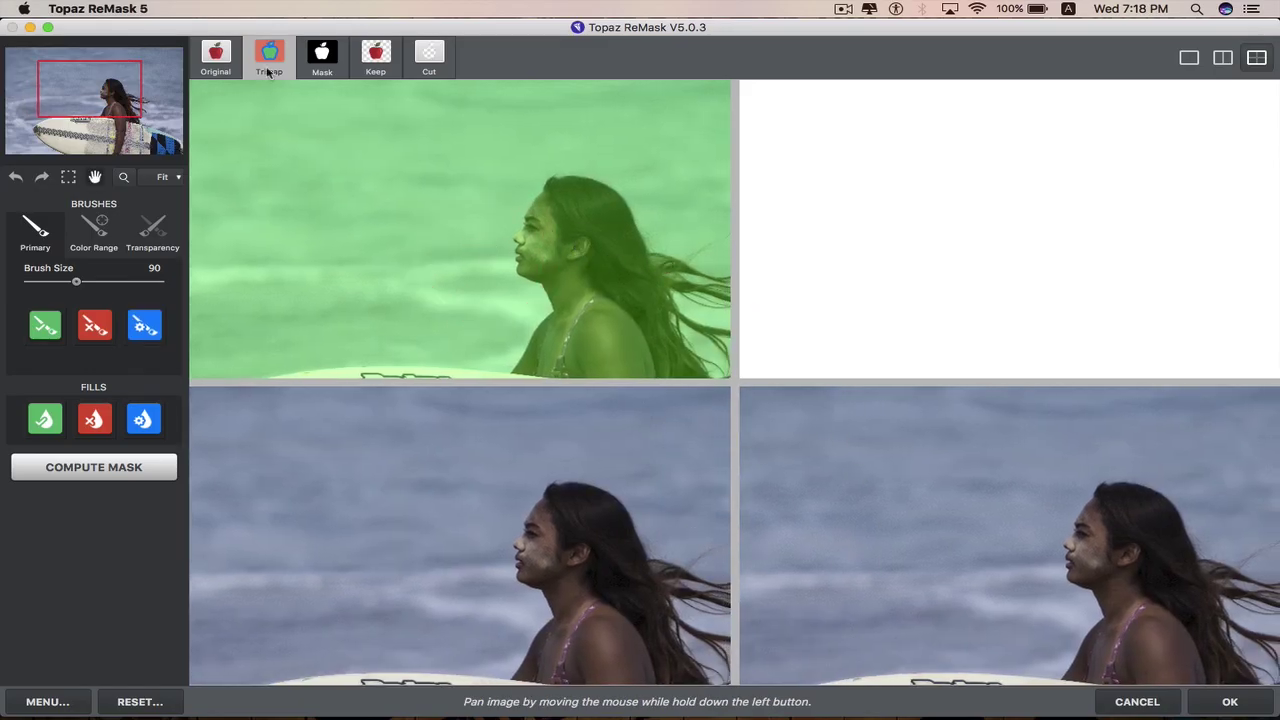
pyautogui.click(1189, 58)
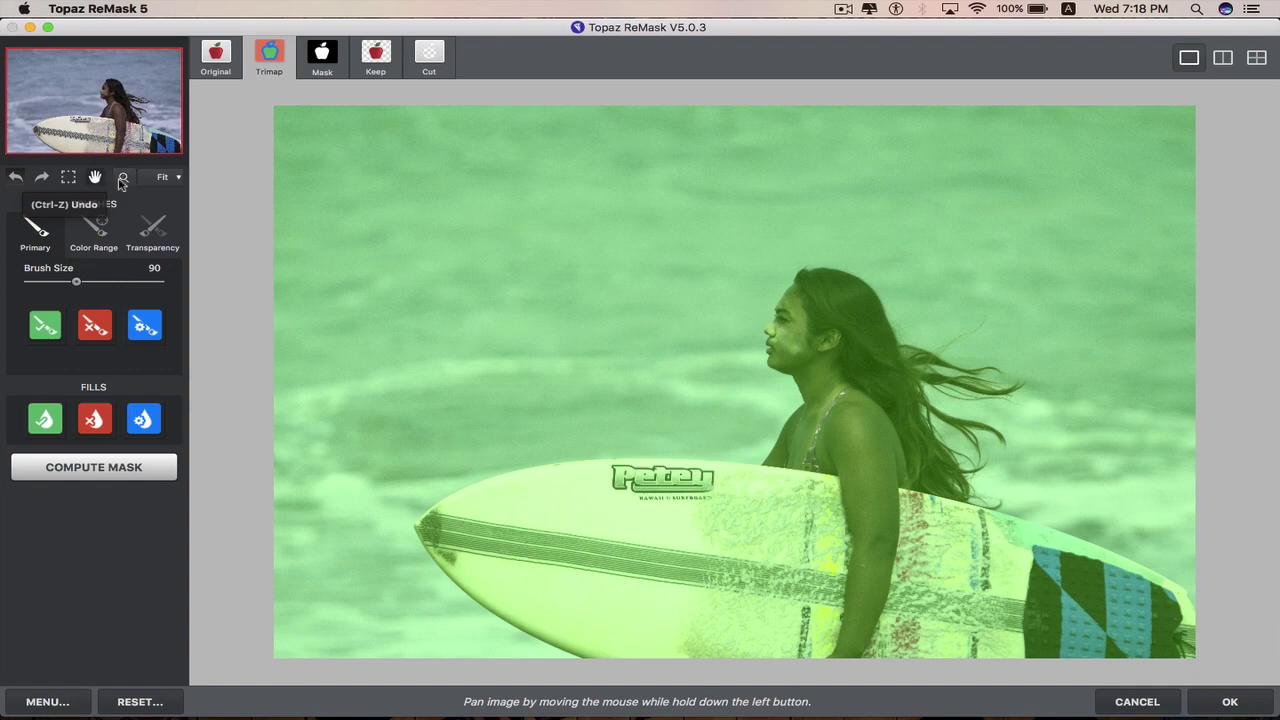
pyautogui.click(165, 177)
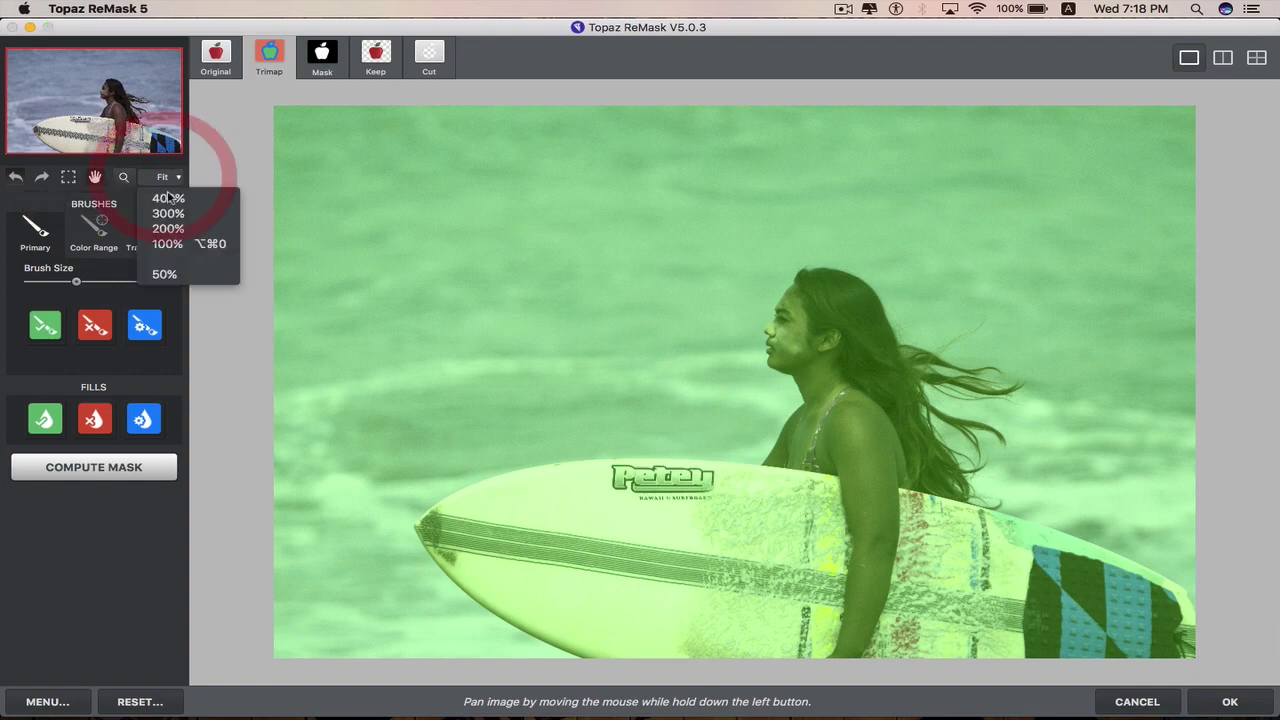
pyautogui.click(250, 153)
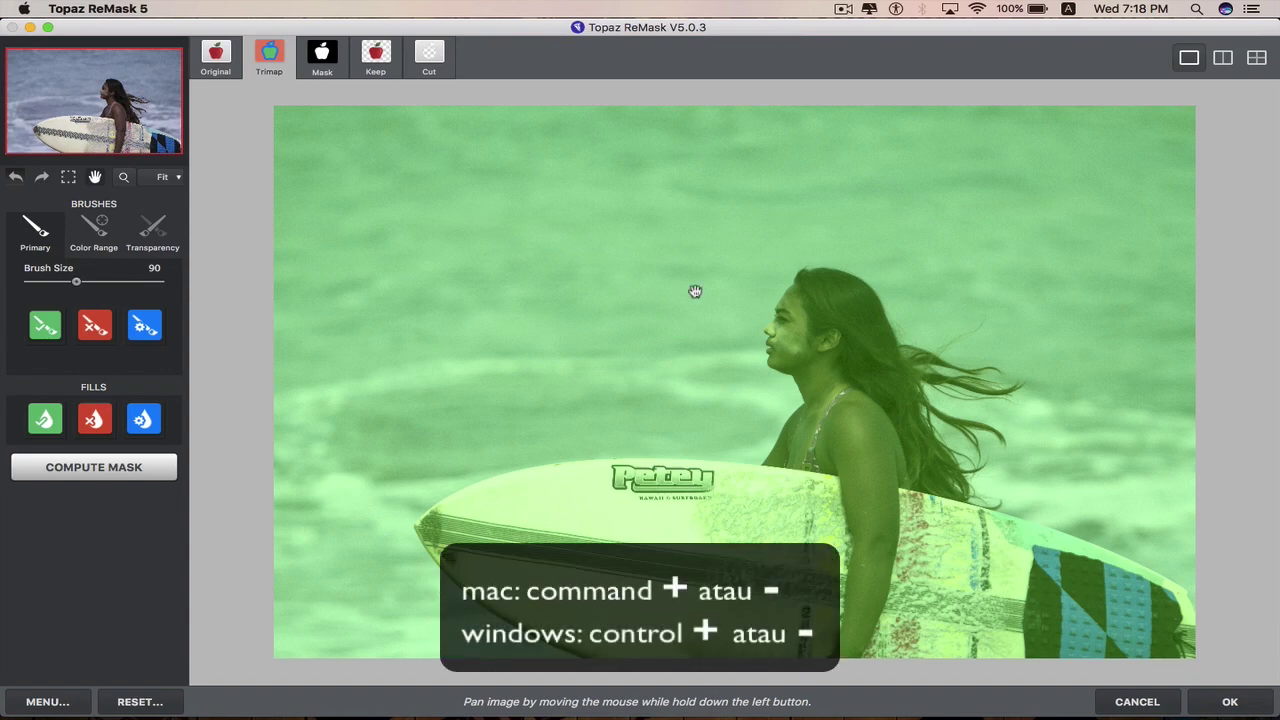
# - Zoom in on the surfer and back out to fit, then pick the Primary green keep brush
pyautogui.press('super+plus')
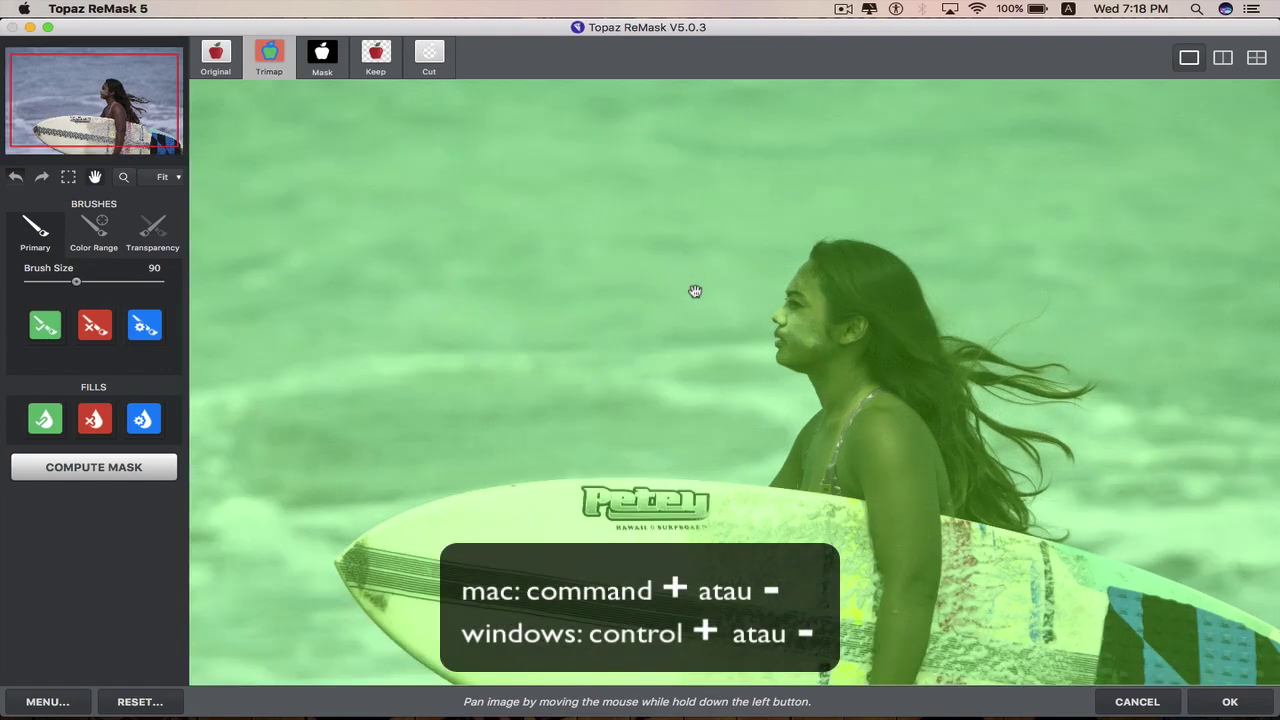
pyautogui.press('super+plus')
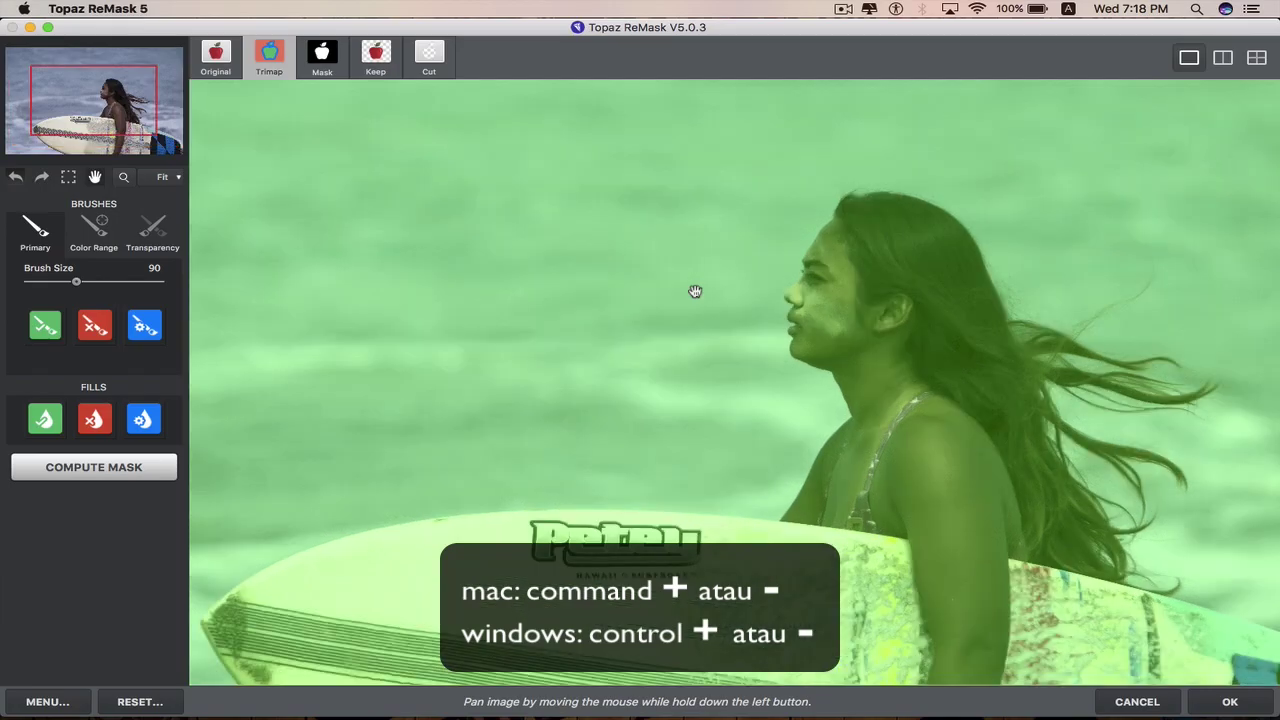
pyautogui.press('super+plus')
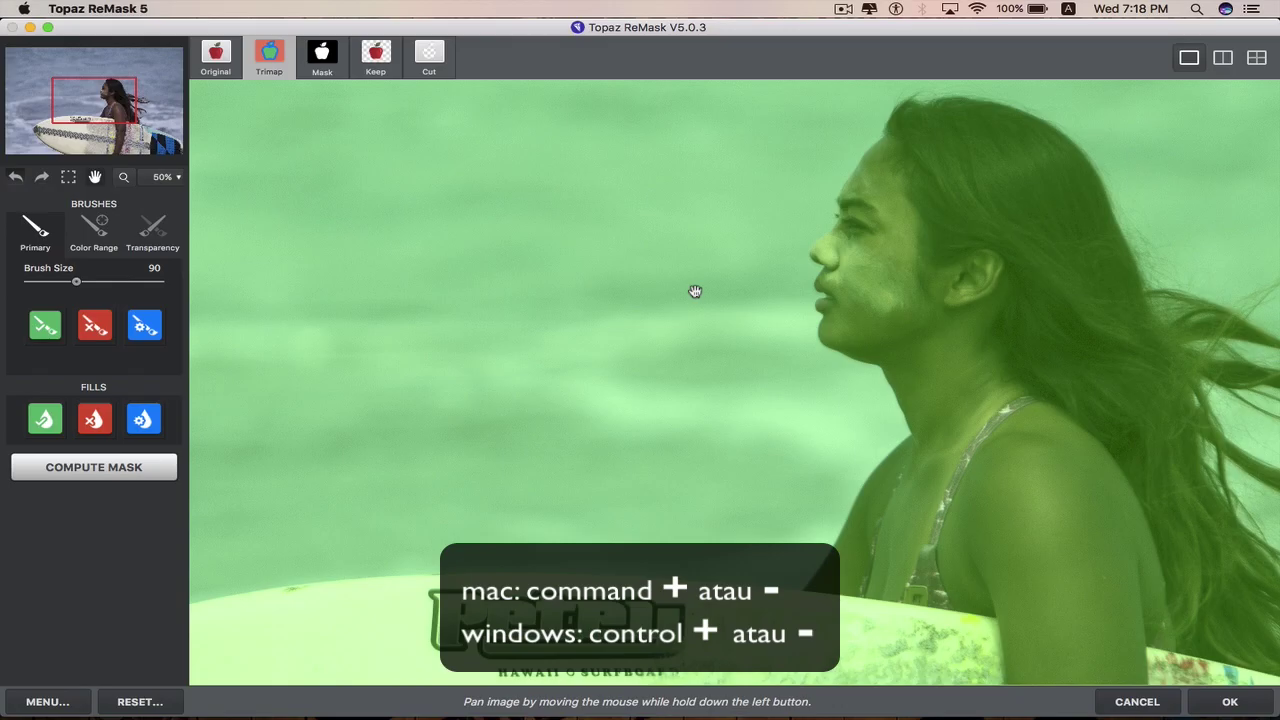
pyautogui.press('super+minus')
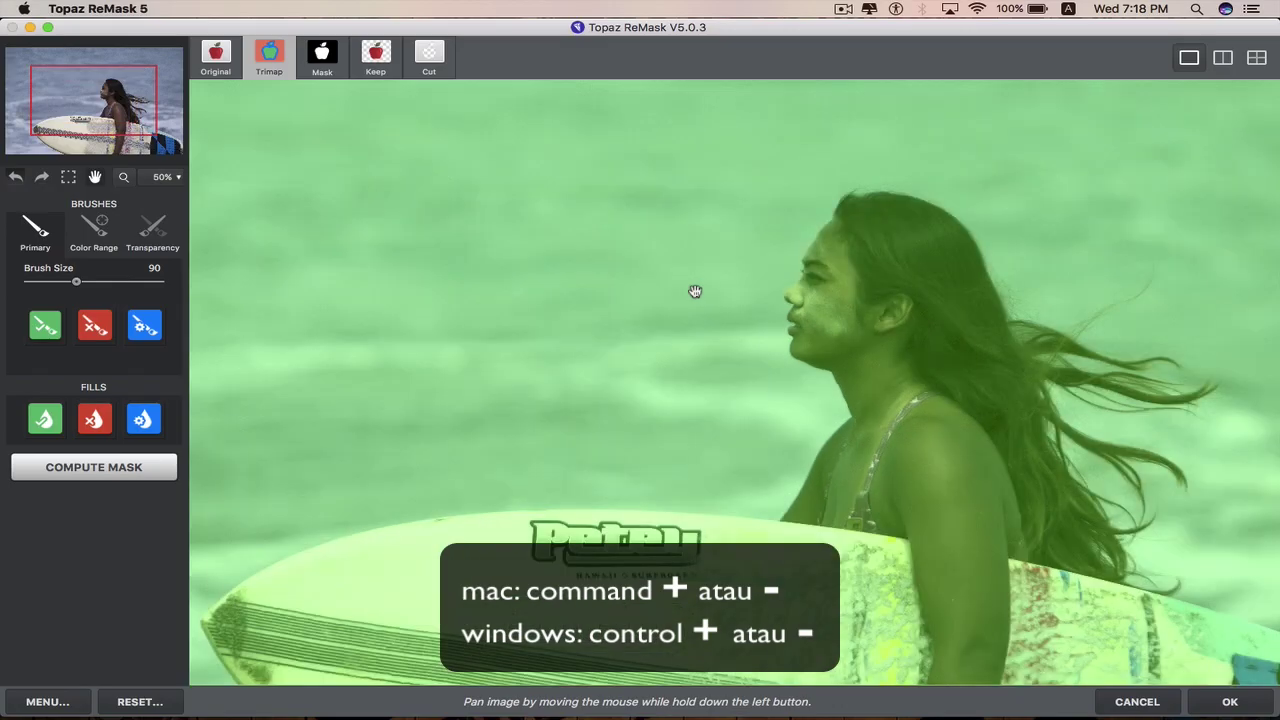
pyautogui.press('super+minus')
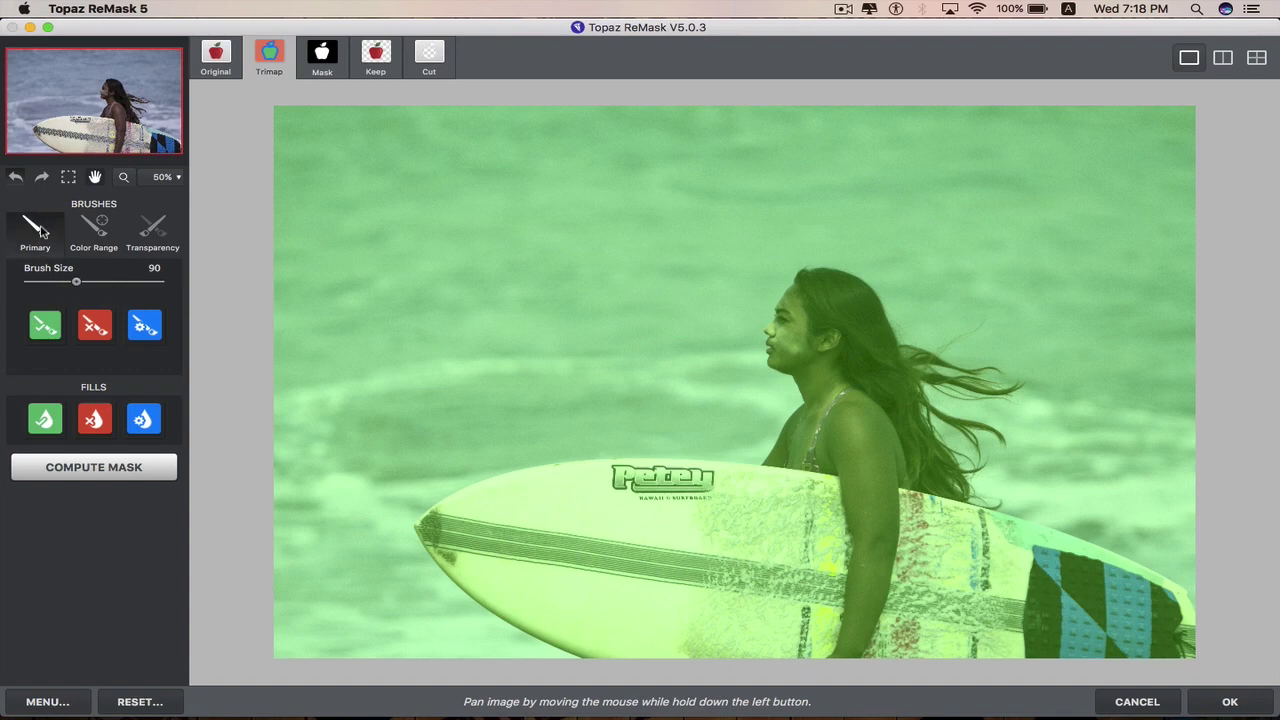
pyautogui.click(40, 230)
pyautogui.click(46, 330)
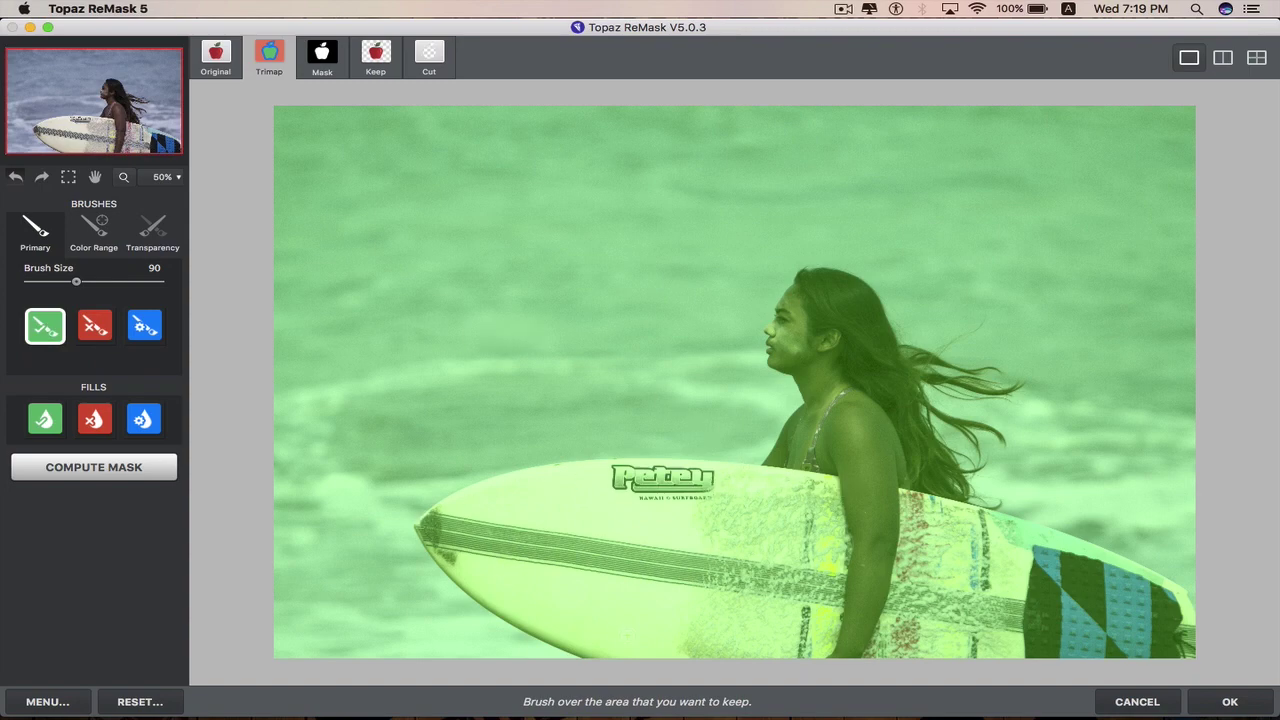
# - Try the red cut brush, then select the blue compute brush at size 30
pyautogui.click(98, 328)
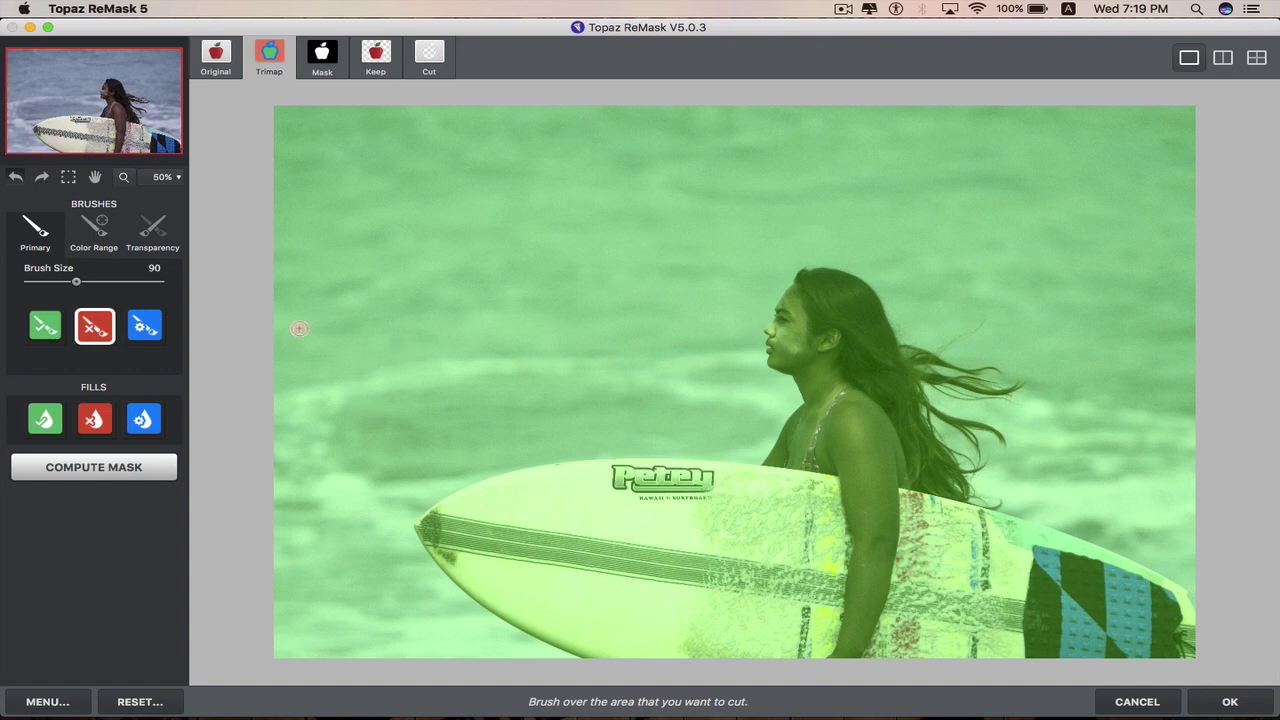
pyautogui.click(143, 330)
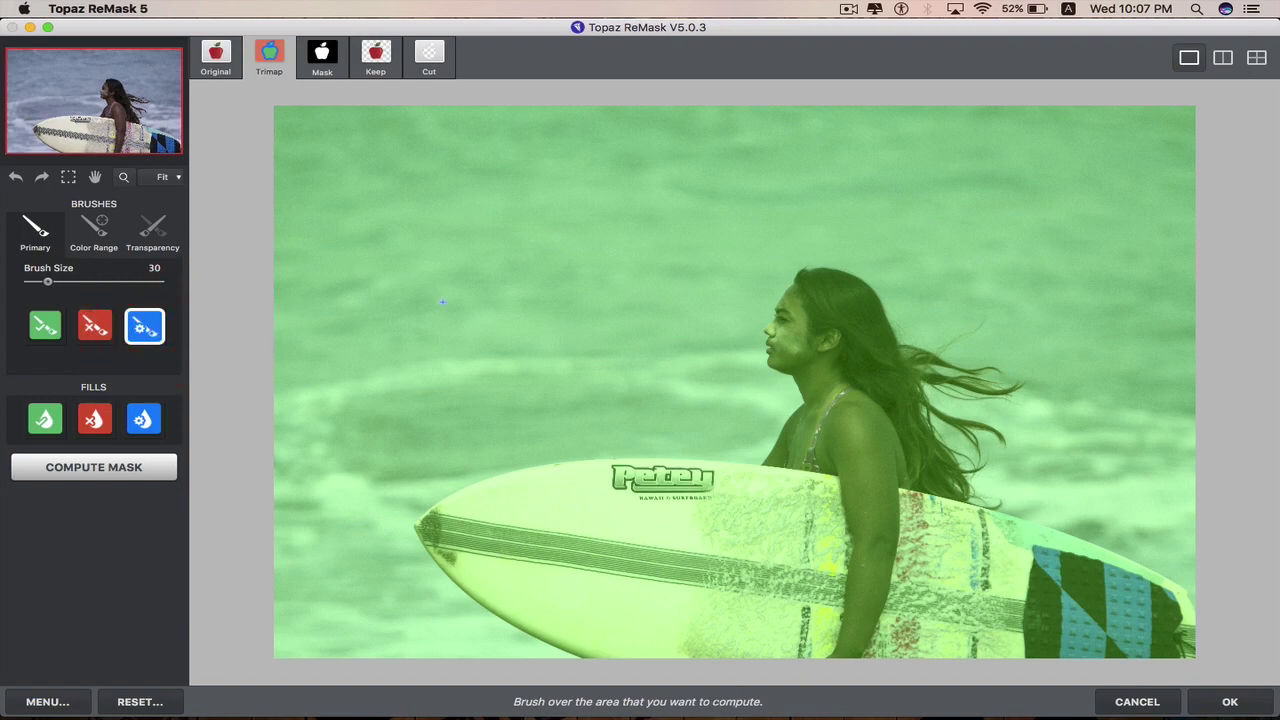
# - Resize the compute brush with the bracket keys and Brush Size slider to about 85
pyautogui.press(']')
pyautogui.press(']')
pyautogui.press(']')
pyautogui.press(']')
pyautogui.press(']')
pyautogui.press(']')
pyautogui.press(']')
pyautogui.press(']')
pyautogui.press(']')
pyautogui.press(']')
pyautogui.press(']')
pyautogui.press(']')
pyautogui.press('[')
pyautogui.press('[')
pyautogui.press('[')
pyautogui.press('[')
pyautogui.press('[')
pyautogui.press('[')
pyautogui.press('[')
pyautogui.moveTo(97, 285); pyautogui.dragTo(132, 282)
pyautogui.press('[')
pyautogui.press('[')
pyautogui.press('[')
pyautogui.press('[')
pyautogui.press('[')
# - Paint blue compute strokes along the surfboard's lower edge, its right end and the flowing hair
pyautogui.moveTo(591, 665)
pyautogui.mouseDown()
pyautogui.moveTo(434, 570)
pyautogui.moveTo(418, 522)
pyautogui.moveTo(518, 472)
pyautogui.moveTo(762, 462)
pyautogui.moveTo(803, 396)
pyautogui.moveTo(768, 350)
pyautogui.moveTo(802, 272)
pyautogui.moveTo(862, 280)
pyautogui.moveTo(878, 298)
pyautogui.moveTo(934, 430)
pyautogui.moveTo(998, 514)
pyautogui.moveTo(1192, 604)
pyautogui.mouseUp()
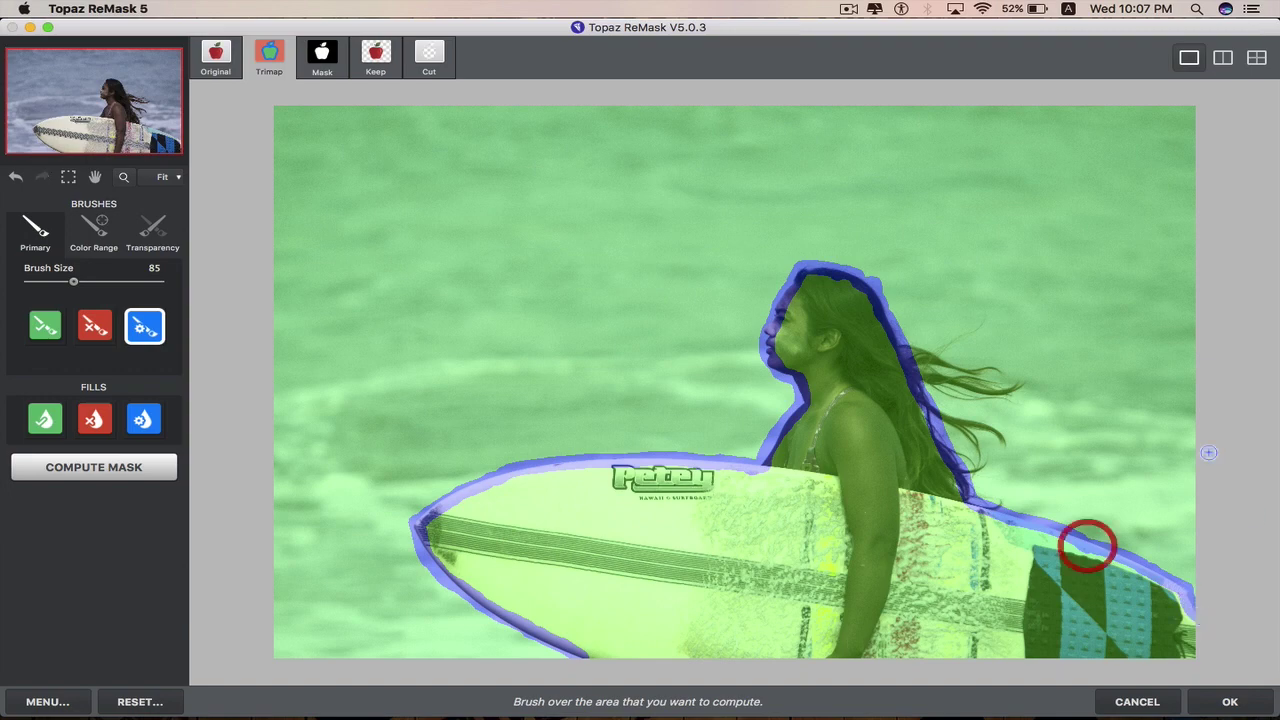
pyautogui.click(993, 500)
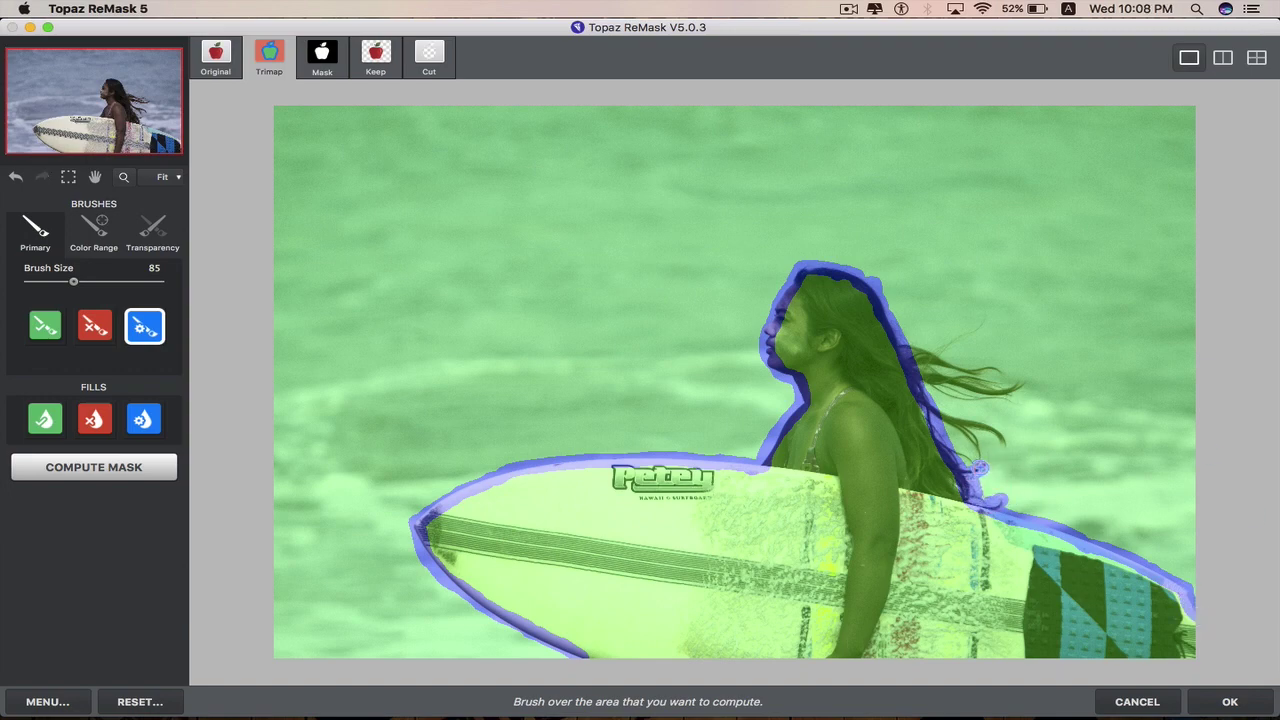
pyautogui.moveTo(945, 440)
pyautogui.mouseDown()
pyautogui.moveTo(975, 425)
pyautogui.moveTo(1005, 445)
pyautogui.mouseUp()
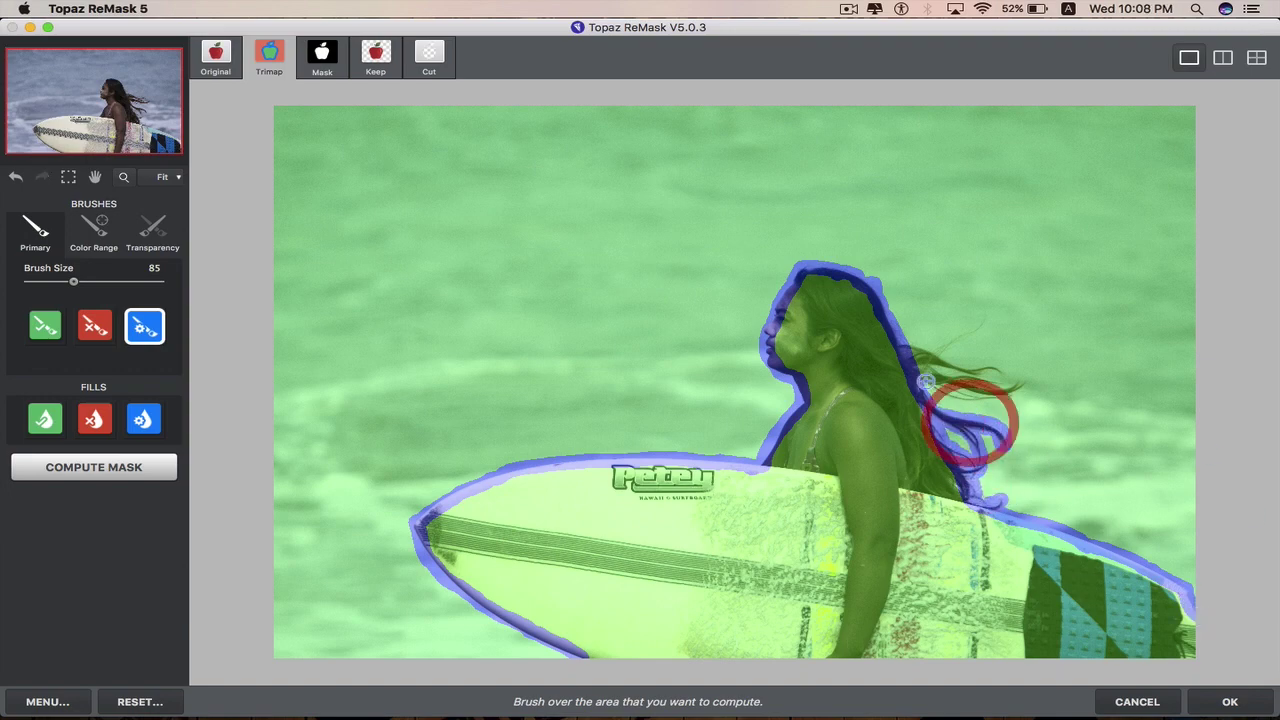
pyautogui.moveTo(946, 405)
pyautogui.mouseDown()
pyautogui.moveTo(1014, 397)
pyautogui.moveTo(916, 360)
pyautogui.moveTo(972, 374)
pyautogui.moveTo(945, 345)
pyautogui.moveTo(987, 318)
pyautogui.moveTo(929, 357)
pyautogui.mouseUp()
pyautogui.moveTo(920, 408)
pyautogui.mouseDown()
pyautogui.moveTo(965, 495)
pyautogui.moveTo(976, 458)
pyautogui.moveTo(947, 424)
pyautogui.mouseUp()
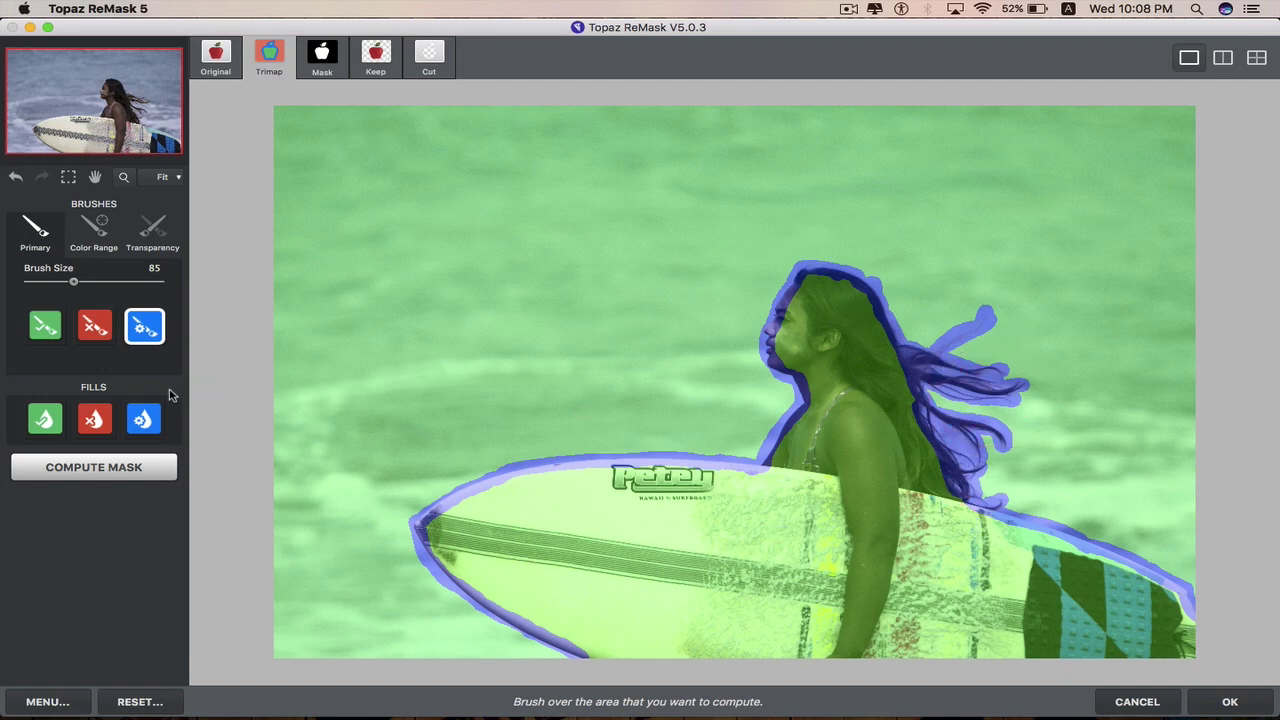
# - Fill the sea background as the red cut region, then view trimap beside mask, panned to the surfer
pyautogui.click(95, 421)
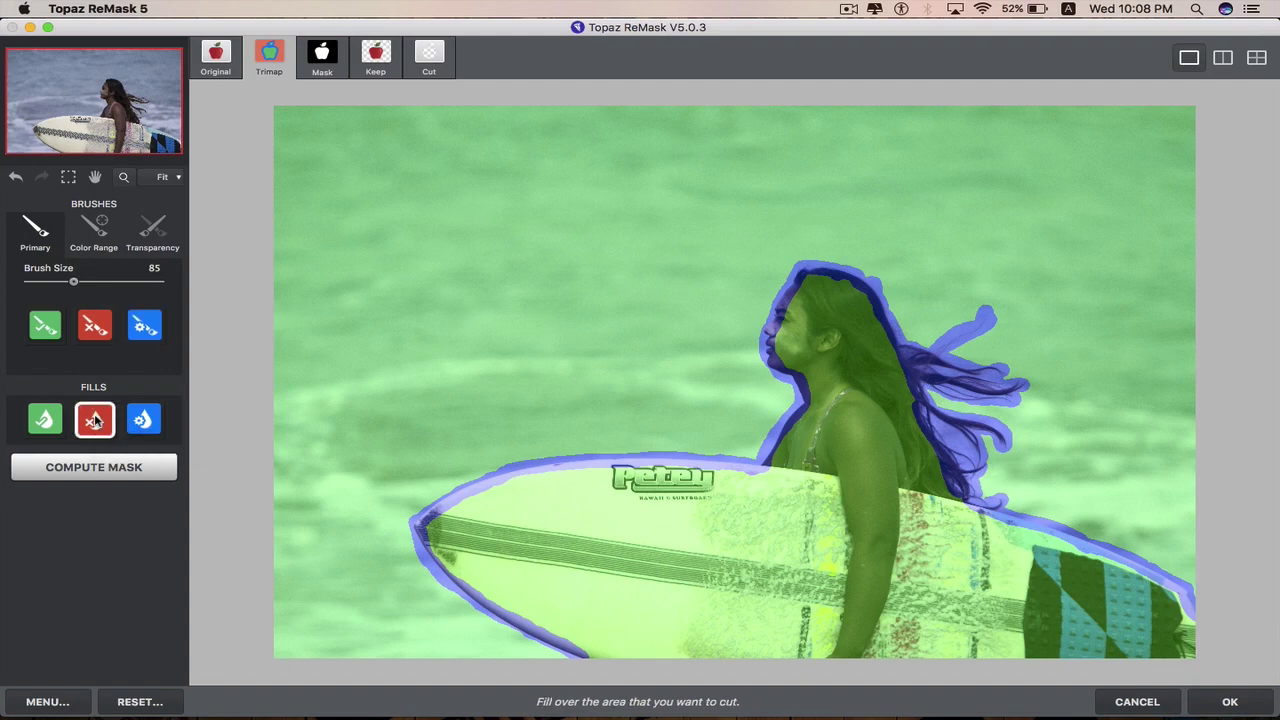
pyautogui.click(444, 181)
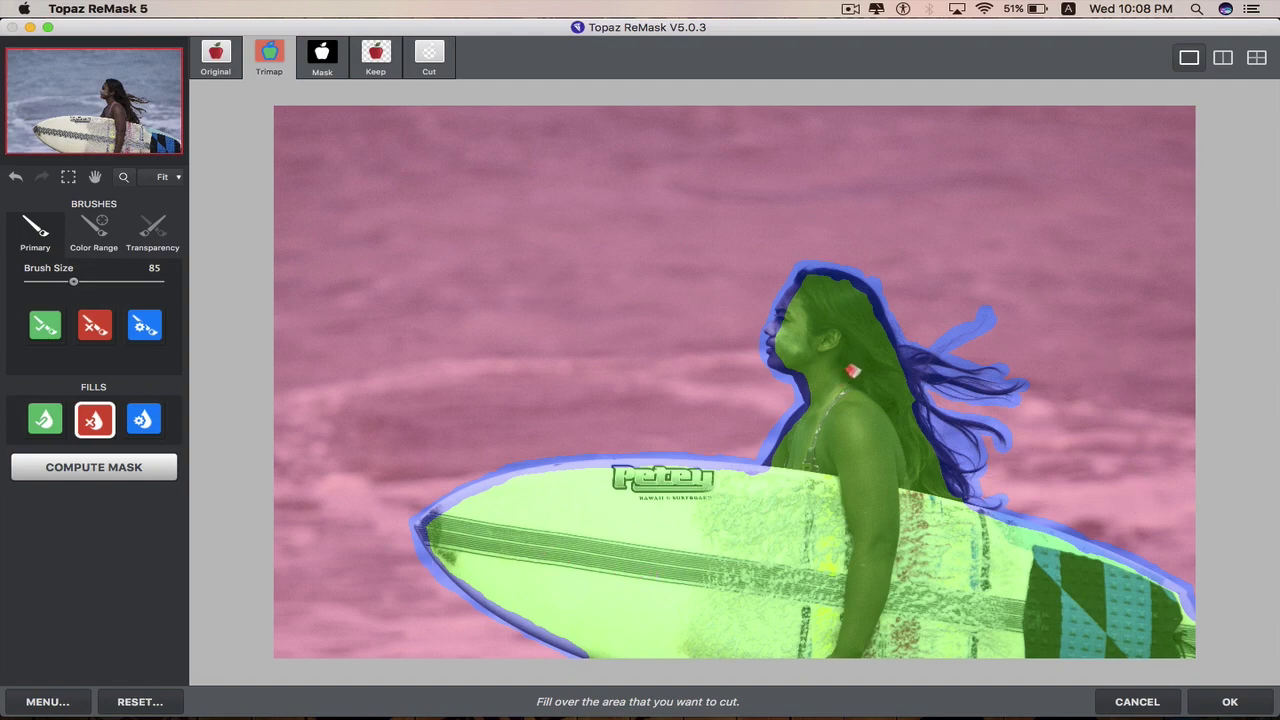
pyautogui.click(1222, 58)
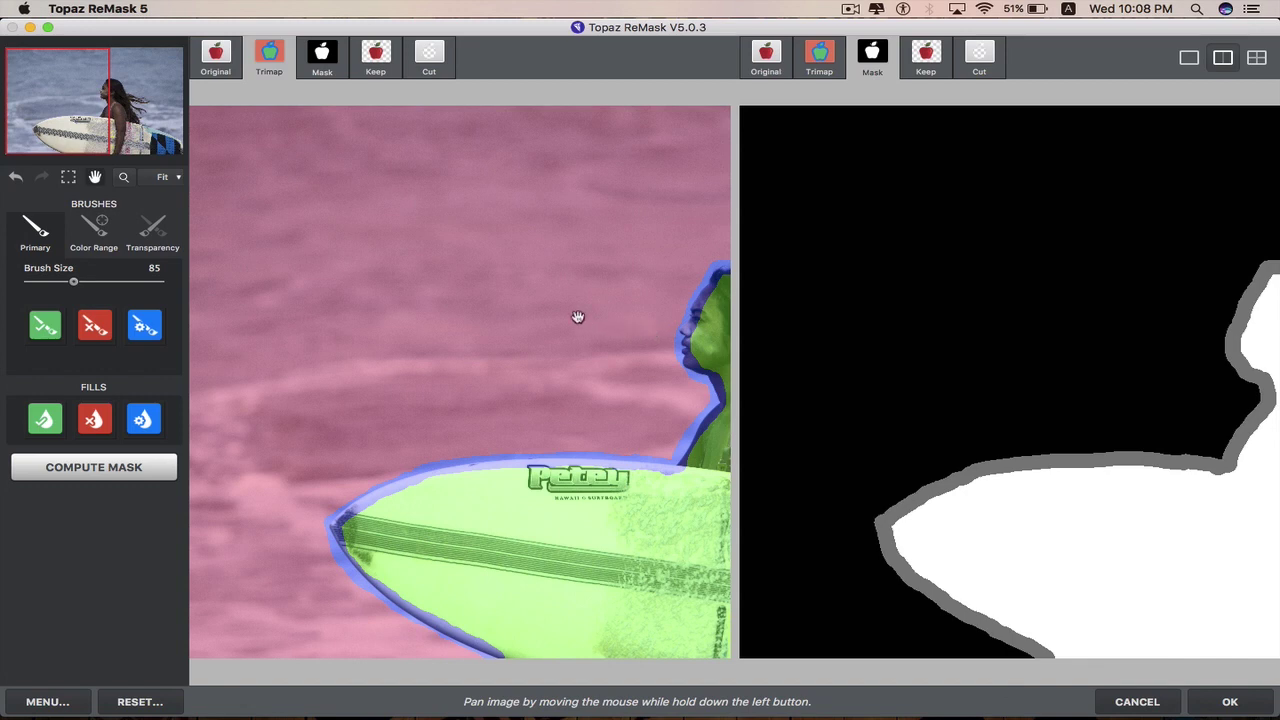
pyautogui.moveTo(578, 317); pyautogui.dragTo(454, 263)
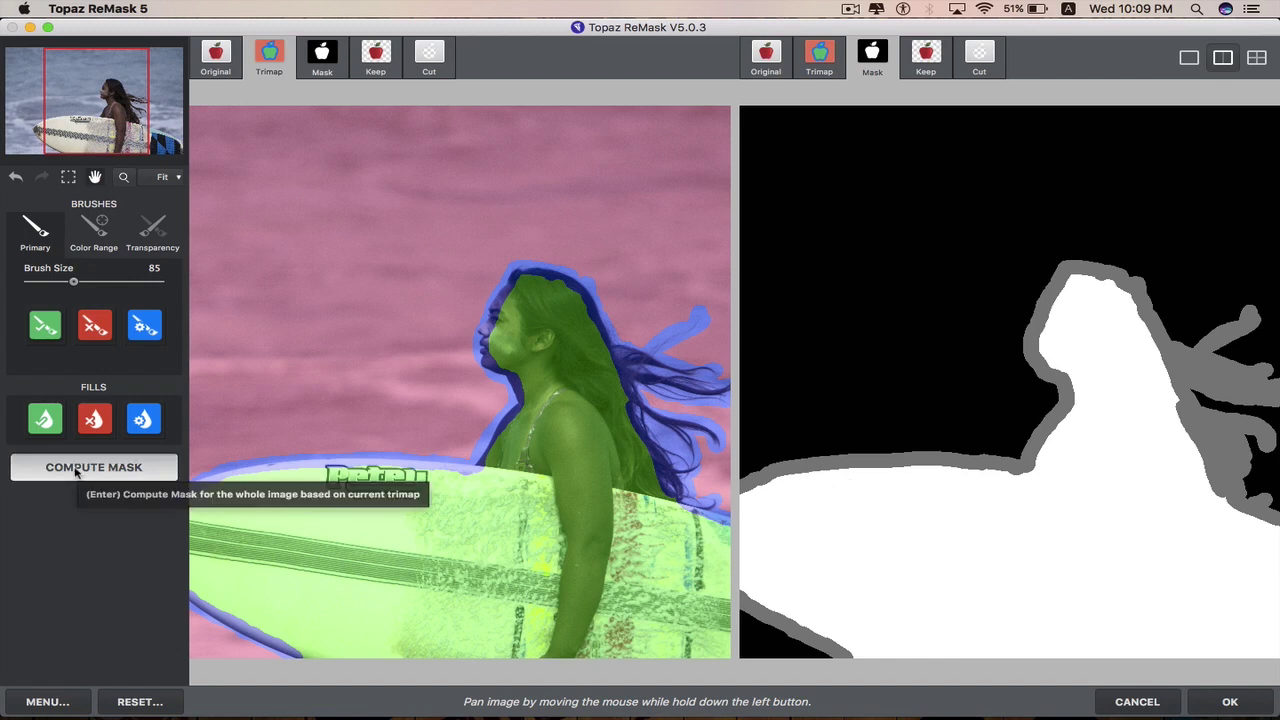
# - Compute the mask and pan around to inspect the hair and board edges
pyautogui.click(76, 472)
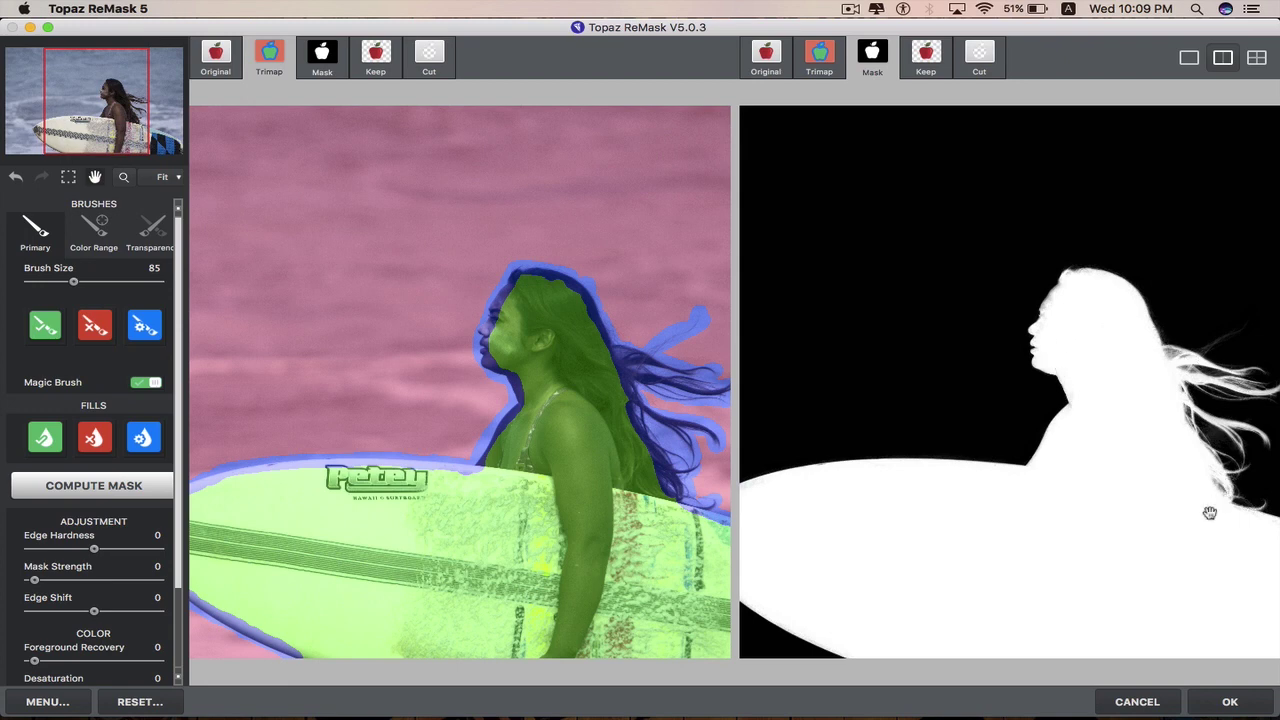
pyautogui.moveTo(1160, 511); pyautogui.dragTo(992, 496)
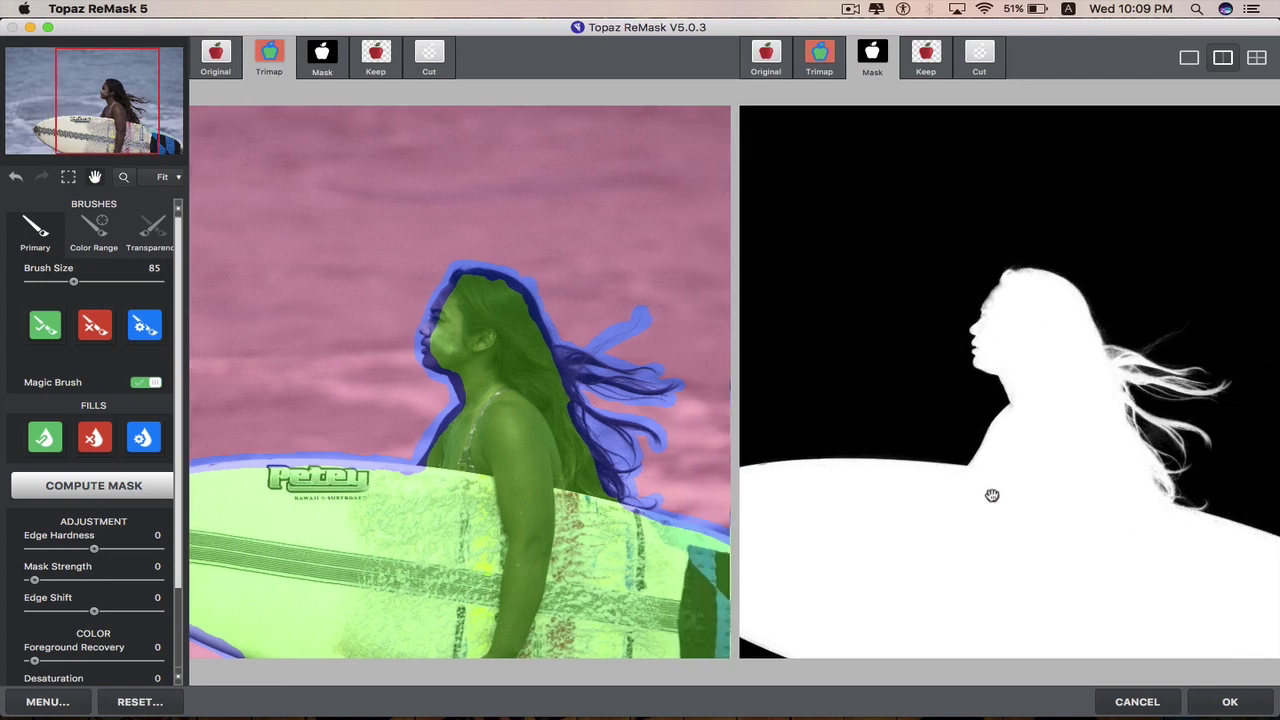
pyautogui.scroll(2, 992, 496)
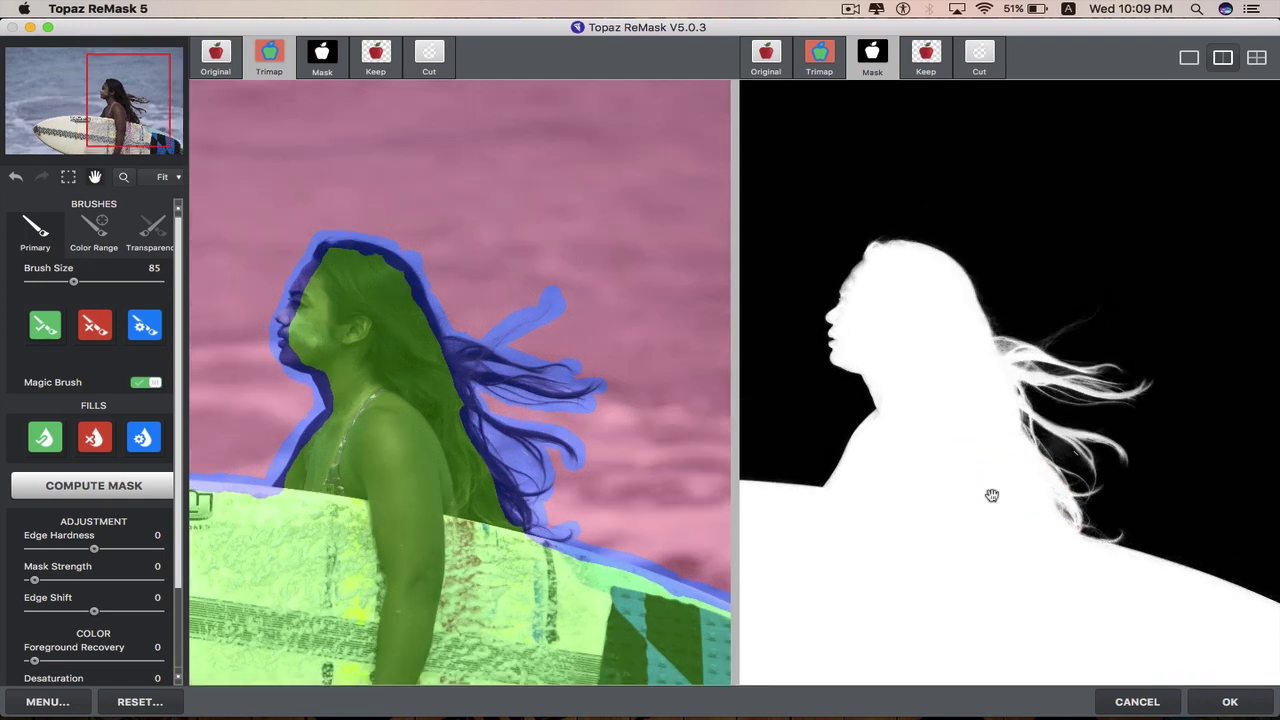
pyautogui.scroll(2, 992, 496)
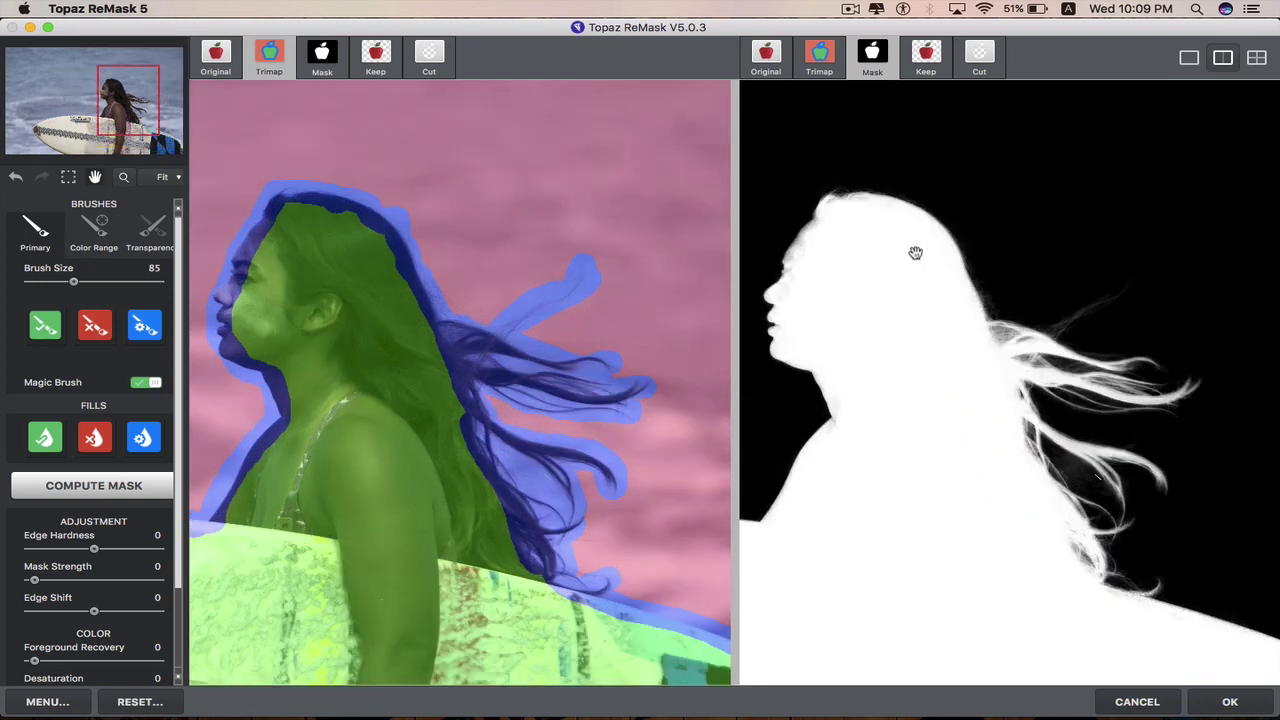
pyautogui.moveTo(946, 552)
pyautogui.mouseDown()
pyautogui.moveTo(1138, 472)
pyautogui.moveTo(963, 360)
pyautogui.mouseUp()
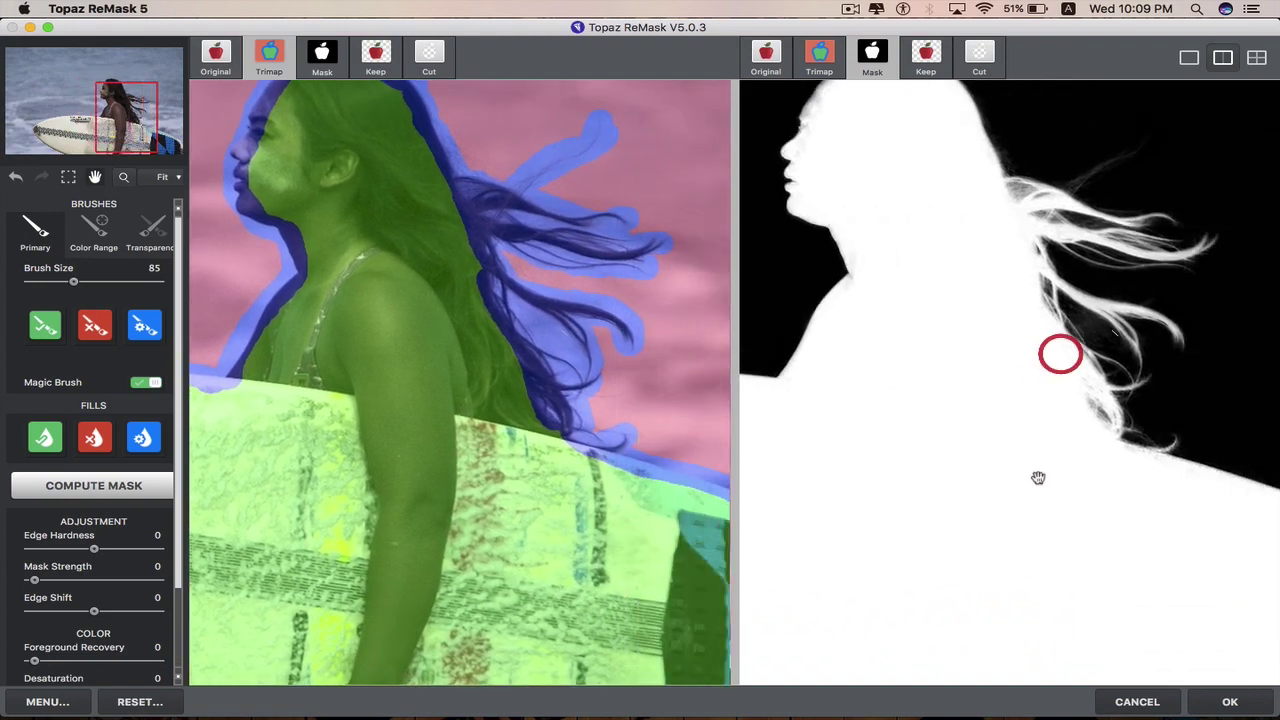
pyautogui.moveTo(1038, 478); pyautogui.dragTo(908, 406)
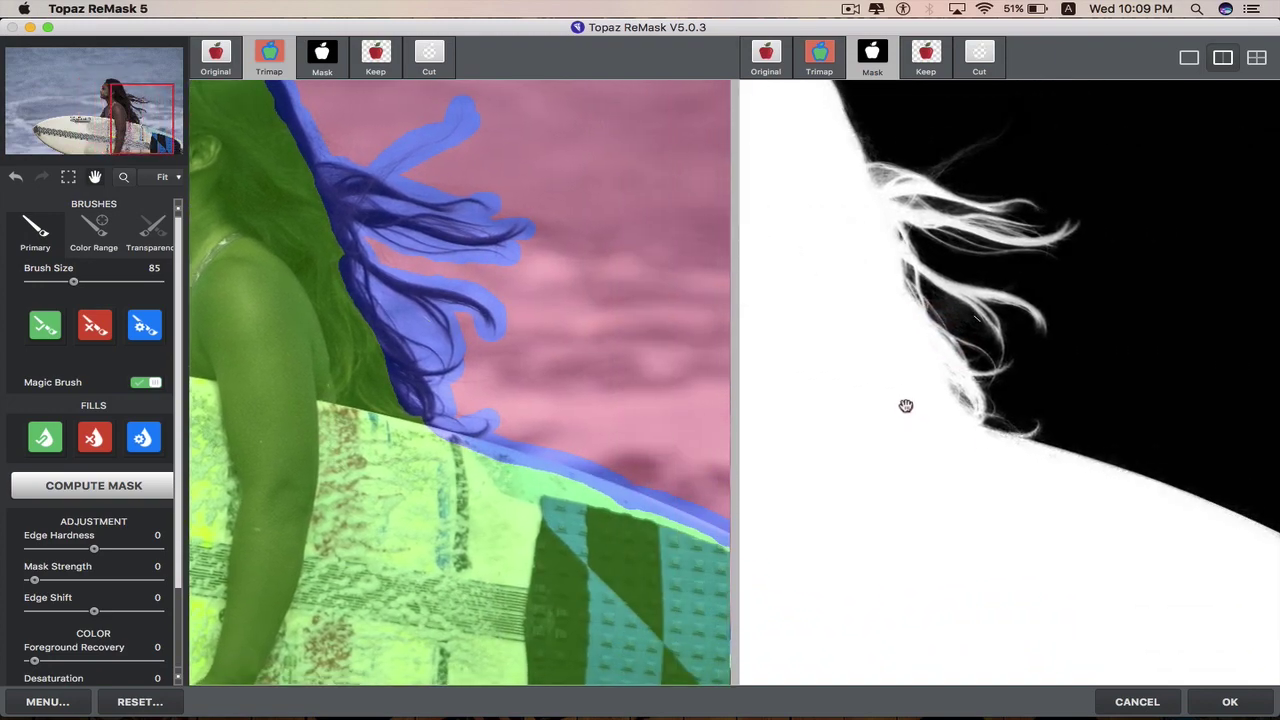
pyautogui.moveTo(994, 434); pyautogui.dragTo(1161, 516)
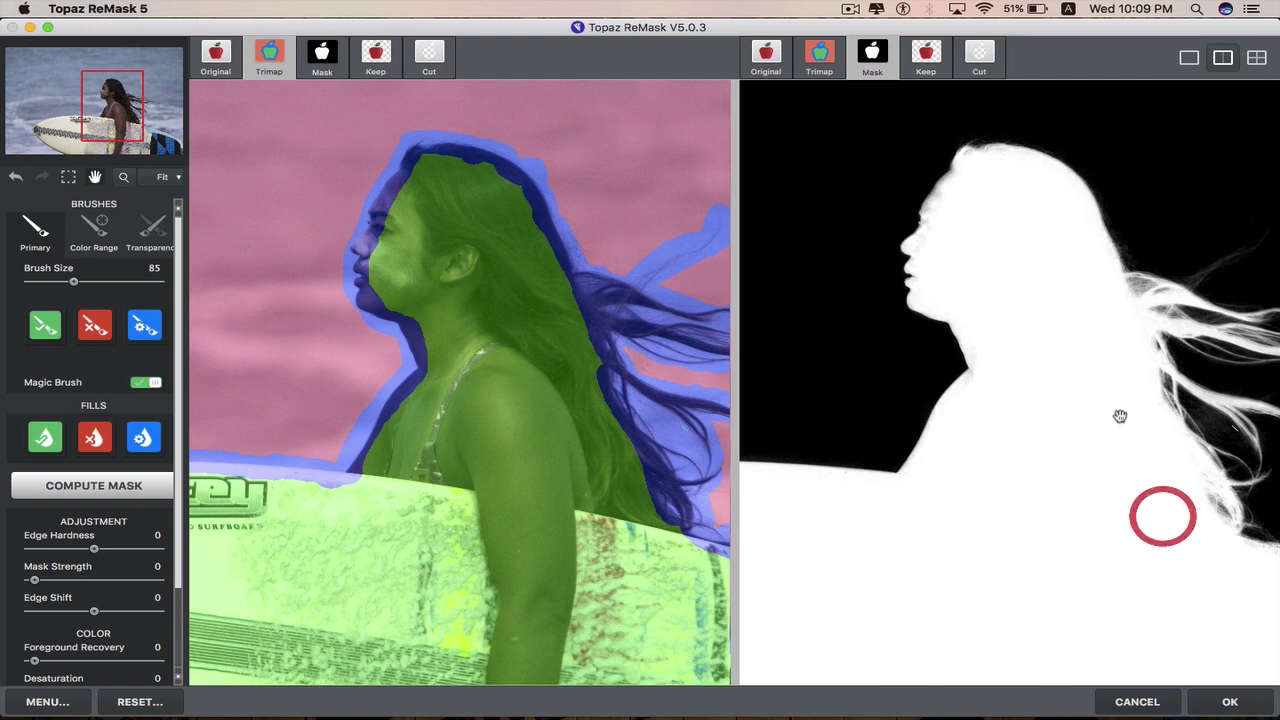
pyautogui.moveTo(1120, 414); pyautogui.dragTo(986, 467)
pyautogui.click(983, 463)
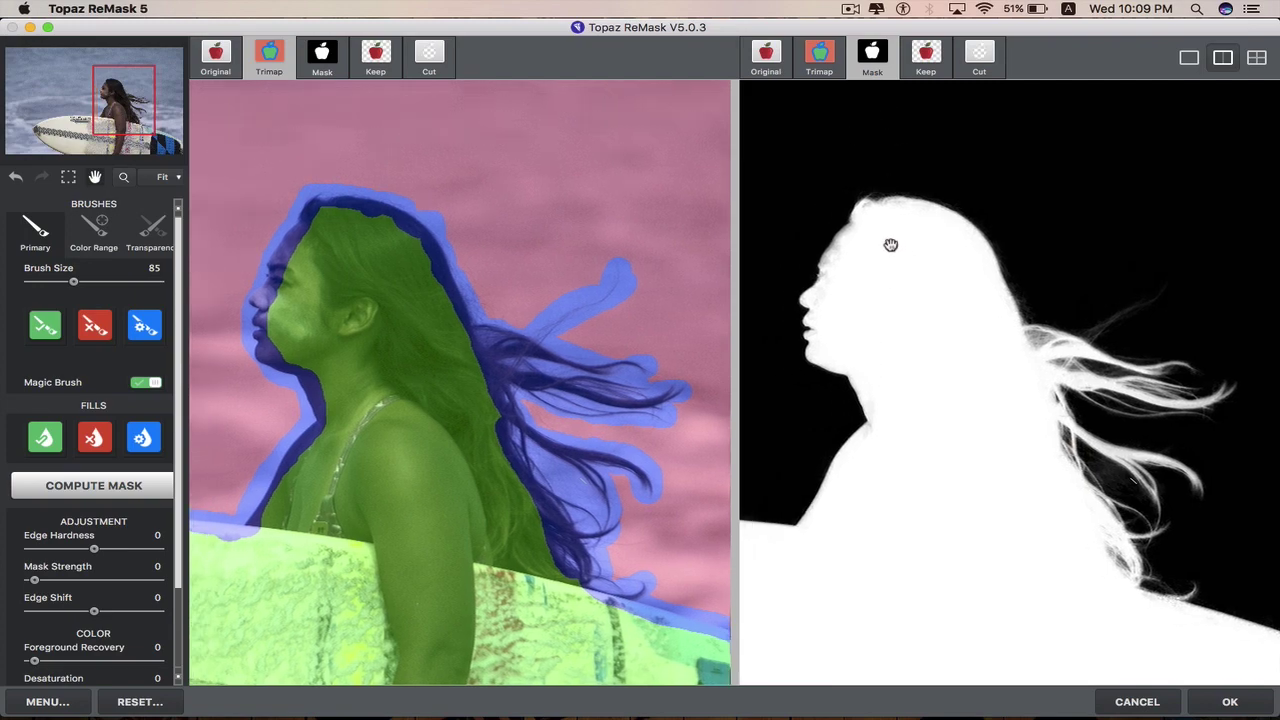
pyautogui.moveTo(841, 250); pyautogui.dragTo(891, 229)
# - Preview the Keep cut-out on transparency at 100% zoom, centred on the surfer's face
pyautogui.click(928, 57)
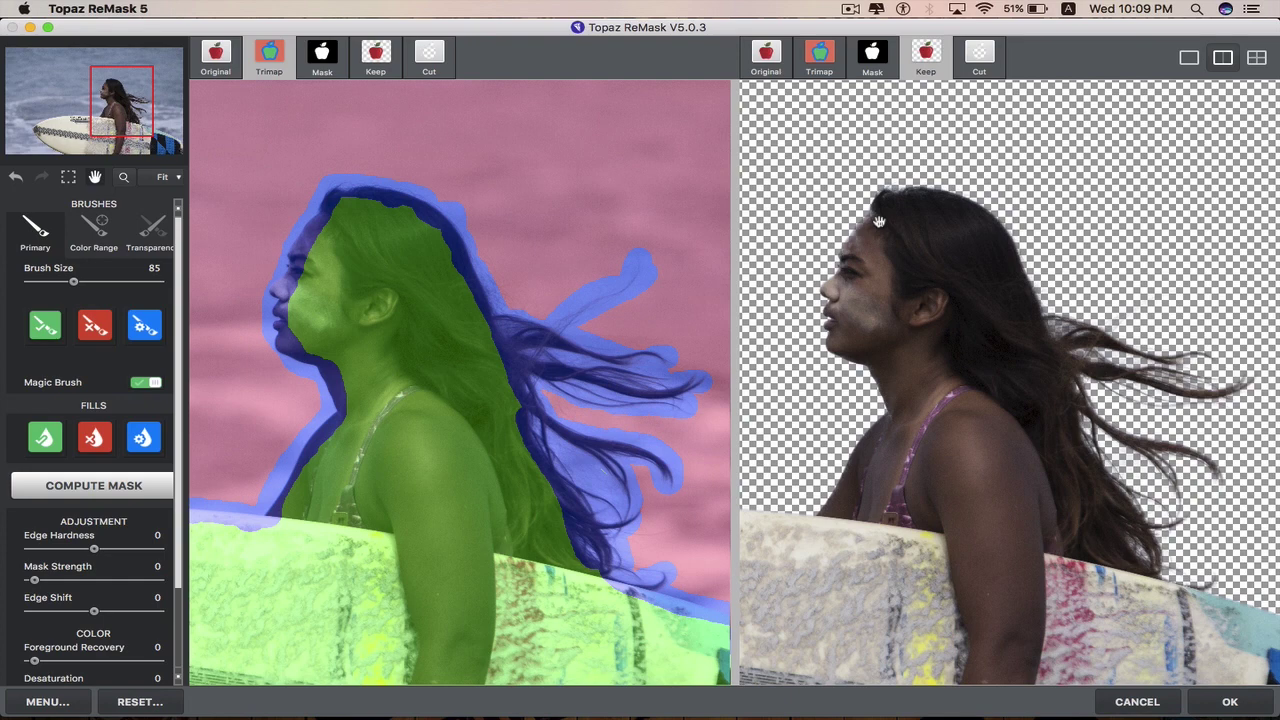
pyautogui.click(879, 221)
pyautogui.moveTo(879, 221)
pyautogui.mouseDown()
pyautogui.moveTo(1017, 543)
pyautogui.moveTo(1160, 557)
pyautogui.mouseUp()
pyautogui.moveTo(1042, 428); pyautogui.dragTo(1090, 365)
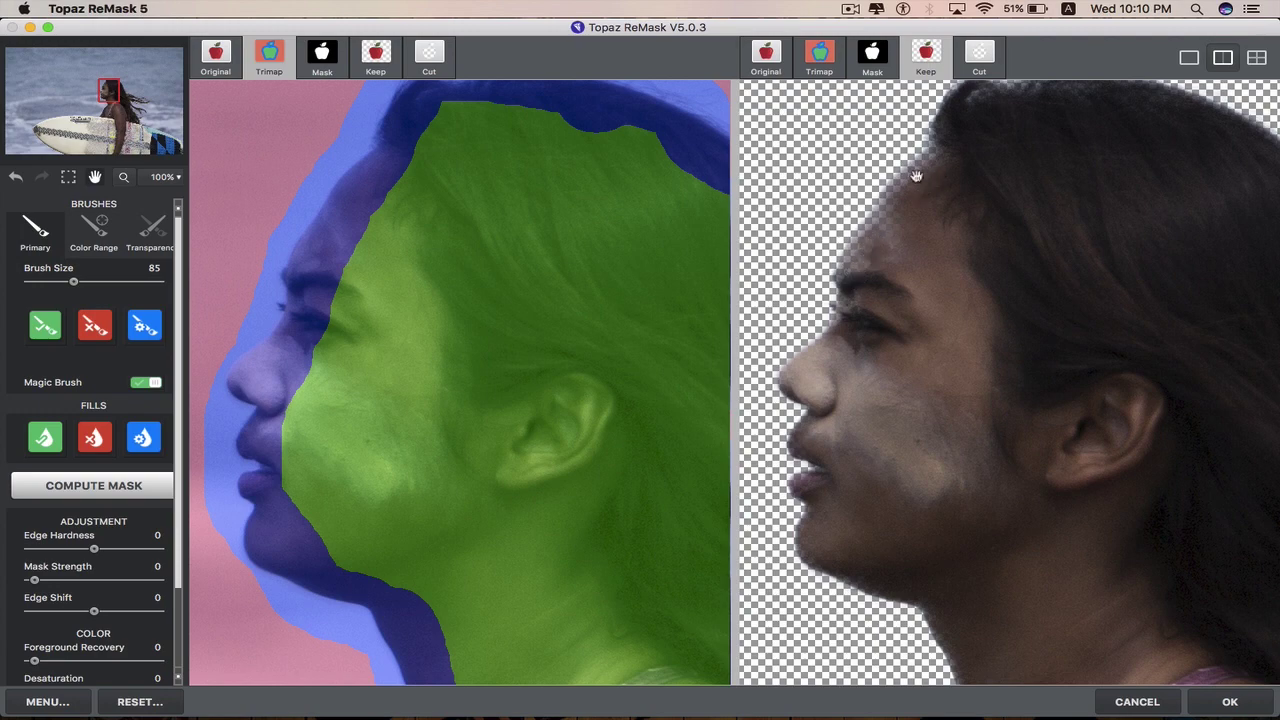
pyautogui.moveTo(916, 176); pyautogui.dragTo(803, 214)
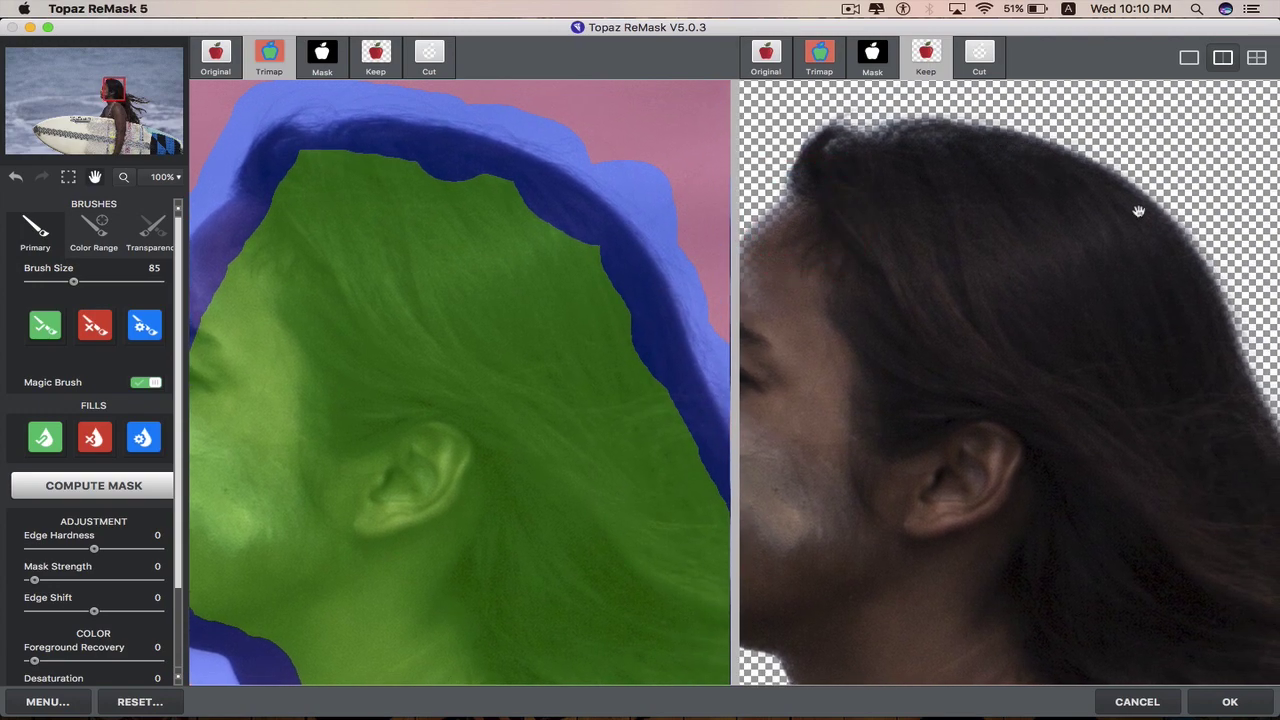
pyautogui.moveTo(1138, 211); pyautogui.dragTo(1040, 108)
pyautogui.moveTo(1157, 343)
pyautogui.mouseDown()
pyautogui.moveTo(1072, 232)
pyautogui.moveTo(1123, 366)
pyautogui.moveTo(1168, 420)
pyautogui.mouseUp()
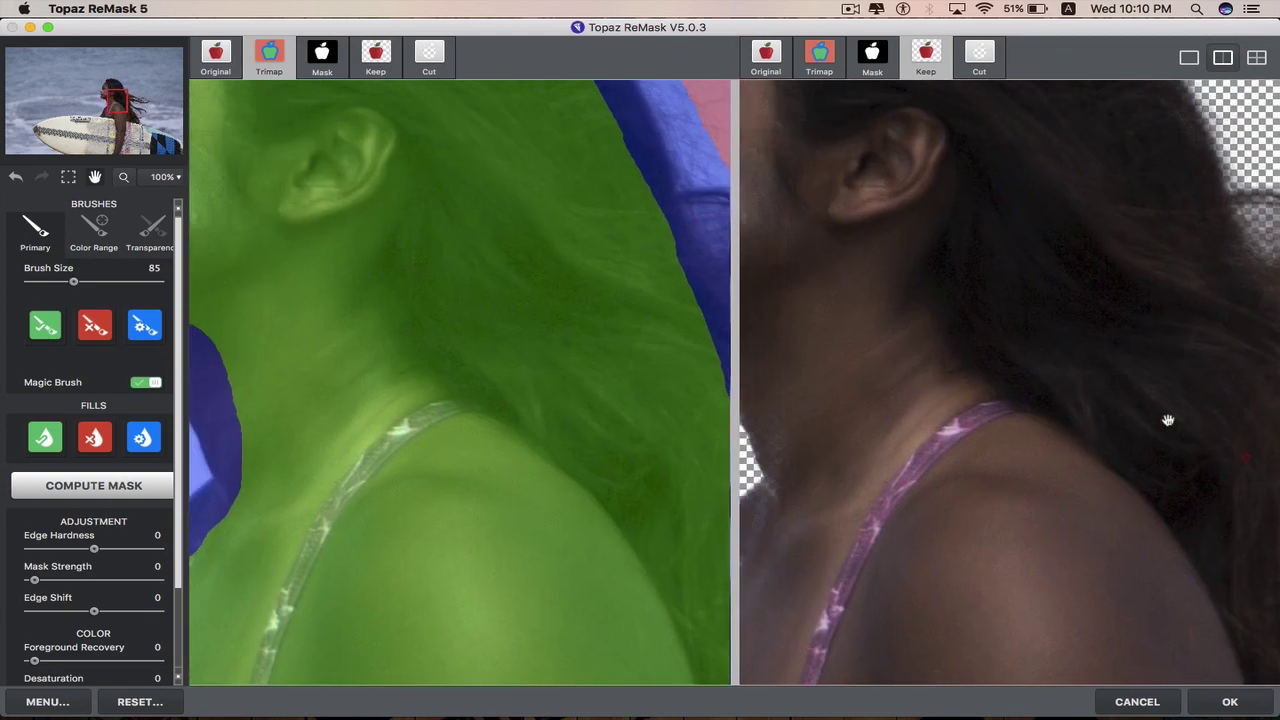
pyautogui.scroll(3, 1168, 420)
pyautogui.hscroll(-5, 1134, 409)
pyautogui.scroll(3, 1134, 409)
pyautogui.hscroll(-3, 1057, 337)
pyautogui.scroll(2, 1094, 354)
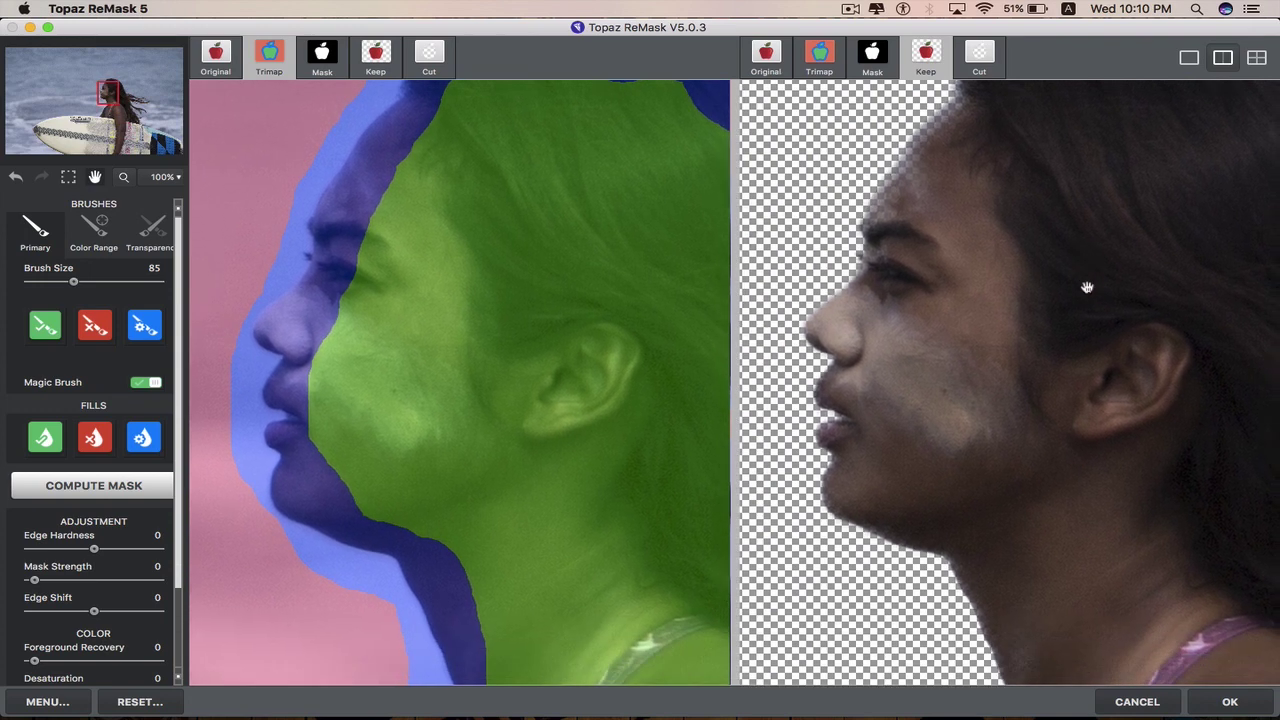
pyautogui.moveTo(1087, 288); pyautogui.dragTo(1082, 289)
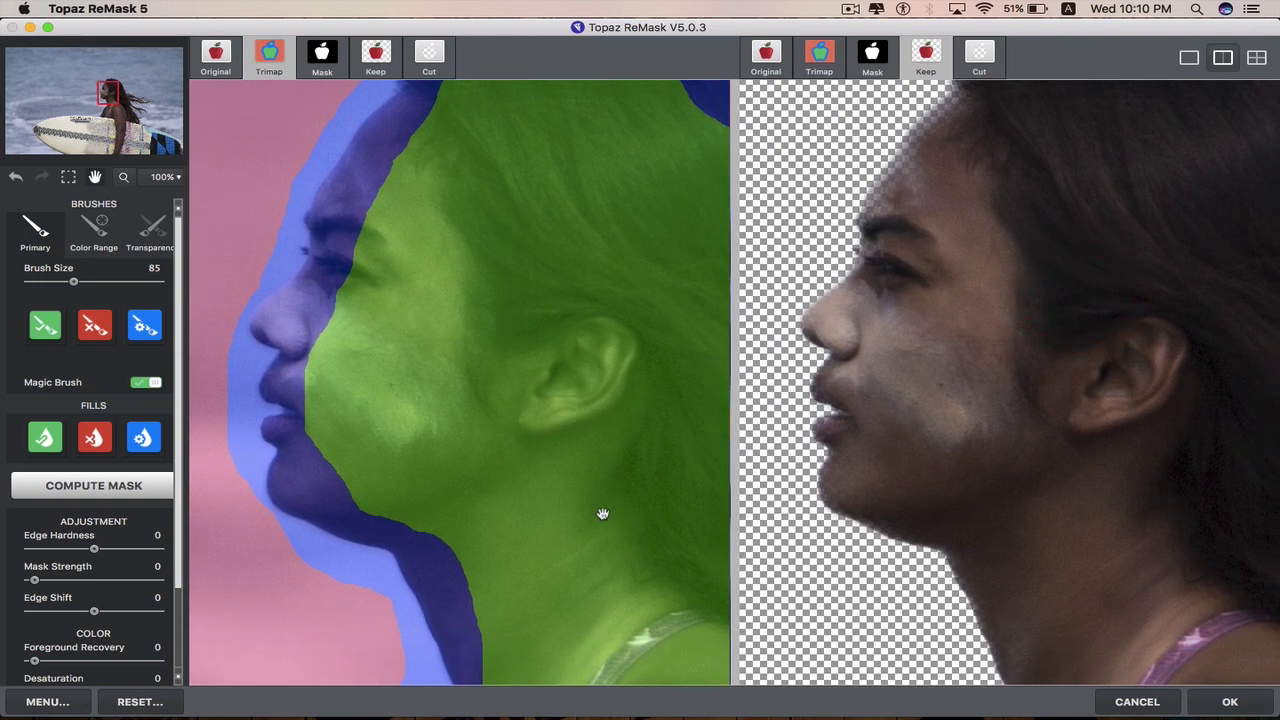
# - Set the preview Background to Solid Color with a bright green picked in the Colors dialog
pyautogui.scroll(-3, 178, 617)
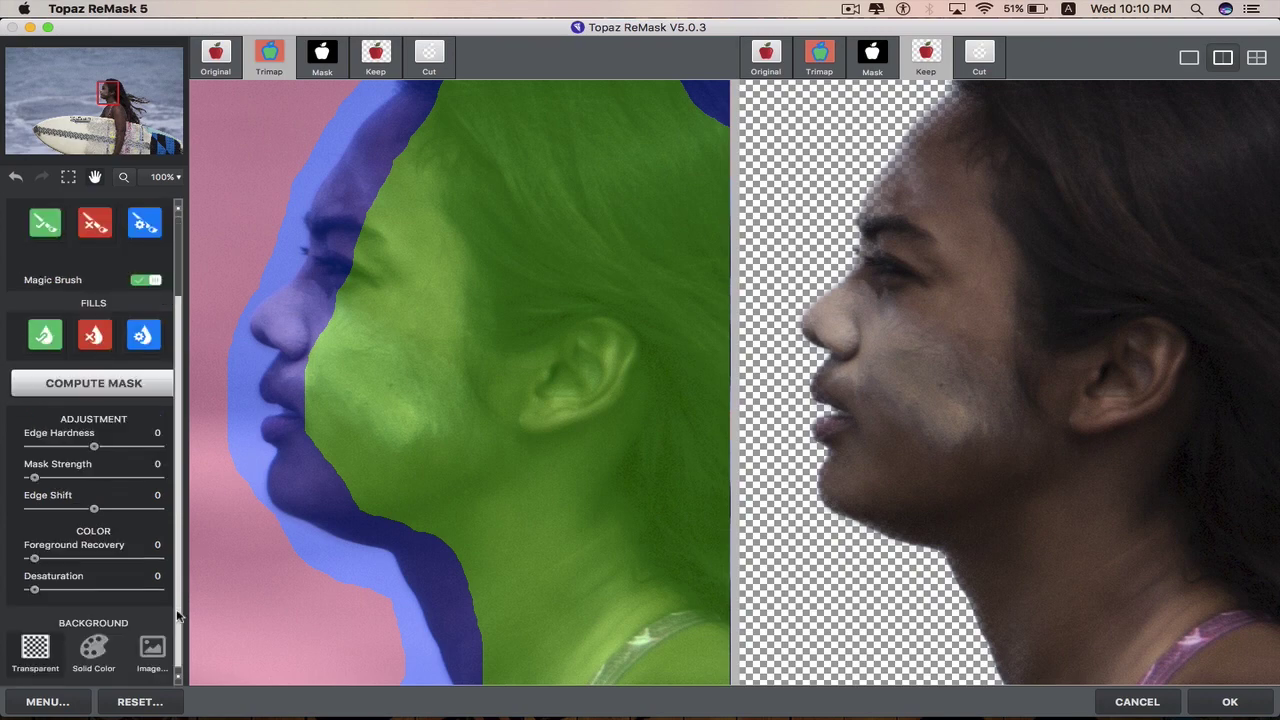
pyautogui.click(92, 648)
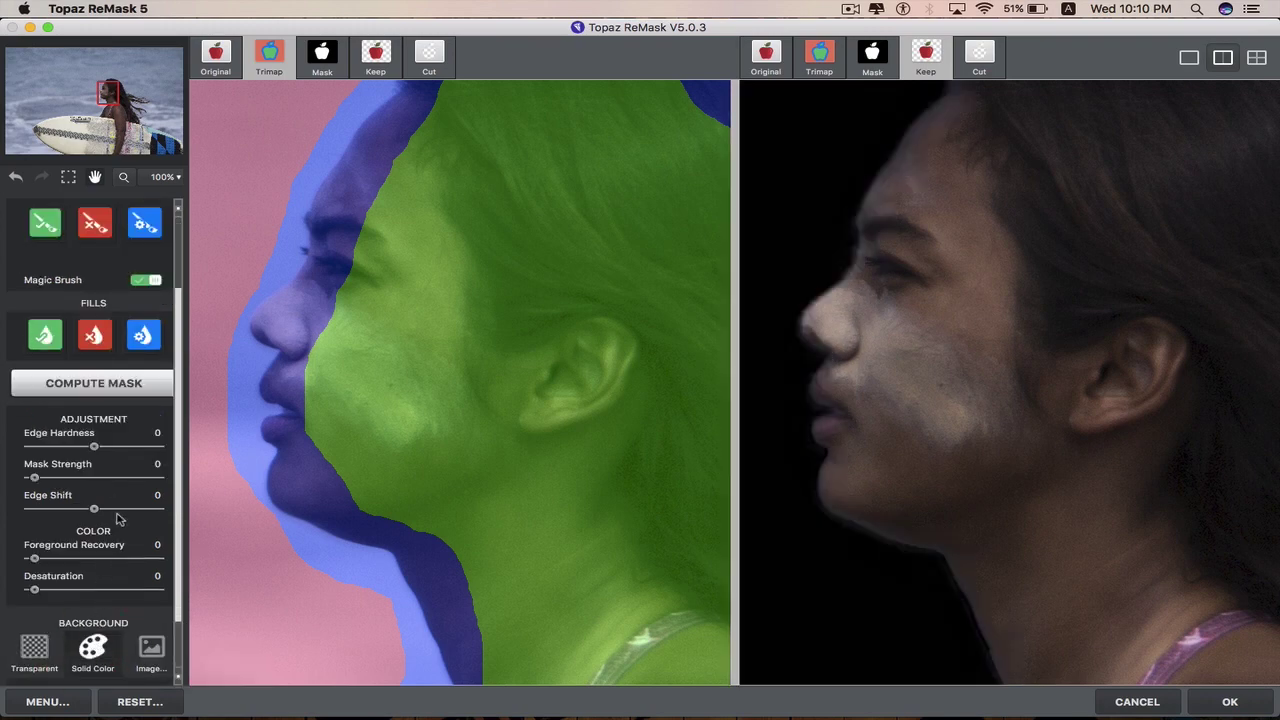
pyautogui.click(178, 640)
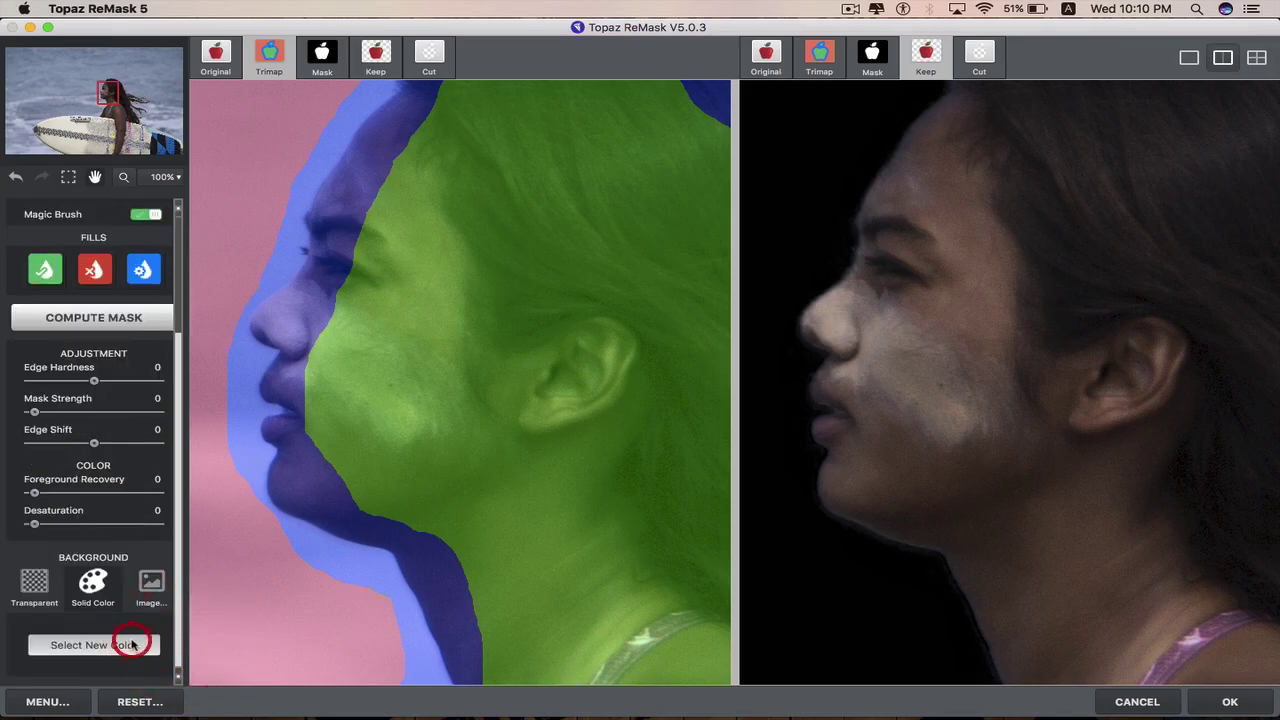
pyautogui.click(132, 645)
pyautogui.moveTo(403, 295); pyautogui.dragTo(366, 268)
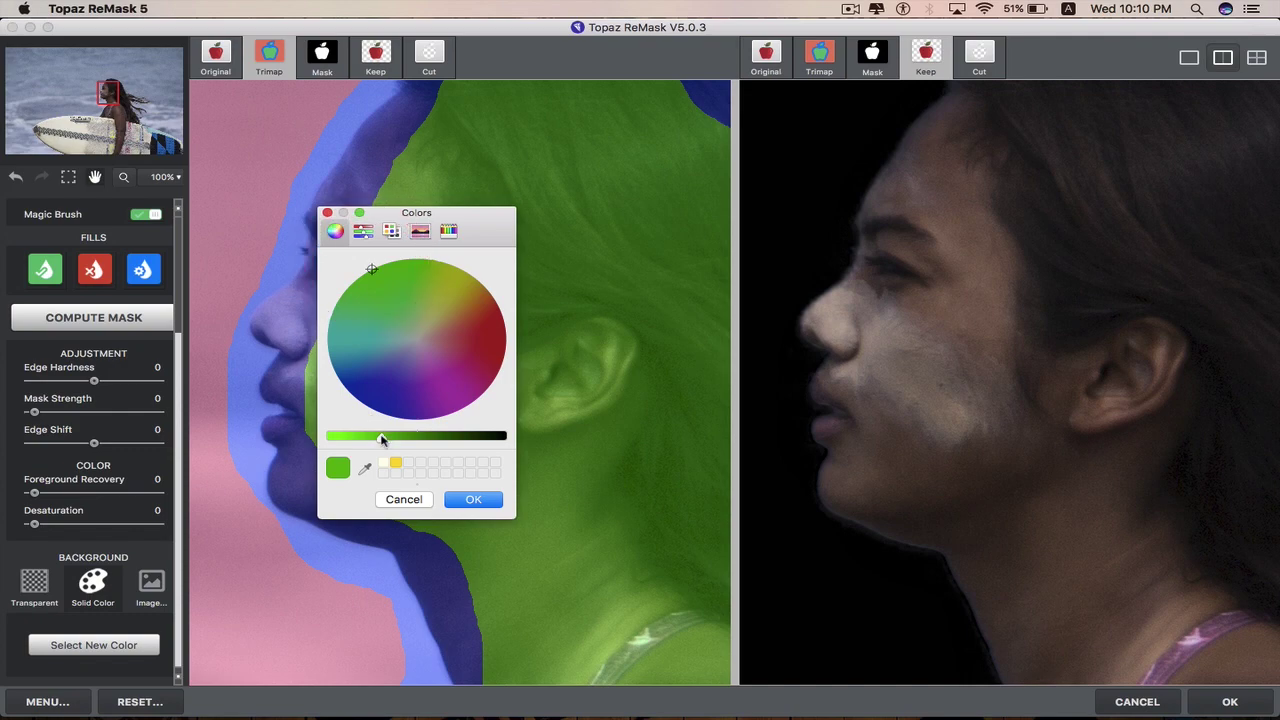
pyautogui.moveTo(381, 437); pyautogui.dragTo(331, 433)
pyautogui.click(460, 498)
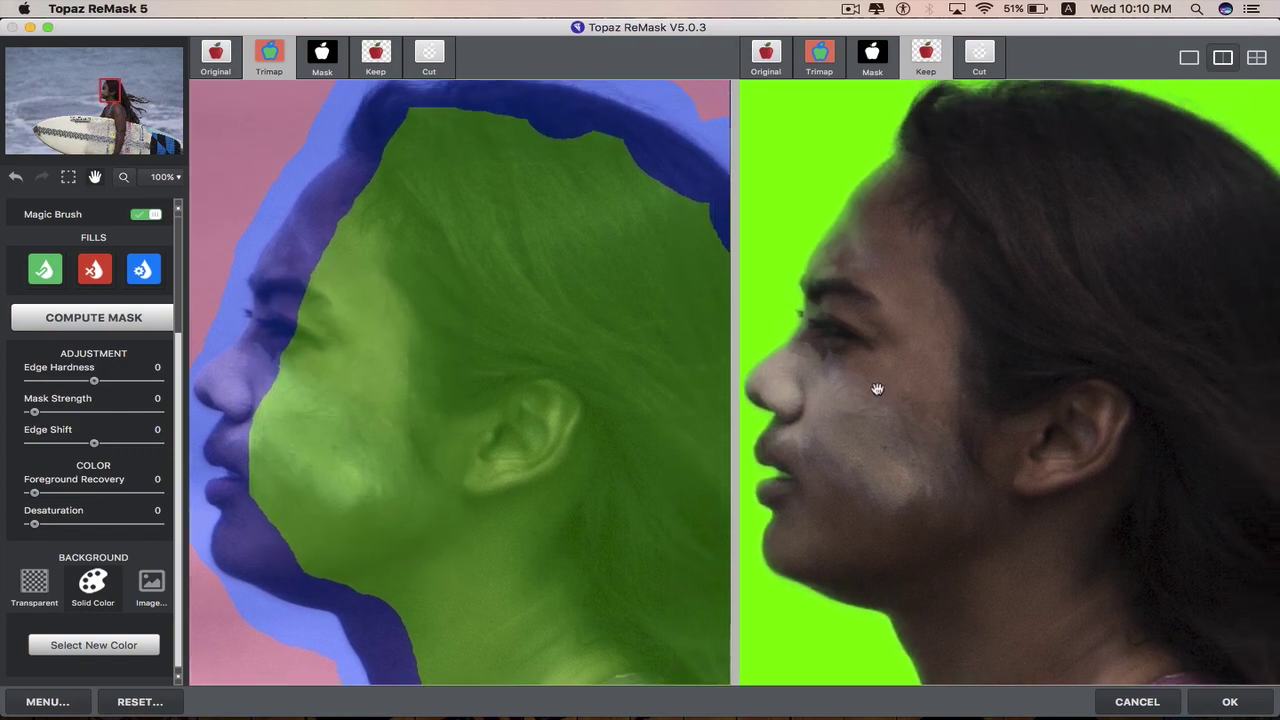
pyautogui.moveTo(937, 310); pyautogui.dragTo(897, 417)
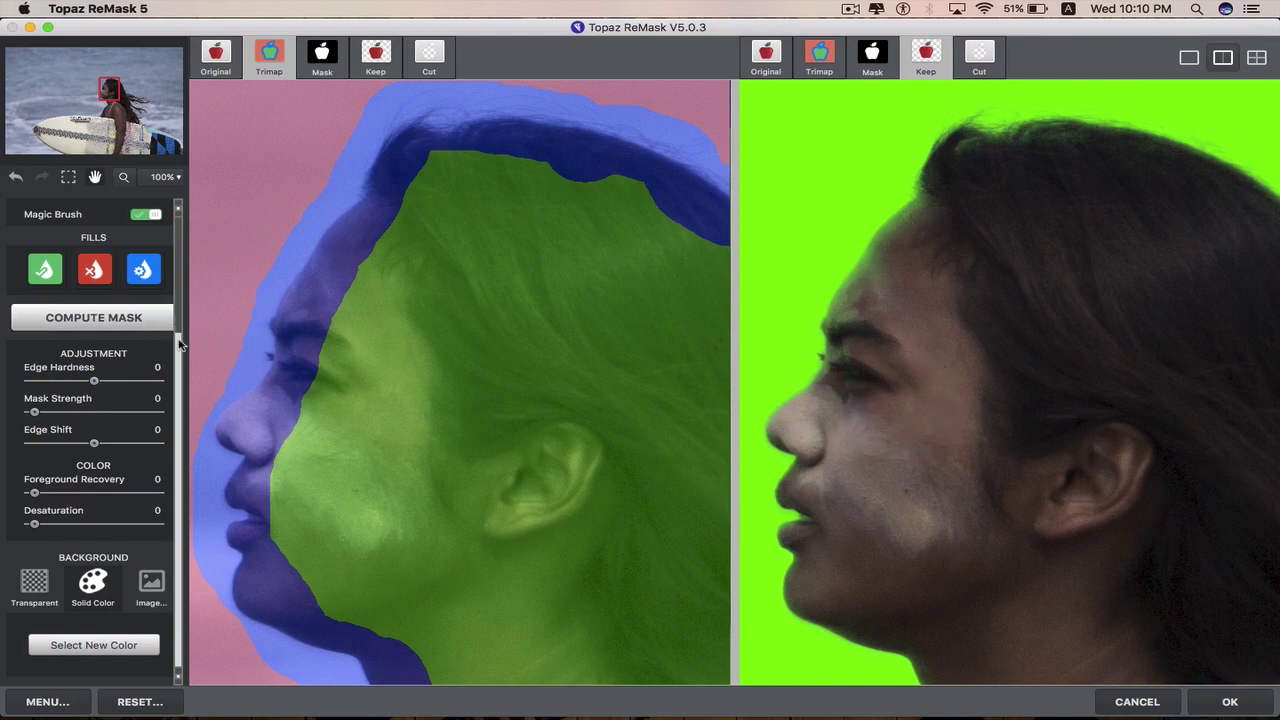
pyautogui.moveTo(180, 348); pyautogui.dragTo(194, 200)
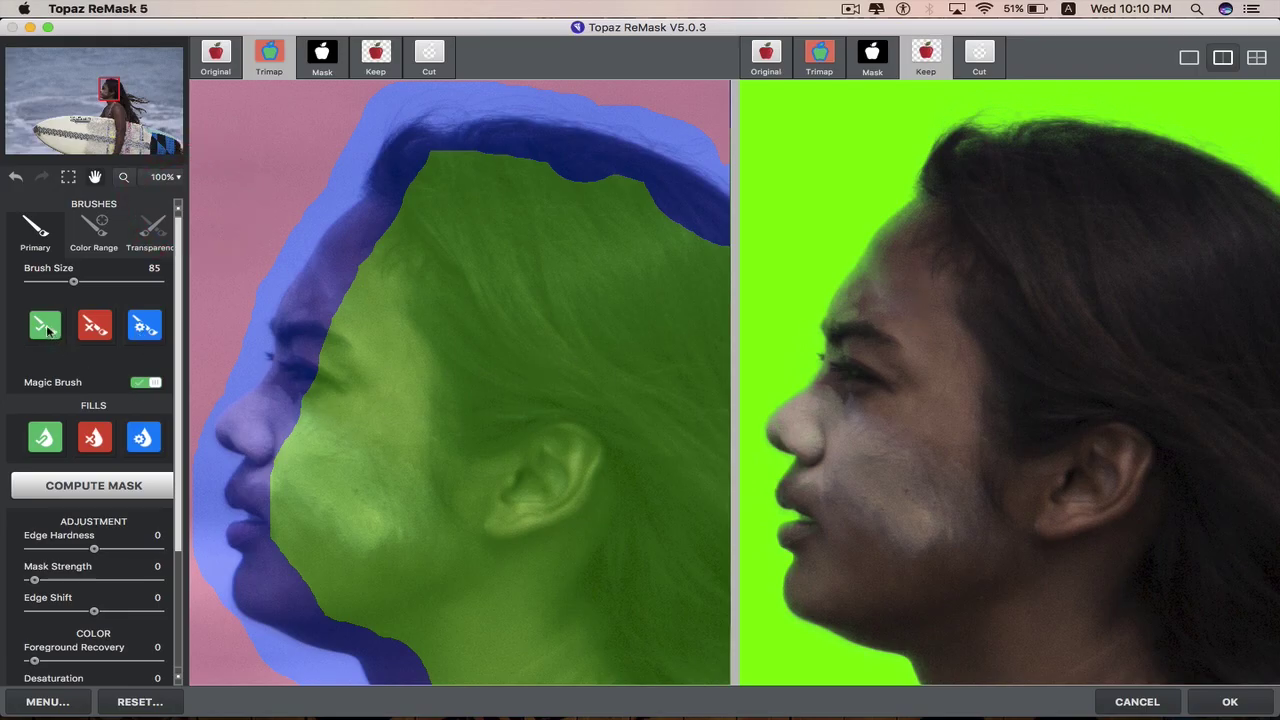
# - Select the keep brush, show the black-and-white mask in the left pane, and turn off Magic Brush
pyautogui.click(47, 330)
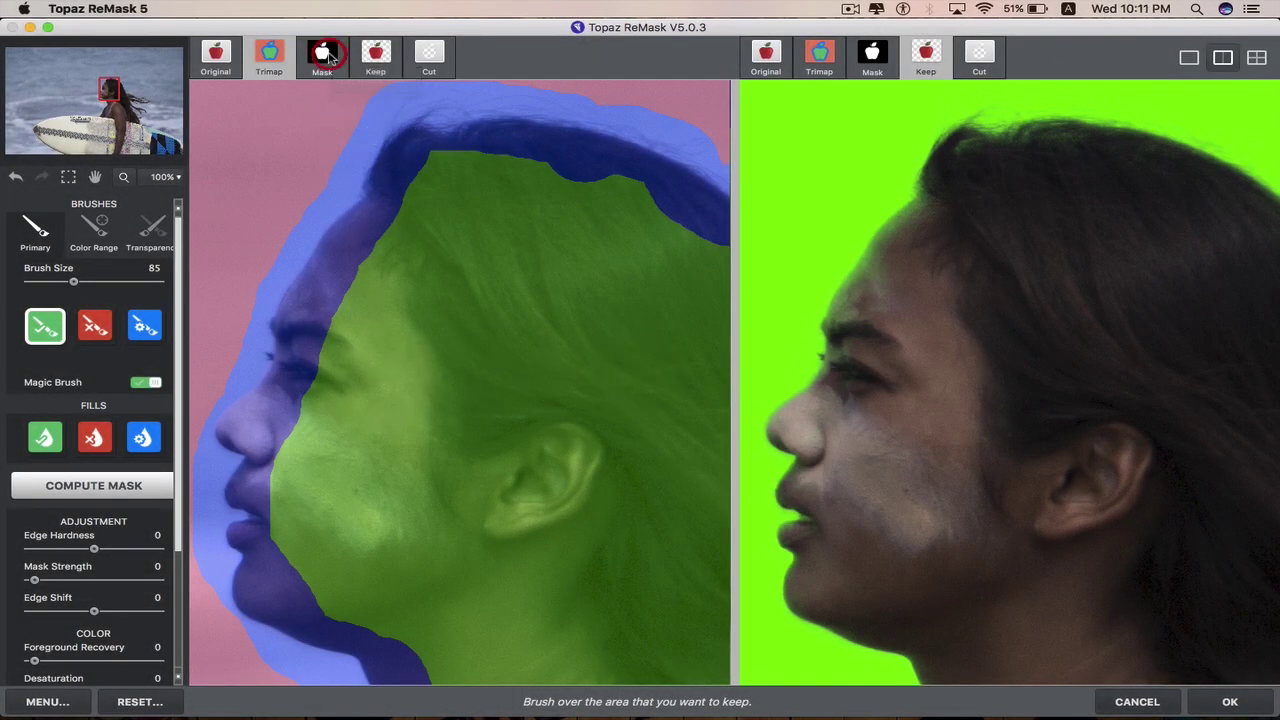
pyautogui.click(326, 58)
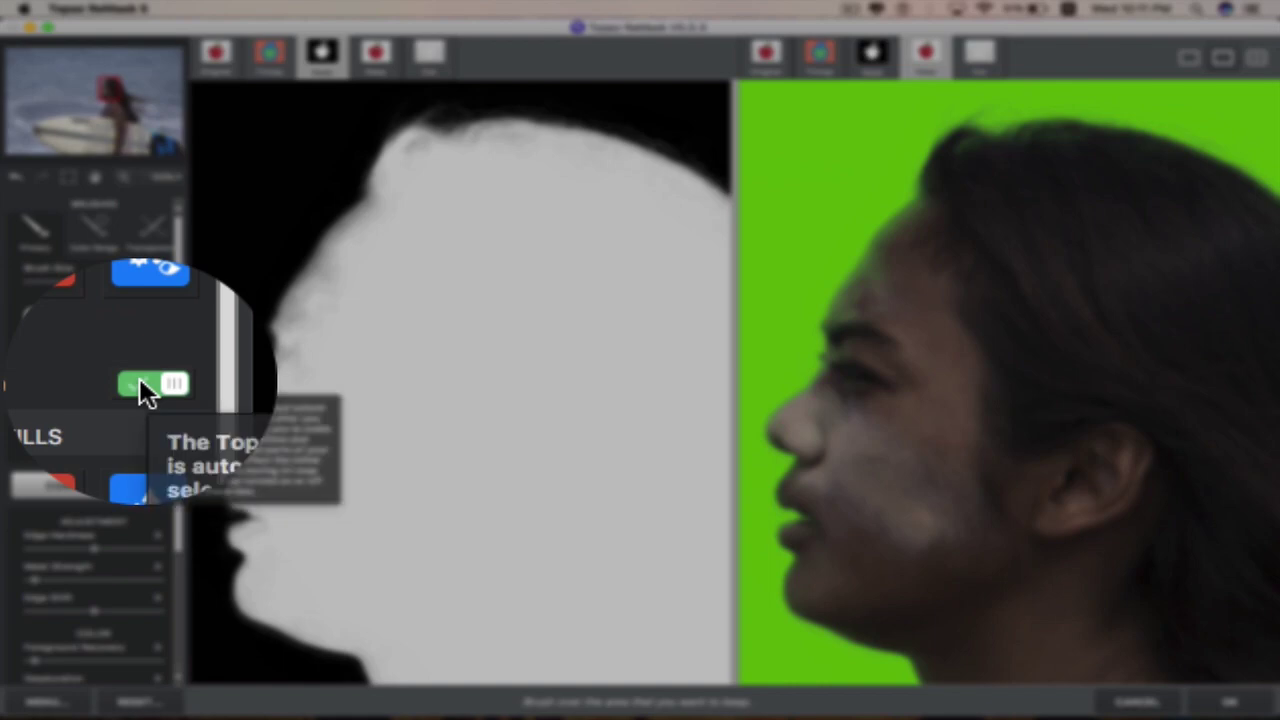
pyautogui.click(140, 382)
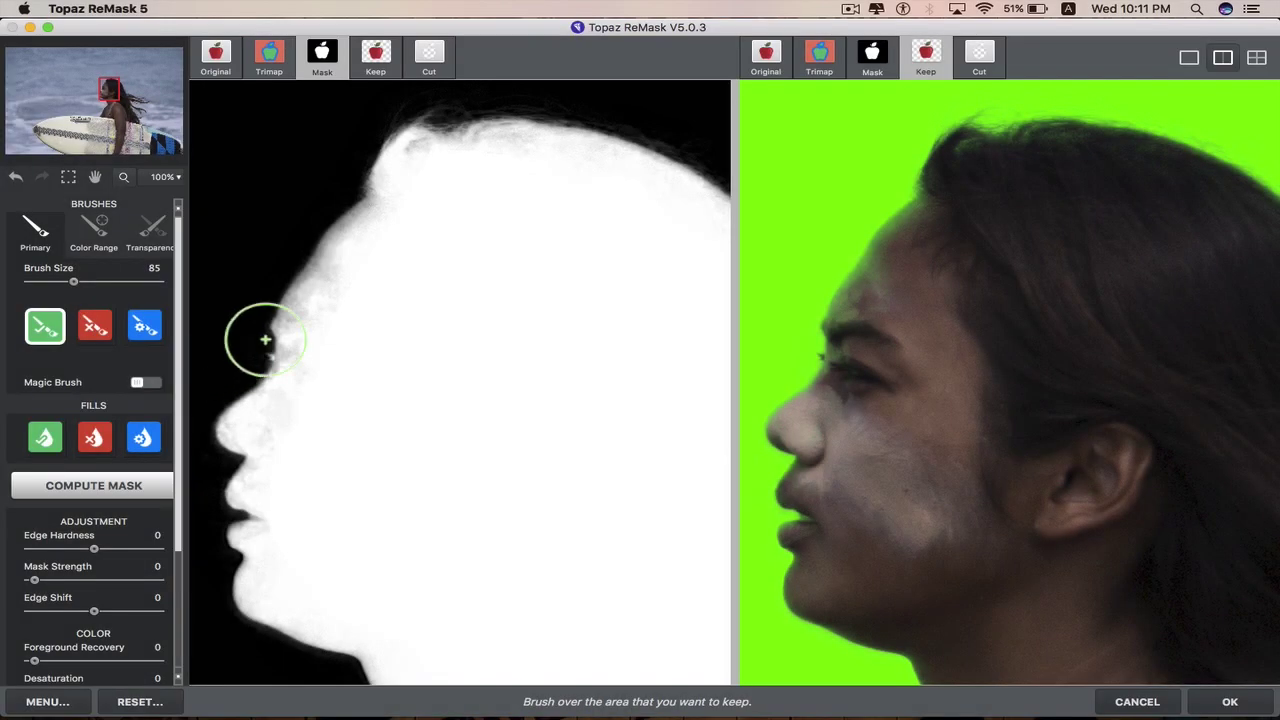
# - With a smaller brush, paint the forehead edge as kept, re-enabling Magic Brush midway
pyautogui.press('[')
pyautogui.press('[')
pyautogui.press('[')
pyautogui.press('[')
pyautogui.press('[')
pyautogui.press('[')
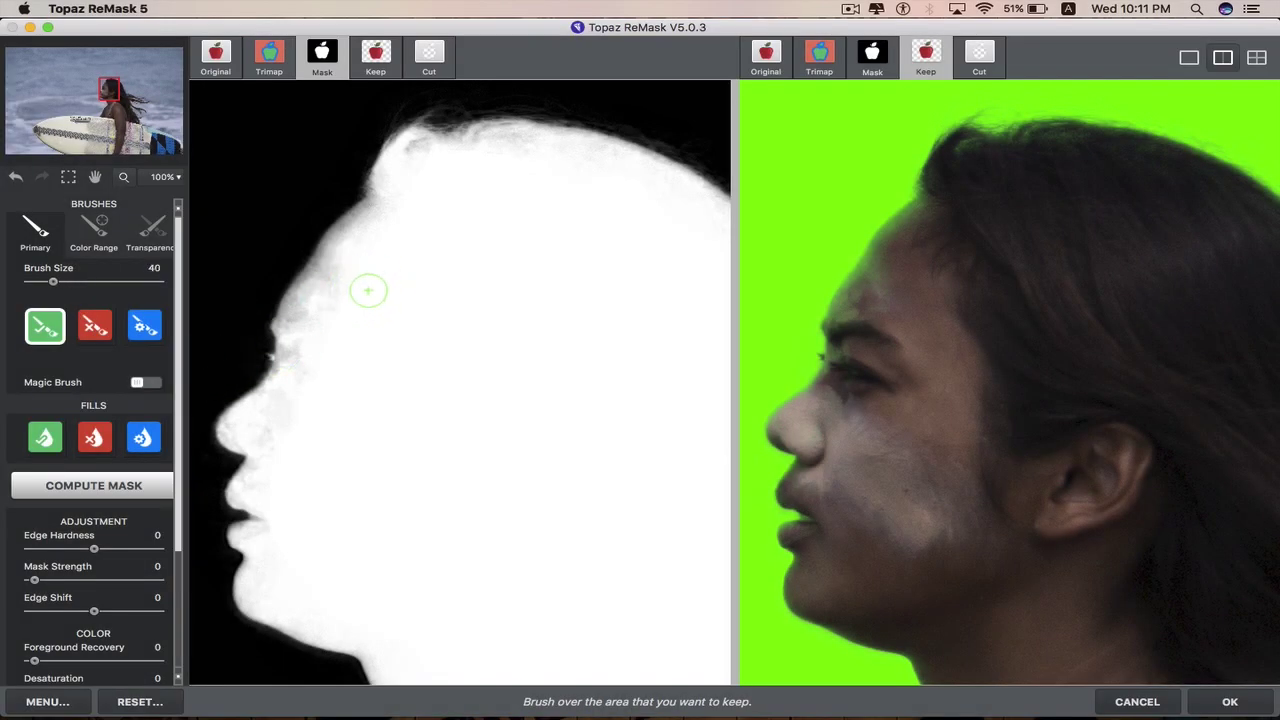
pyautogui.moveTo(358, 268)
pyautogui.mouseDown()
pyautogui.moveTo(335, 303)
pyautogui.moveTo(346, 263)
pyautogui.moveTo(320, 297)
pyautogui.moveTo(326, 283)
pyautogui.mouseUp()
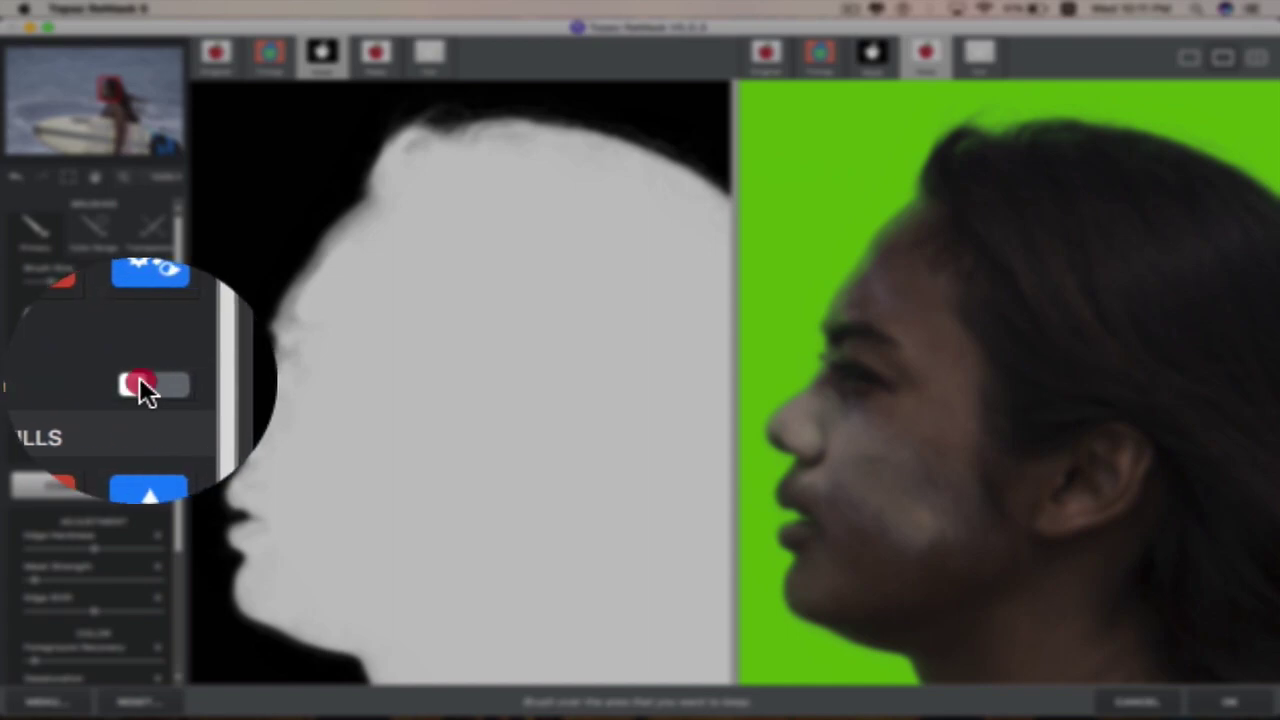
pyautogui.click(141, 382)
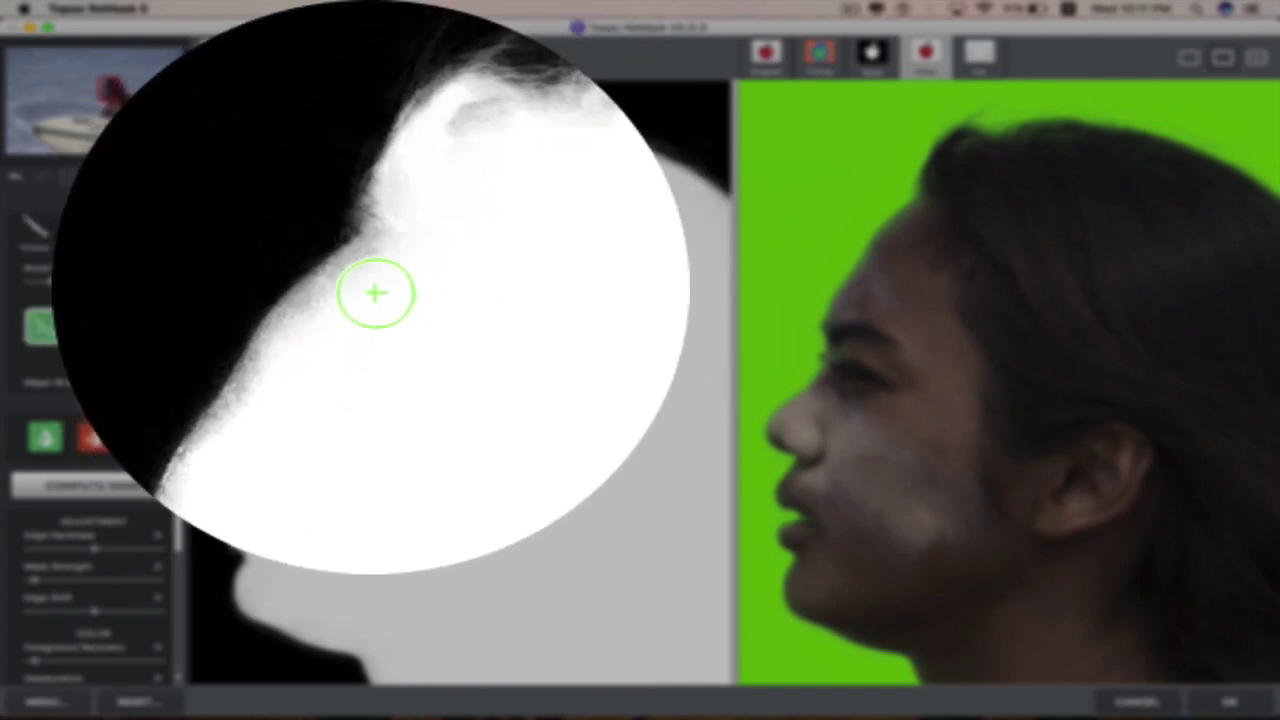
pyautogui.moveTo(375, 292); pyautogui.dragTo(350, 287)
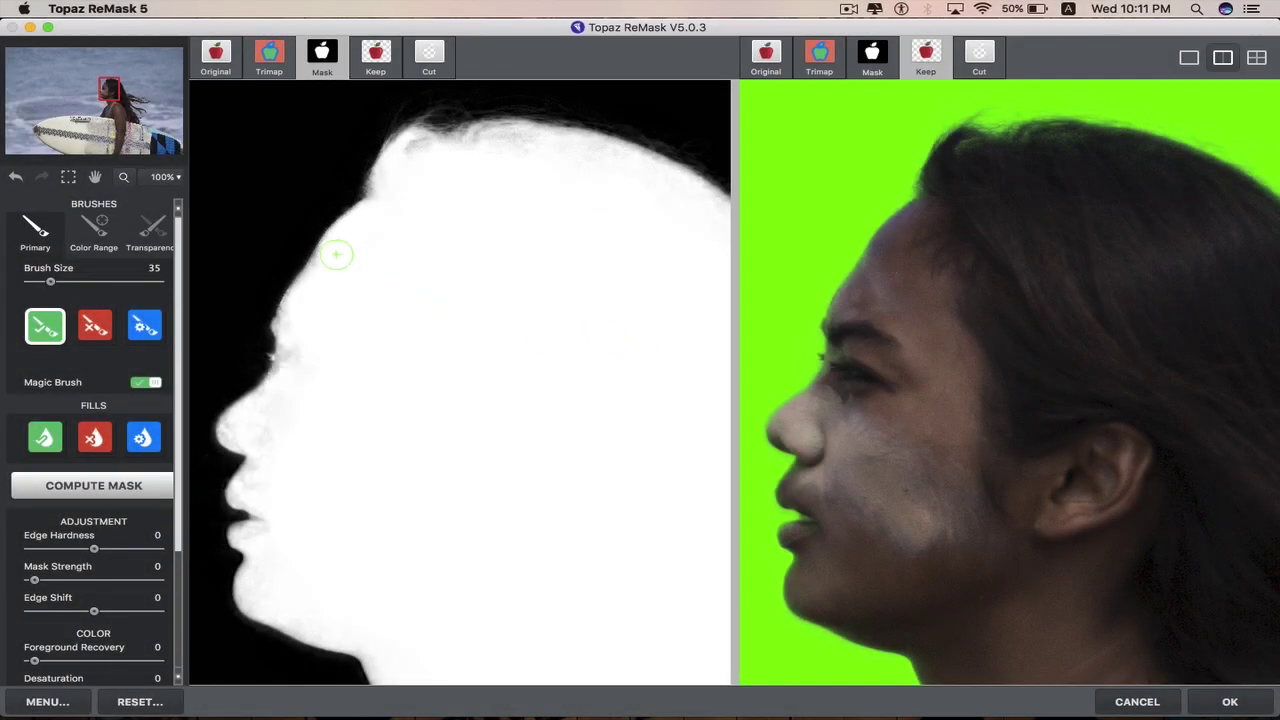
pyautogui.click(326, 266)
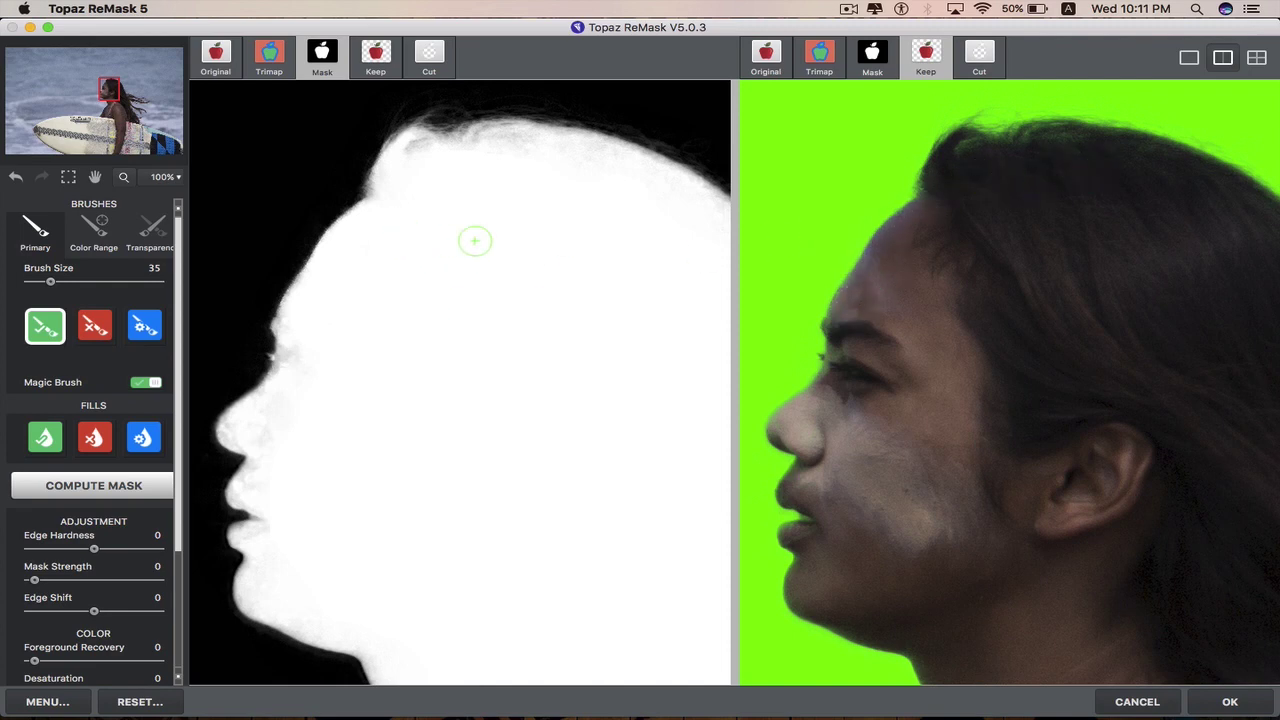
# - Pan along the surfboard edges in the Mask view to check the board outline
pyautogui.scroll(-5, 310, 460)
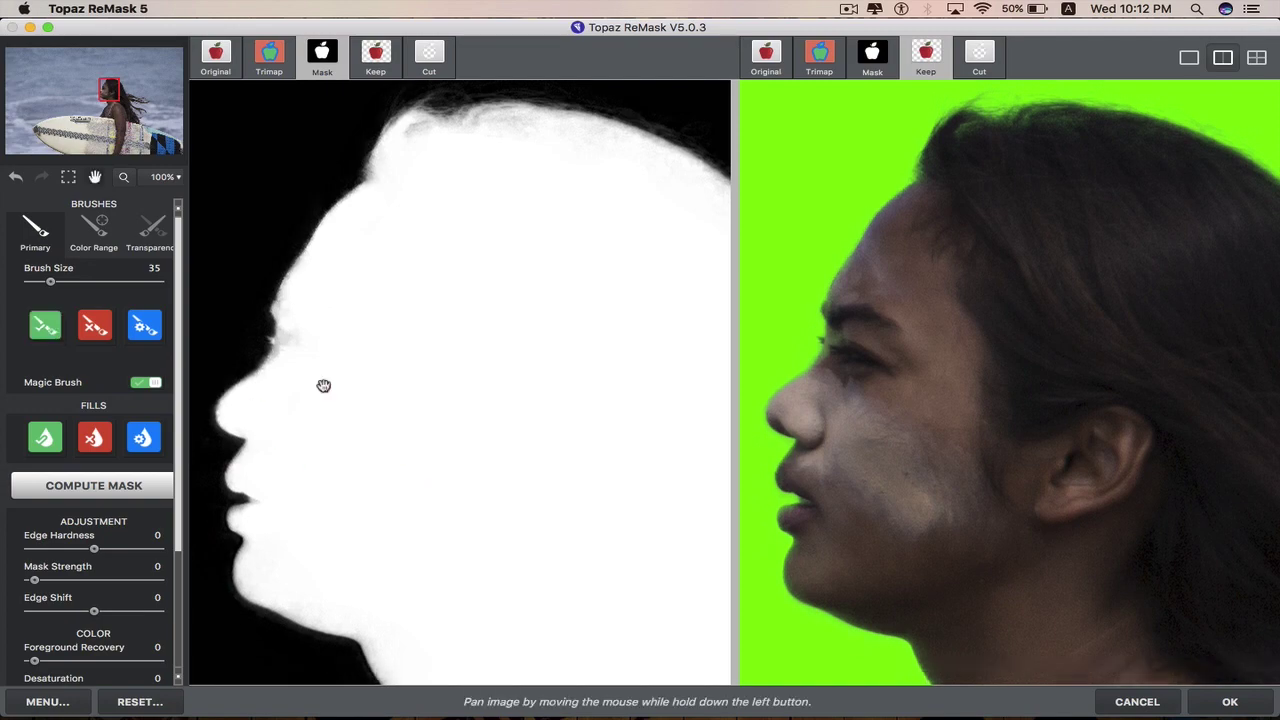
pyautogui.scroll(-9, 429, 586)
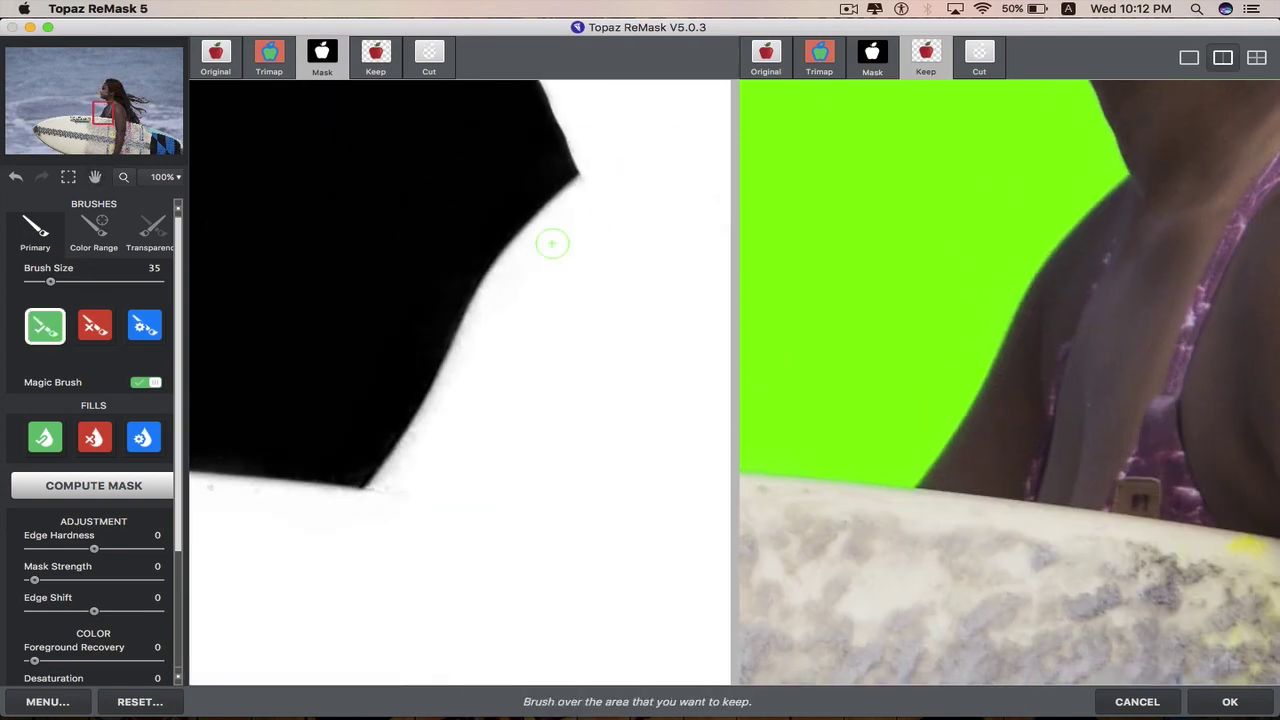
pyautogui.scroll(-3, 570, 400)
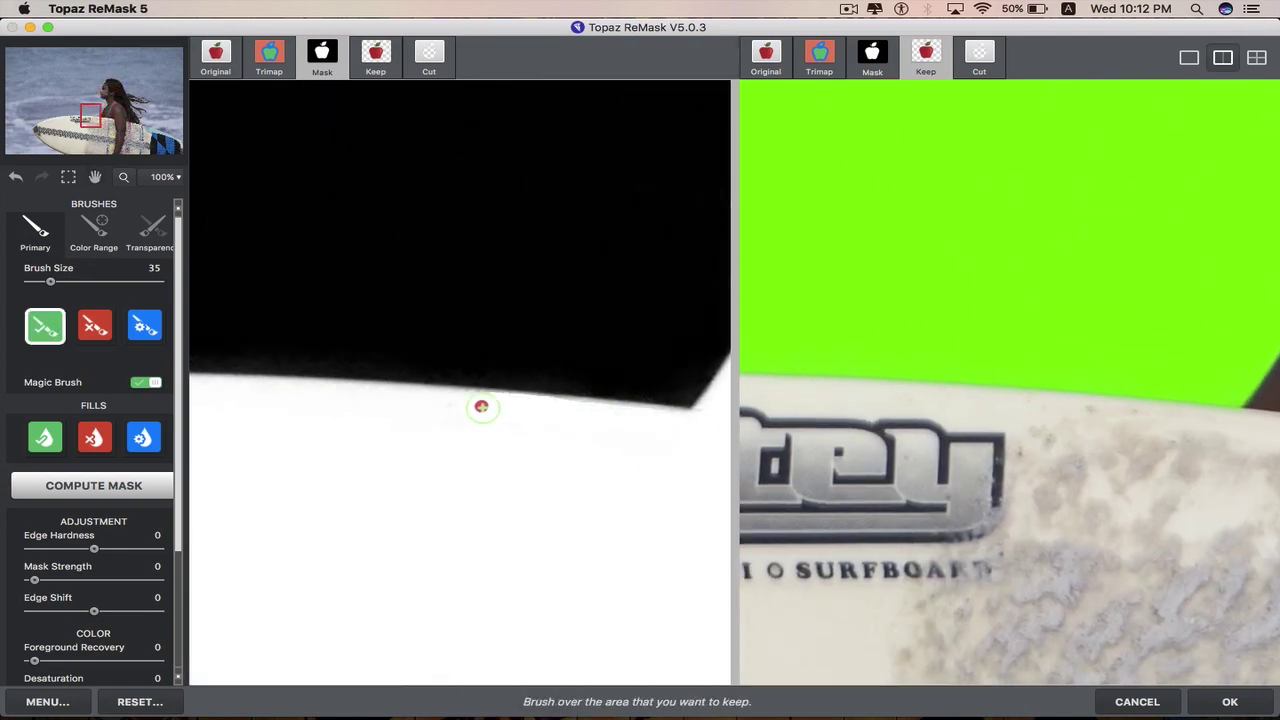
pyautogui.press('x')
pyautogui.hscroll(-5, 570, 460)
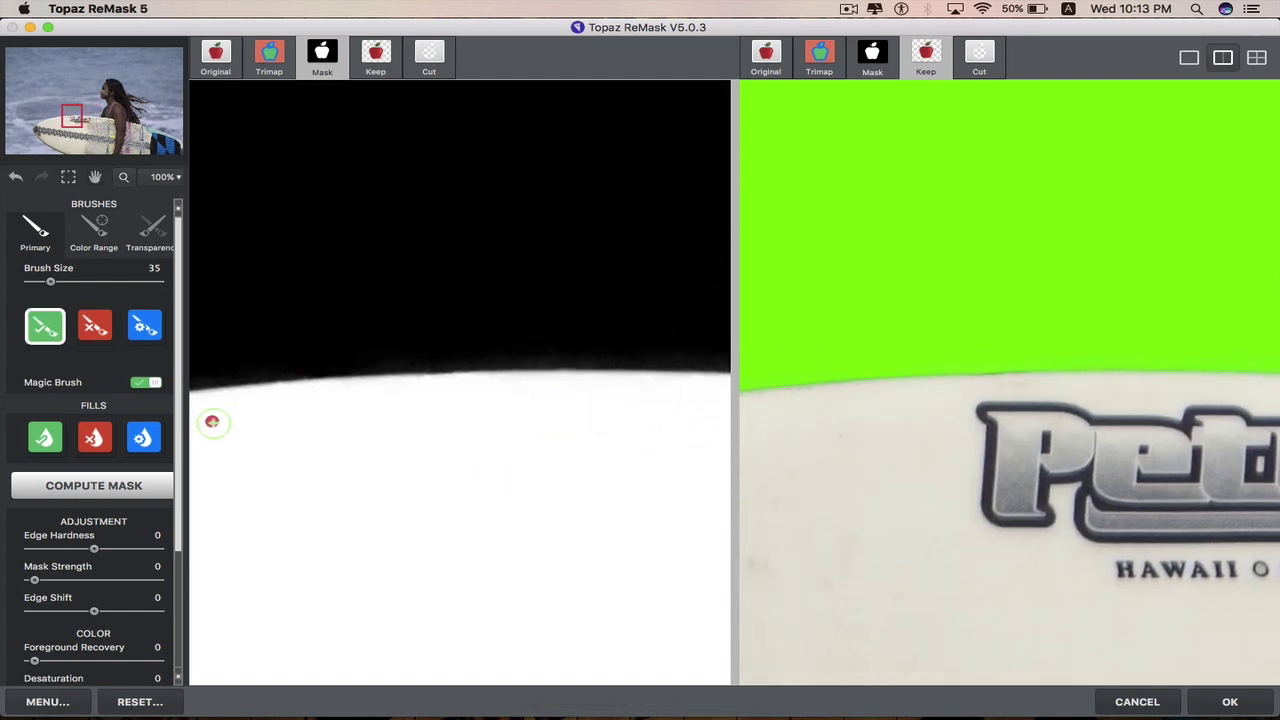
pyautogui.moveTo(206, 423); pyautogui.dragTo(608, 400)
pyautogui.press('x')
pyautogui.press('x')
pyautogui.press('x')
pyautogui.hscroll(-5, 446, 480)
pyautogui.scroll(-2, 446, 480)
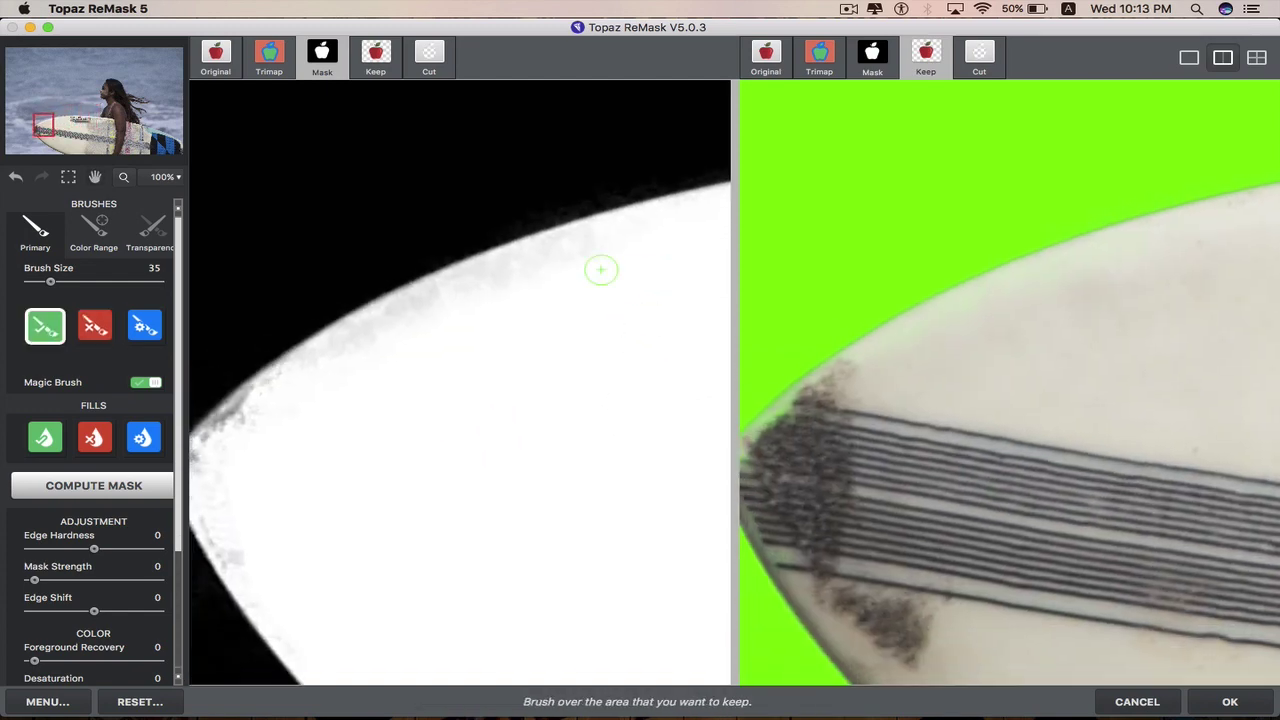
pyautogui.hscroll(-3, 372, 374)
pyautogui.scroll(1, 372, 374)
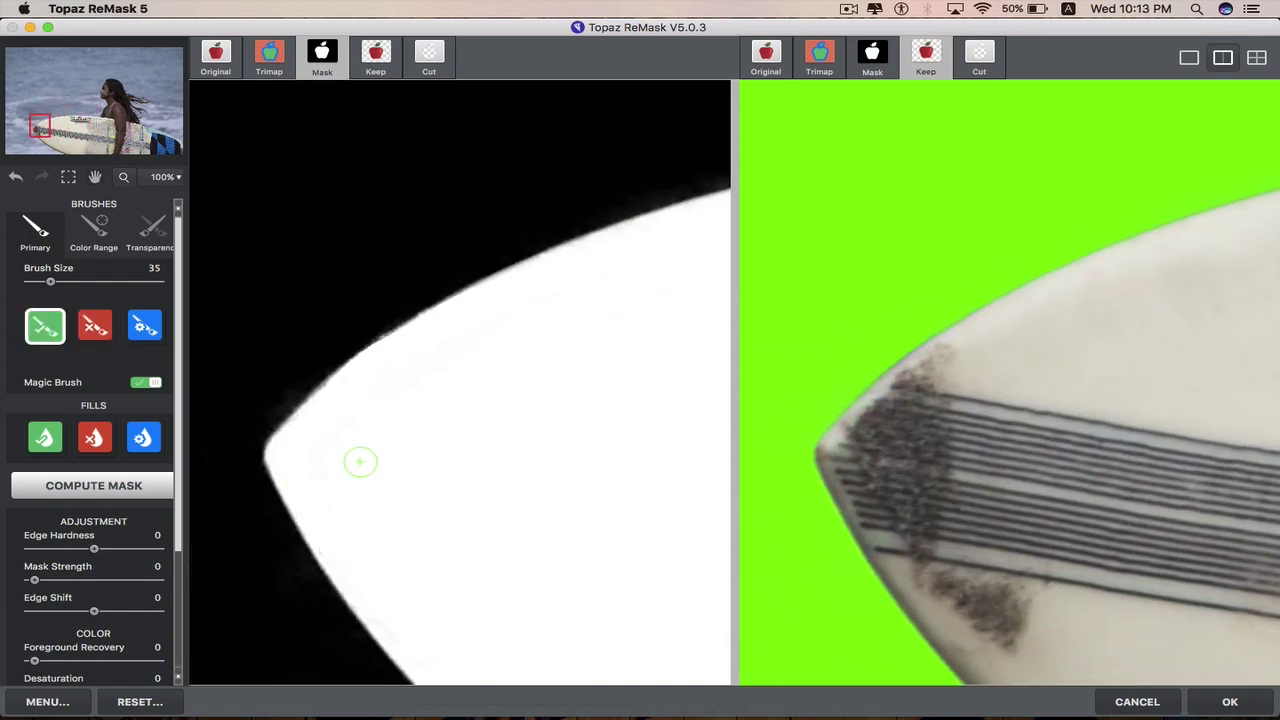
pyautogui.scroll(-5, 500, 257)
pyautogui.hscroll(-3, 491, 466)
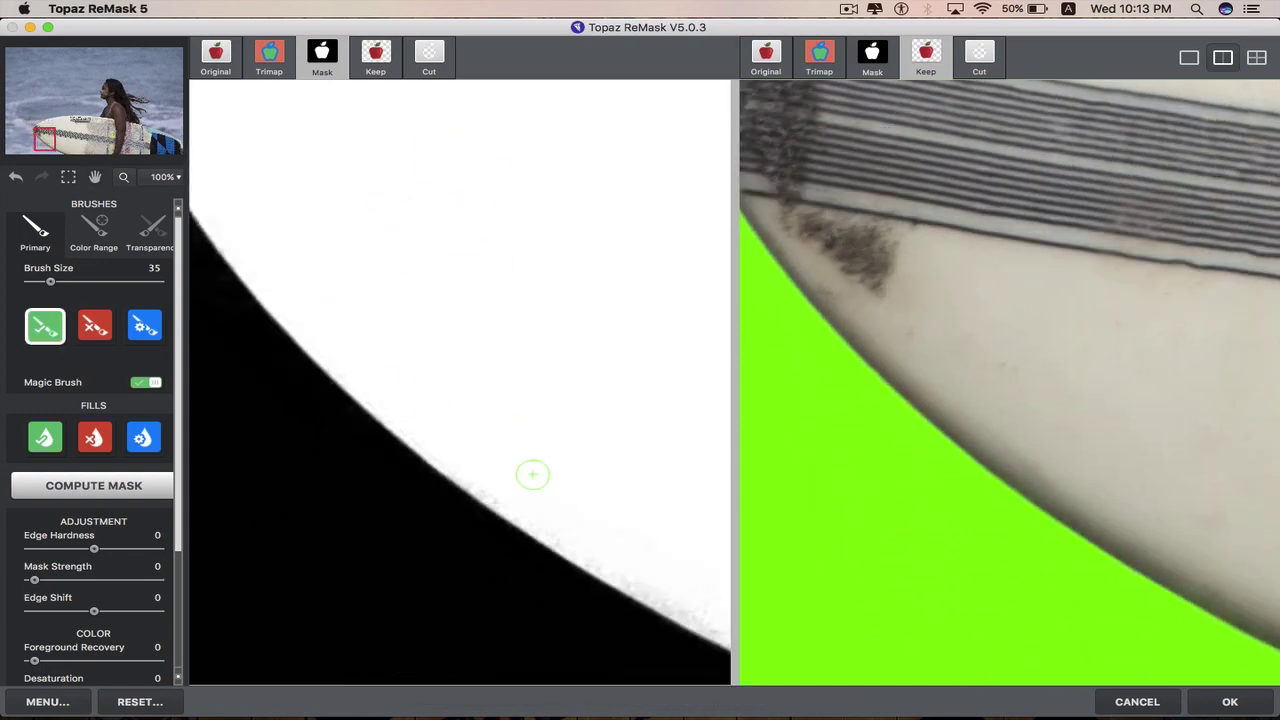
pyautogui.scroll(2, 444, 414)
# - Switch to the keep brush, enlarging it to 80 and then shrinking it down to 30
pyautogui.moveTo(50, 281); pyautogui.dragTo(72, 281)
pyautogui.click(45, 325)
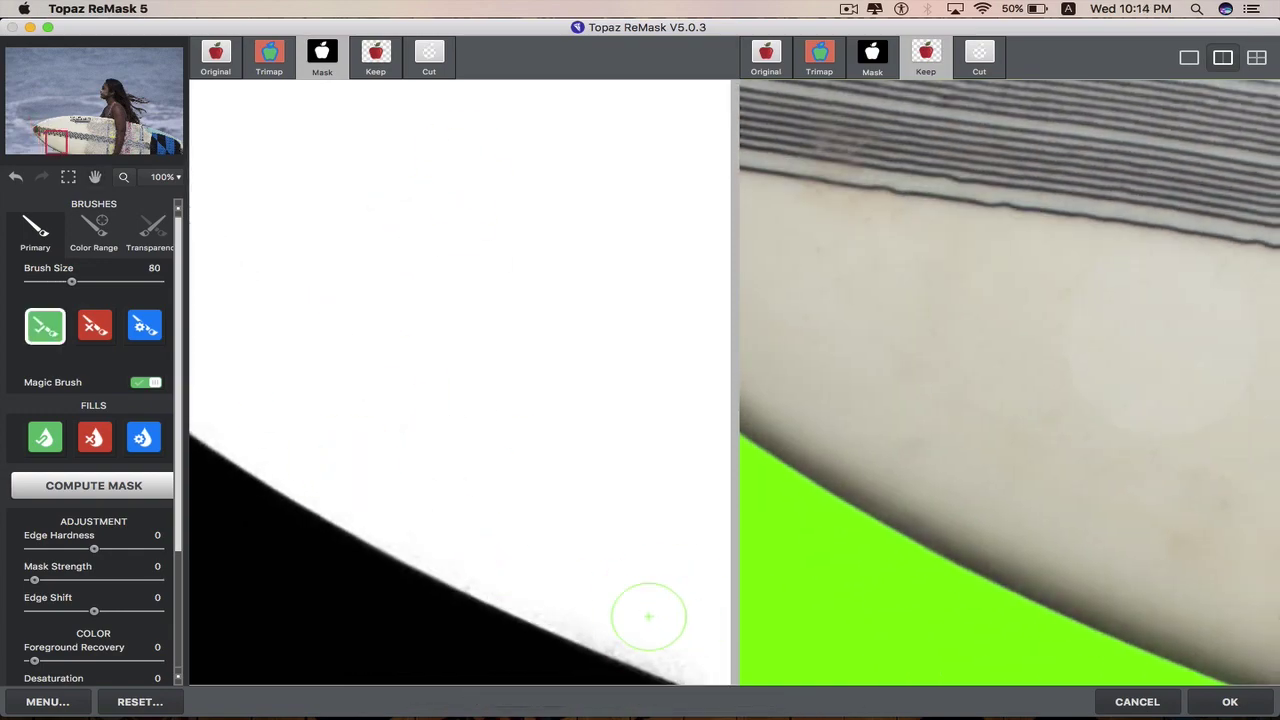
pyautogui.scroll(5, 451, 594)
pyautogui.hscroll(2, 794, 520)
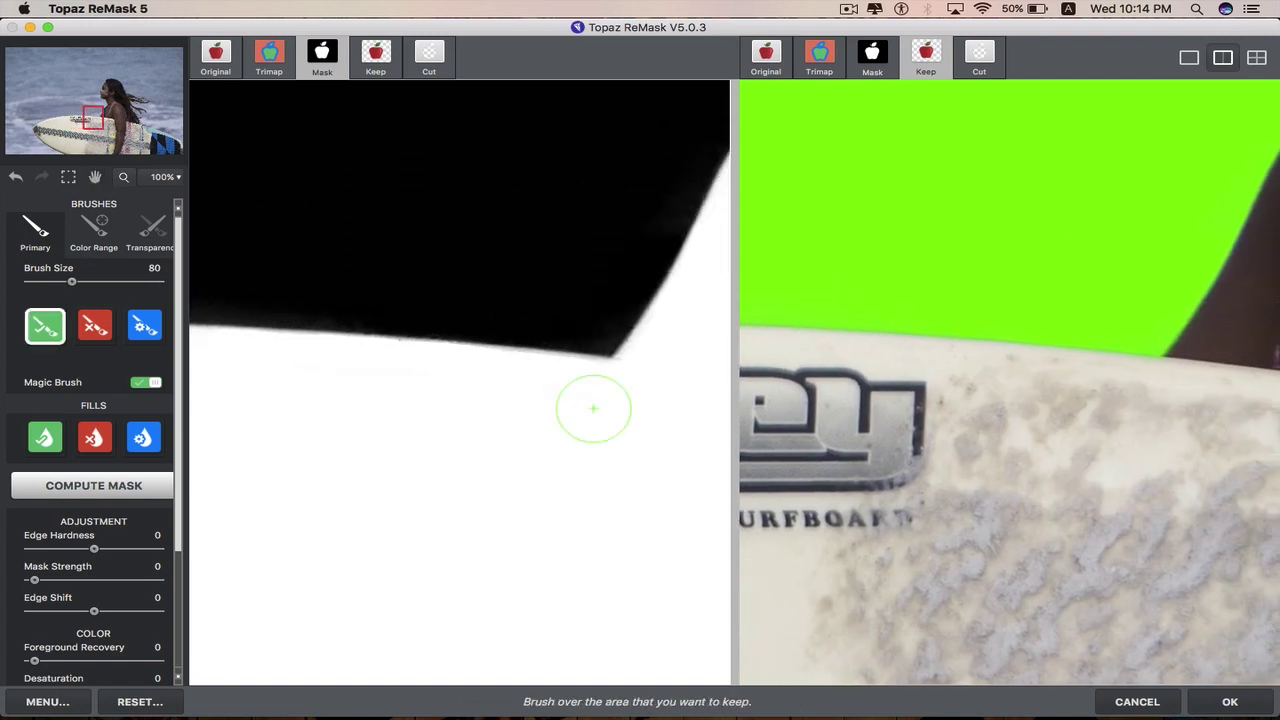
pyautogui.hscroll(-2, 492, 414)
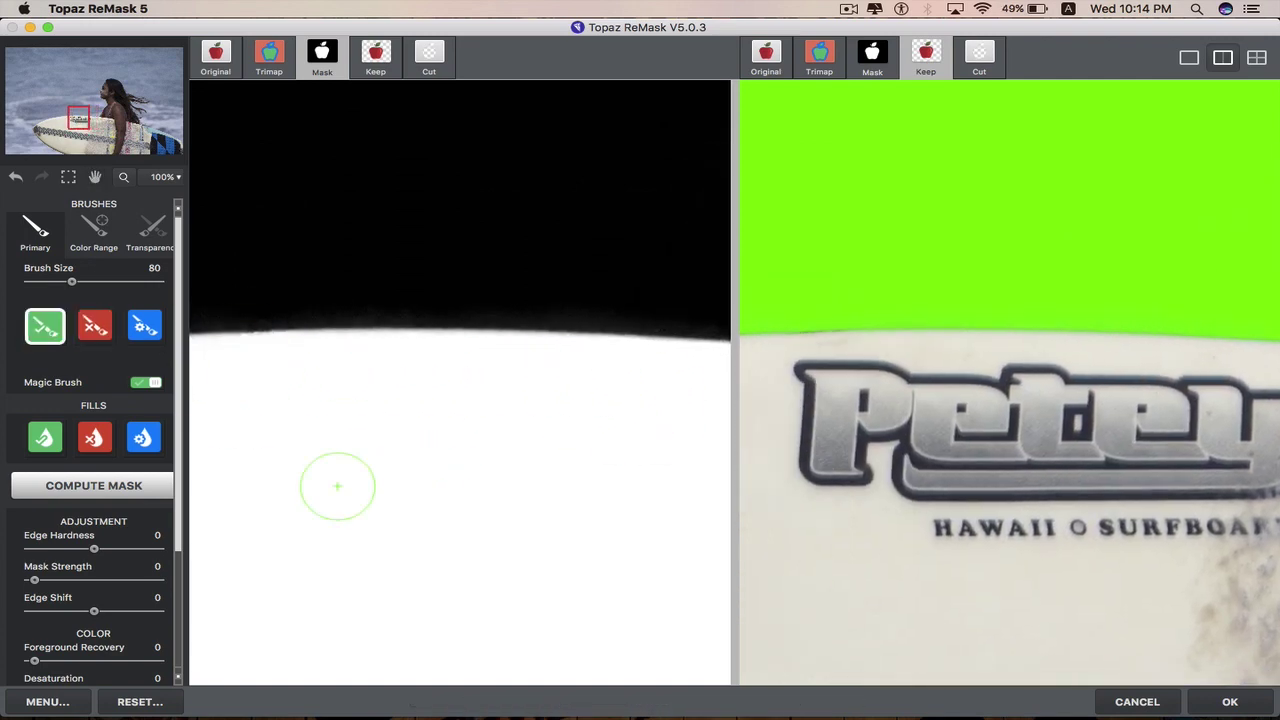
pyautogui.scroll(5, 242, 536)
pyautogui.hscroll(3, 242, 536)
pyautogui.scroll(5, 242, 536)
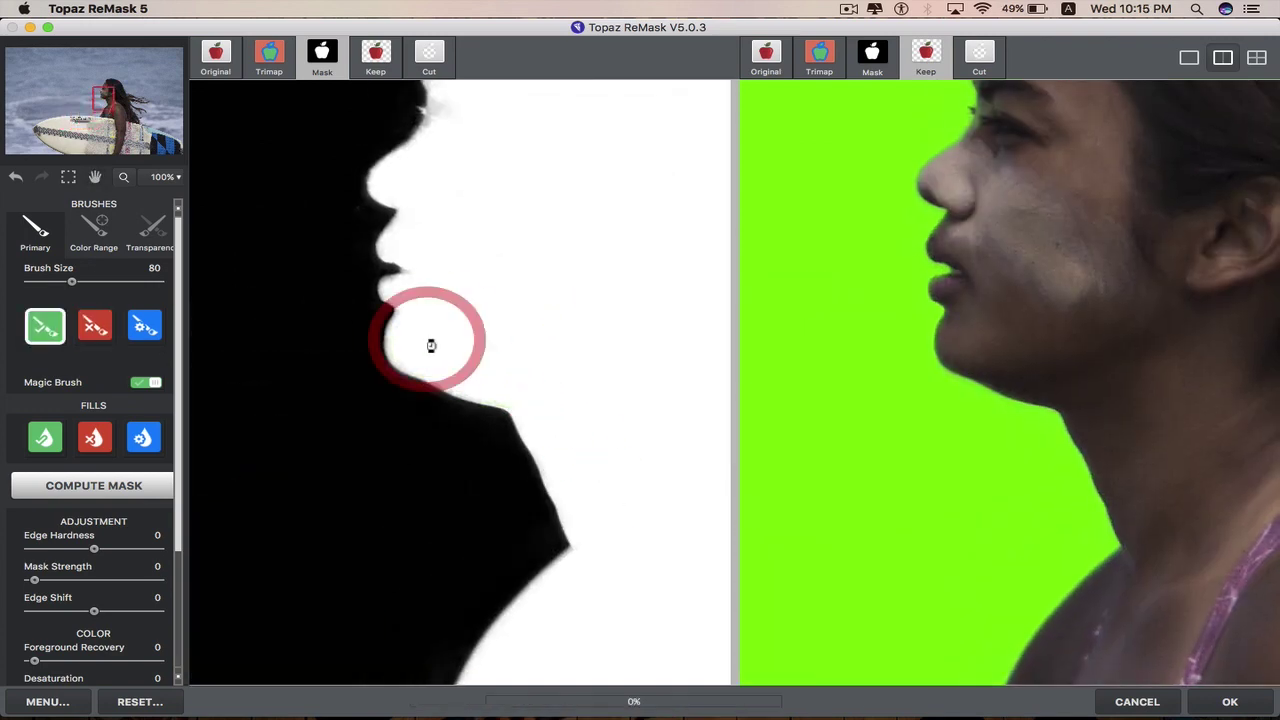
pyautogui.press('[')
pyautogui.press('[')
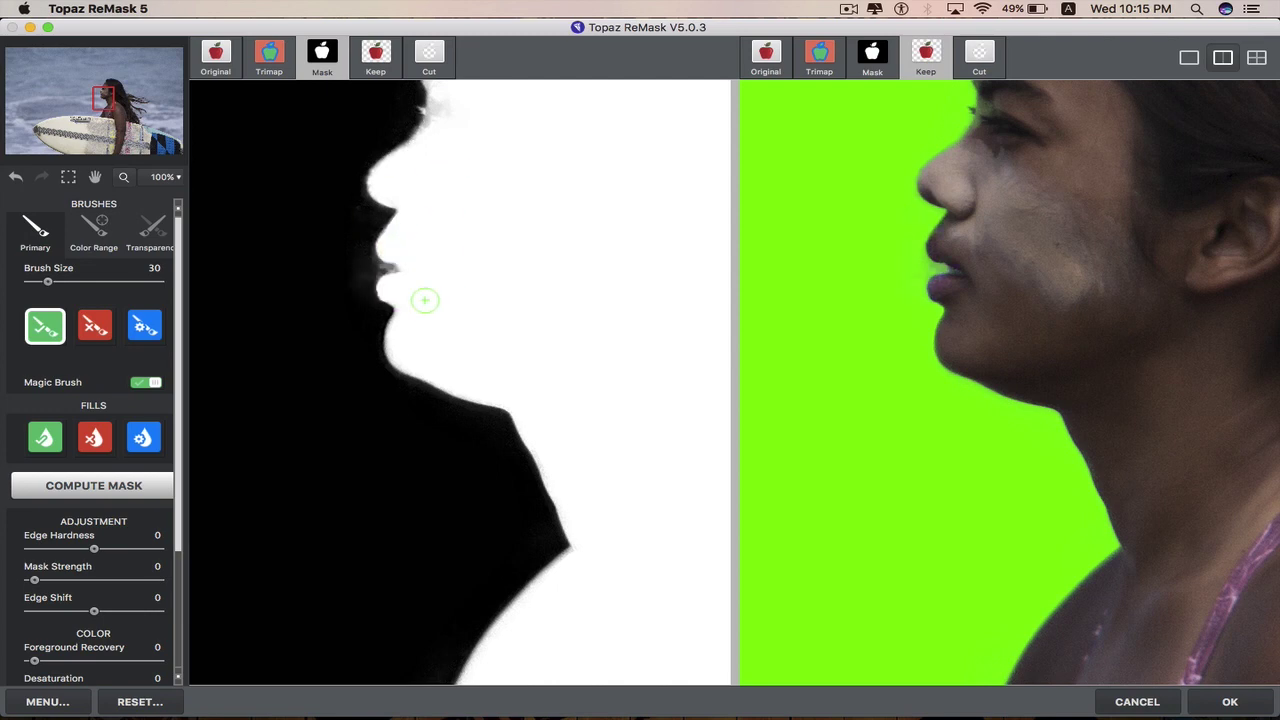
# - Raise the ReMask mask strength to 54
pyautogui.scroll(5, 461, 432)
pyautogui.scroll(4, 461, 432)
pyautogui.hscroll(2, 461, 432)
pyautogui.moveTo(34, 580); pyautogui.dragTo(98, 580)
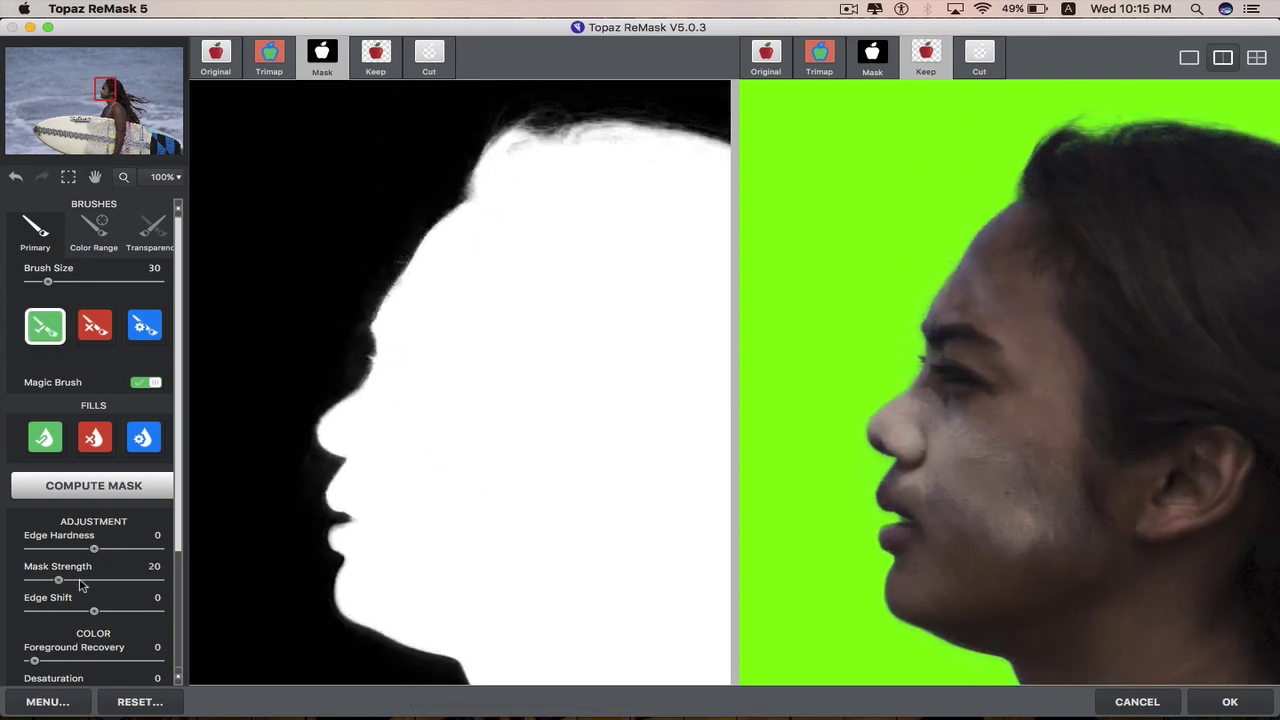
# - Pan to the trailing hair and cut a stray spot between strands with a smaller Cut brush
pyautogui.press('c')
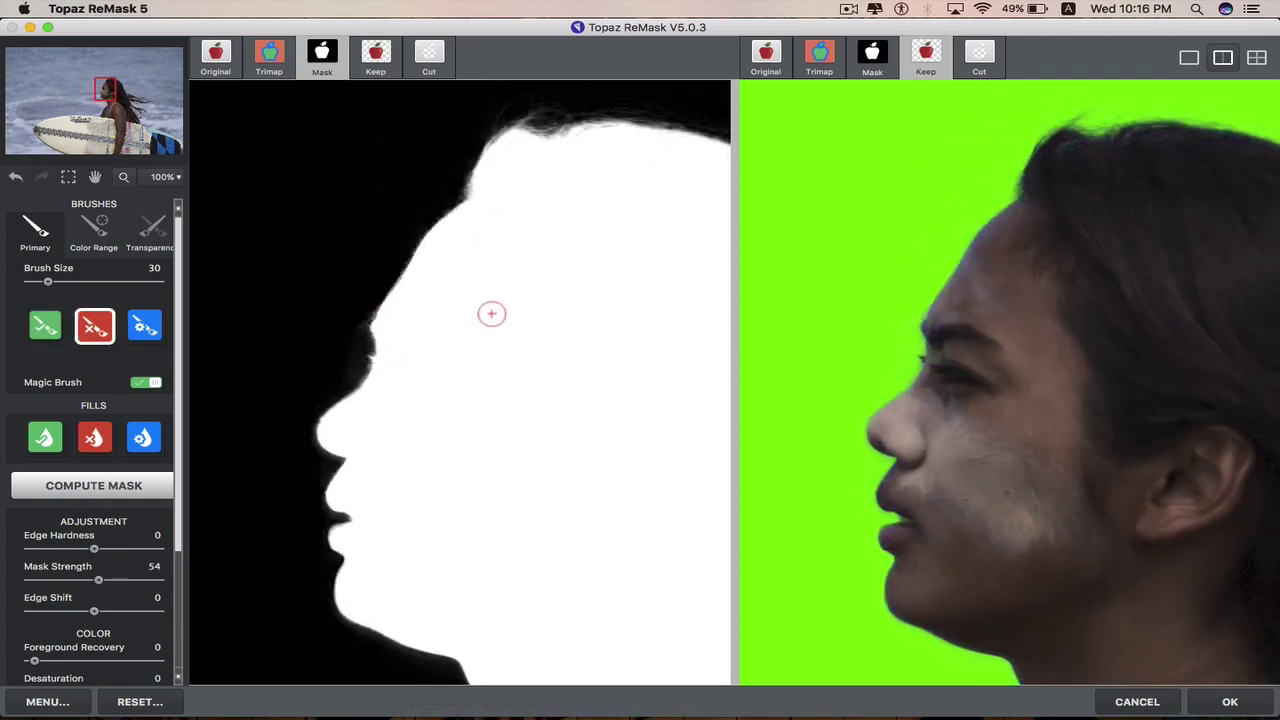
pyautogui.press('h')
pyautogui.moveTo(491, 309); pyautogui.dragTo(389, 316)
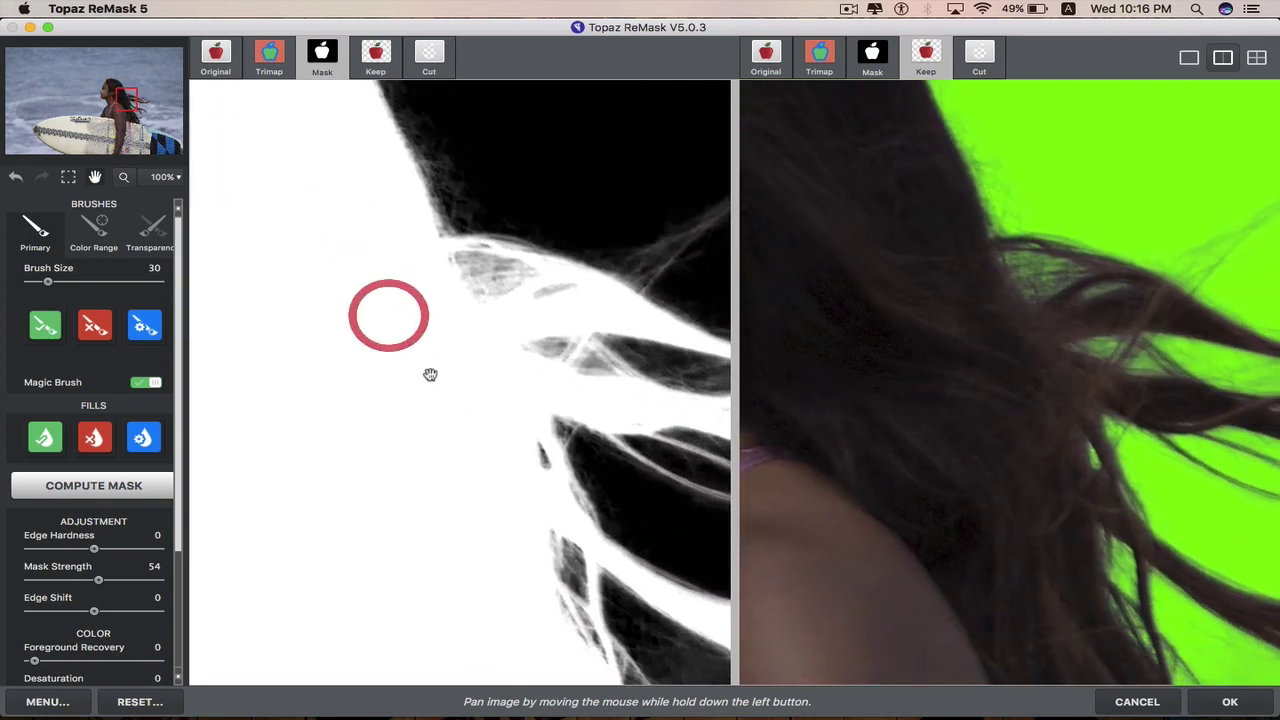
pyautogui.moveTo(429, 371)
pyautogui.mouseDown()
pyautogui.moveTo(357, 294)
pyautogui.moveTo(297, 443)
pyautogui.moveTo(314, 536)
pyautogui.moveTo(371, 400)
pyautogui.mouseUp()
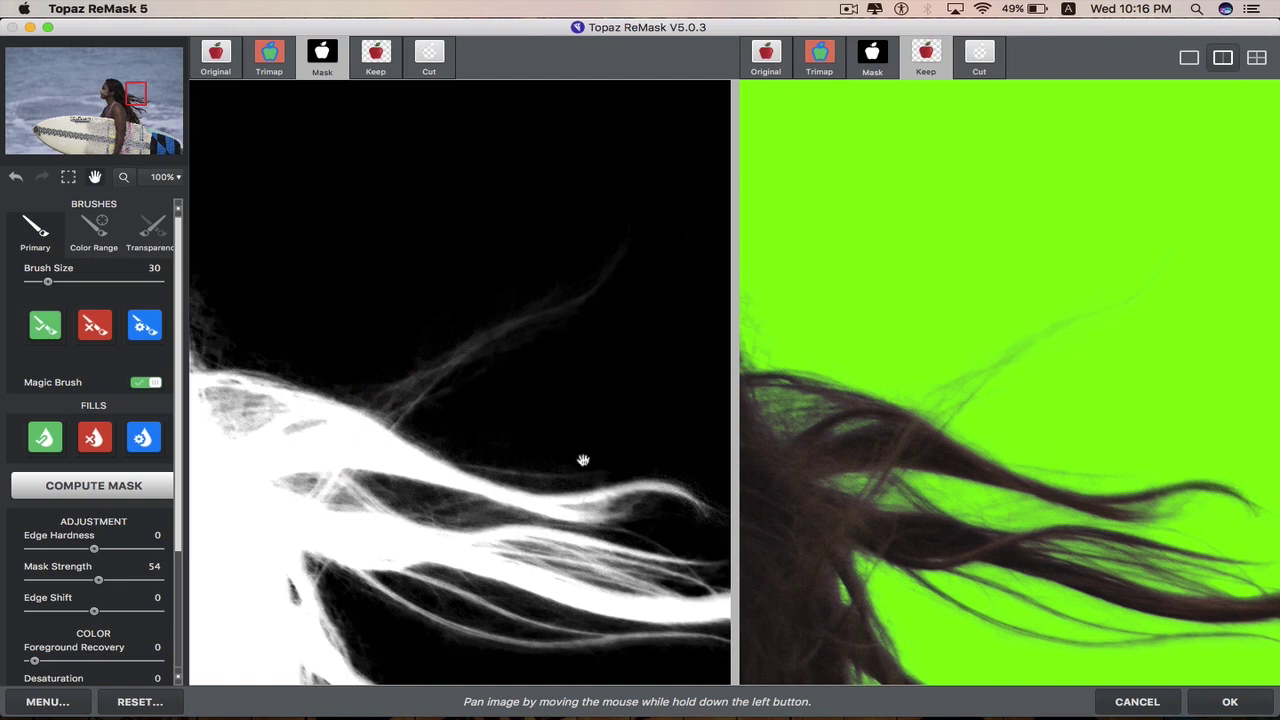
pyautogui.moveTo(518, 470)
pyautogui.mouseDown()
pyautogui.moveTo(491, 289)
pyautogui.moveTo(455, 170)
pyautogui.mouseUp()
pyautogui.moveTo(468, 349); pyautogui.dragTo(514, 221)
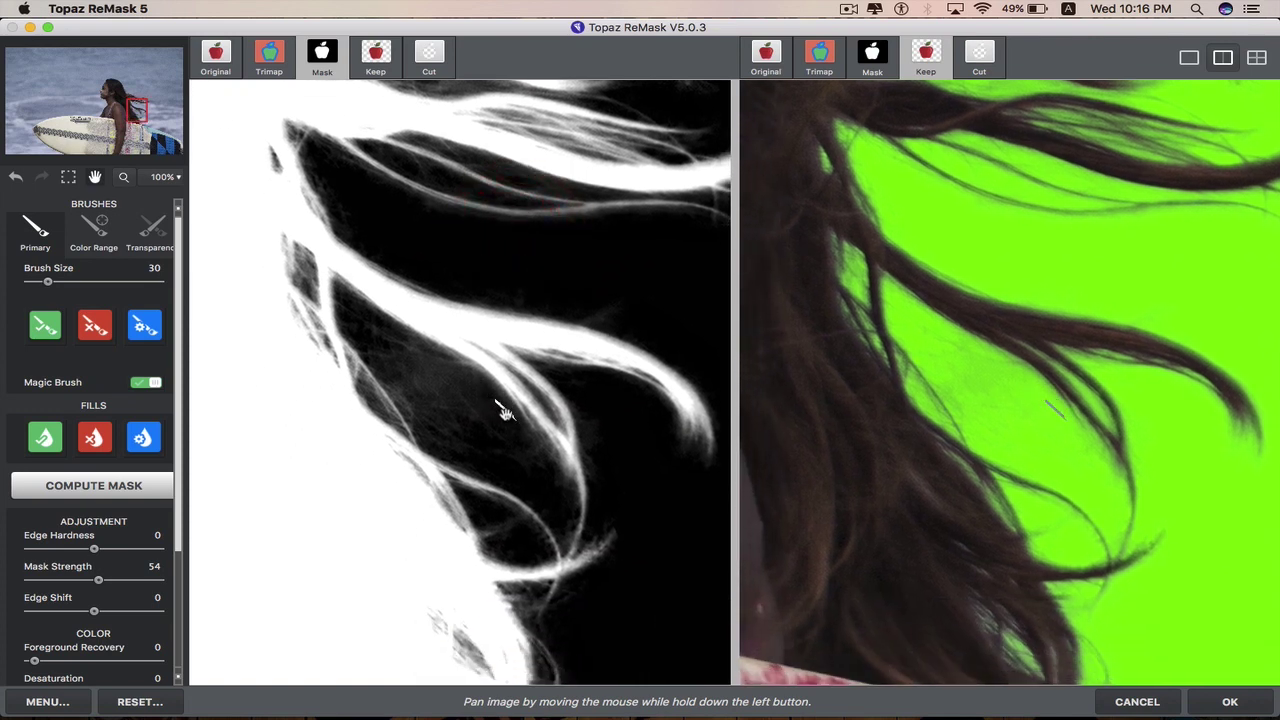
pyautogui.press('q')
pyautogui.press('w')
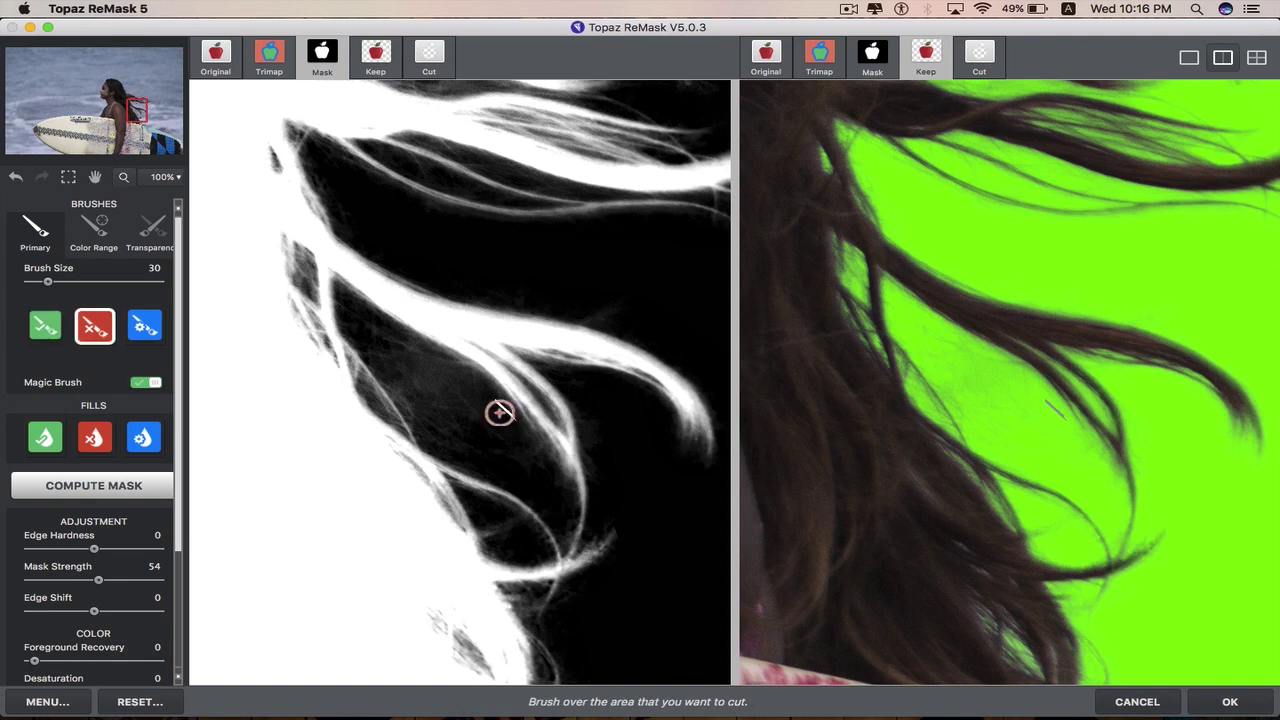
pyautogui.press('[')
pyautogui.press('[')
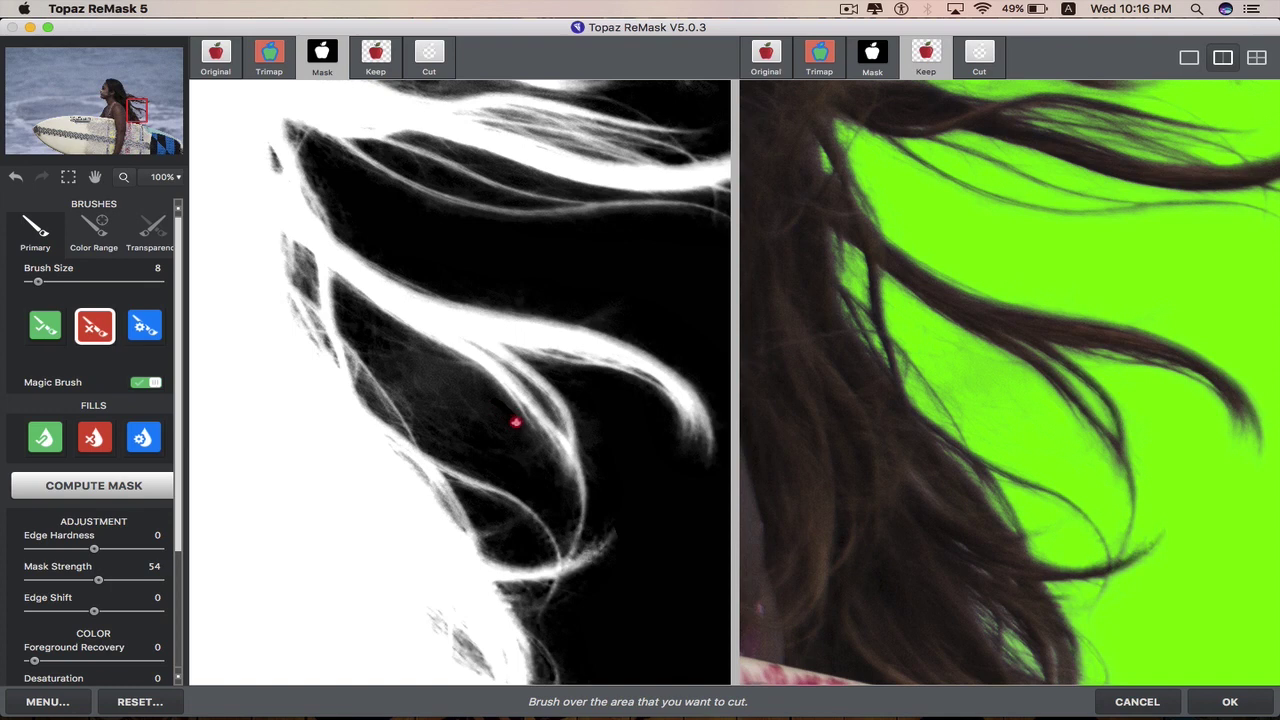
pyautogui.click(515, 422)
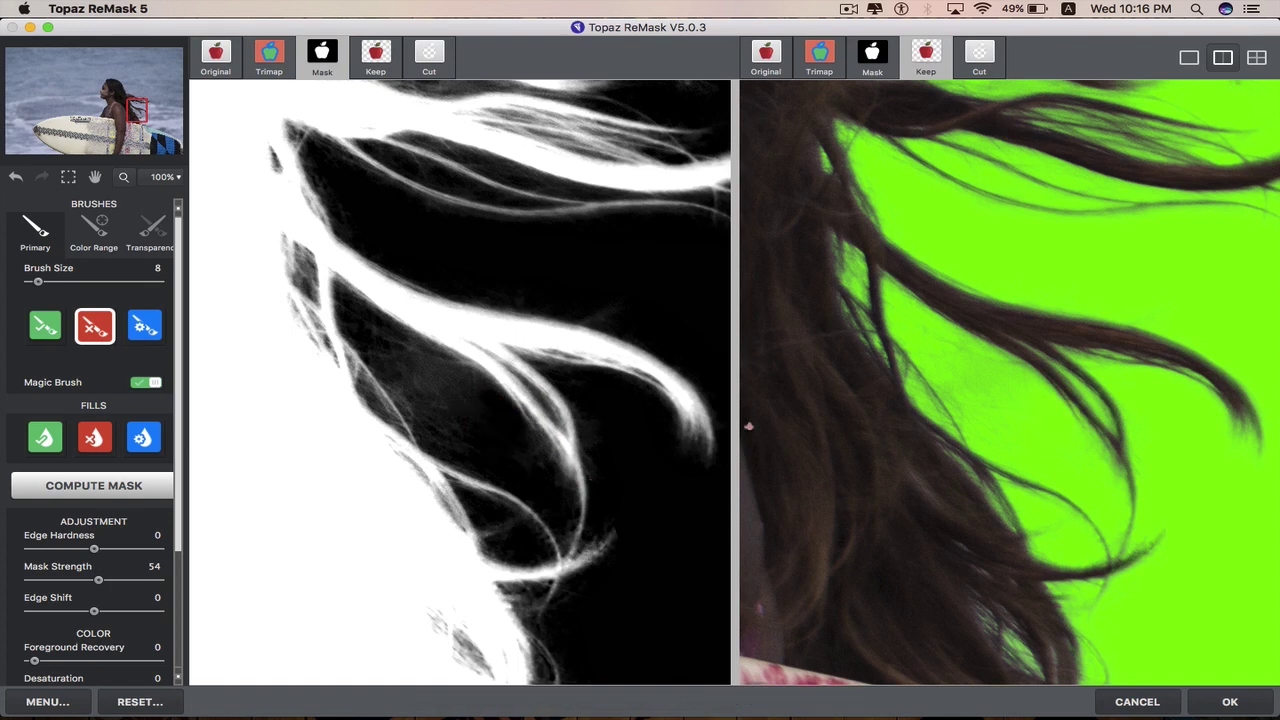
# - Pan along the surfboard's blue pad and edge, then back to the face and hair
pyautogui.press('h')
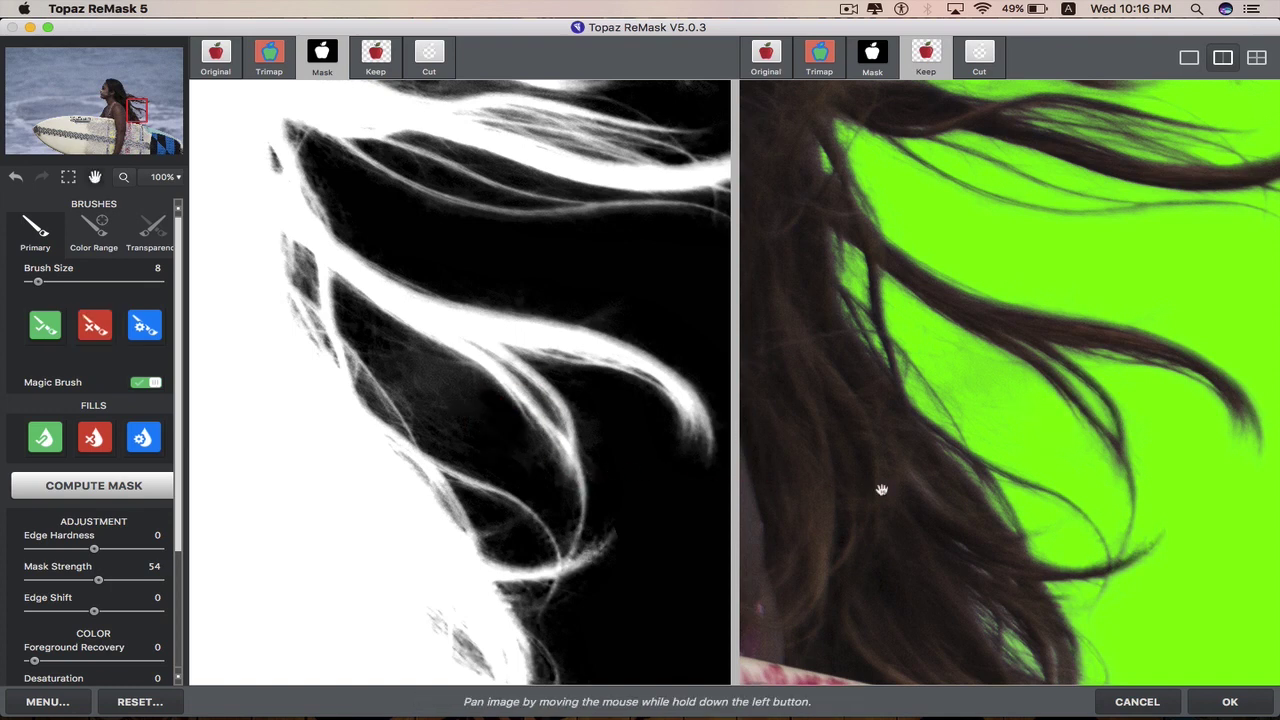
pyautogui.moveTo(880, 491); pyautogui.dragTo(843, 323)
pyautogui.moveTo(986, 423)
pyautogui.mouseDown()
pyautogui.moveTo(940, 311)
pyautogui.moveTo(908, 289)
pyautogui.moveTo(889, 380)
pyautogui.moveTo(1042, 463)
pyautogui.moveTo(911, 434)
pyautogui.mouseUp()
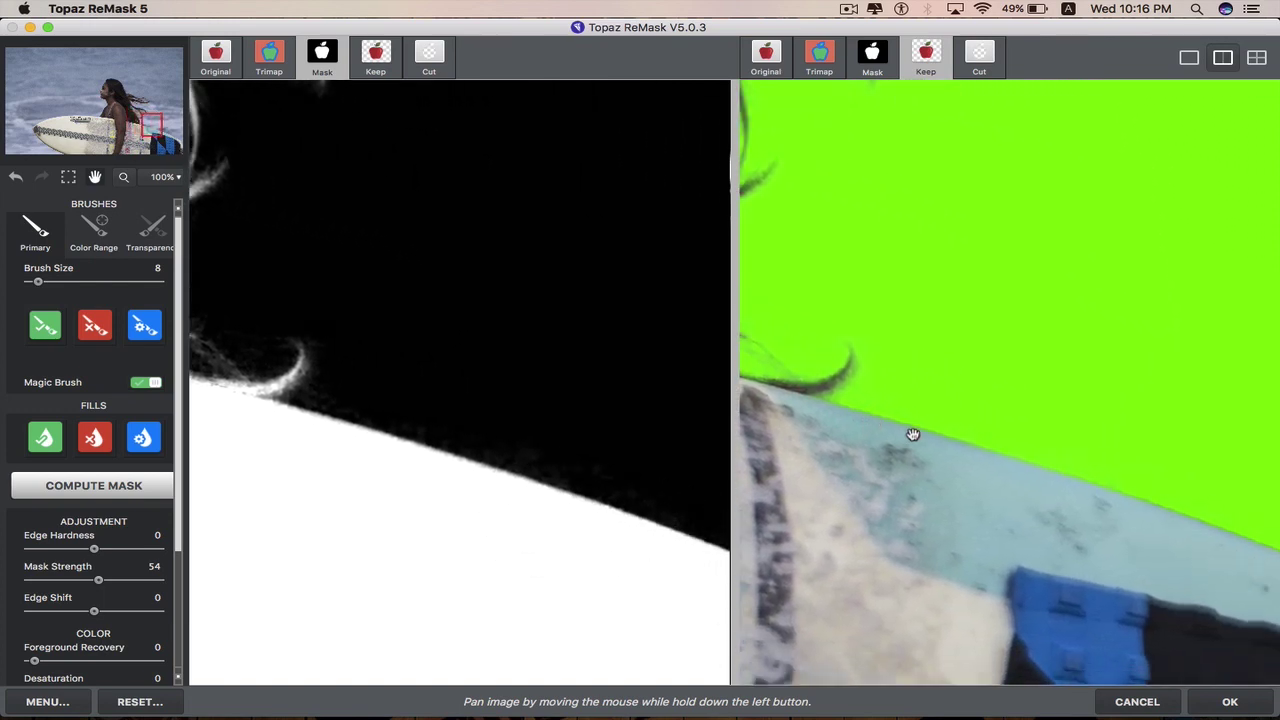
pyautogui.moveTo(1066, 491); pyautogui.dragTo(863, 449)
pyautogui.moveTo(965, 525)
pyautogui.mouseDown()
pyautogui.moveTo(803, 449)
pyautogui.moveTo(940, 509)
pyautogui.moveTo(843, 457)
pyautogui.moveTo(843, 420)
pyautogui.moveTo(871, 434)
pyautogui.moveTo(1014, 577)
pyautogui.mouseUp()
pyautogui.moveTo(977, 480); pyautogui.dragTo(1248, 602)
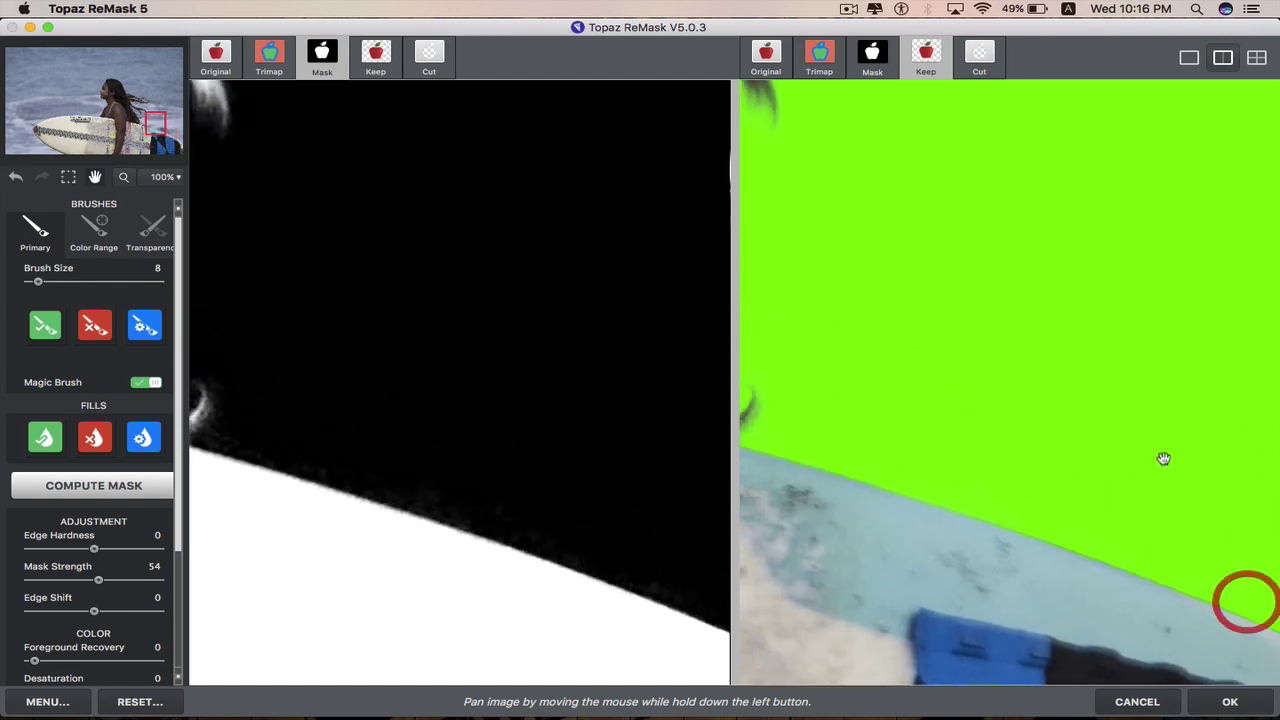
pyautogui.moveTo(1163, 454); pyautogui.dragTo(1266, 551)
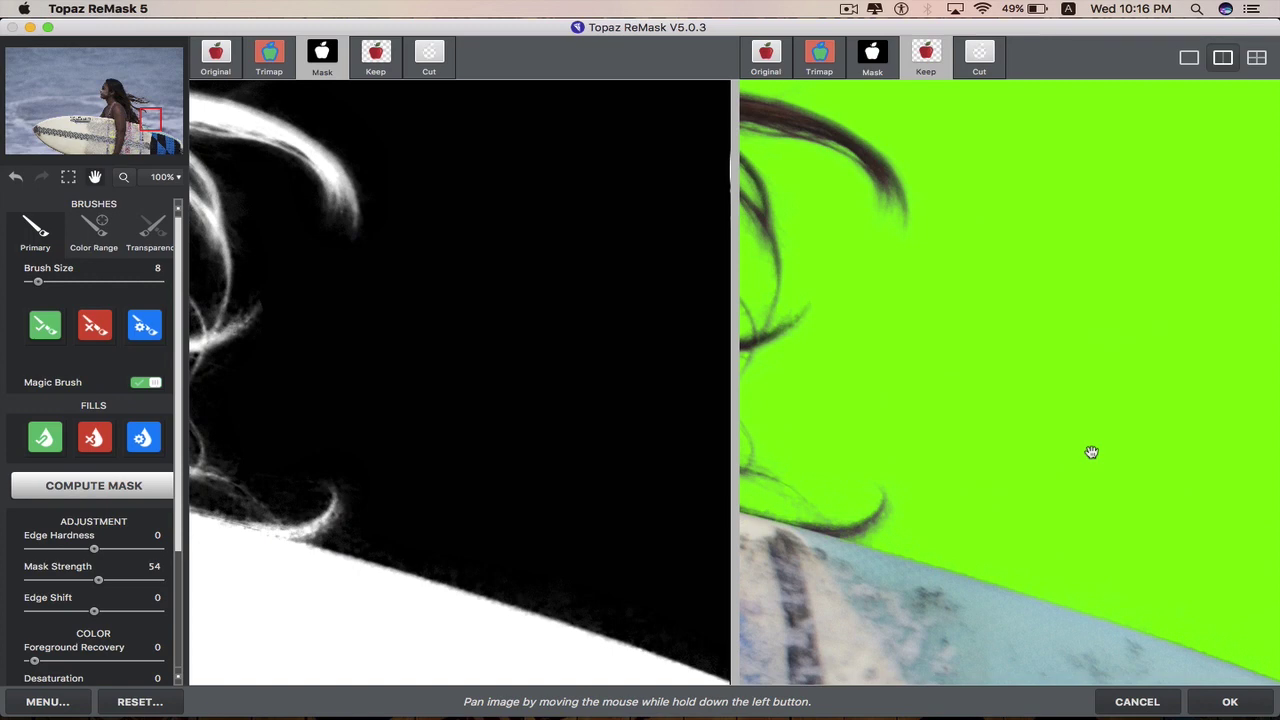
pyautogui.scroll(-2, 1092, 452)
pyautogui.moveTo(1064, 381)
pyautogui.mouseDown()
pyautogui.moveTo(1186, 494)
pyautogui.moveTo(1104, 463)
pyautogui.mouseUp()
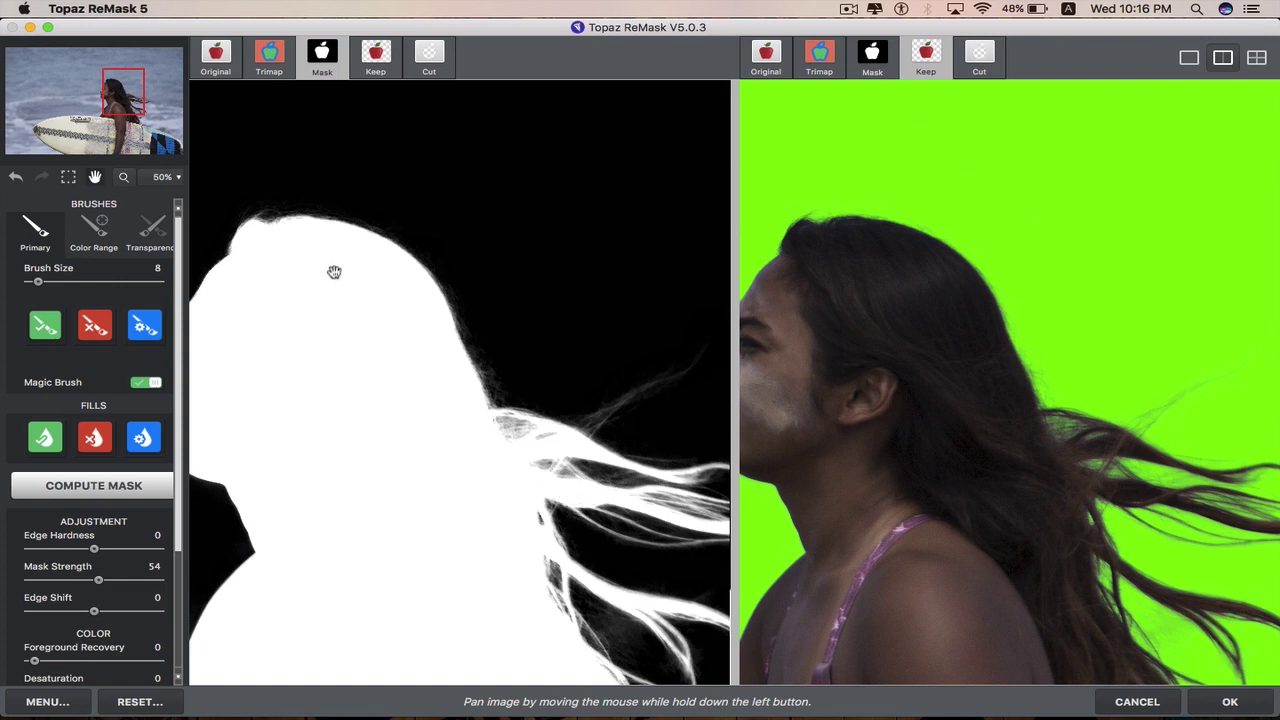
# - Accept the ReMask result, hide the original Background layer, and inspect the hair edges up close
pyautogui.click(1232, 702)
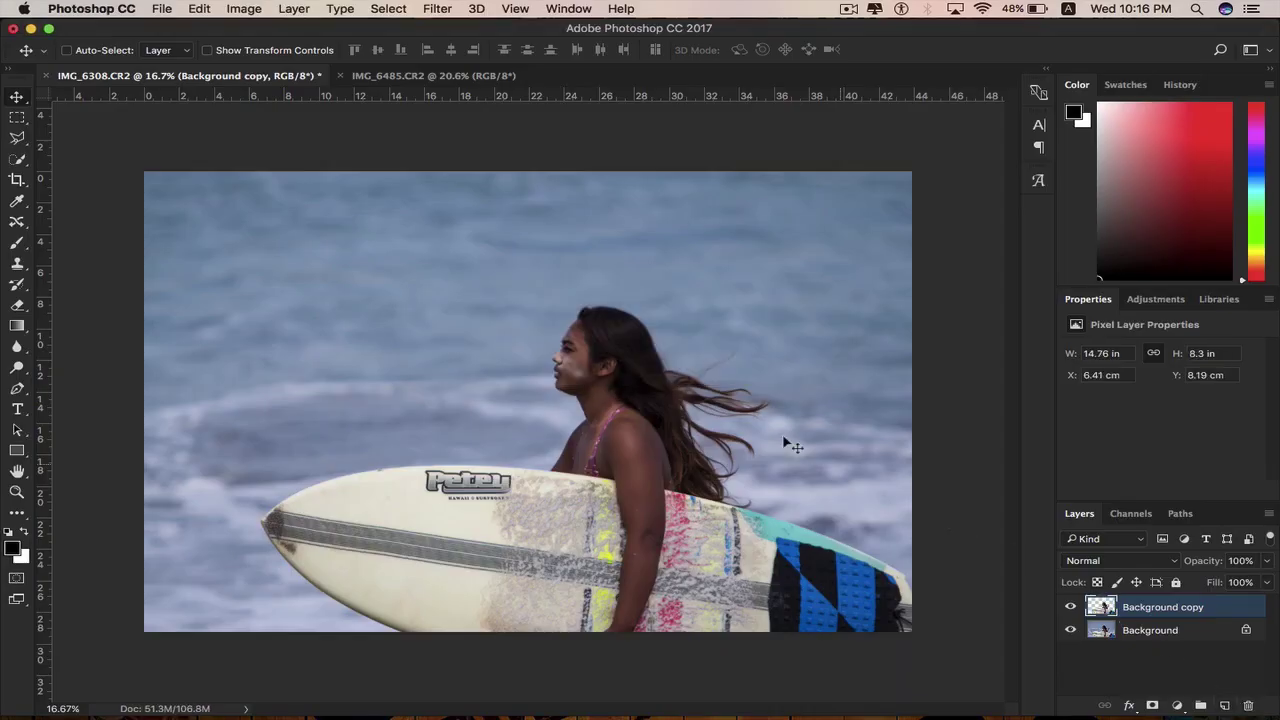
pyautogui.click(1070, 630)
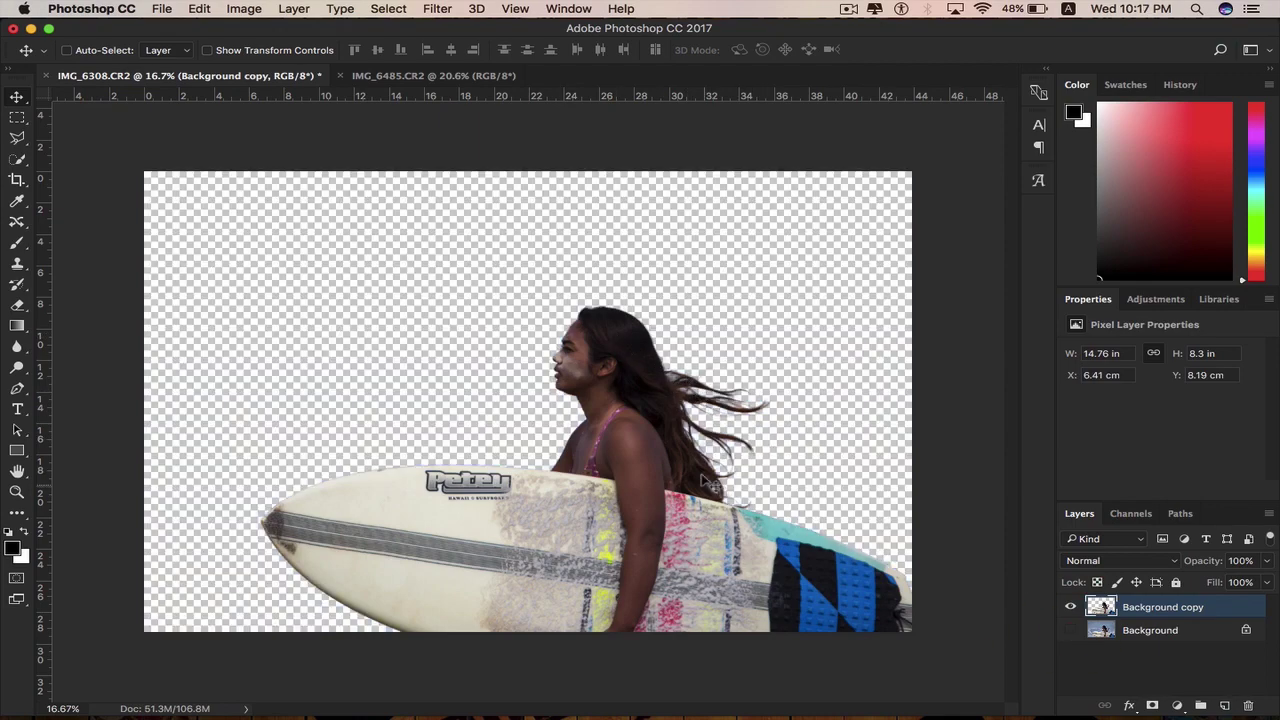
pyautogui.press('super+space')
pyautogui.keyDown('super'); pyautogui.click(622, 302); pyautogui.keyUp('super')
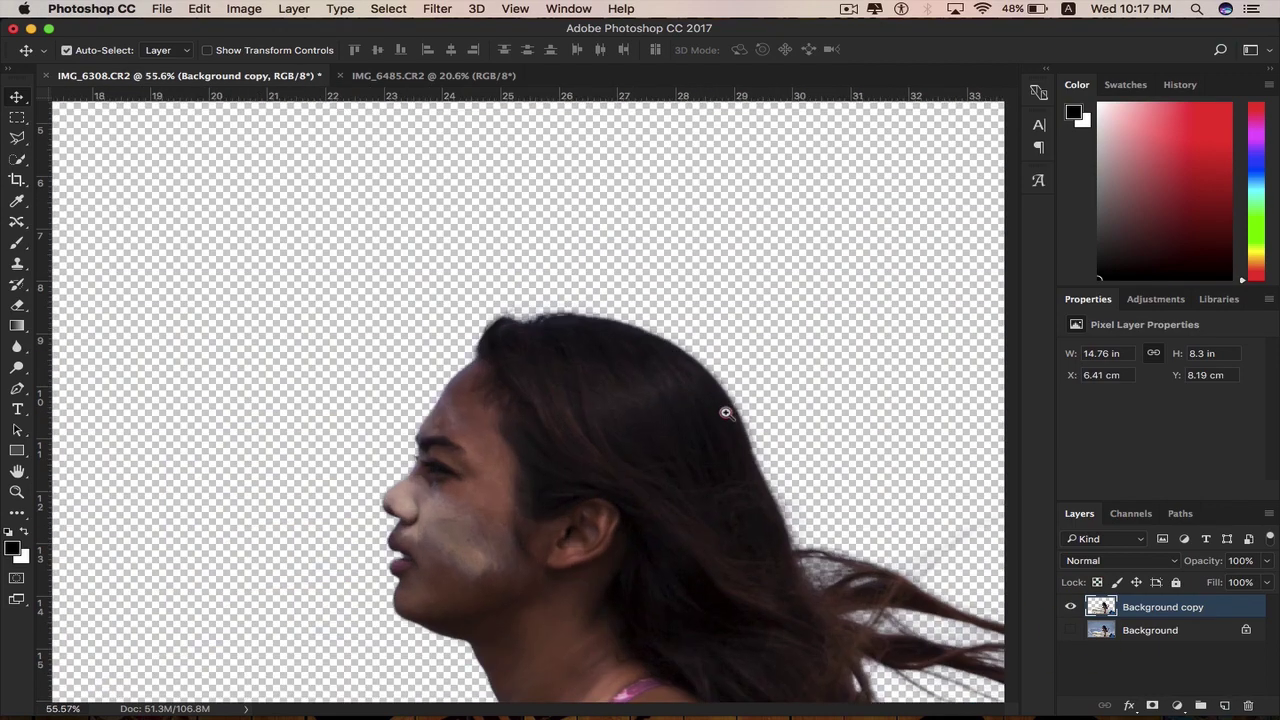
pyautogui.moveTo(726, 412)
pyautogui.mouseDown()
pyautogui.moveTo(746, 440)
pyautogui.moveTo(644, 258)
pyautogui.mouseUp()
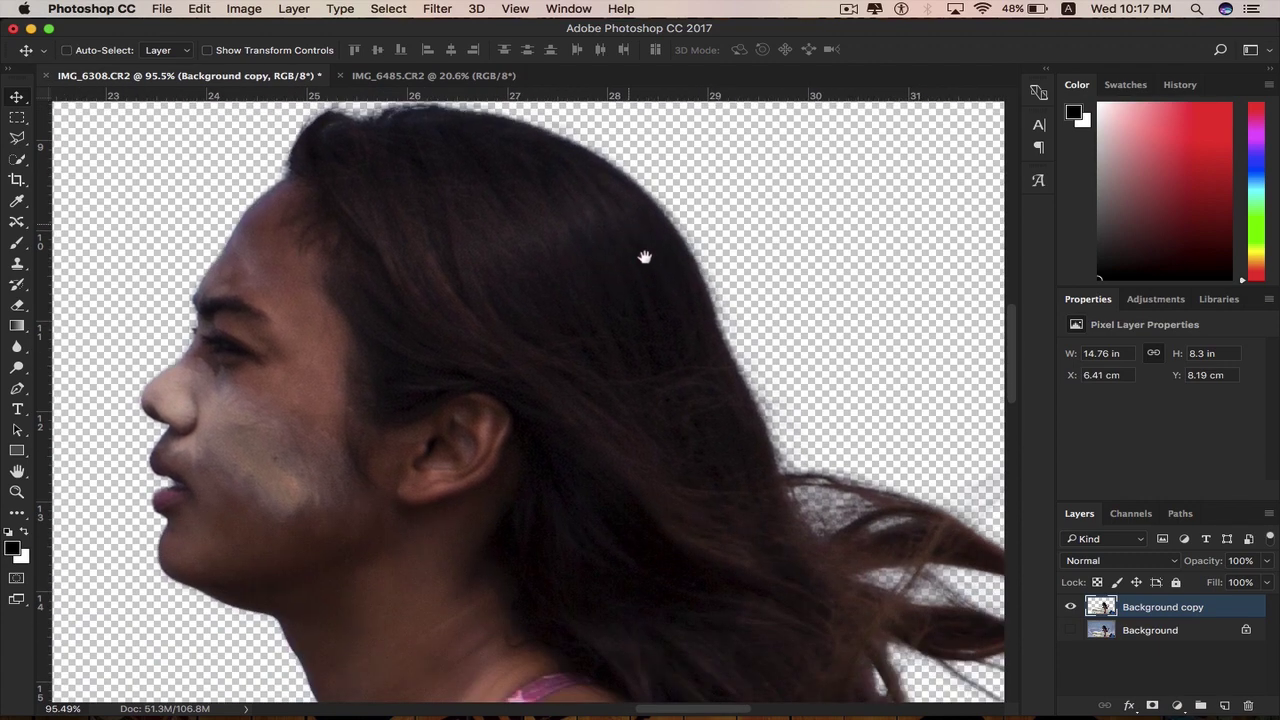
pyautogui.moveTo(760, 446); pyautogui.dragTo(644, 262)
pyautogui.moveTo(759, 412); pyautogui.dragTo(543, 377)
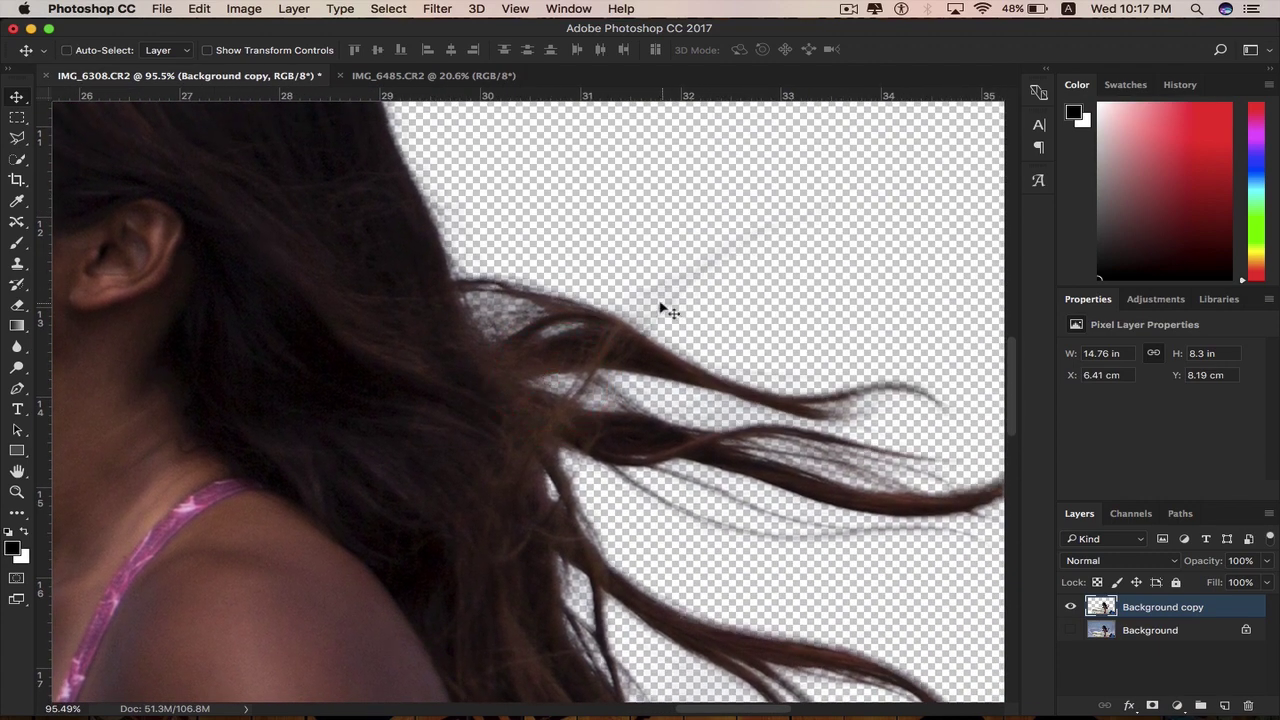
# - Fit the image on screen and select the Background layer
pyautogui.press('super+0')
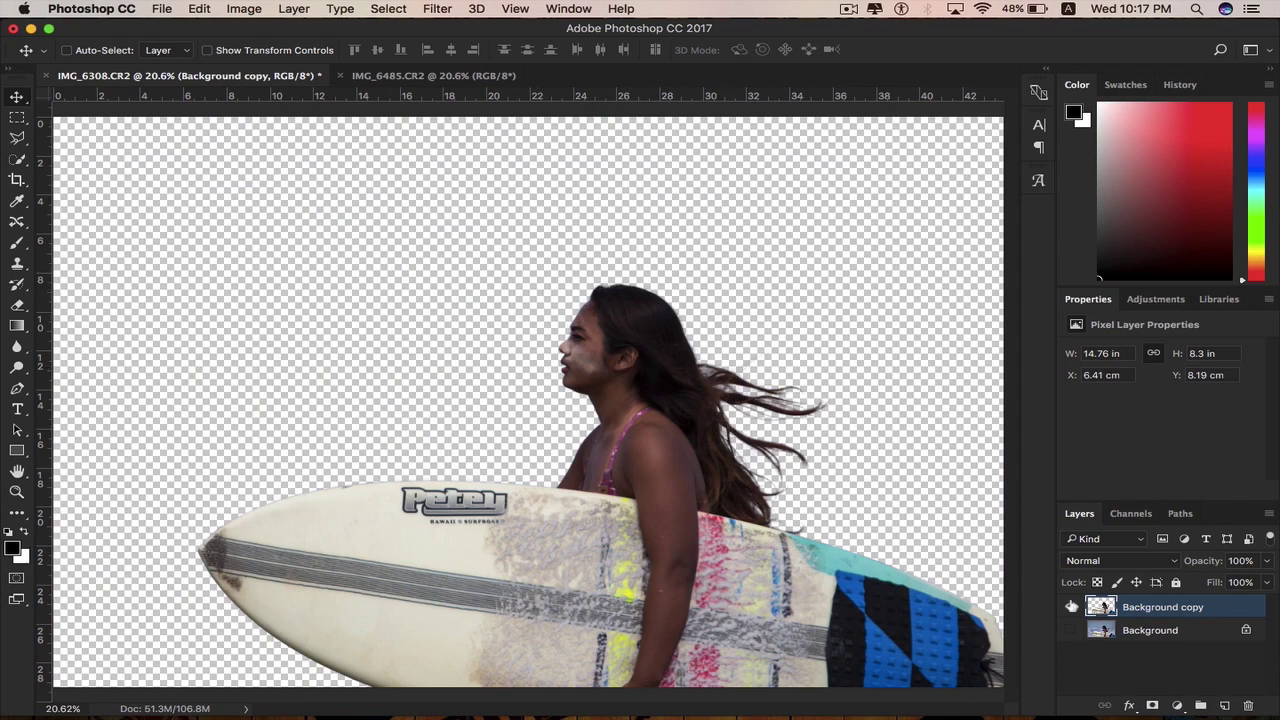
pyautogui.click(1113, 628)
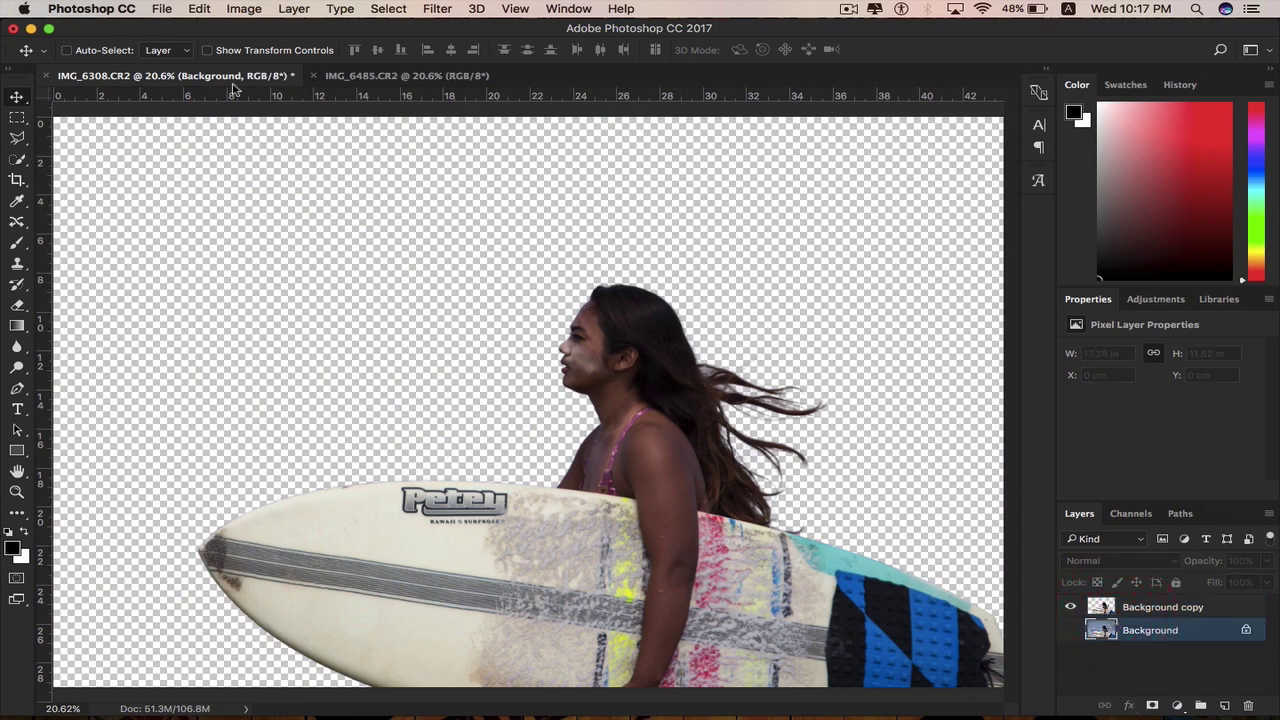
pyautogui.hotkey('ctrl', 'Up')
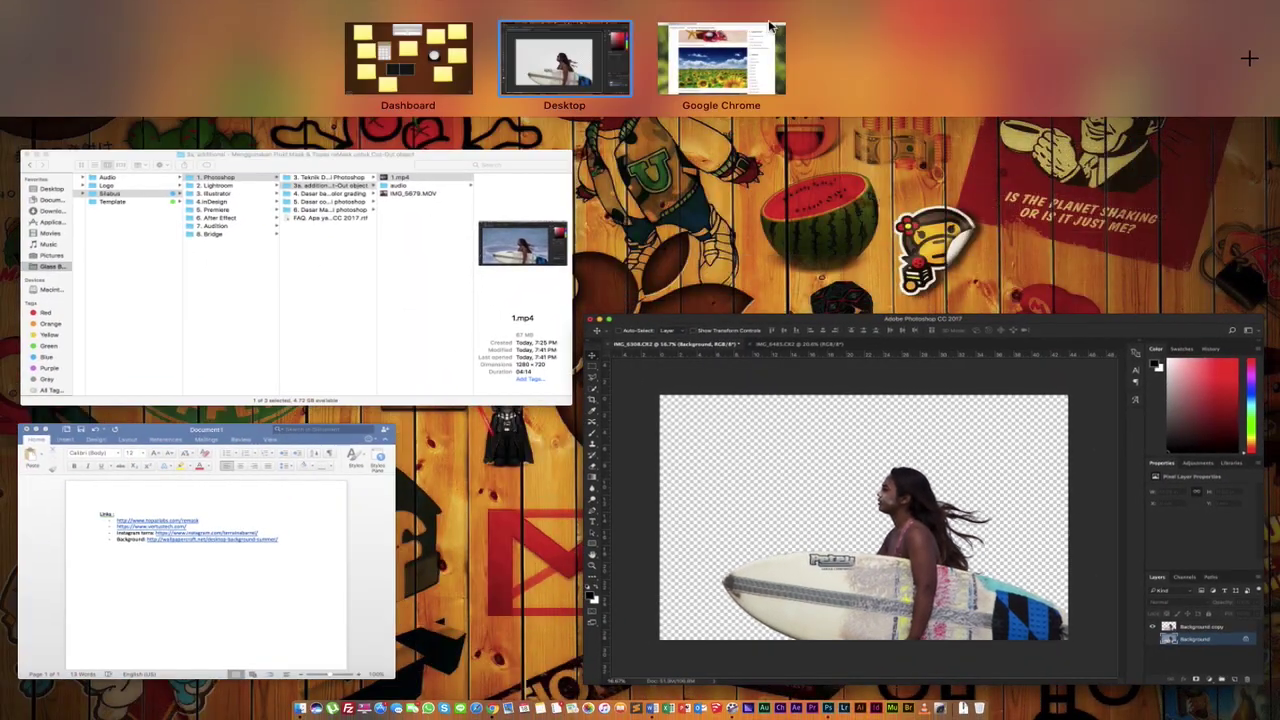
# - Bring up the summer wallpaper in Chrome, then paste the copied field photo into the surfer document
pyautogui.click(769, 26)
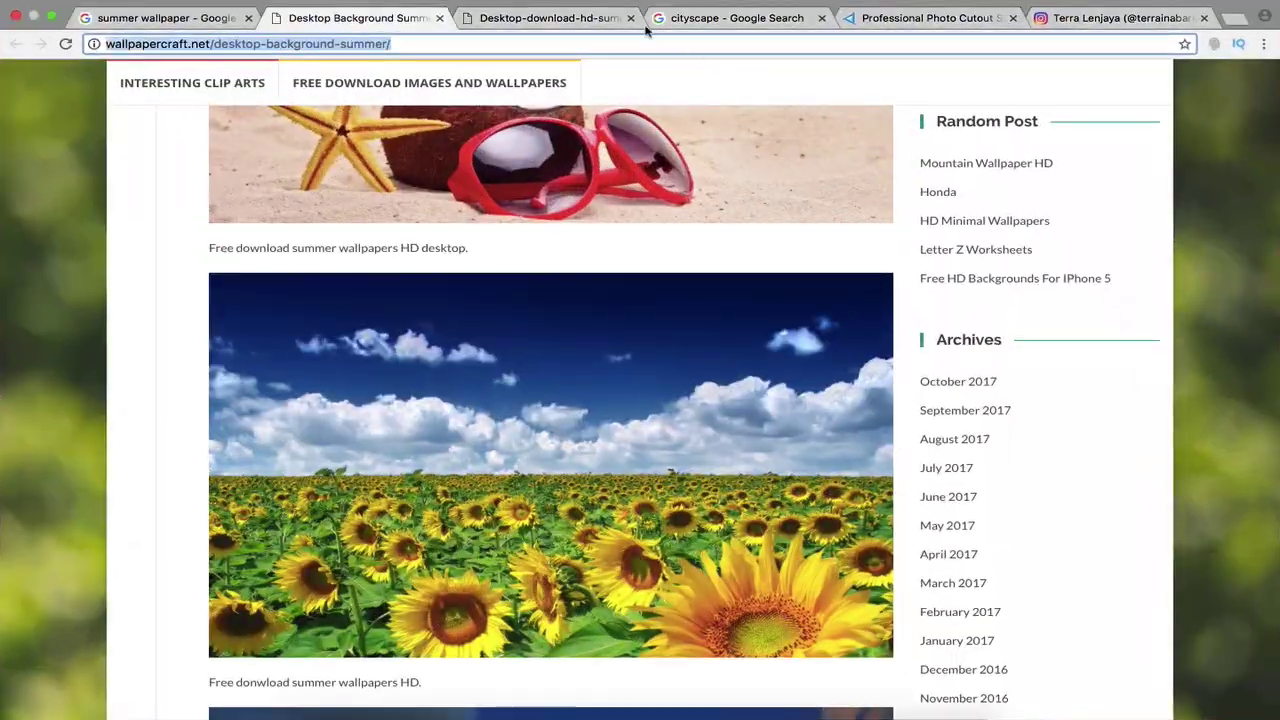
pyautogui.click(590, 17)
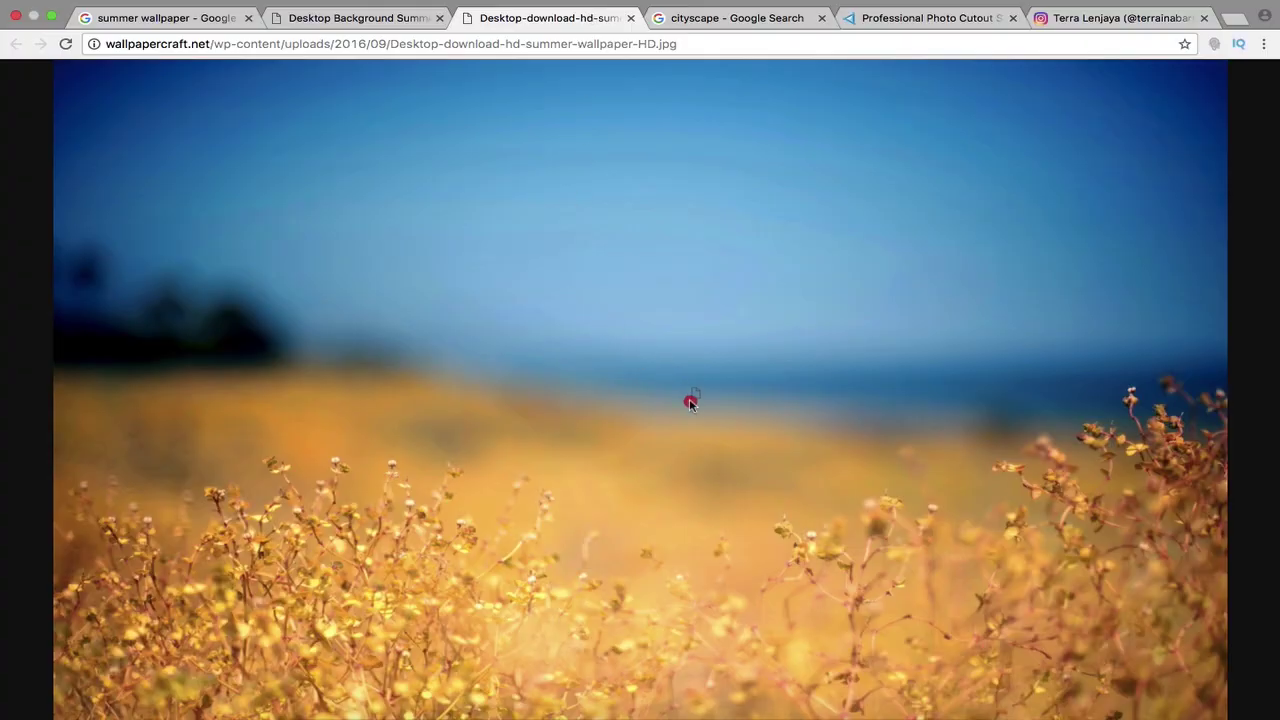
pyautogui.hotkey('ctrl', 'Up')
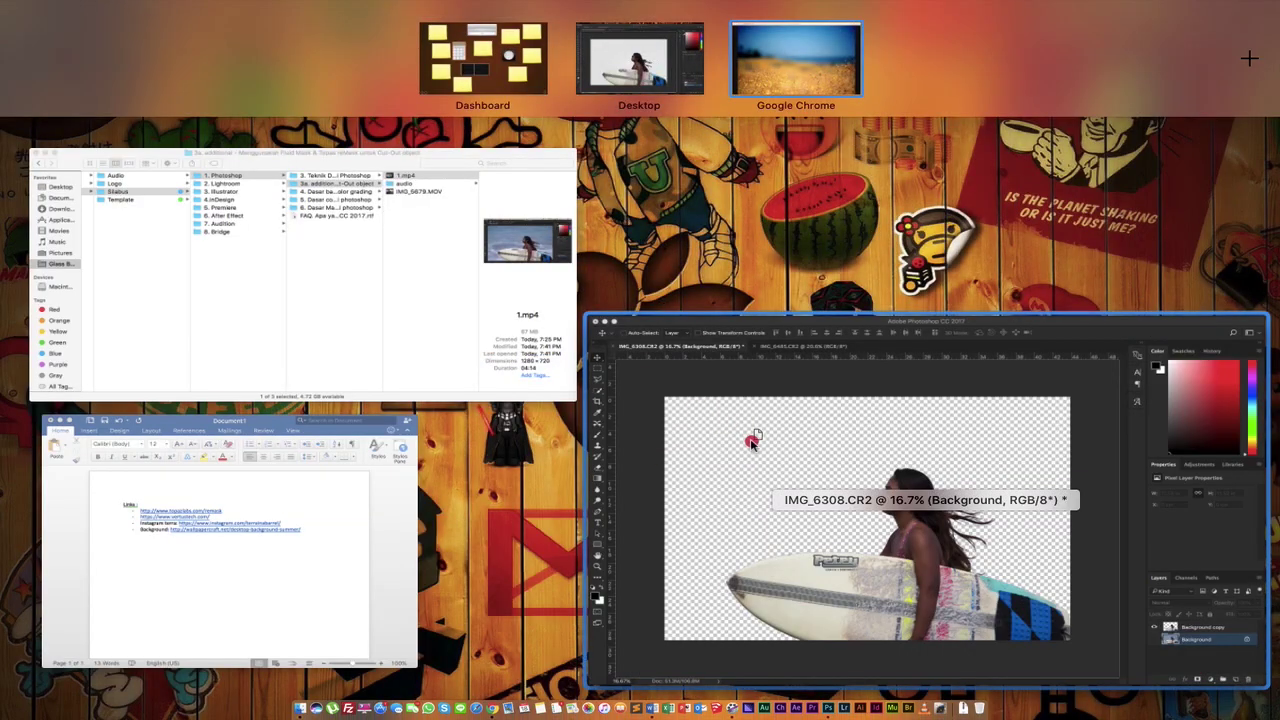
pyautogui.click(752, 441)
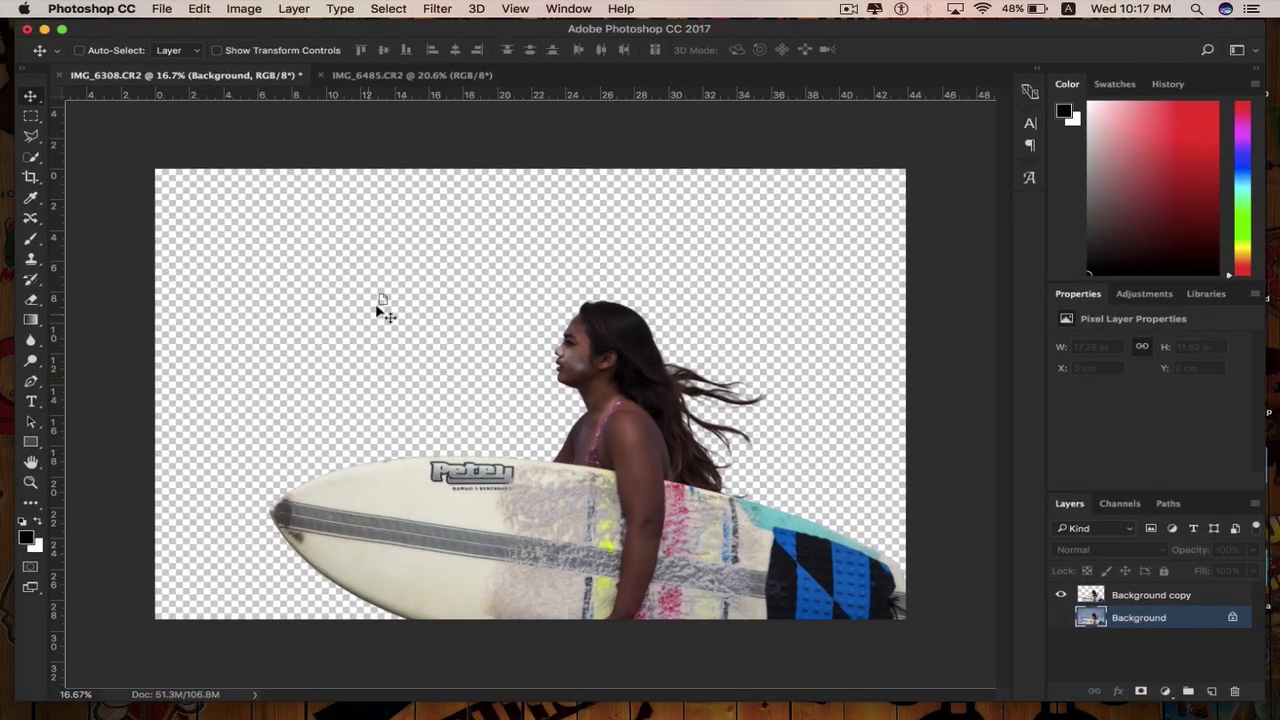
pyautogui.press('super+v')
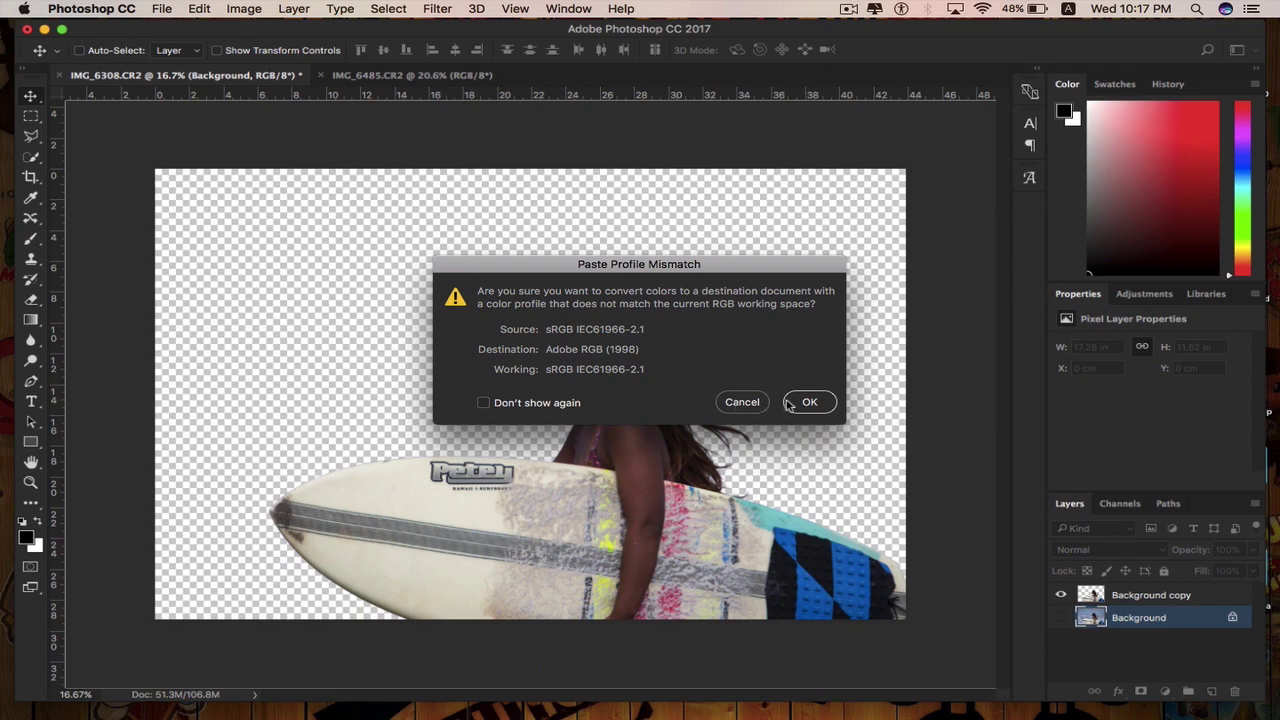
# - Convert the pasted field photo's profile and scale Layer 1 to cover the whole canvas
pyautogui.click(806, 402)
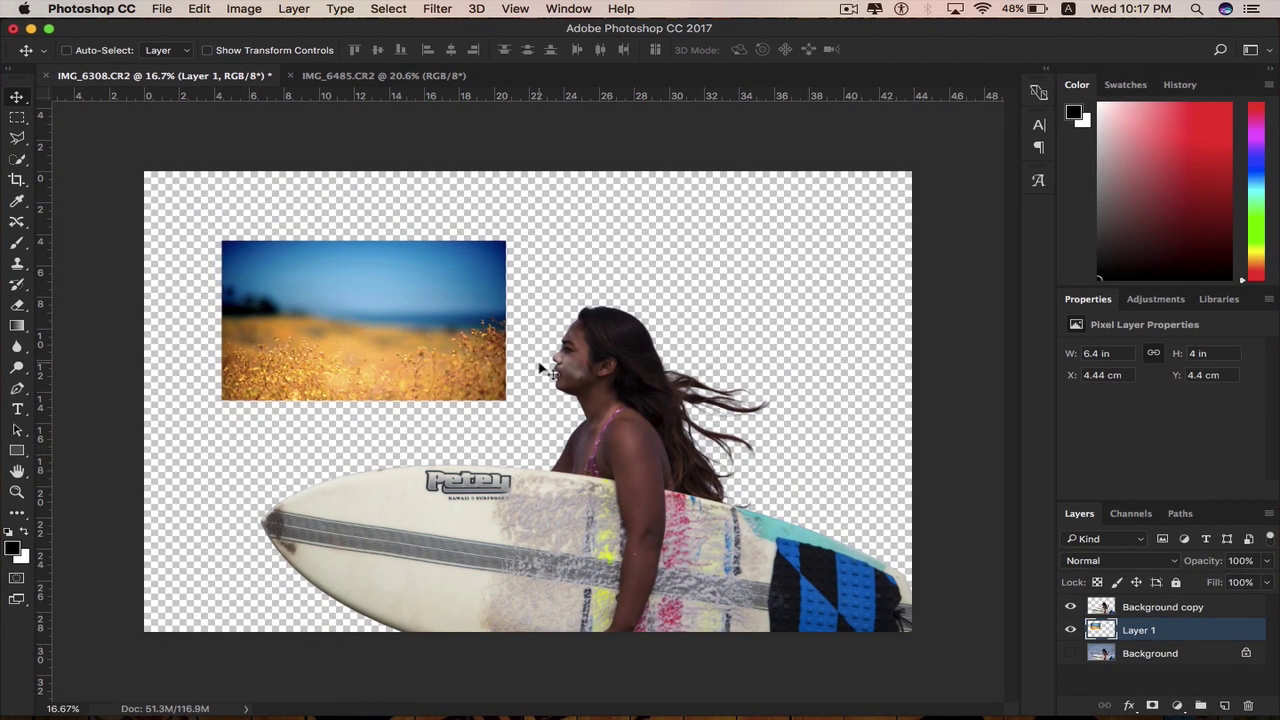
pyautogui.moveTo(426, 334); pyautogui.dragTo(348, 262)
pyautogui.press('super+t')
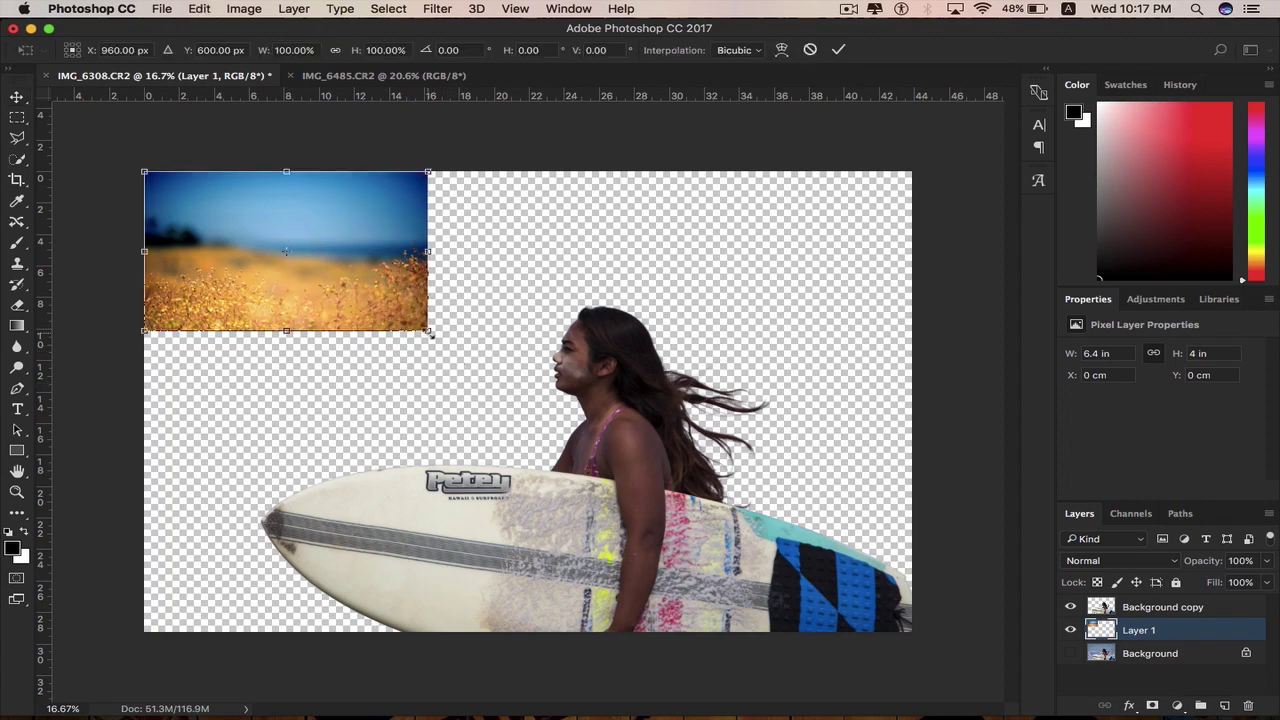
pyautogui.moveTo(430, 334); pyautogui.dragTo(965, 634)
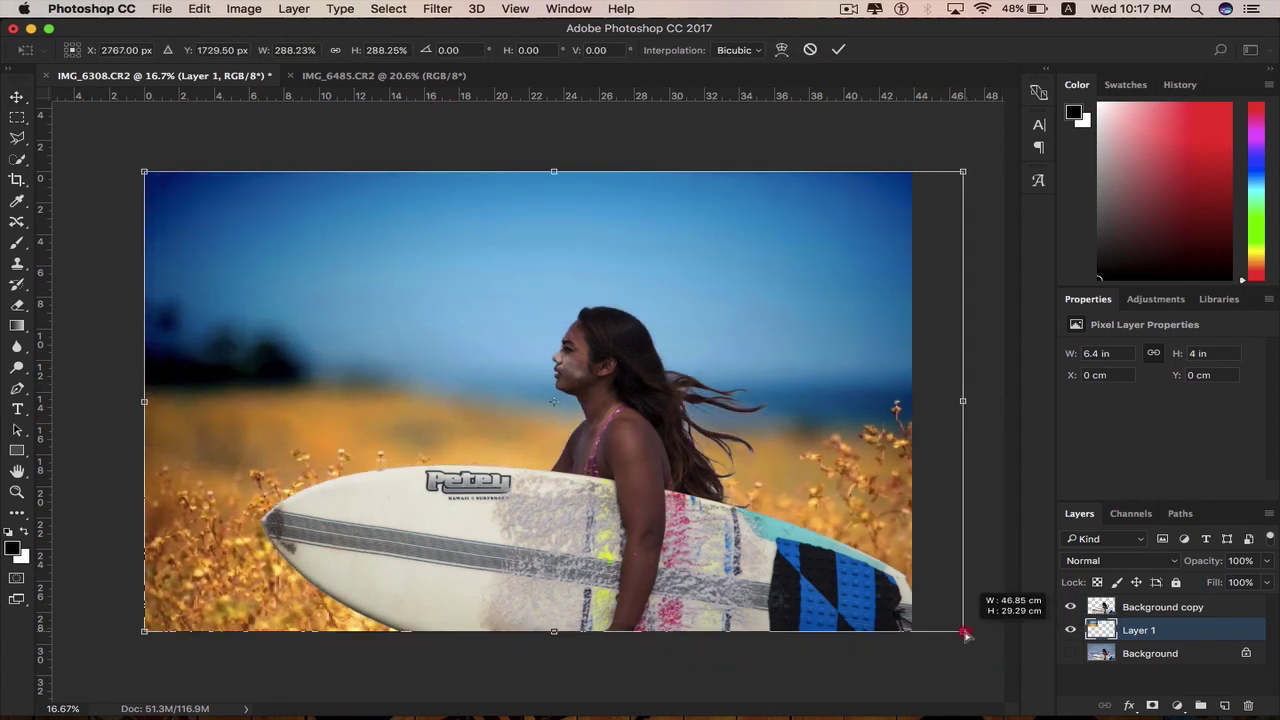
pyautogui.press('super+minus')
pyautogui.moveTo(757, 523); pyautogui.dragTo(826, 553)
pyautogui.moveTo(336, 552); pyautogui.dragTo(316, 572)
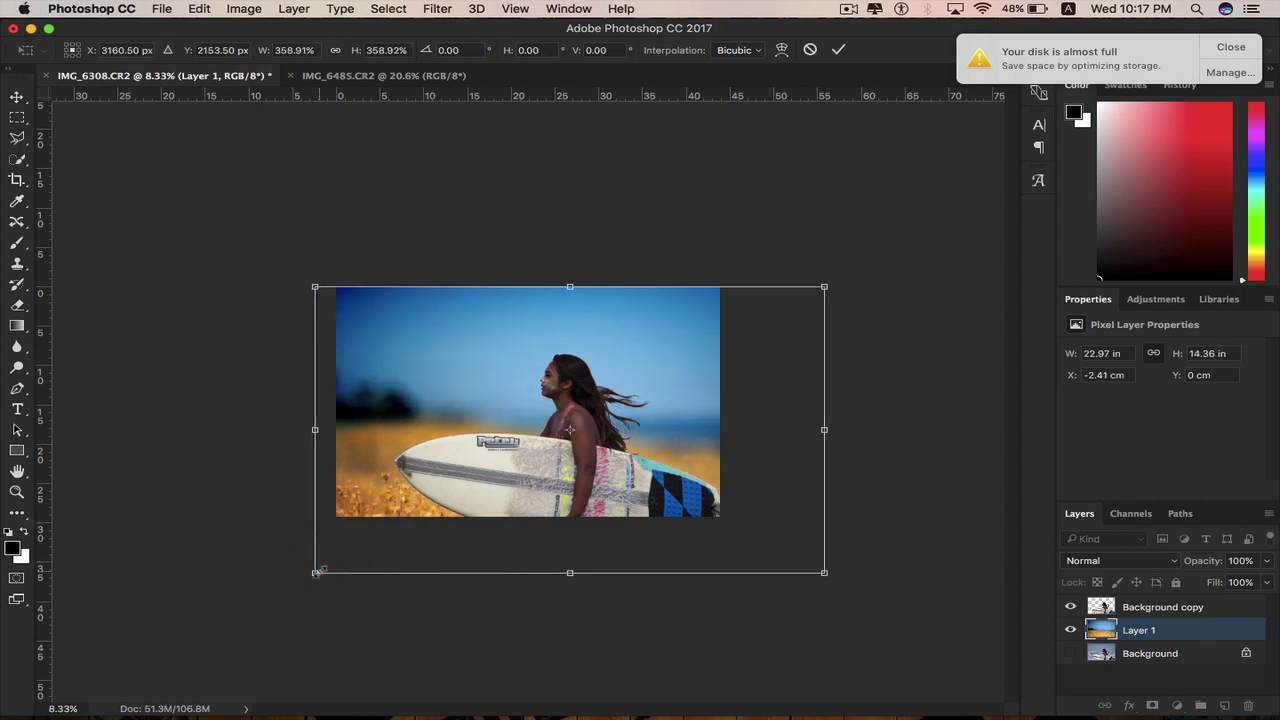
pyautogui.press('Return')
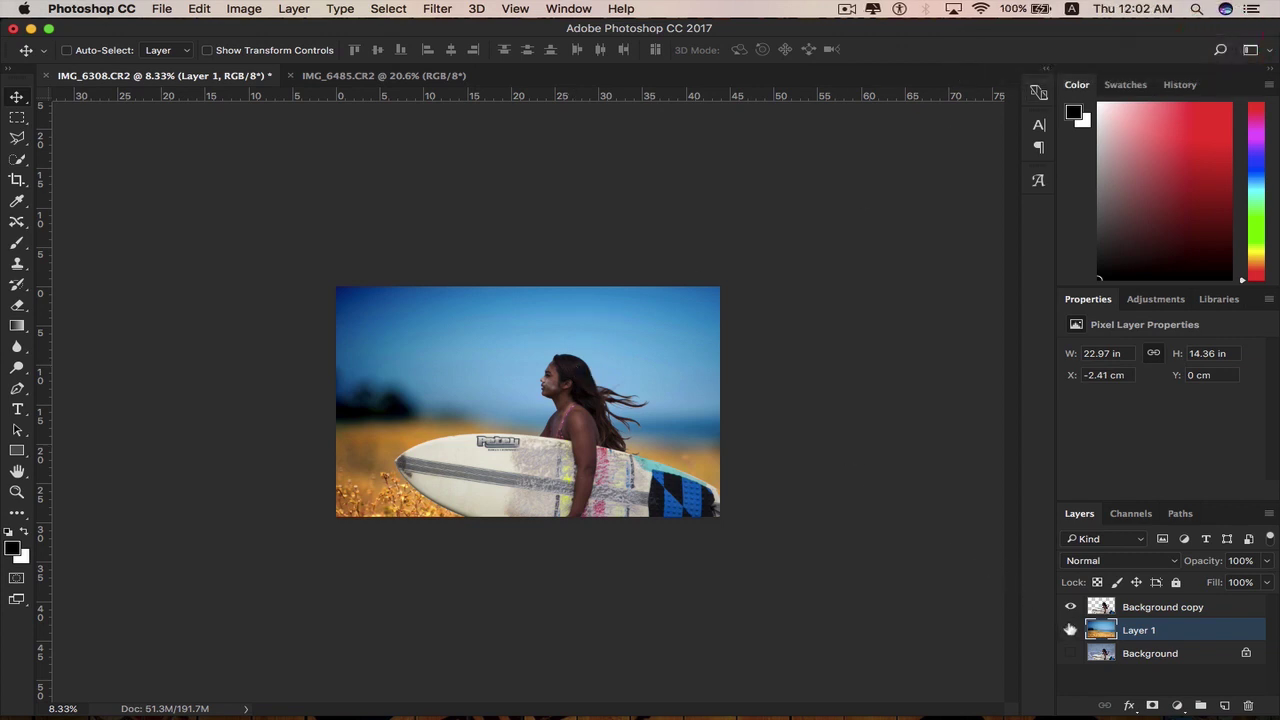
# - Hide Layer 1 and rename the Background copy layer to 'Topaz reMask Result'
pyautogui.click(1070, 630)
pyautogui.click(1133, 612)
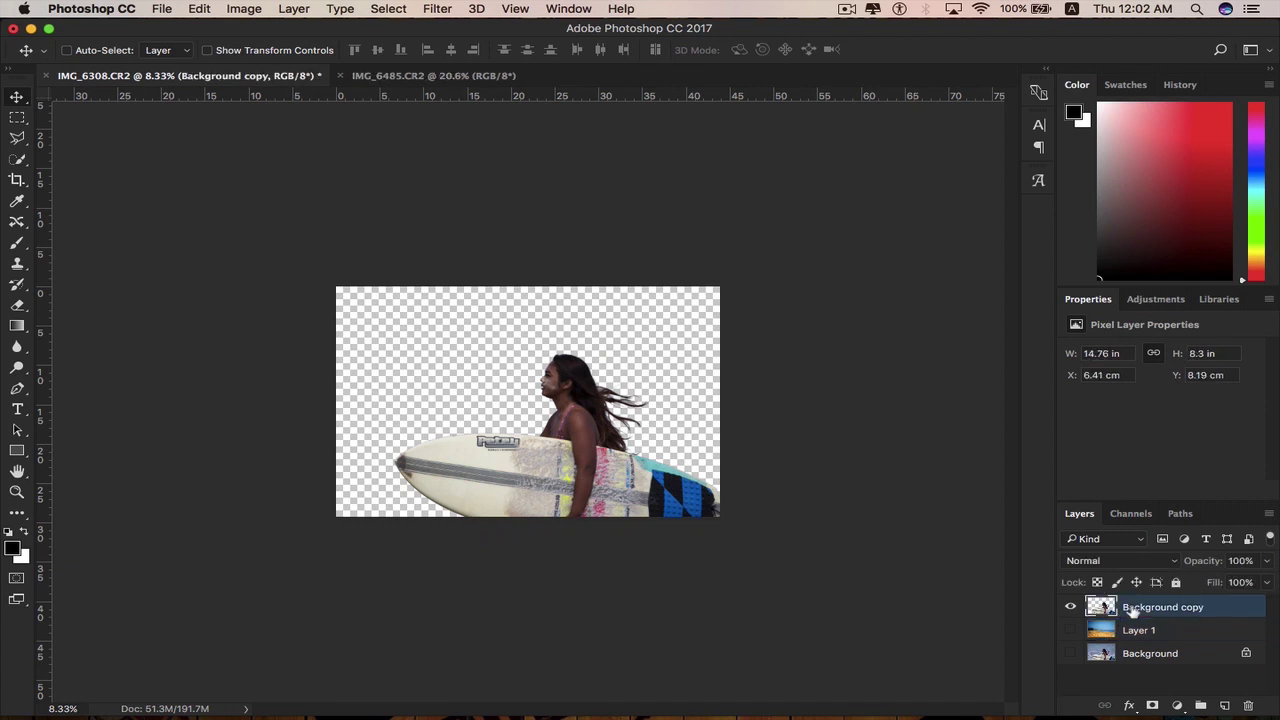
pyautogui.doubleClick(1132, 608)
pyautogui.write('Topaz reMask Result')
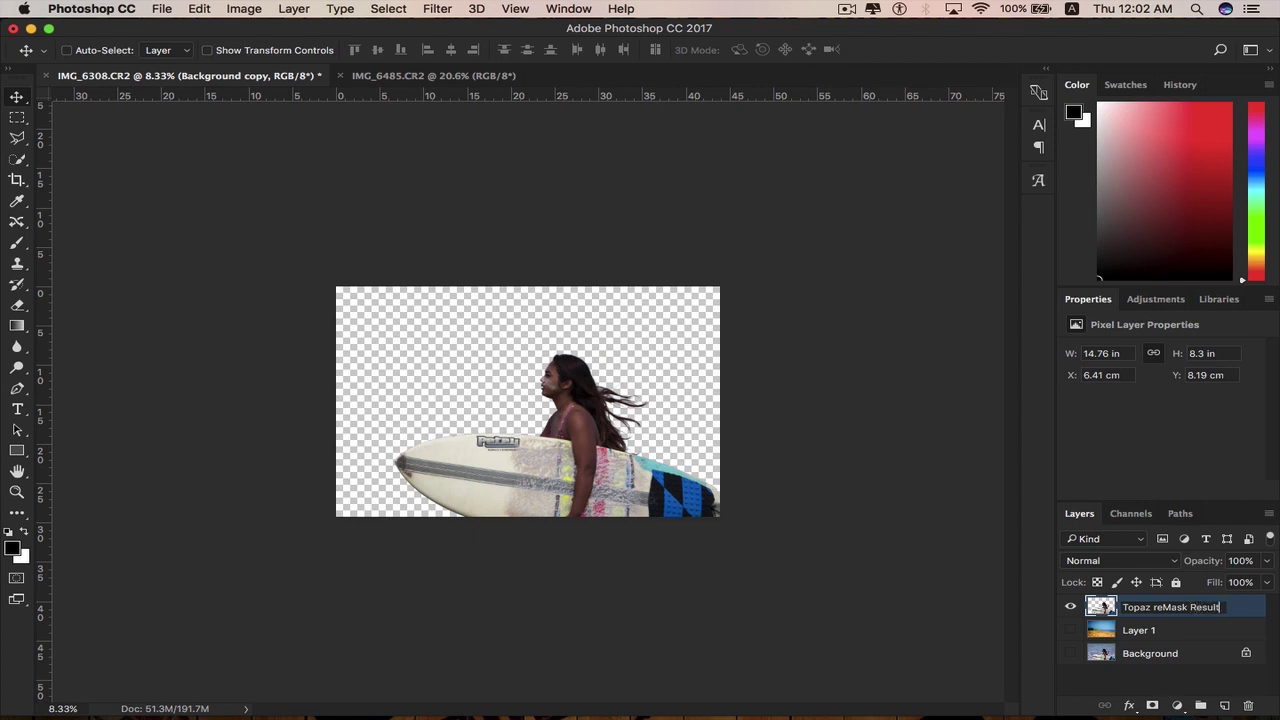
pyautogui.press('Return')
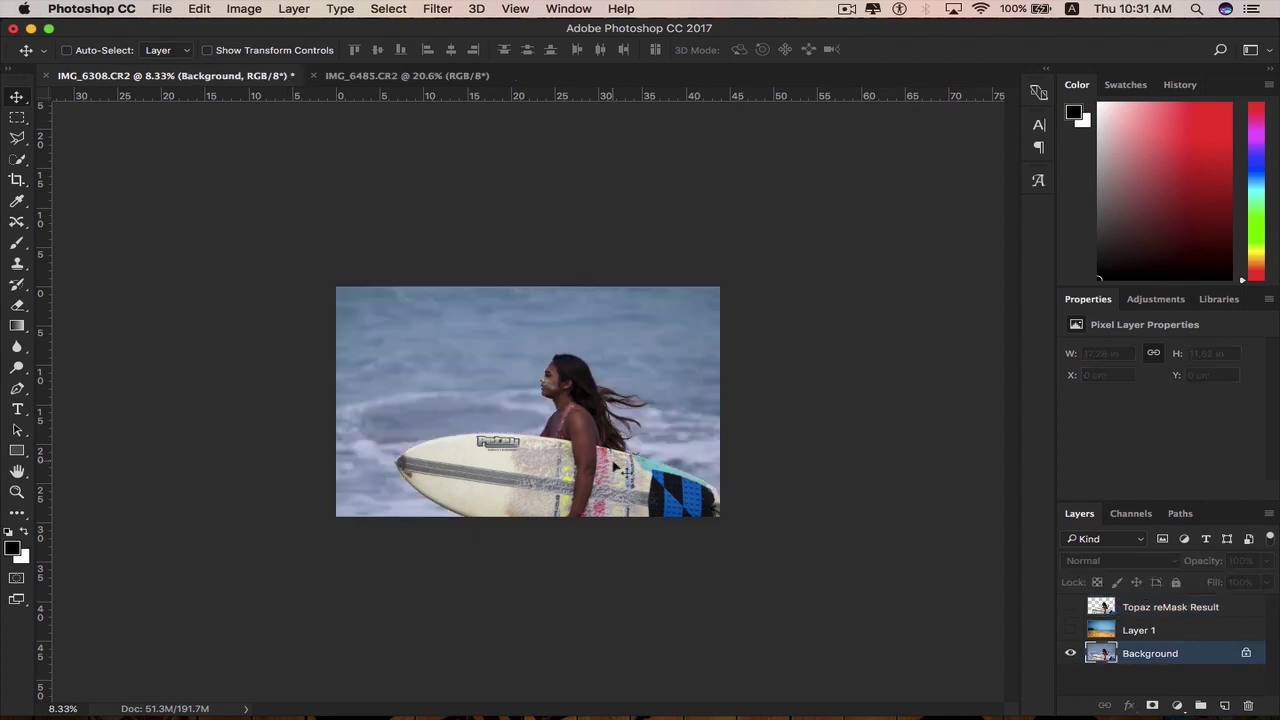
# - Duplicate the Background layer and run Filter > Vertus > Fluid Mask 3 on the copy
pyautogui.click(430, 16)
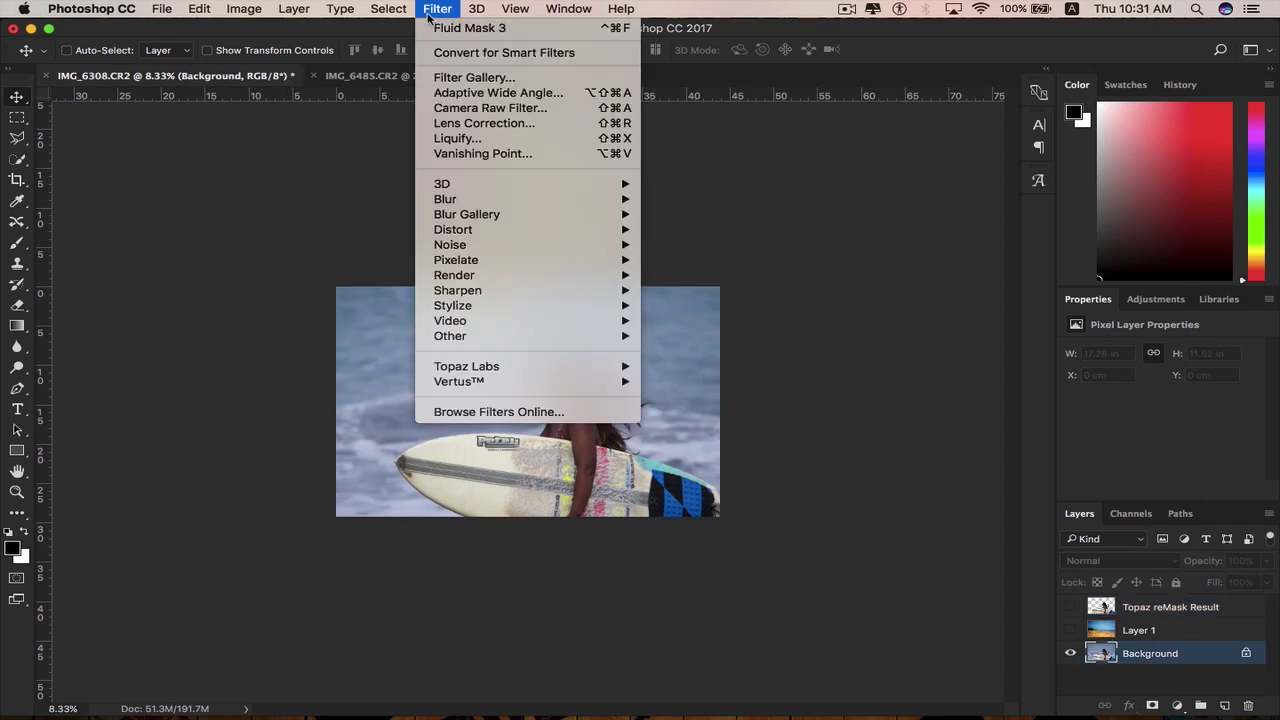
pyautogui.moveTo(459, 381)
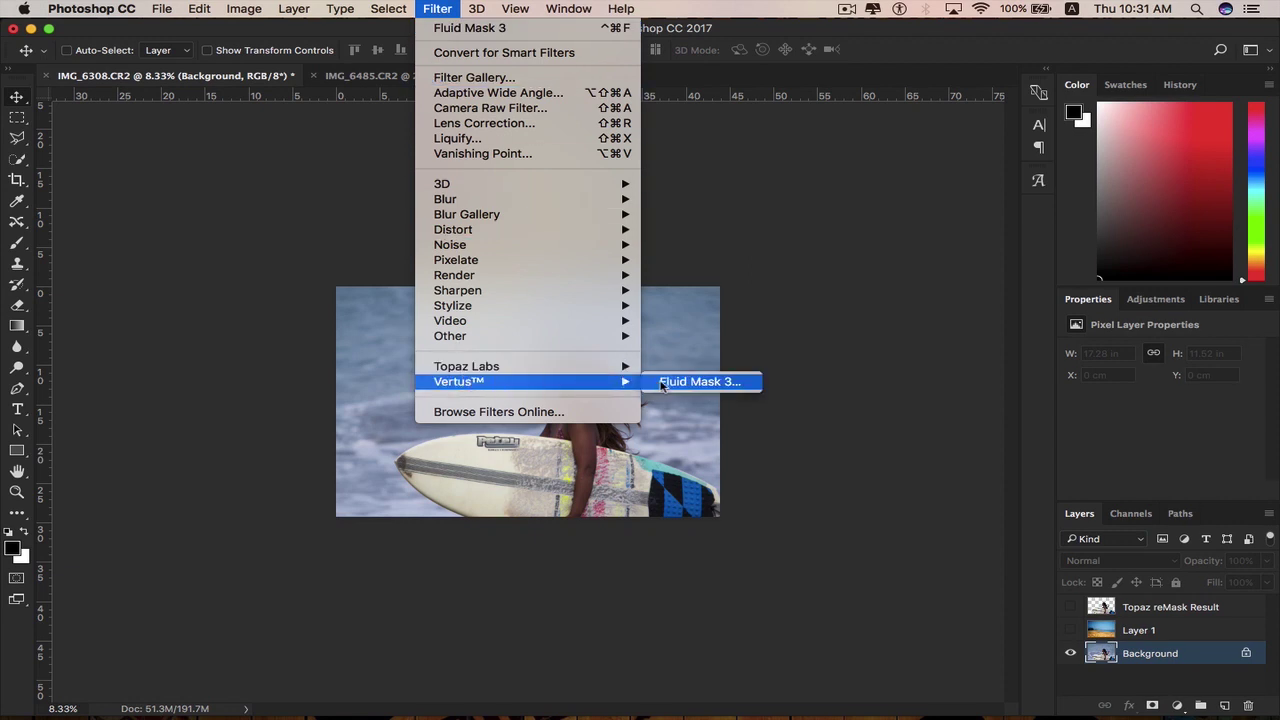
pyautogui.click(755, 502)
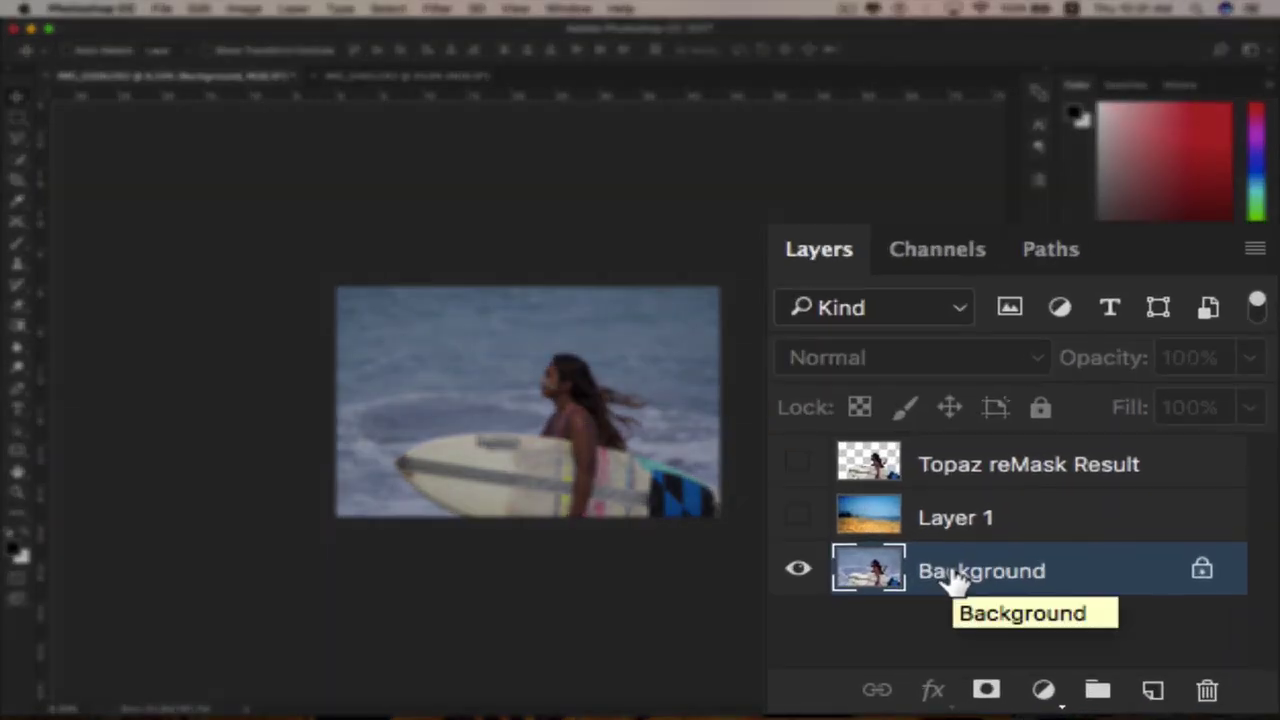
pyautogui.moveTo(1043, 568); pyautogui.dragTo(1151, 684)
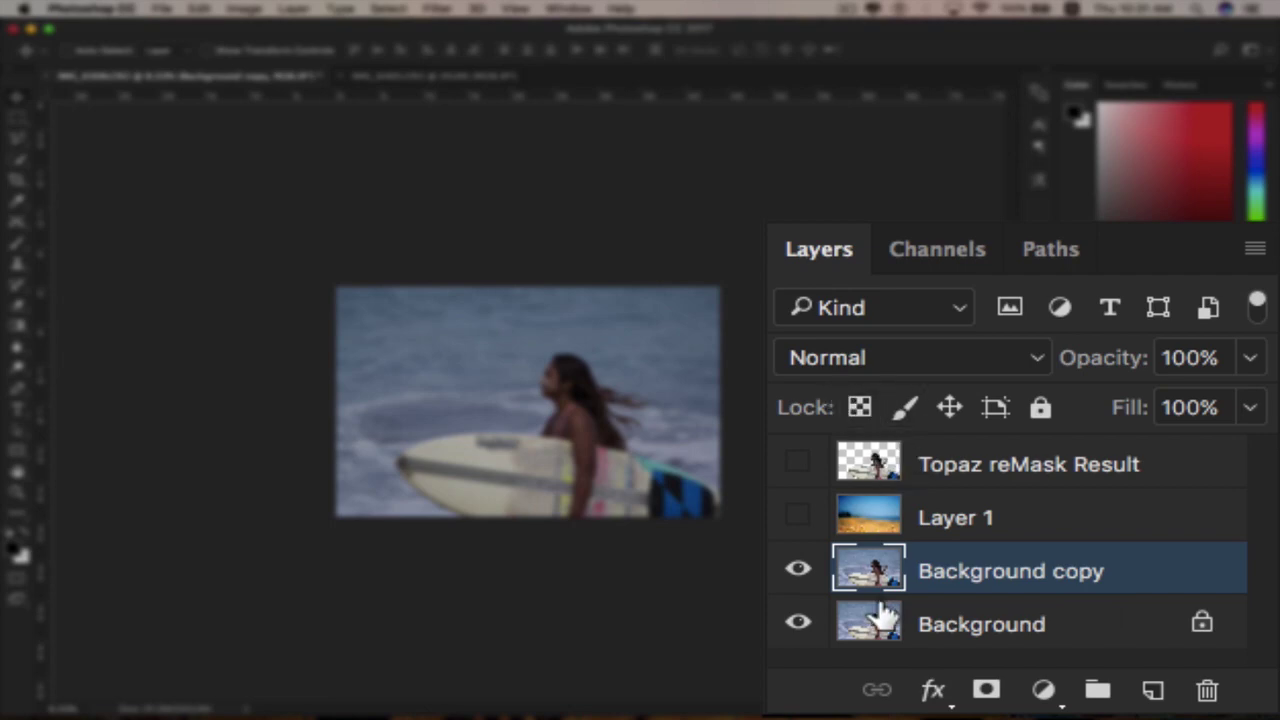
pyautogui.click(435, 10)
pyautogui.moveTo(470, 382)
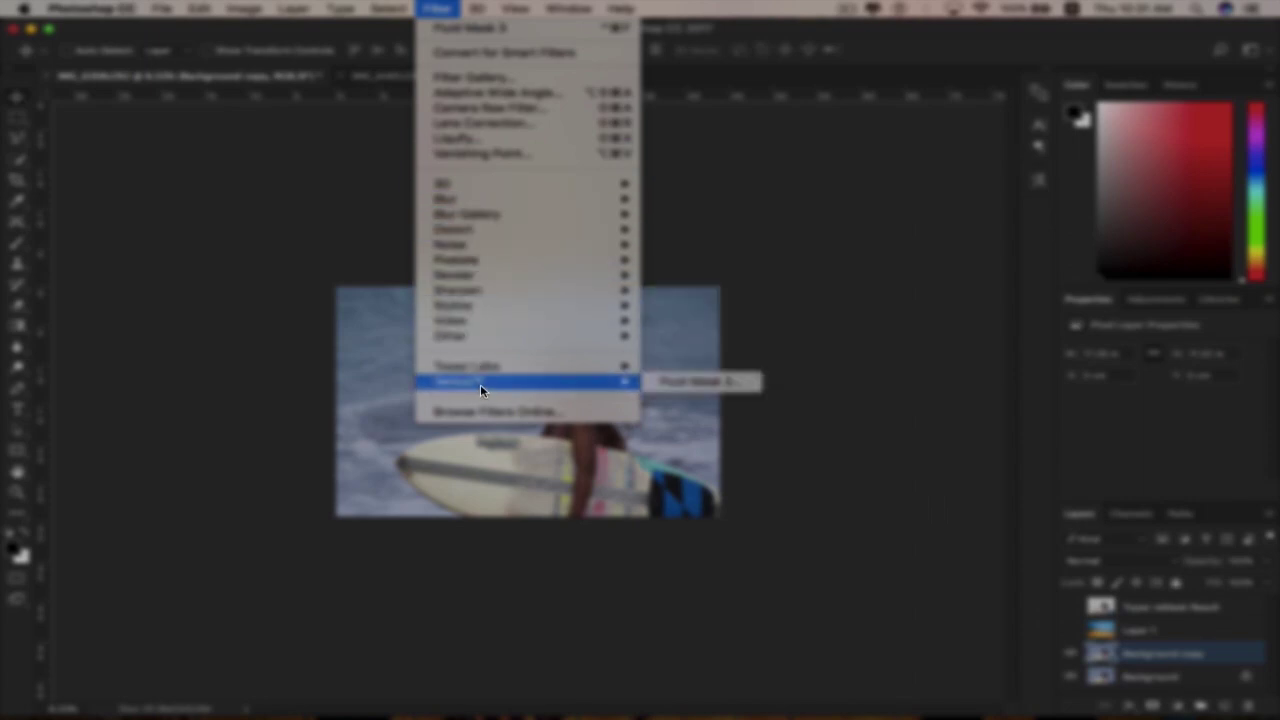
pyautogui.click(705, 380)
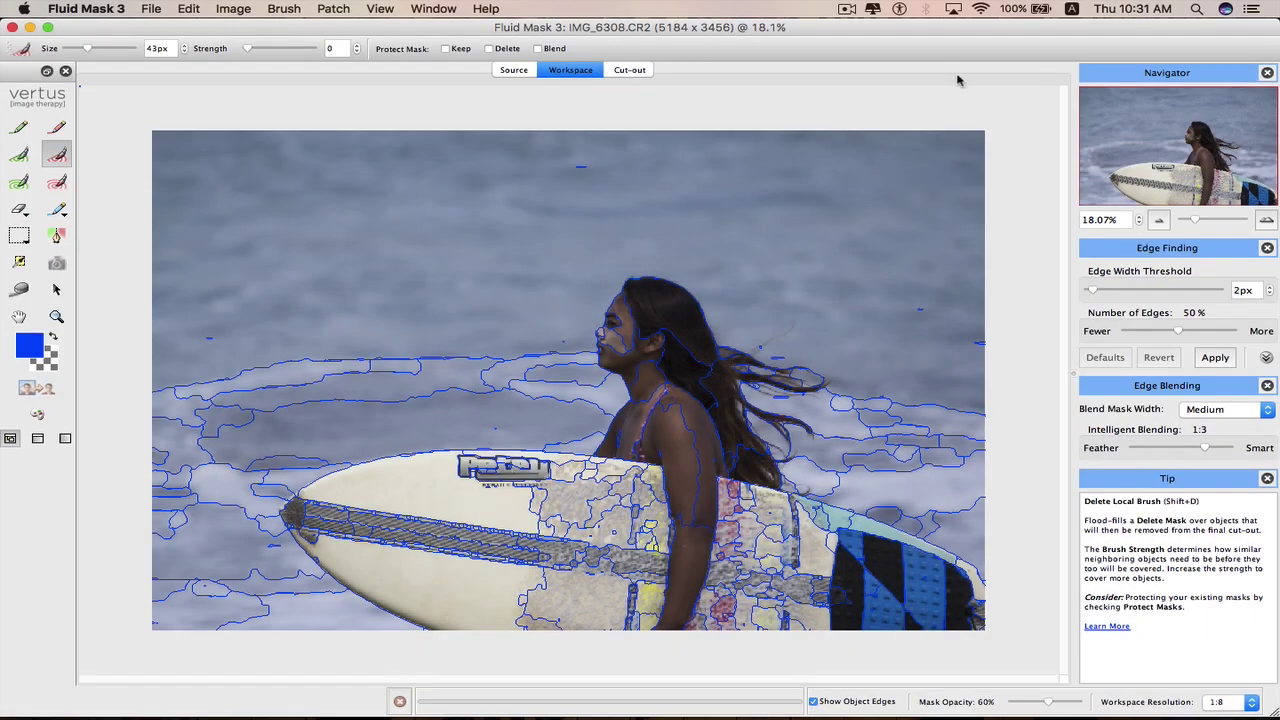
# - Compare the Source, Workspace and Cut-out views, ending back on the Workspace tab
pyautogui.click(508, 72)
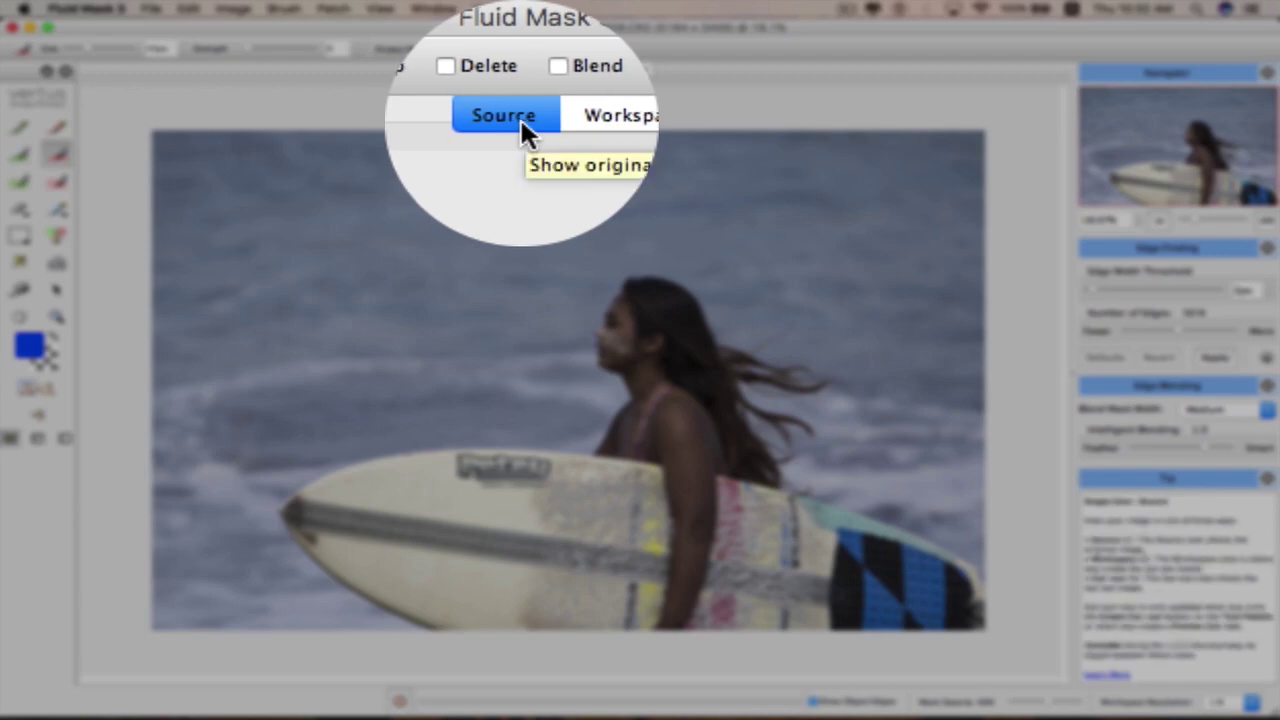
pyautogui.click(563, 117)
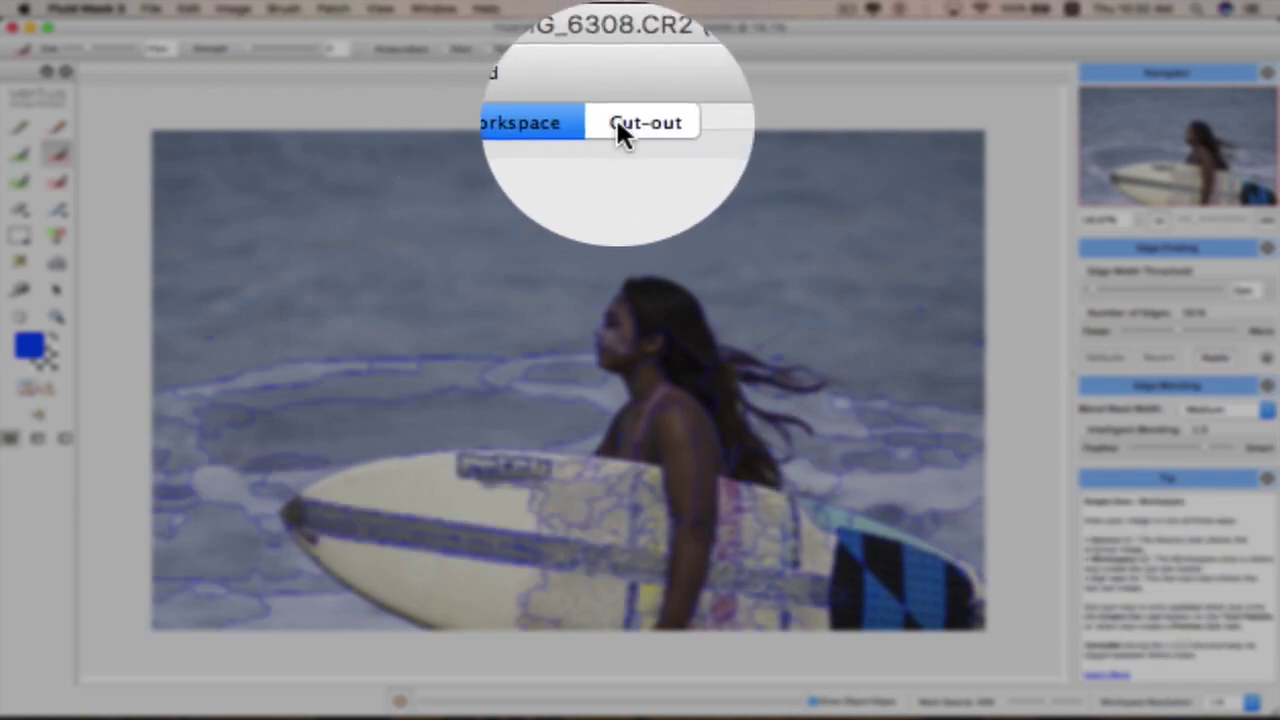
pyautogui.click(629, 70)
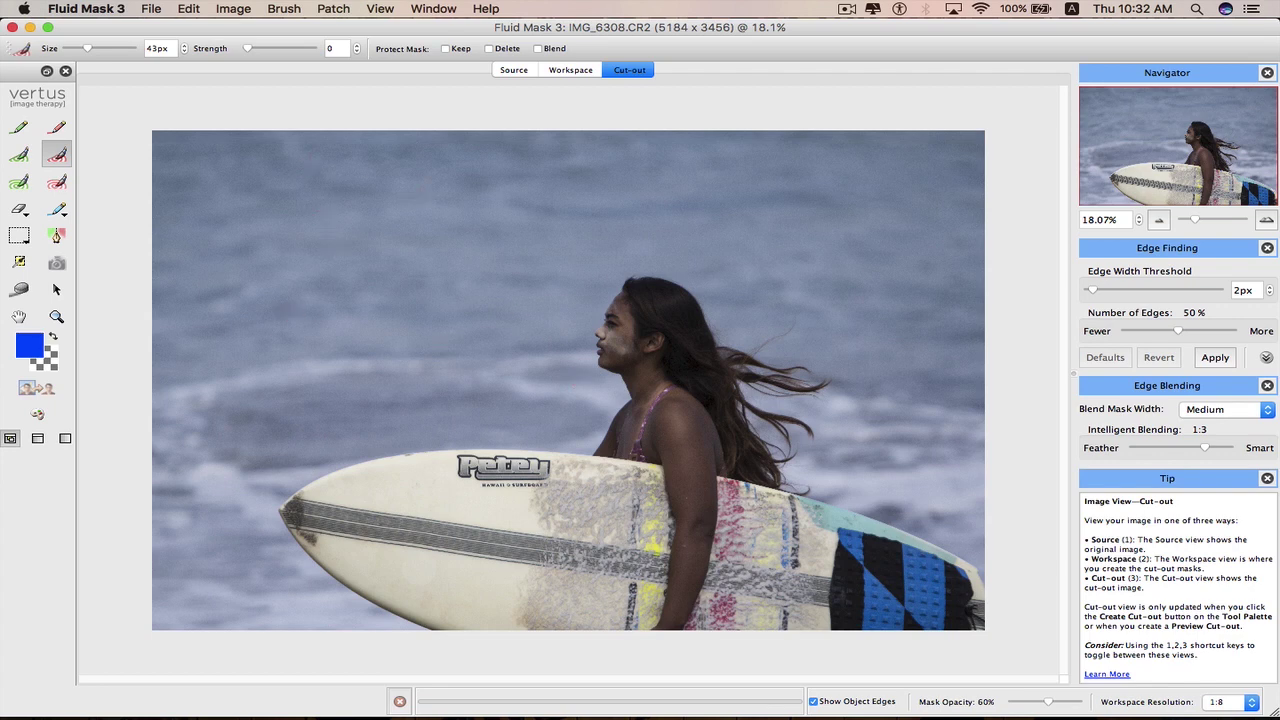
pyautogui.click(562, 73)
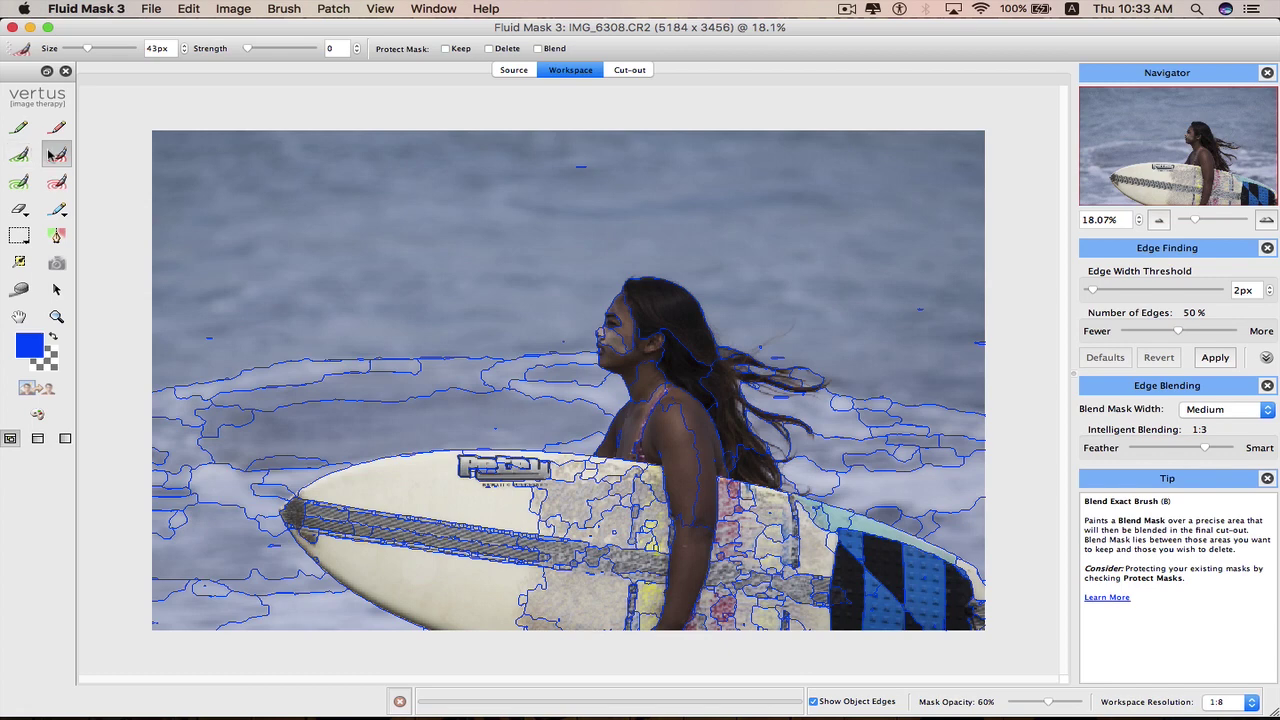
# - Paint the surrounding water red for removal and hide the object edges
pyautogui.moveTo(301, 640)
pyautogui.mouseDown()
pyautogui.moveTo(468, 395)
pyautogui.moveTo(877, 451)
pyautogui.mouseUp()
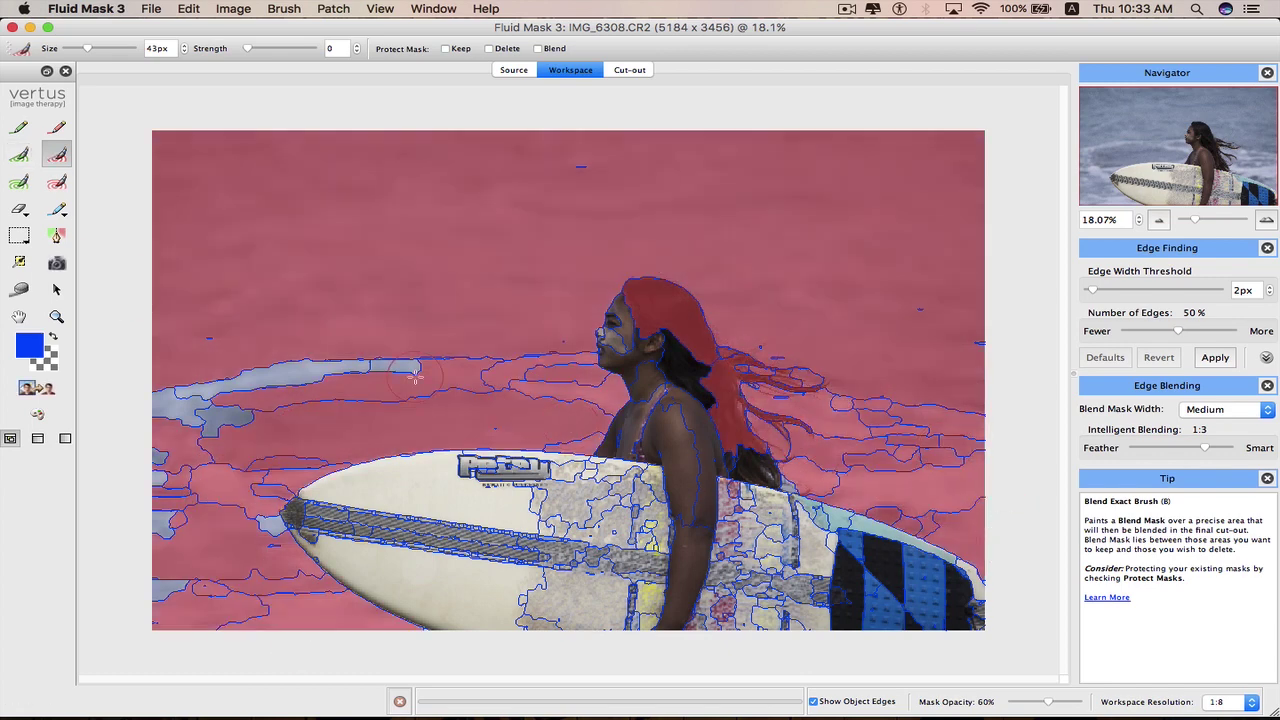
pyautogui.moveTo(265, 410); pyautogui.dragTo(200, 595)
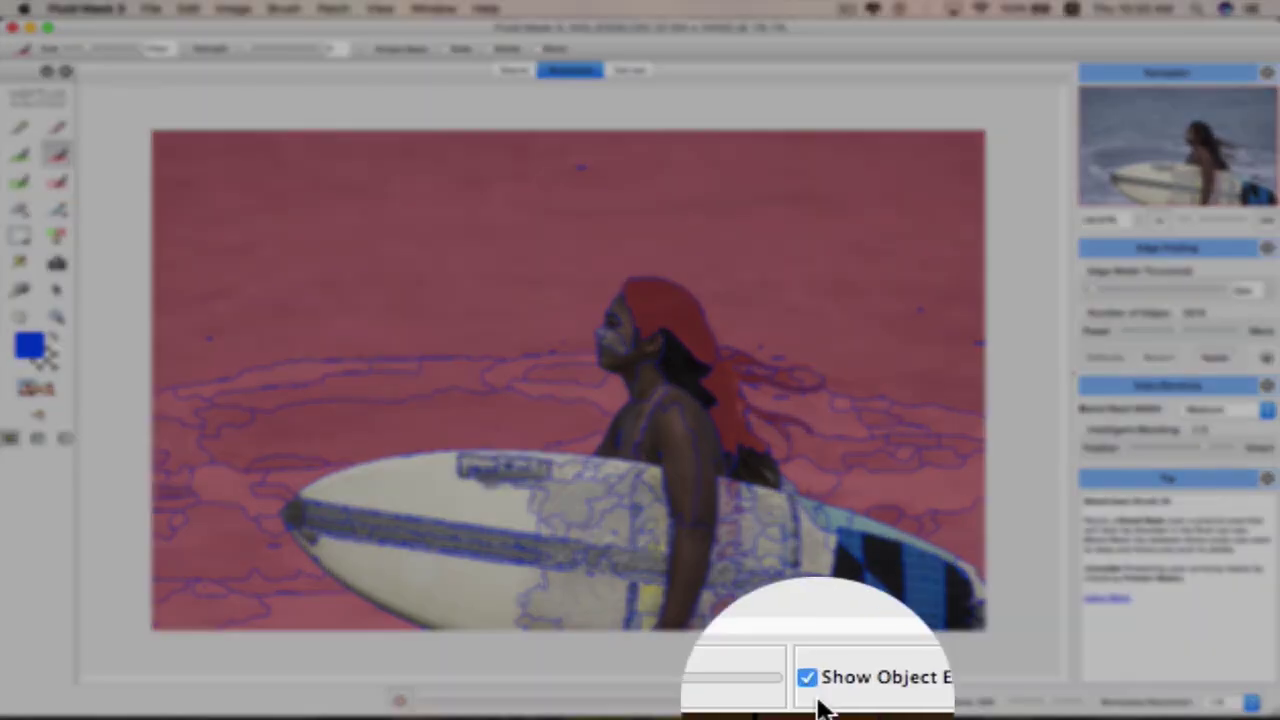
pyautogui.click(813, 701)
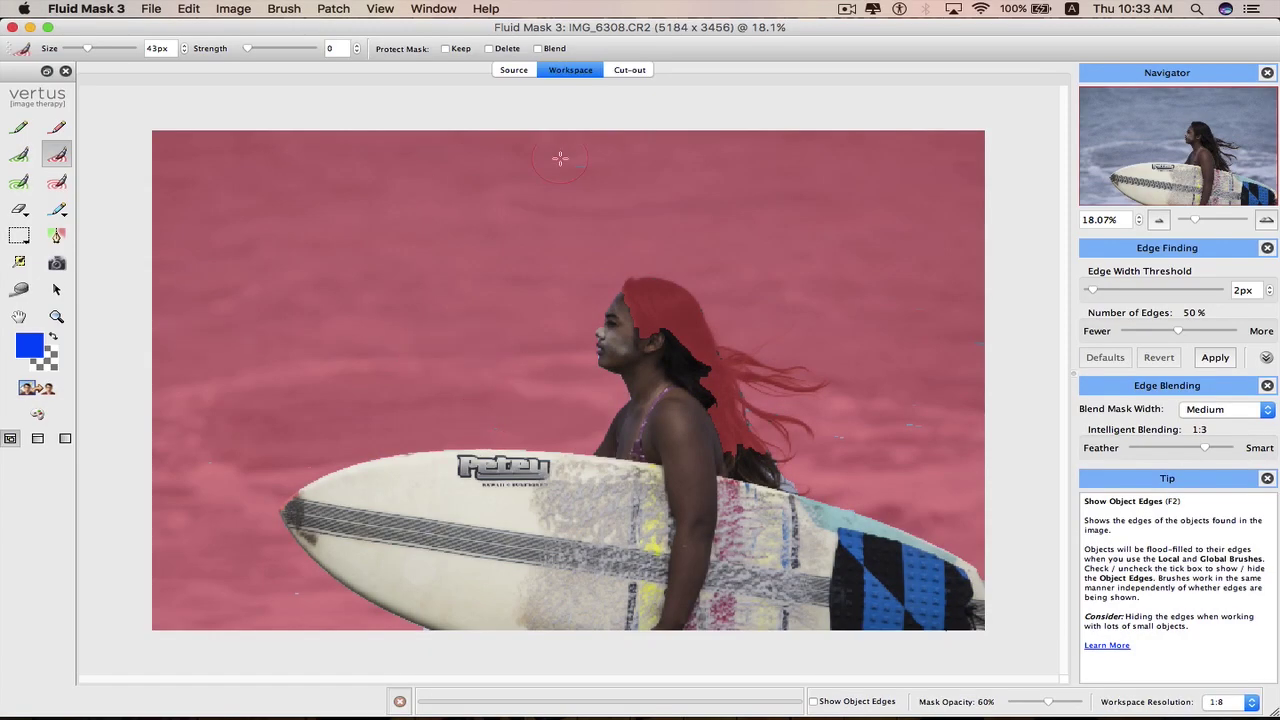
pyautogui.moveTo(930, 420); pyautogui.dragTo(830, 440)
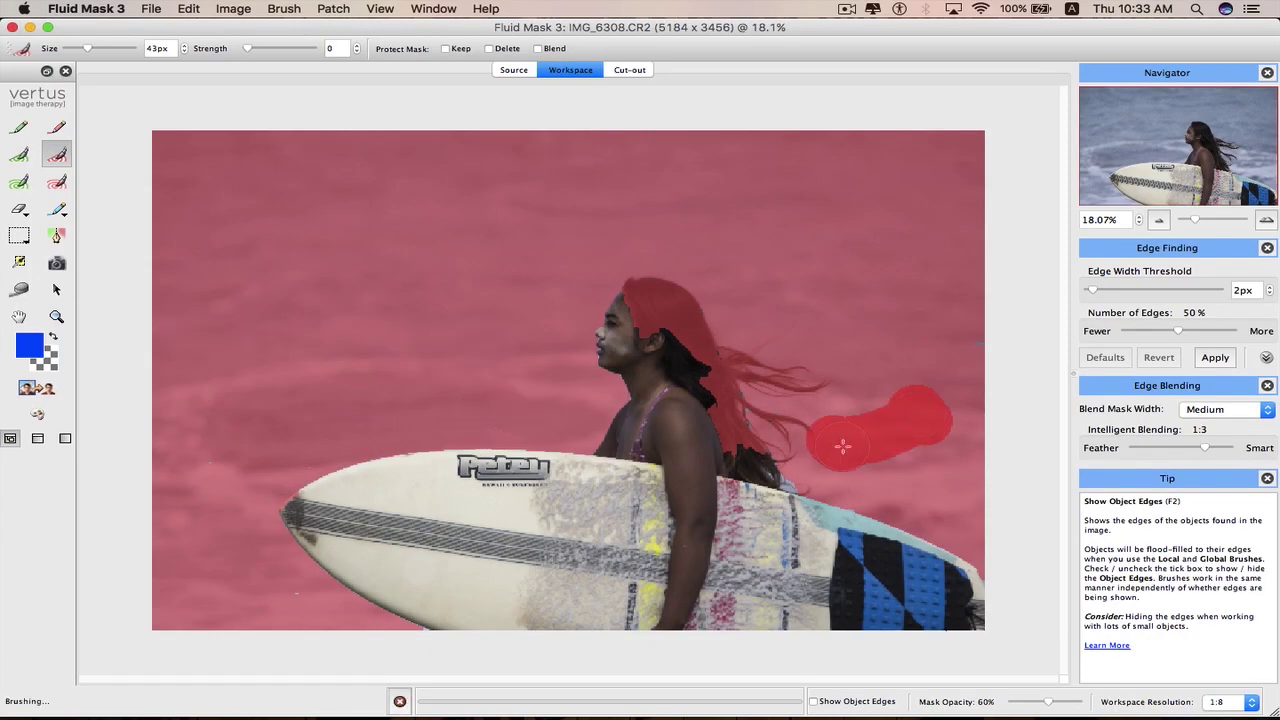
# - Mark the top of the hair green with a smaller Keep Local Brush
pyautogui.click(18, 154)
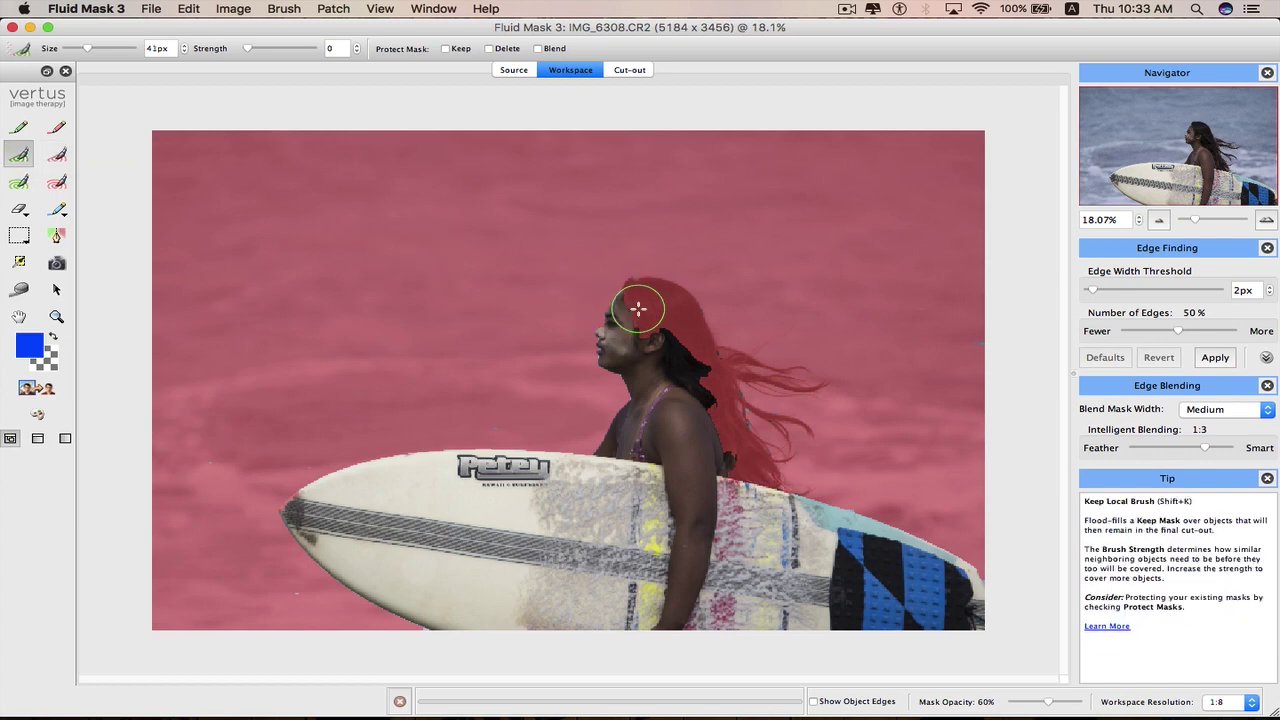
pyautogui.press('[')
pyautogui.press('[')
pyautogui.press('[')
pyautogui.press('[')
pyautogui.press('[')
pyautogui.click(637, 309)
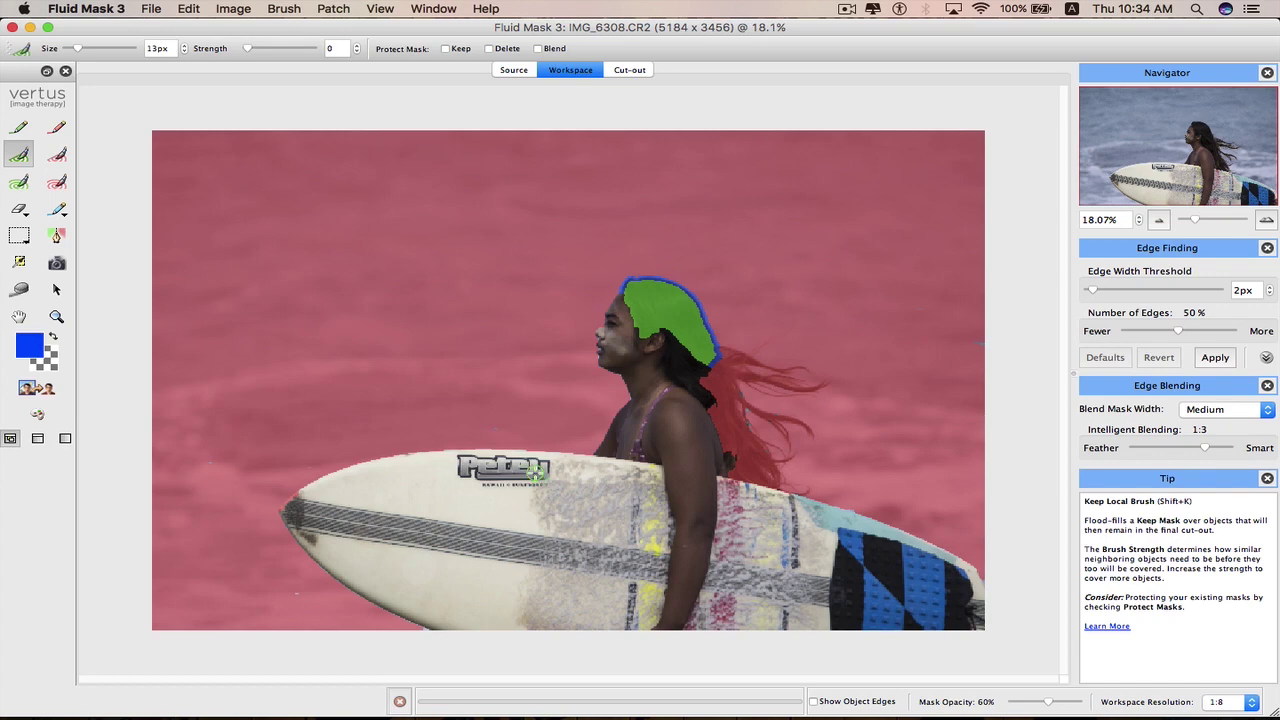
pyautogui.rightClick(583, 494)
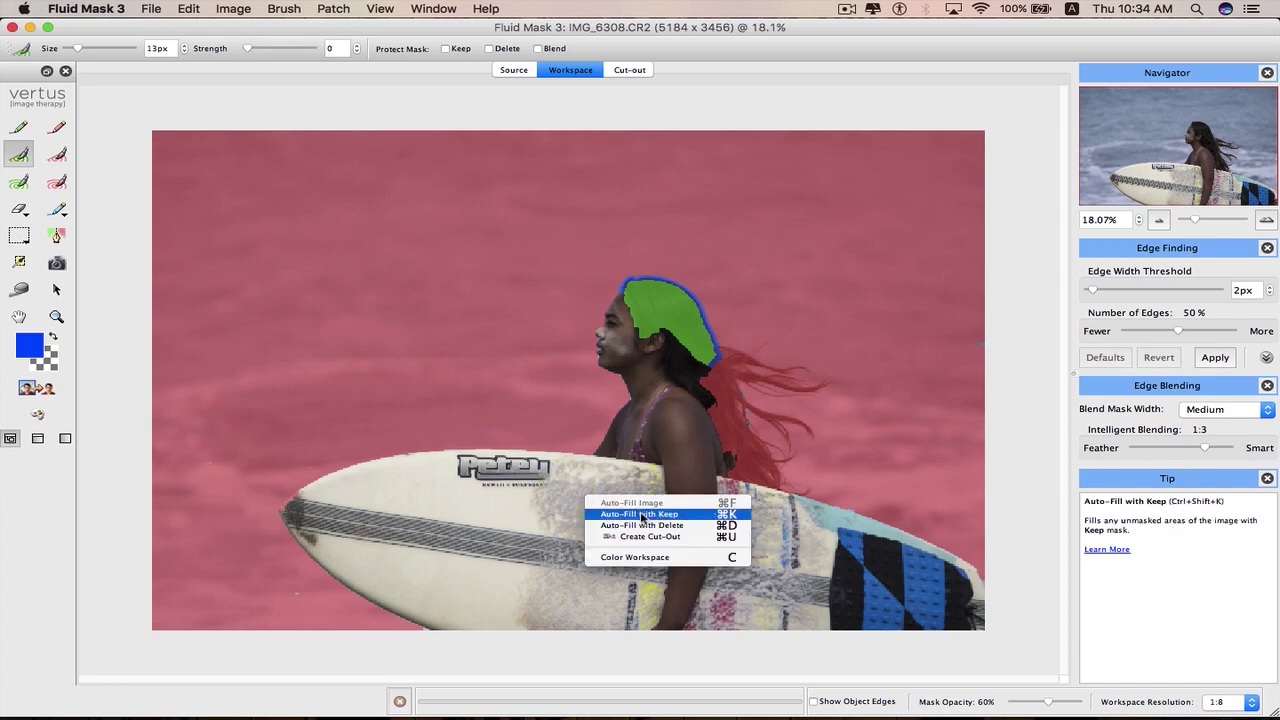
# - Auto-fill the surfer and board as keep, delete leftover water, and create the cut-out
pyautogui.click(641, 515)
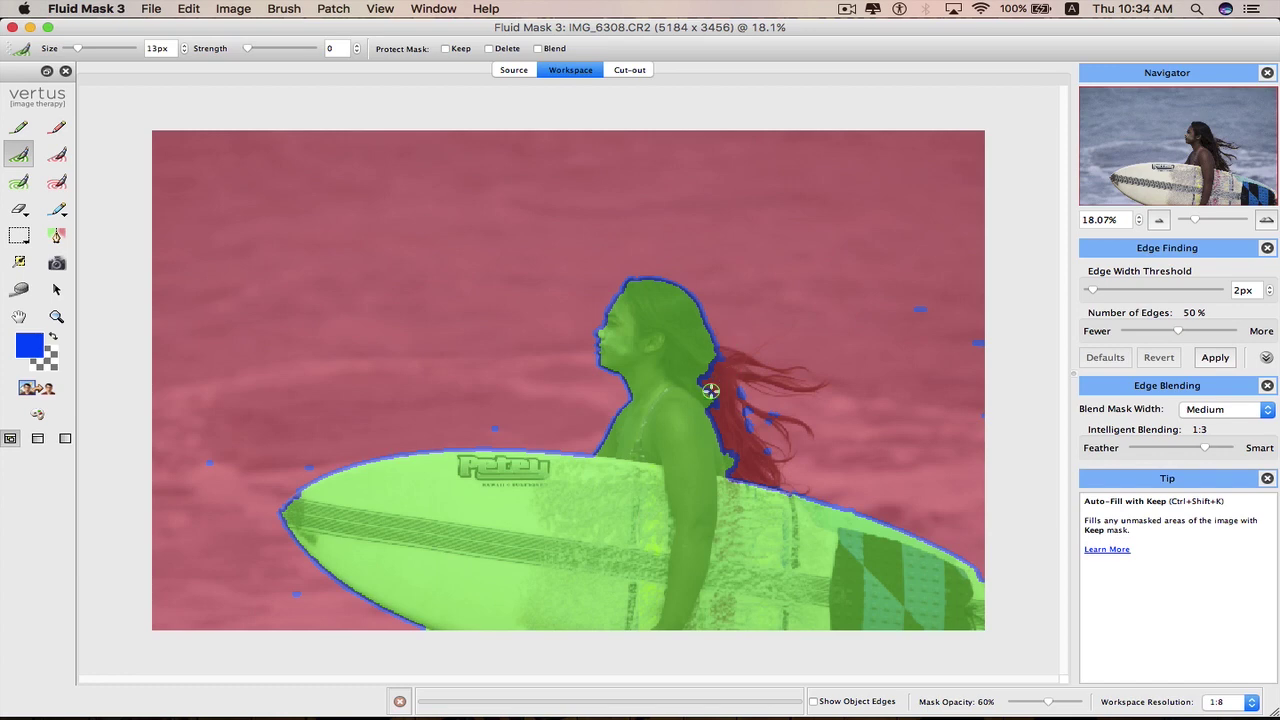
pyautogui.click(56, 154)
pyautogui.moveTo(508, 428)
pyautogui.mouseDown()
pyautogui.moveTo(286, 466)
pyautogui.moveTo(295, 594)
pyautogui.mouseUp()
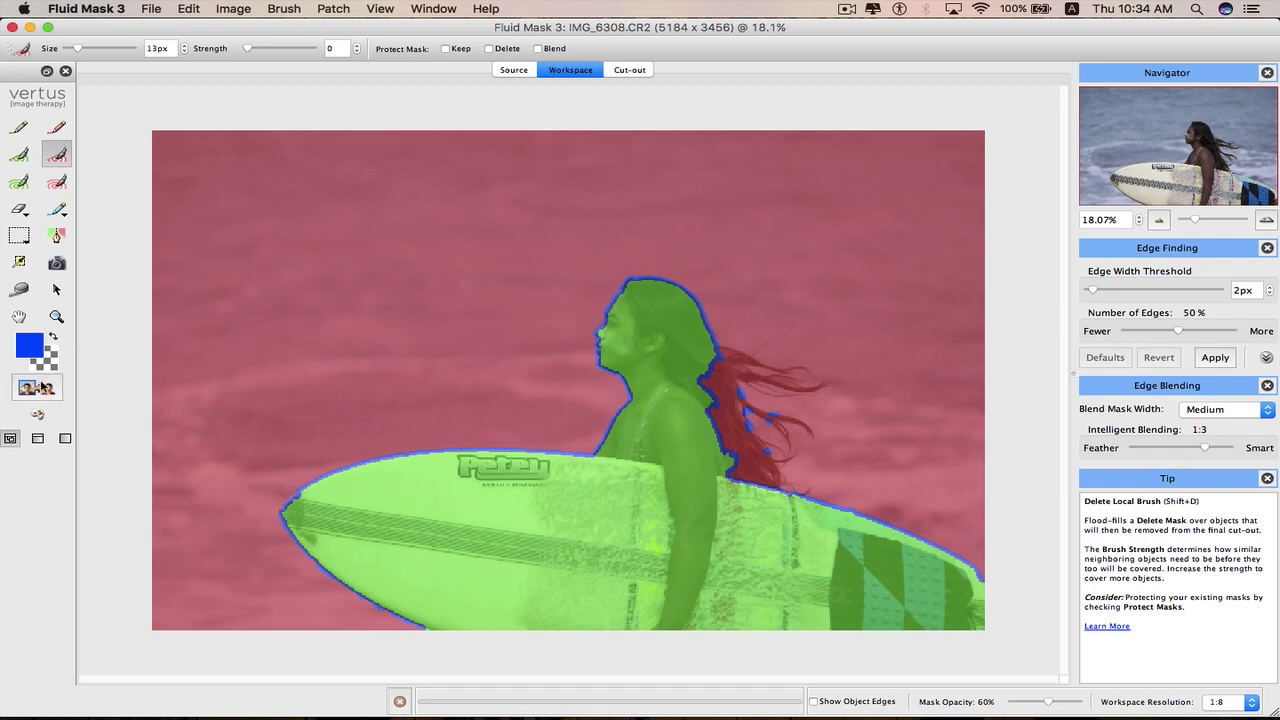
pyautogui.click(36, 387)
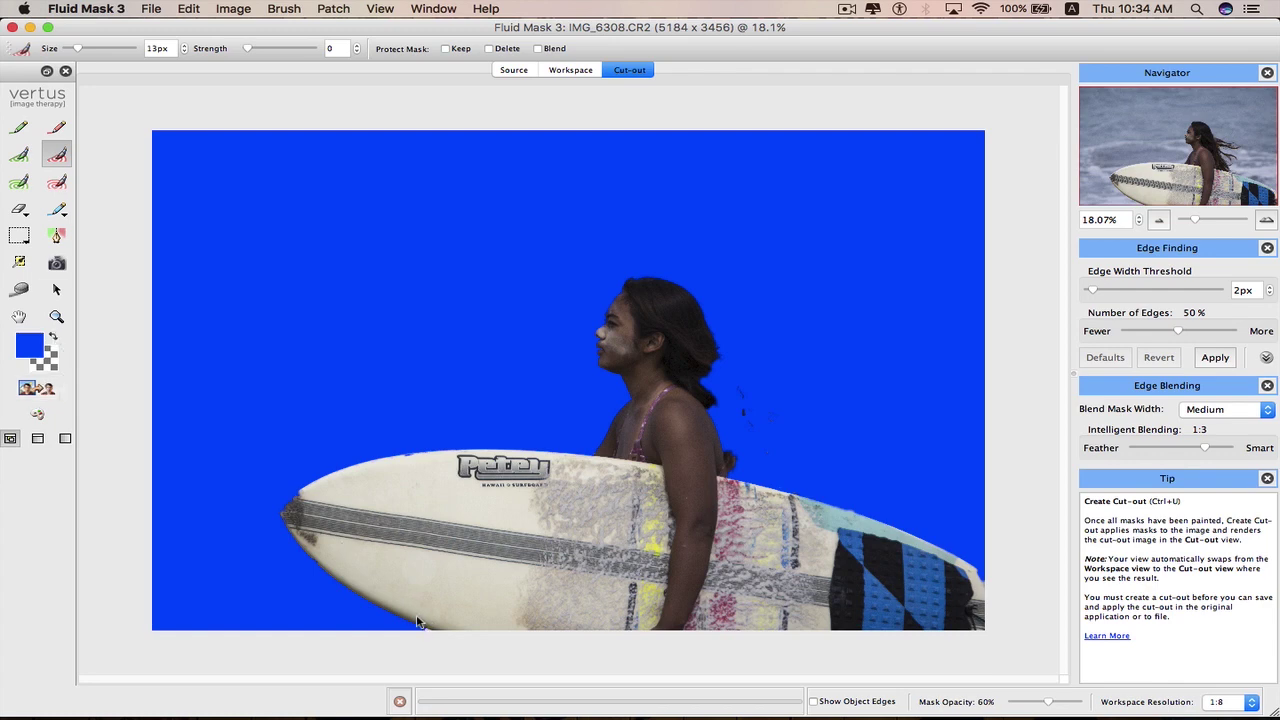
# - Pan around the blue cut-out preview, then return to the Workspace red and green mask view
pyautogui.scroll(2, 418, 622)
pyautogui.scroll(2, 418, 622)
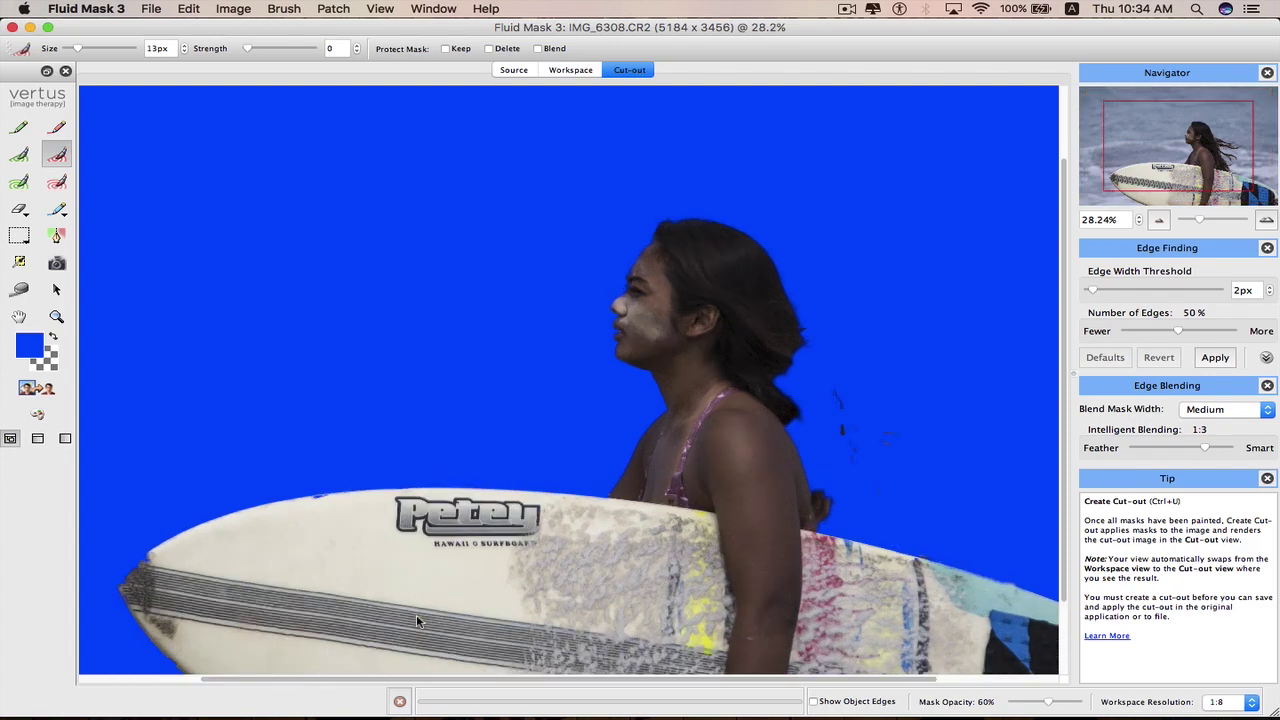
pyautogui.hscroll(-2, 418, 622)
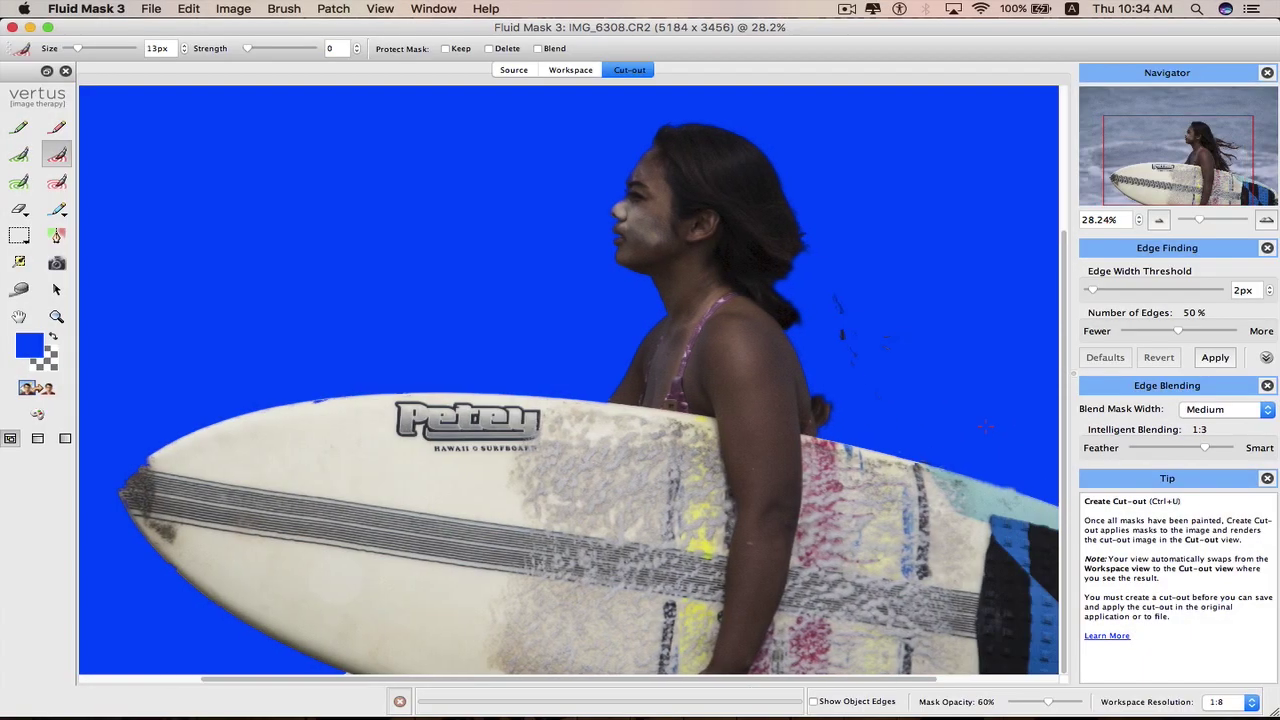
pyautogui.hscroll(2, 950, 445)
pyautogui.hscroll(2, 900, 465)
pyautogui.hscroll(2, 855, 487)
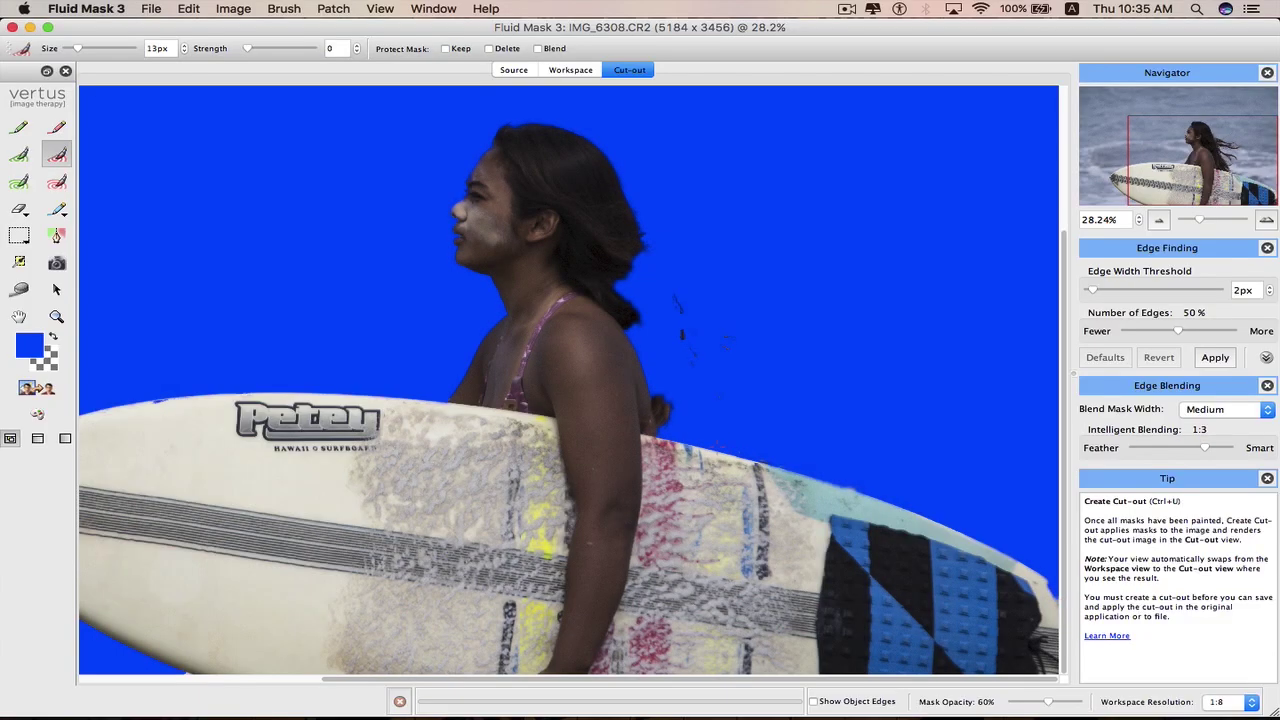
pyautogui.hscroll(-2, 591, 470)
pyautogui.hscroll(-3, 591, 470)
pyautogui.hscroll(-1, 591, 470)
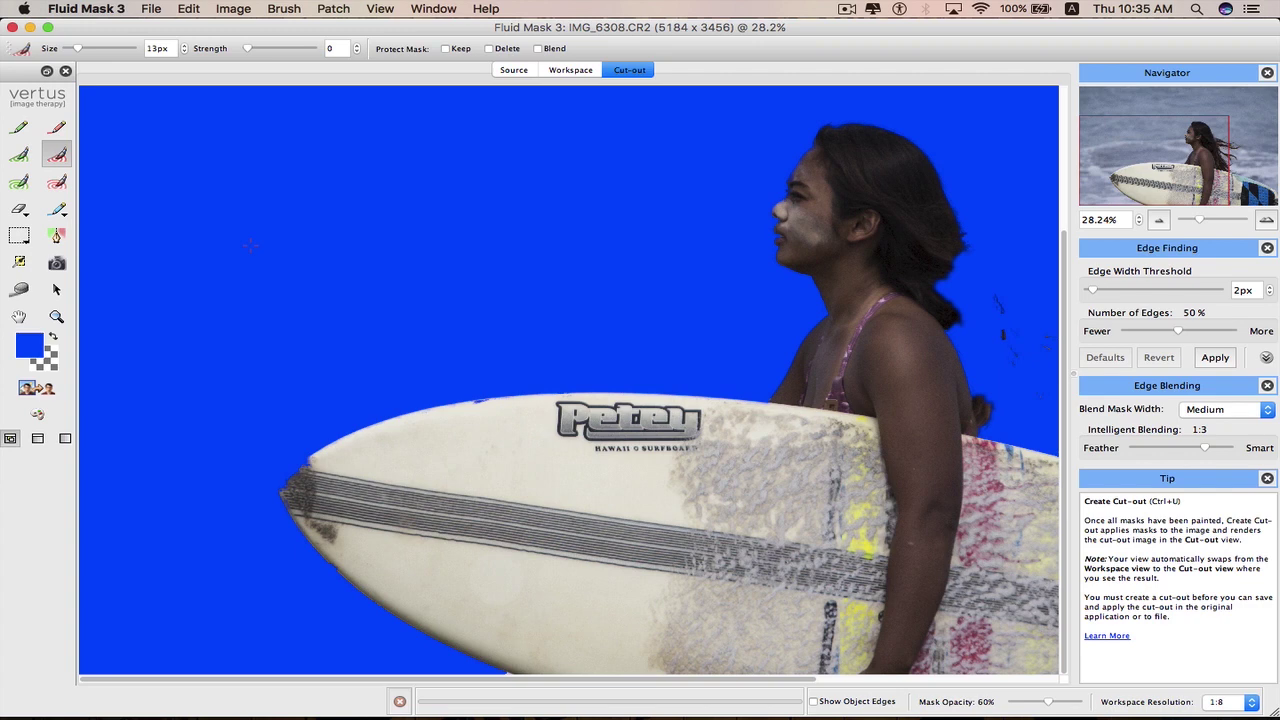
pyautogui.click(563, 72)
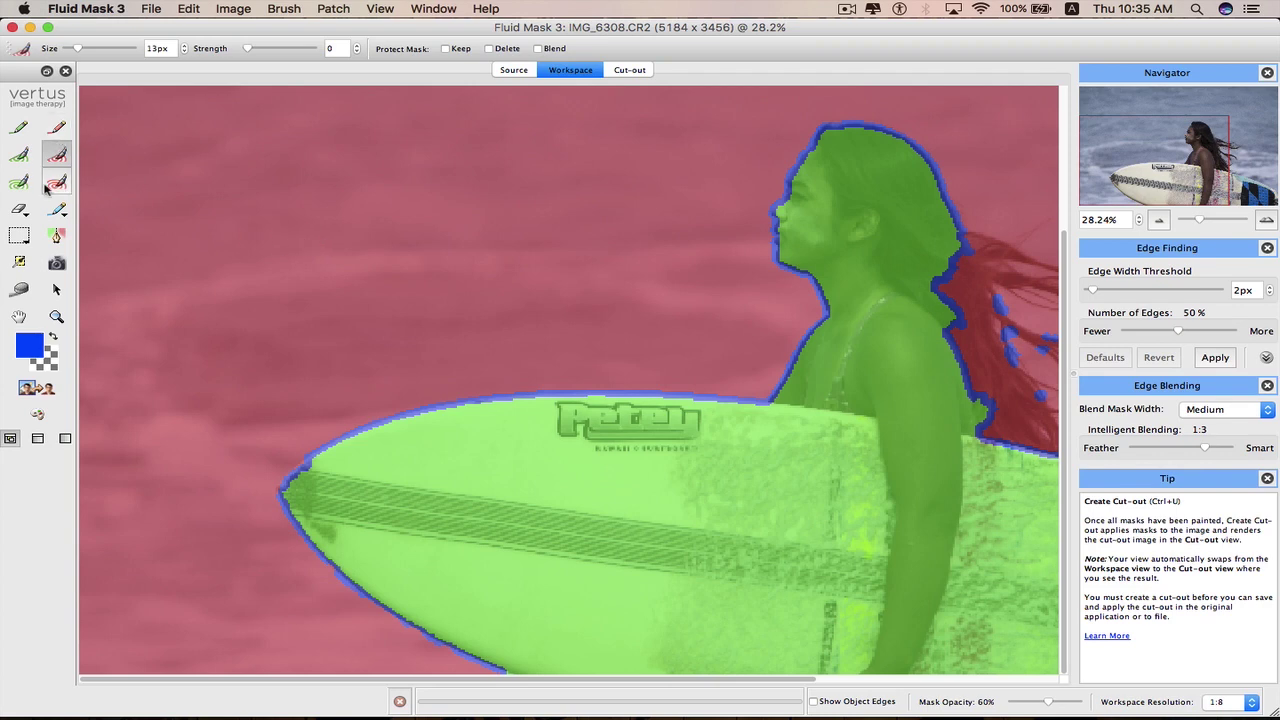
# - Draw a rectangular patch over the surfboard's left tip and check the cut-out on blue
pyautogui.click(27, 232)
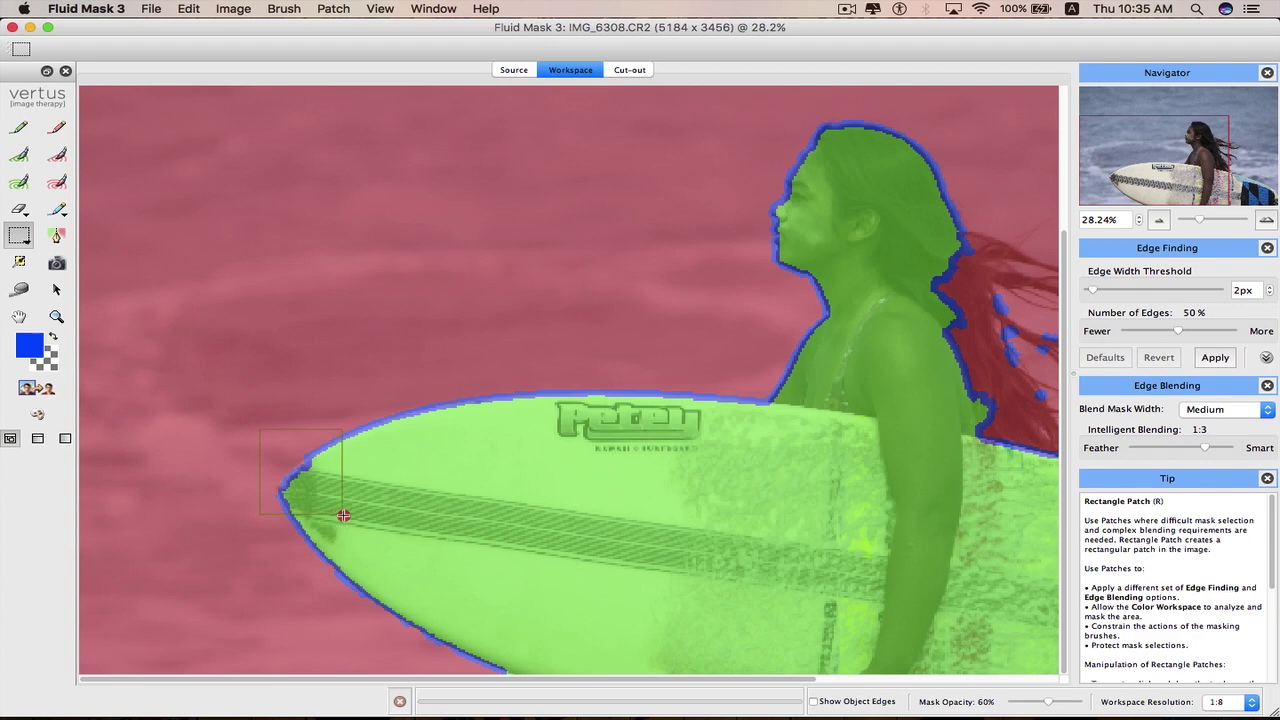
pyautogui.moveTo(277, 447); pyautogui.dragTo(342, 514)
pyautogui.press('a')
pyautogui.hscroll(2, 421, 655)
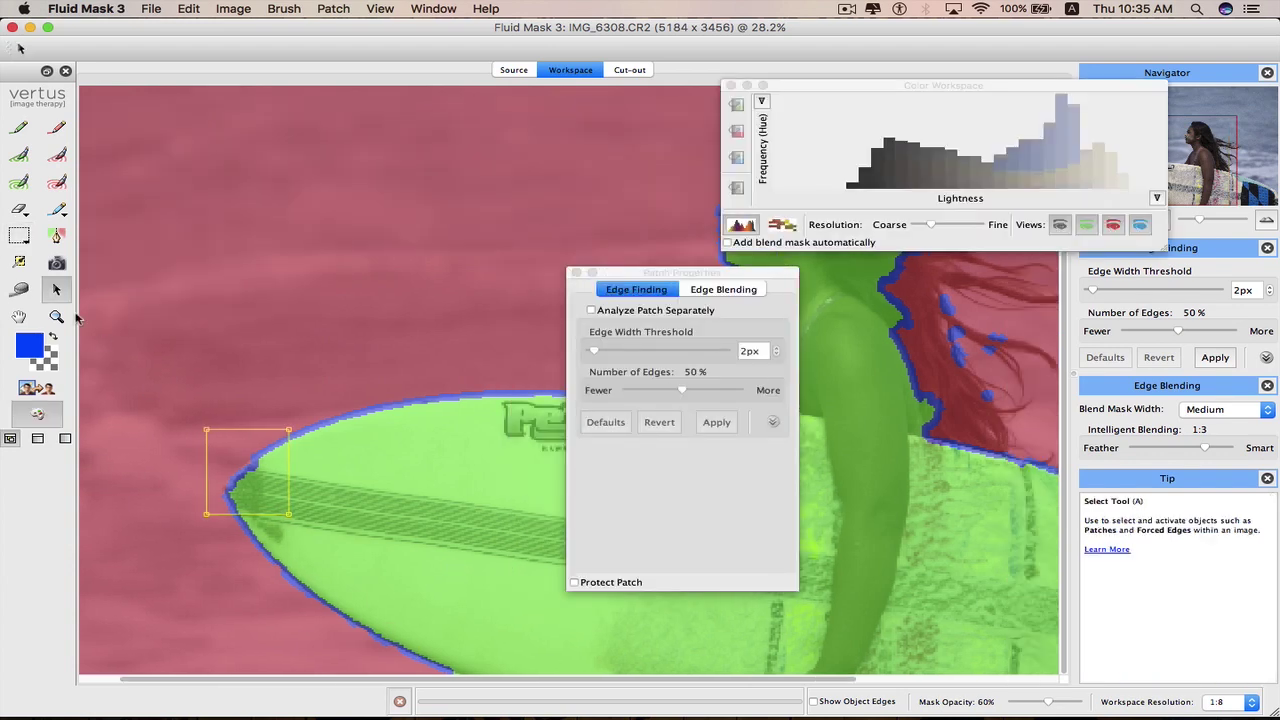
pyautogui.click(14, 243)
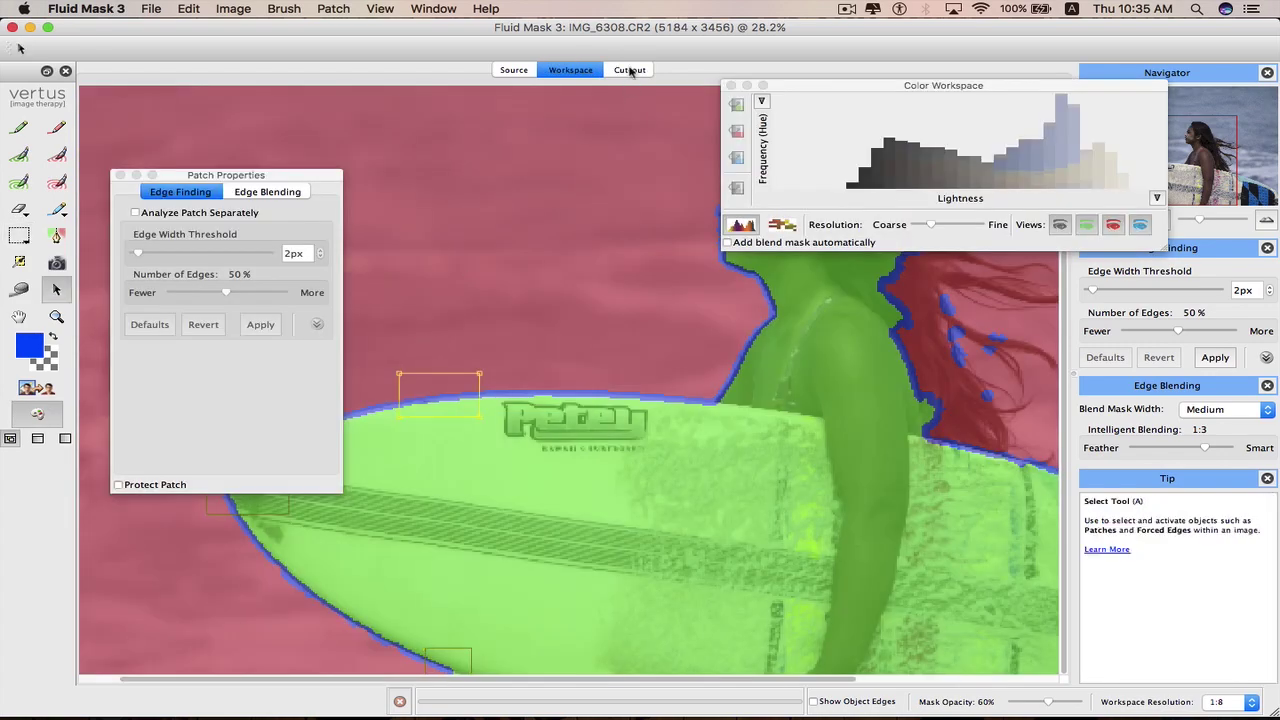
pyautogui.click(630, 70)
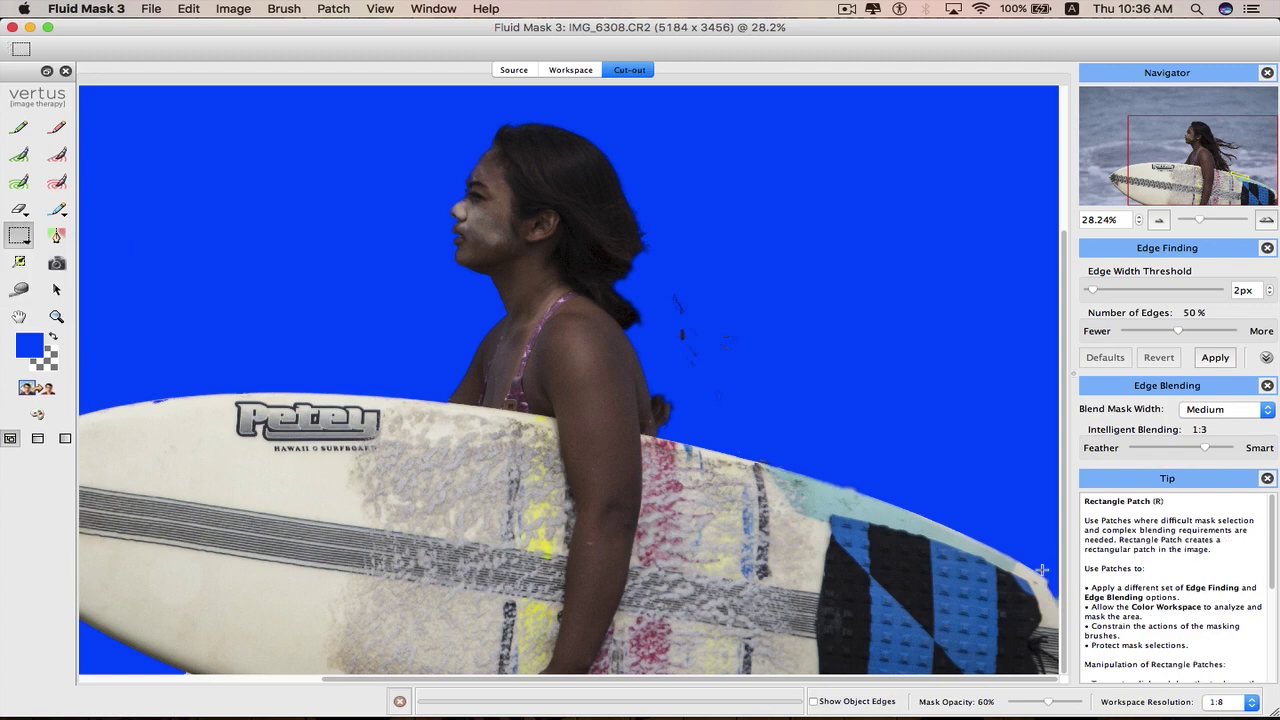
# - Paint blend mask over the flowing hair, render a cut-out, then return zoomed to the mask view
pyautogui.press('b')
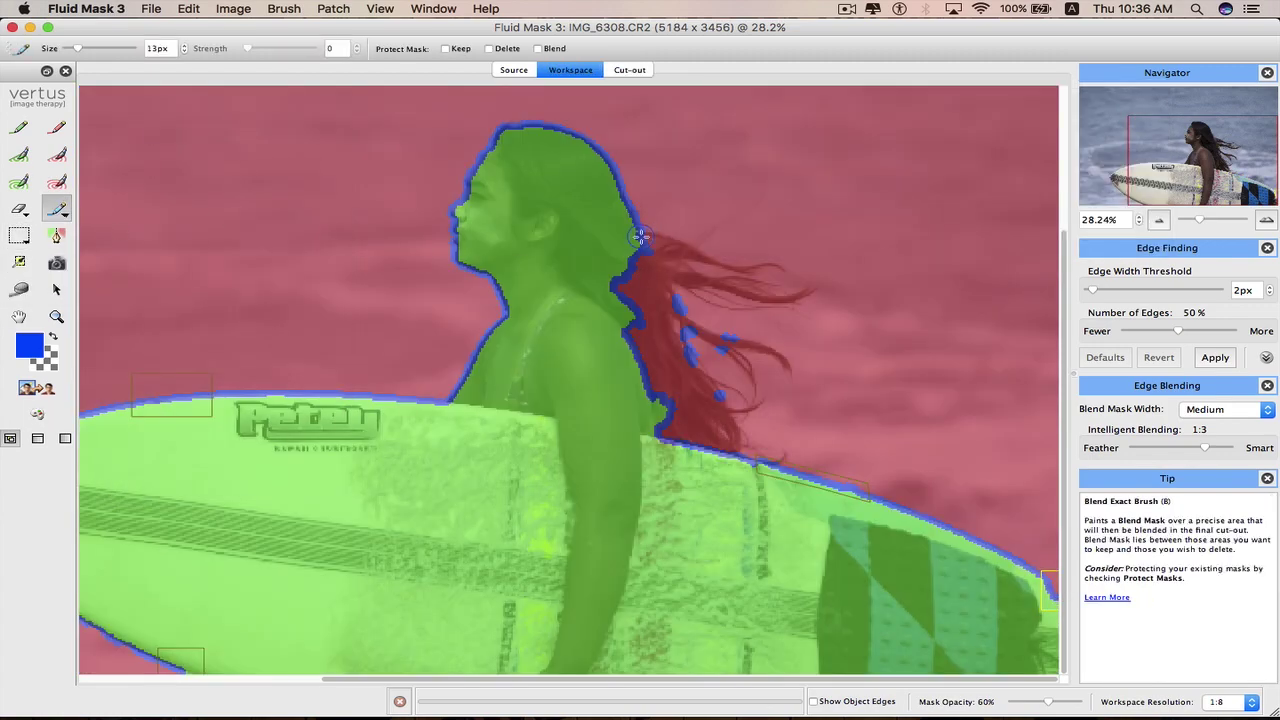
pyautogui.moveTo(640, 237)
pyautogui.mouseDown()
pyautogui.moveTo(677, 249)
pyautogui.moveTo(691, 280)
pyautogui.moveTo(630, 262)
pyautogui.moveTo(790, 369)
pyautogui.moveTo(720, 400)
pyautogui.moveTo(780, 455)
pyautogui.moveTo(650, 335)
pyautogui.moveTo(718, 430)
pyautogui.mouseUp()
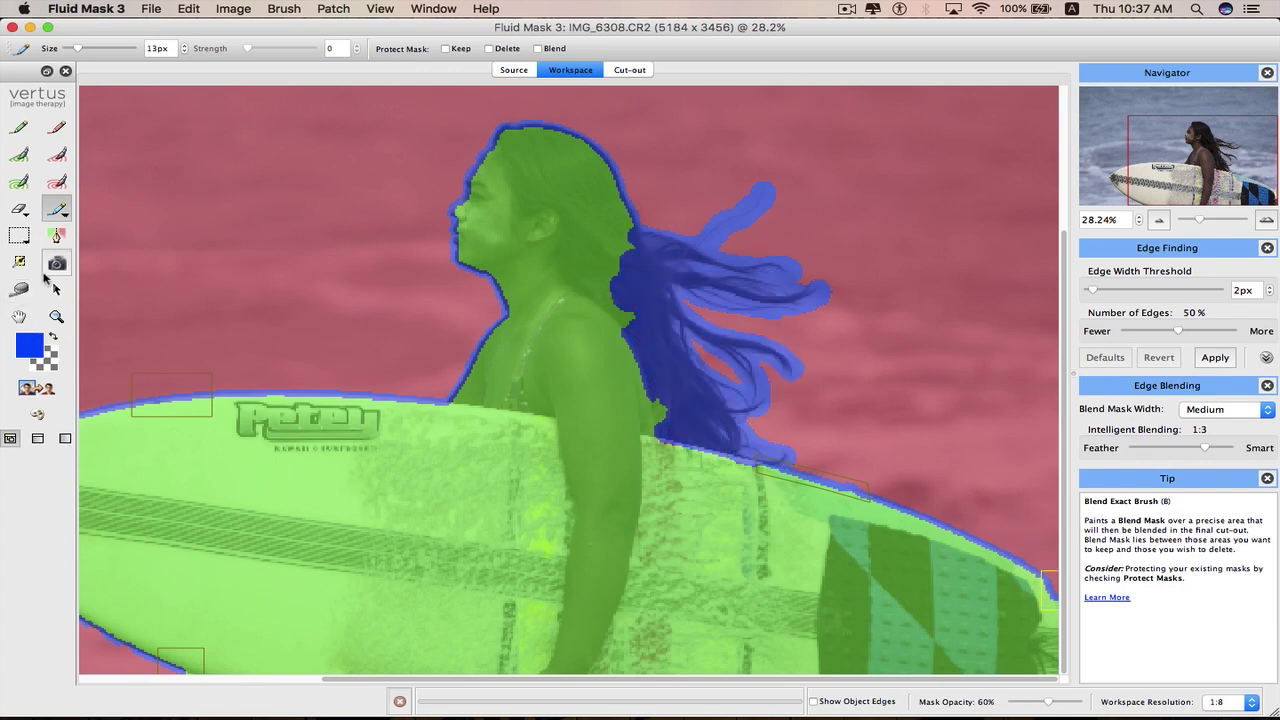
pyautogui.click(37, 388)
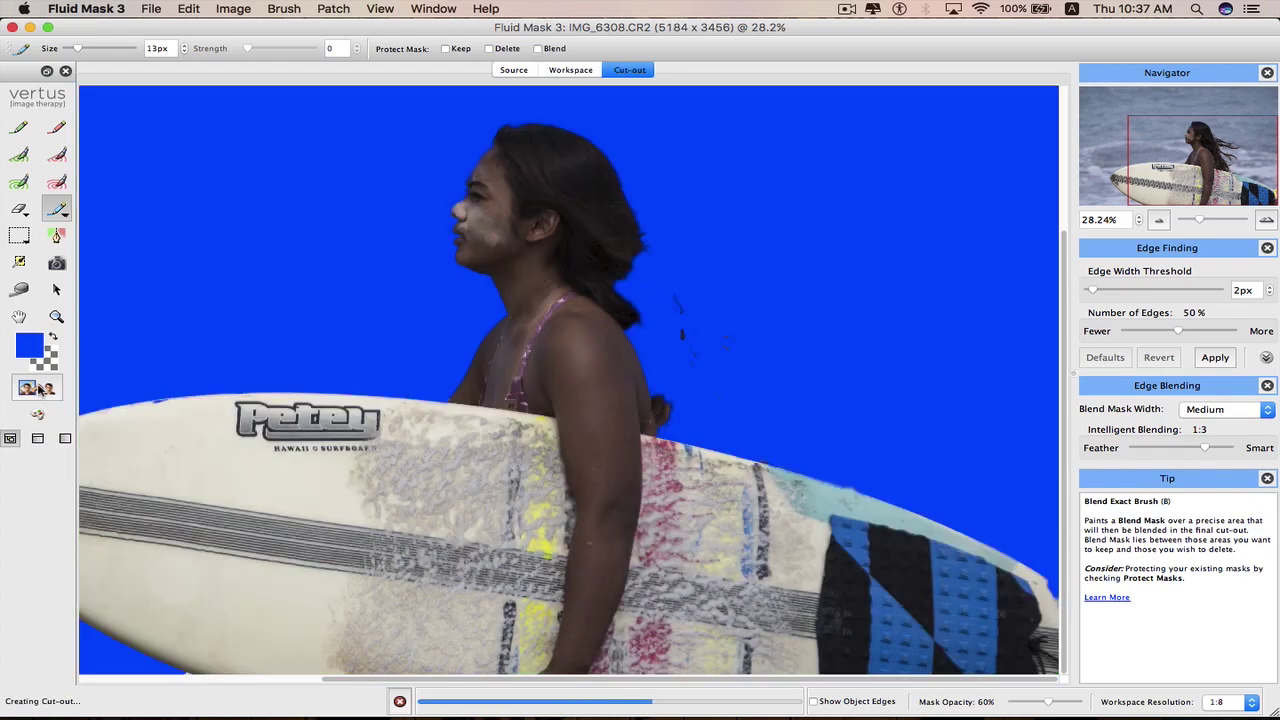
pyautogui.click(570, 70)
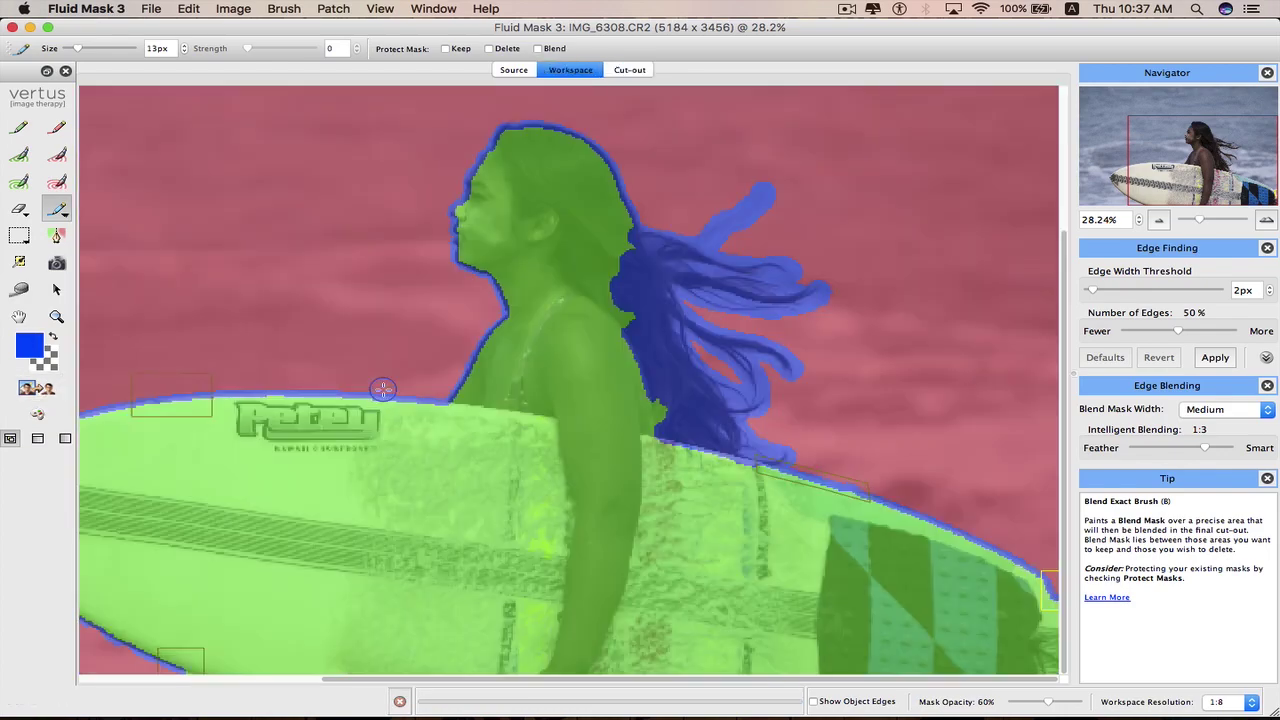
pyautogui.scroll(3, 415, 614)
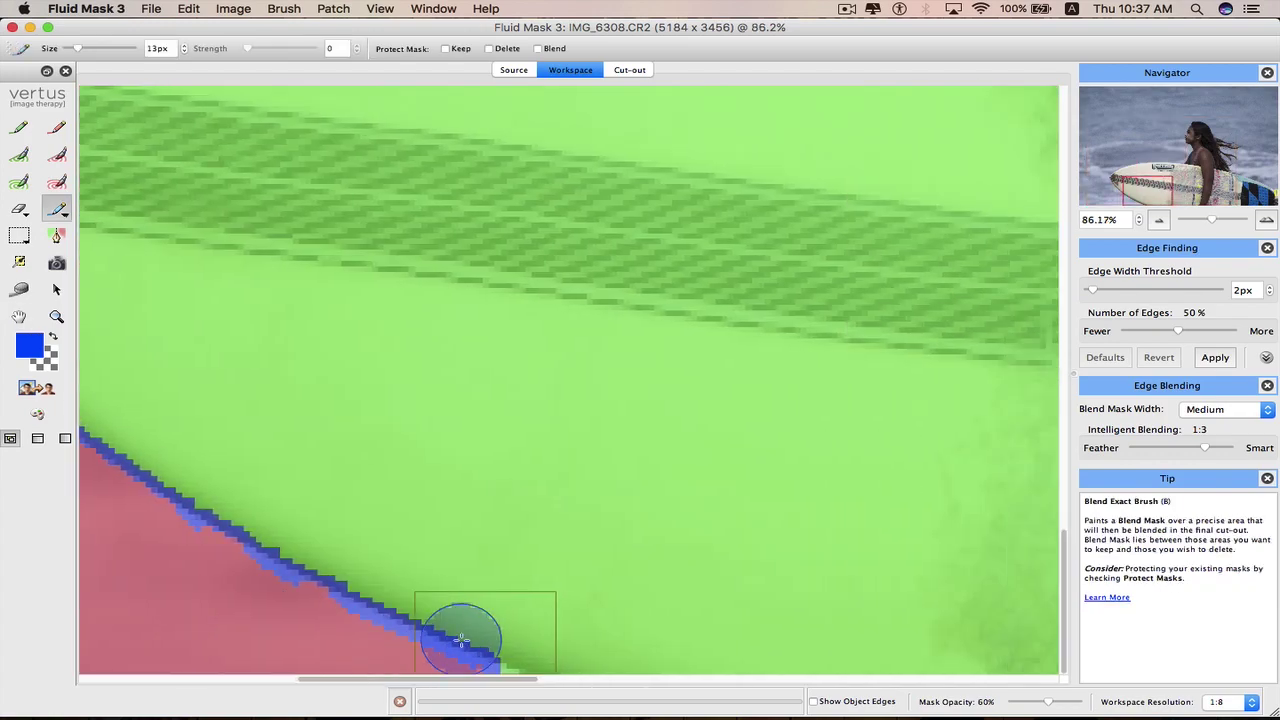
# - Select the board-edge patch and preview the cut-out inside it
pyautogui.press('a')
pyautogui.click(428, 598)
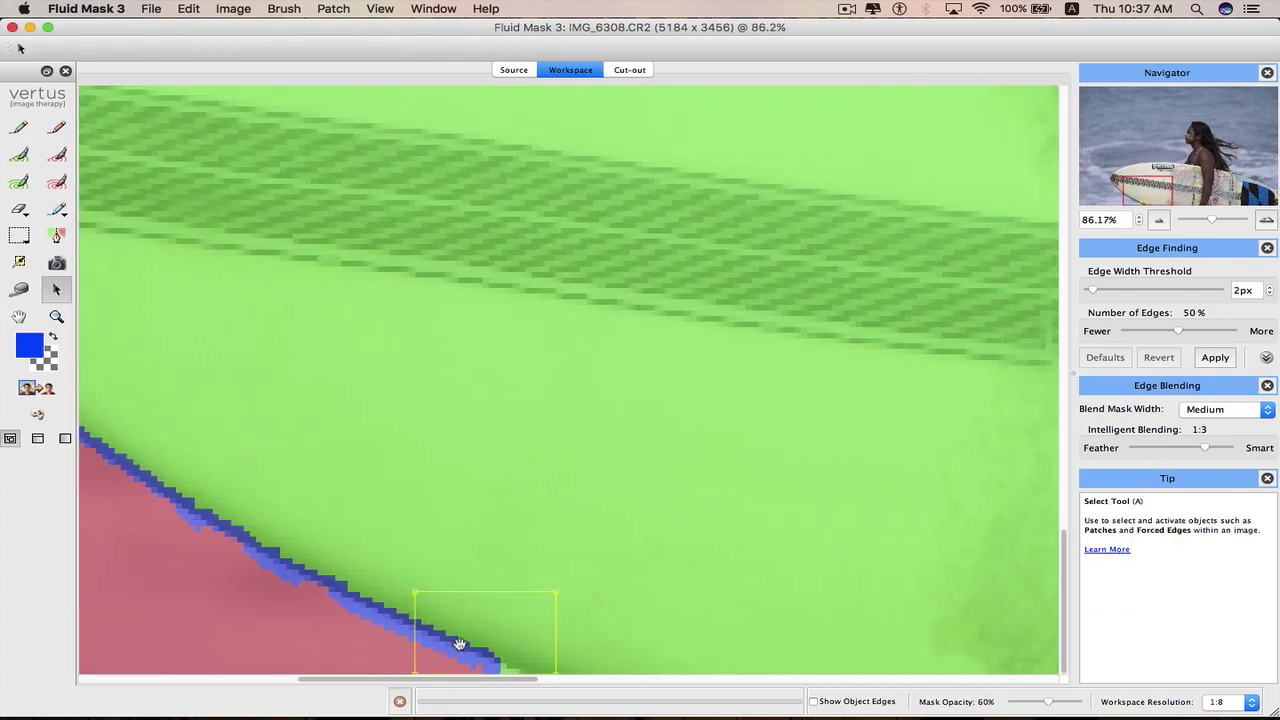
pyautogui.rightClick(459, 641)
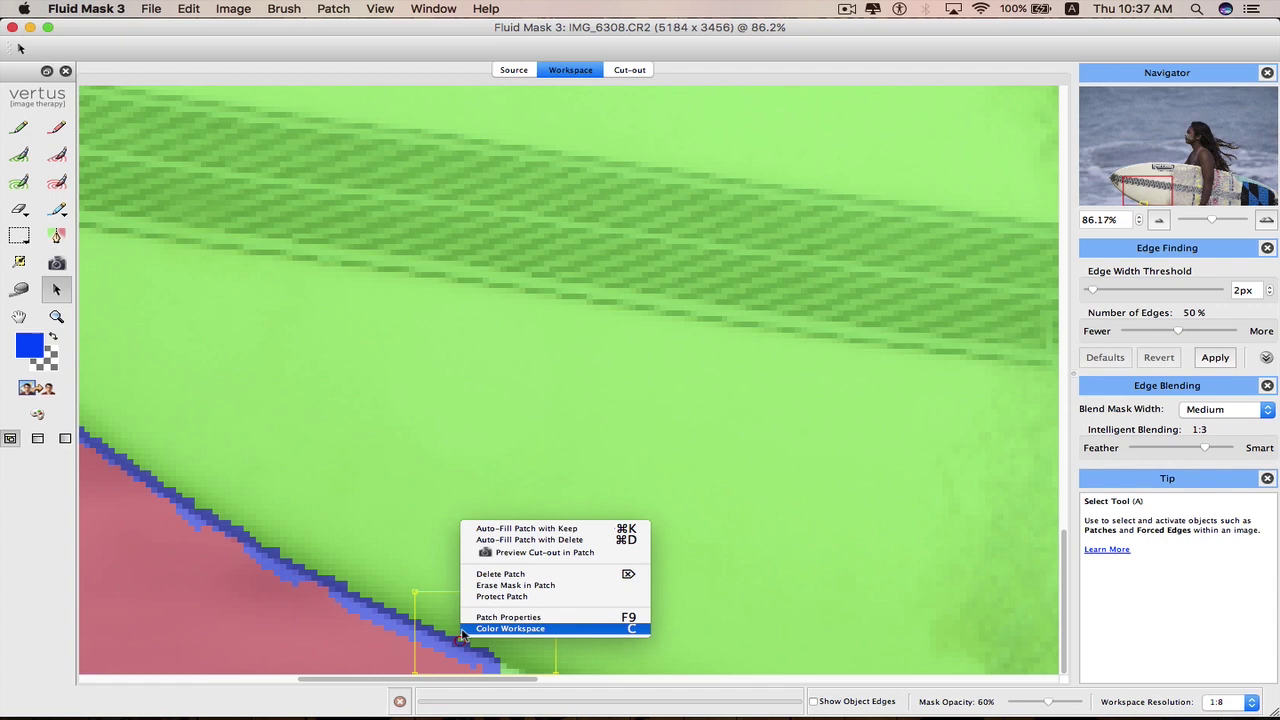
pyautogui.click(528, 553)
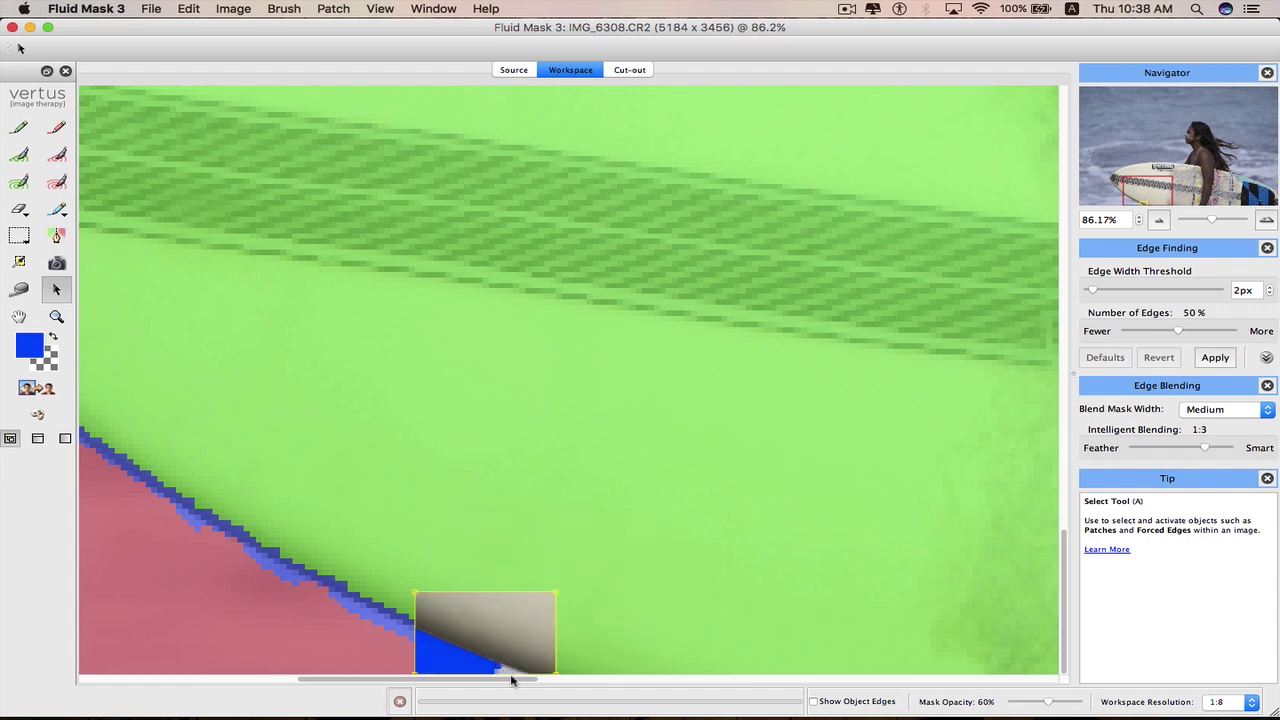
# - In Patch Properties, set Intelligent Blending to 1:2 and Blend Mask Width to Thin
pyautogui.rightClick(518, 630)
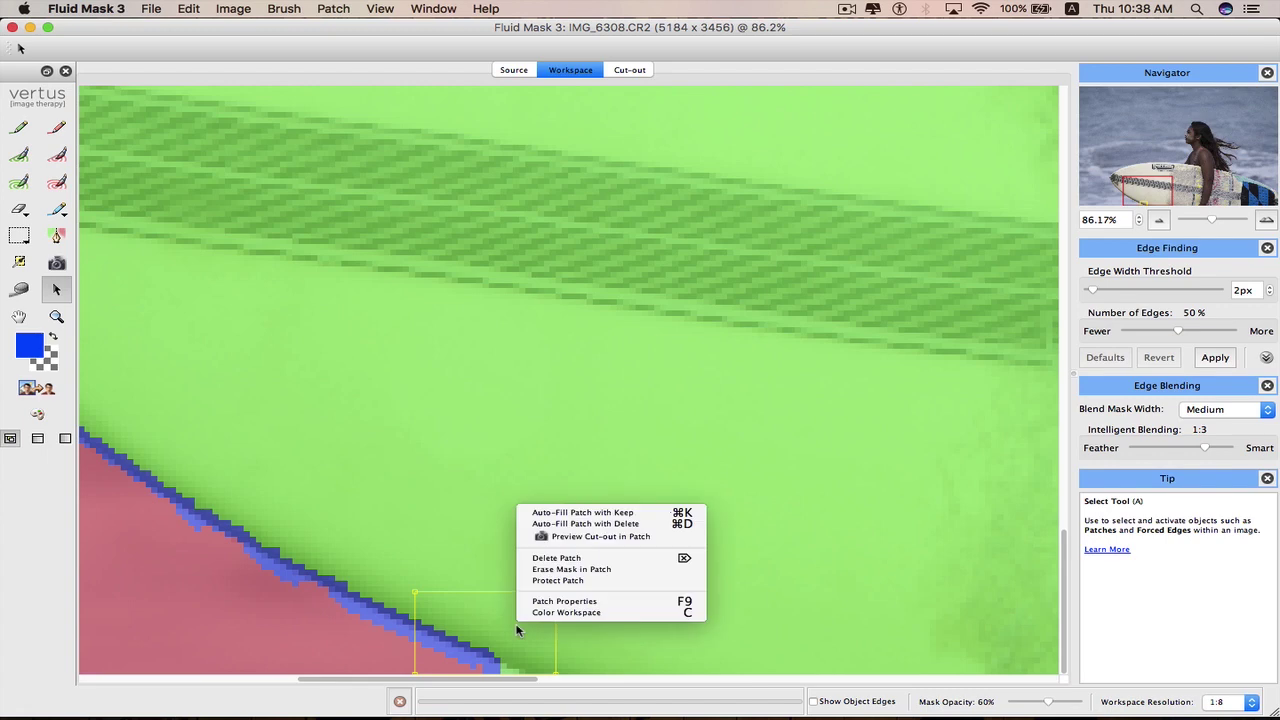
pyautogui.click(585, 602)
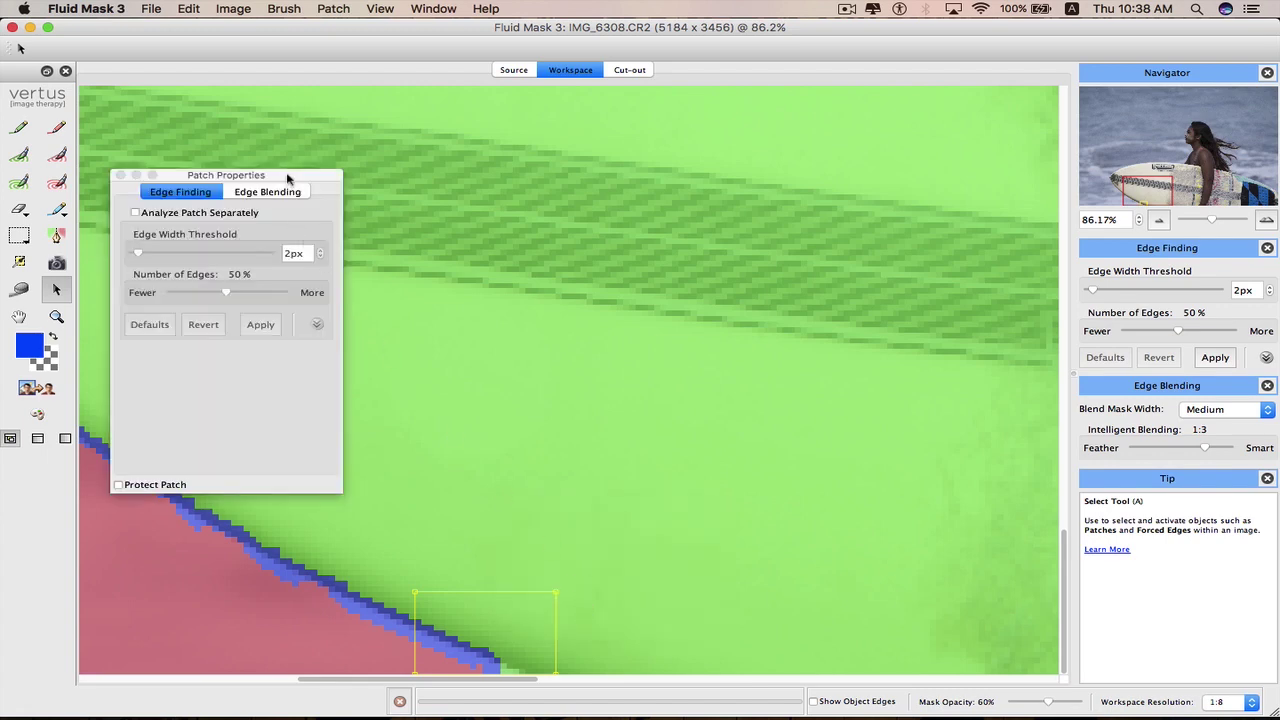
pyautogui.moveTo(287, 178); pyautogui.dragTo(824, 320)
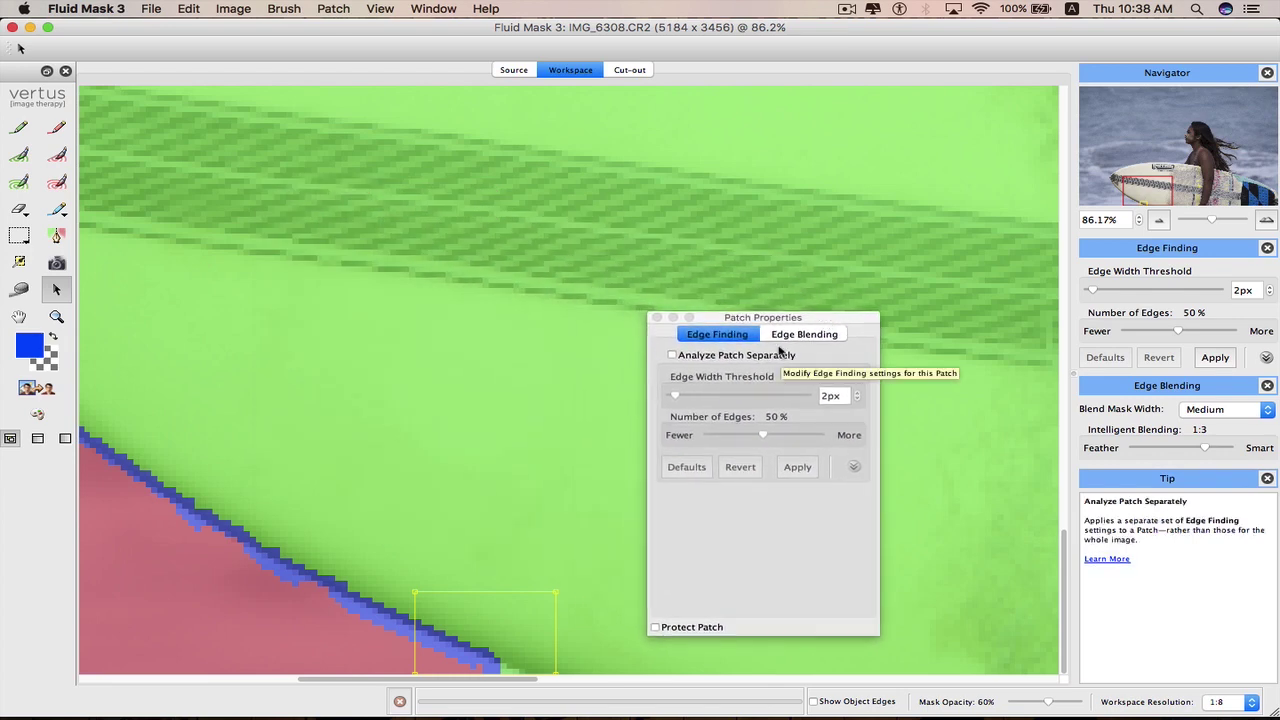
pyautogui.click(772, 340)
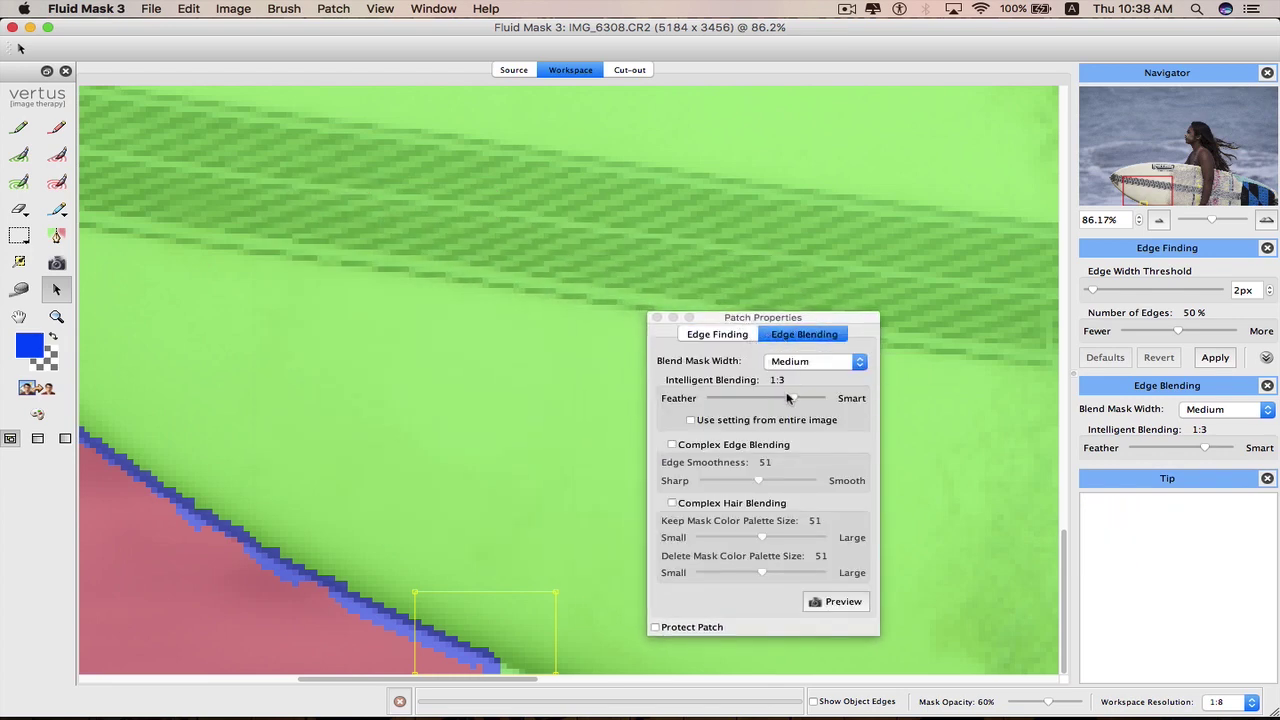
pyautogui.moveTo(790, 398); pyautogui.dragTo(777, 398)
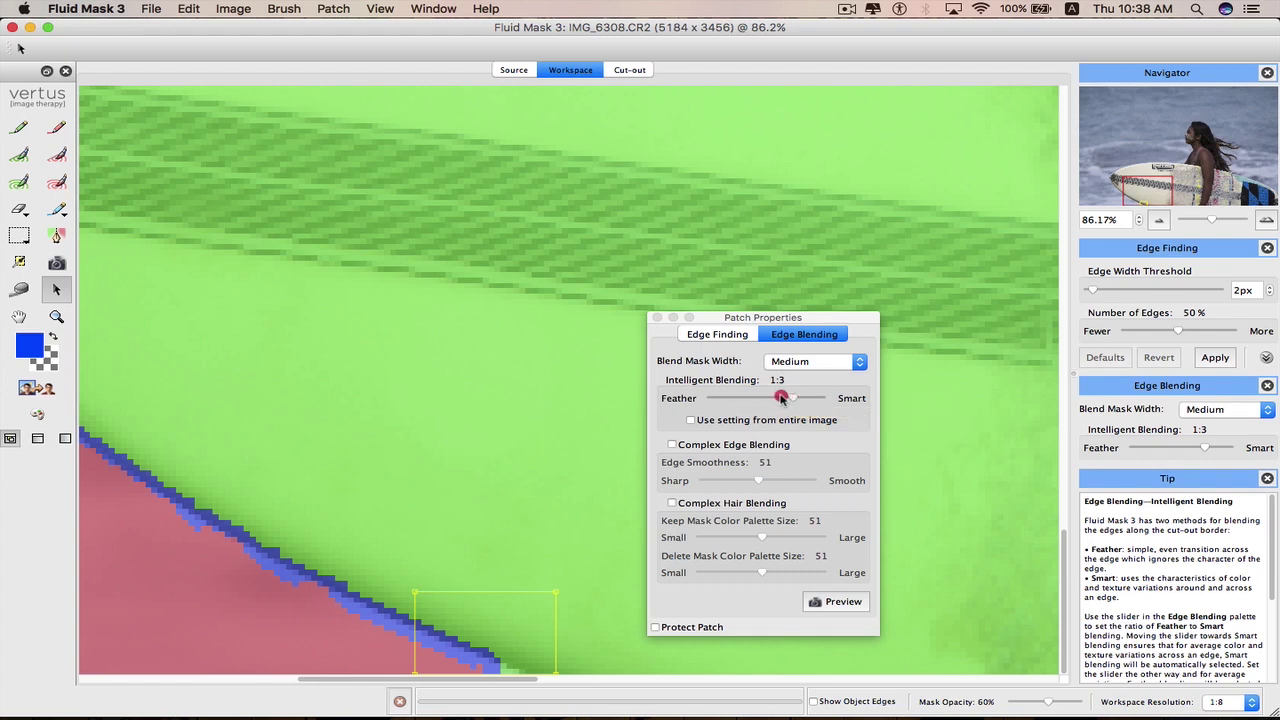
pyautogui.click(797, 364)
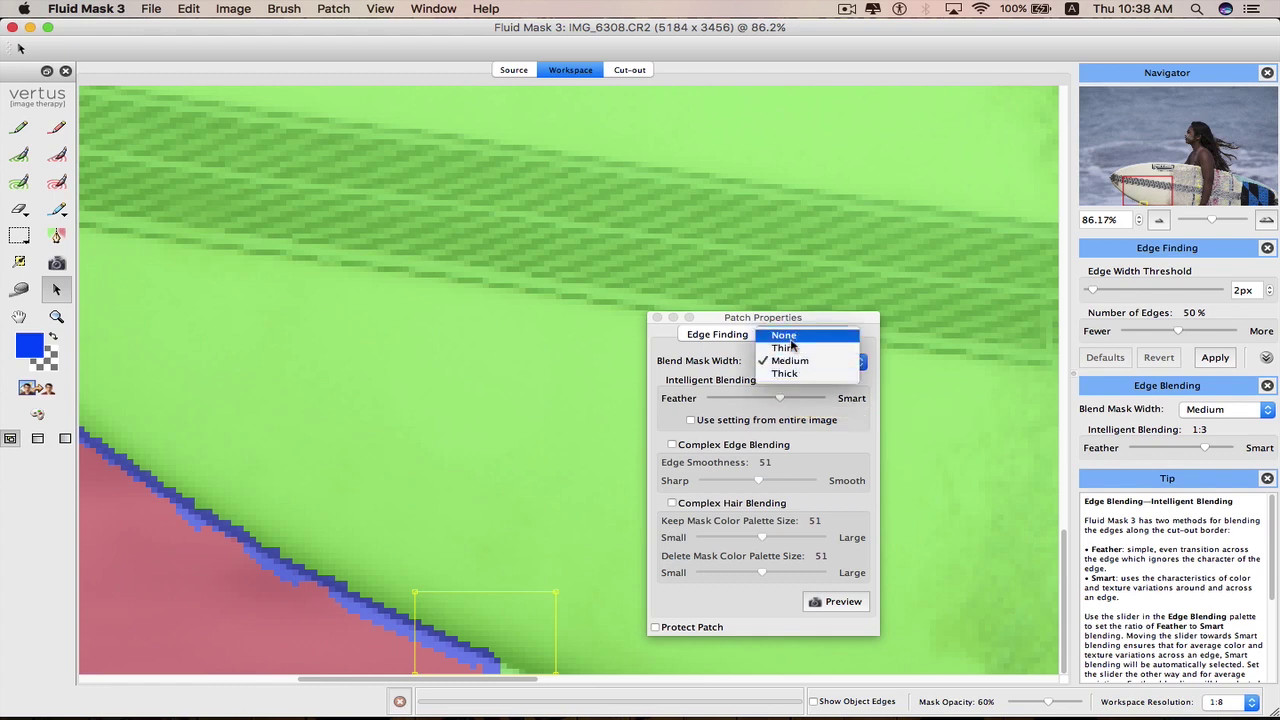
pyautogui.click(790, 348)
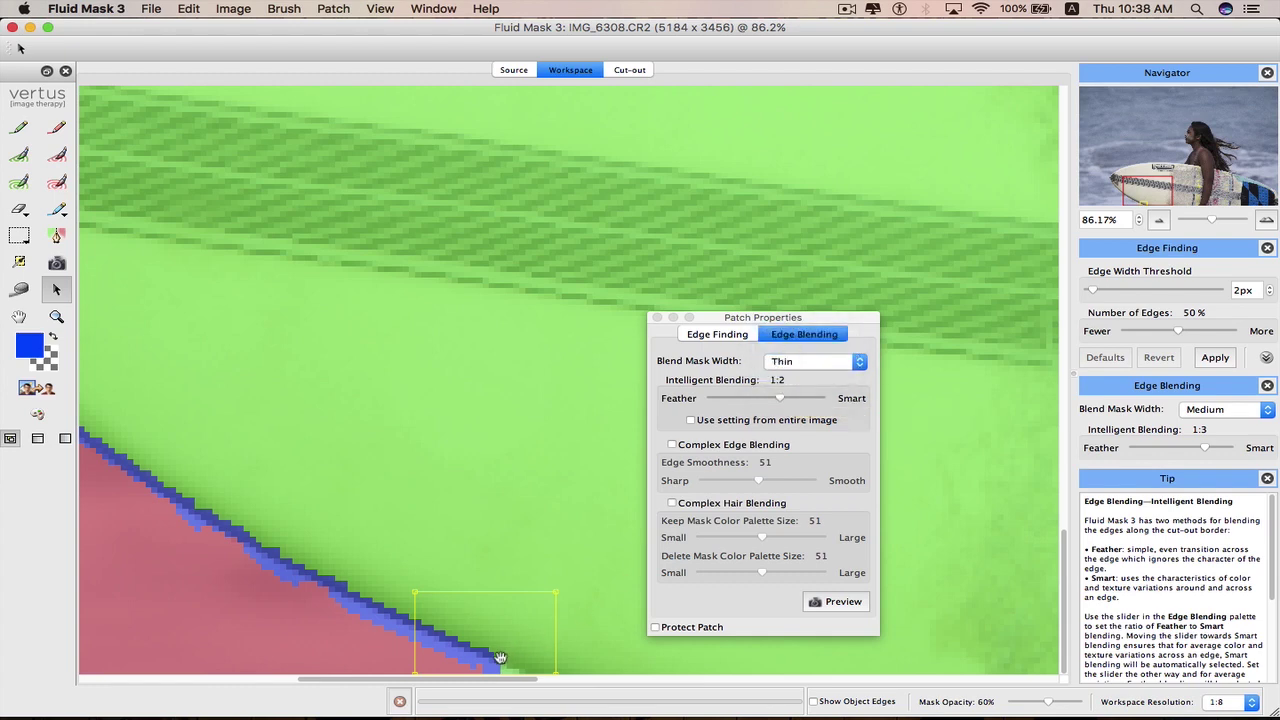
# - Switch to the Delete Exact brush and shrink its size
pyautogui.click(18, 131)
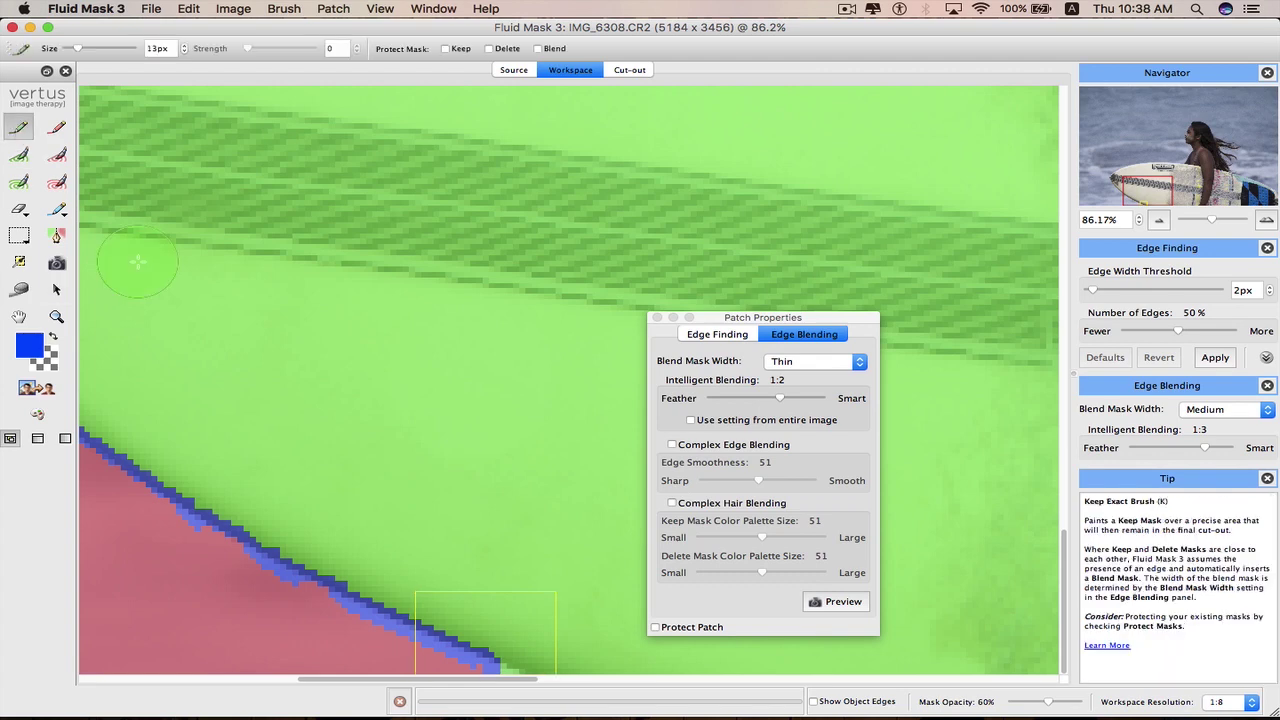
pyautogui.click(53, 135)
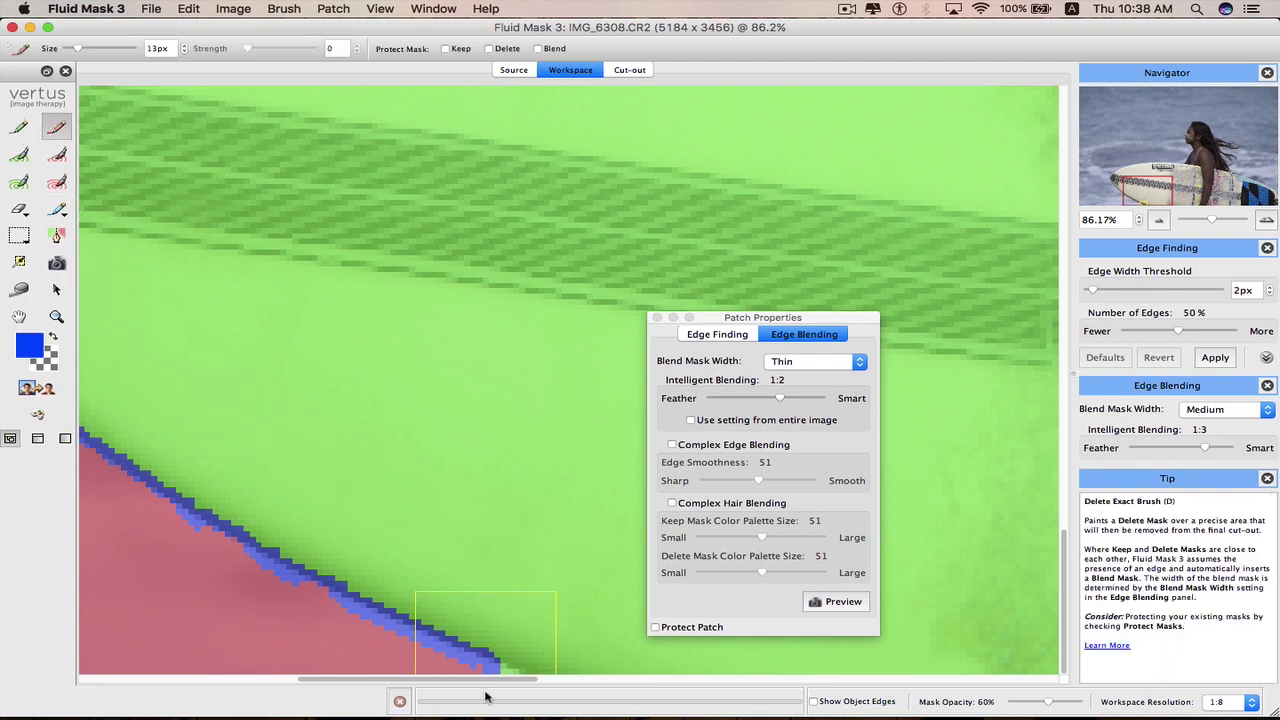
pyautogui.press('[')
pyautogui.press('[')
pyautogui.press('[')
pyautogui.press('[')
# - Preview the cut-out inside the board-edge patch, then switch to the Cut-out view
pyautogui.click(843, 602)
pyautogui.scroll(2, 502, 668)
pyautogui.click(843, 601)
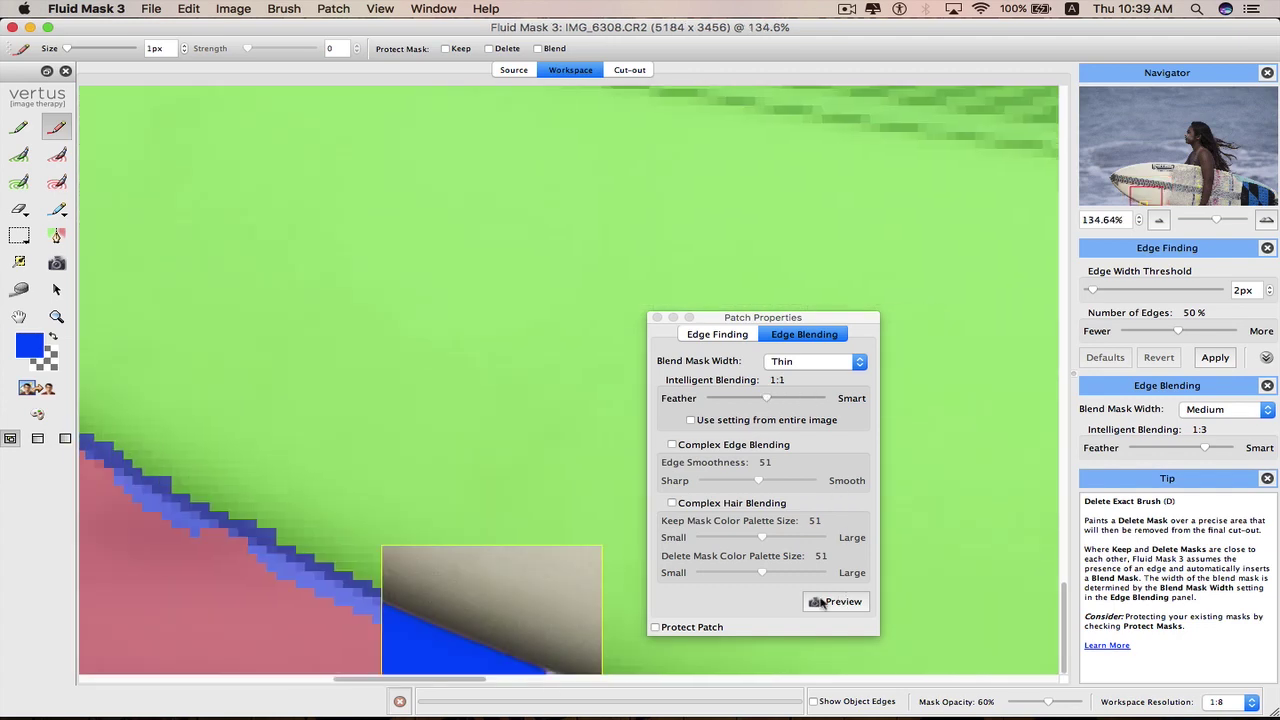
pyautogui.rightClick(487, 640)
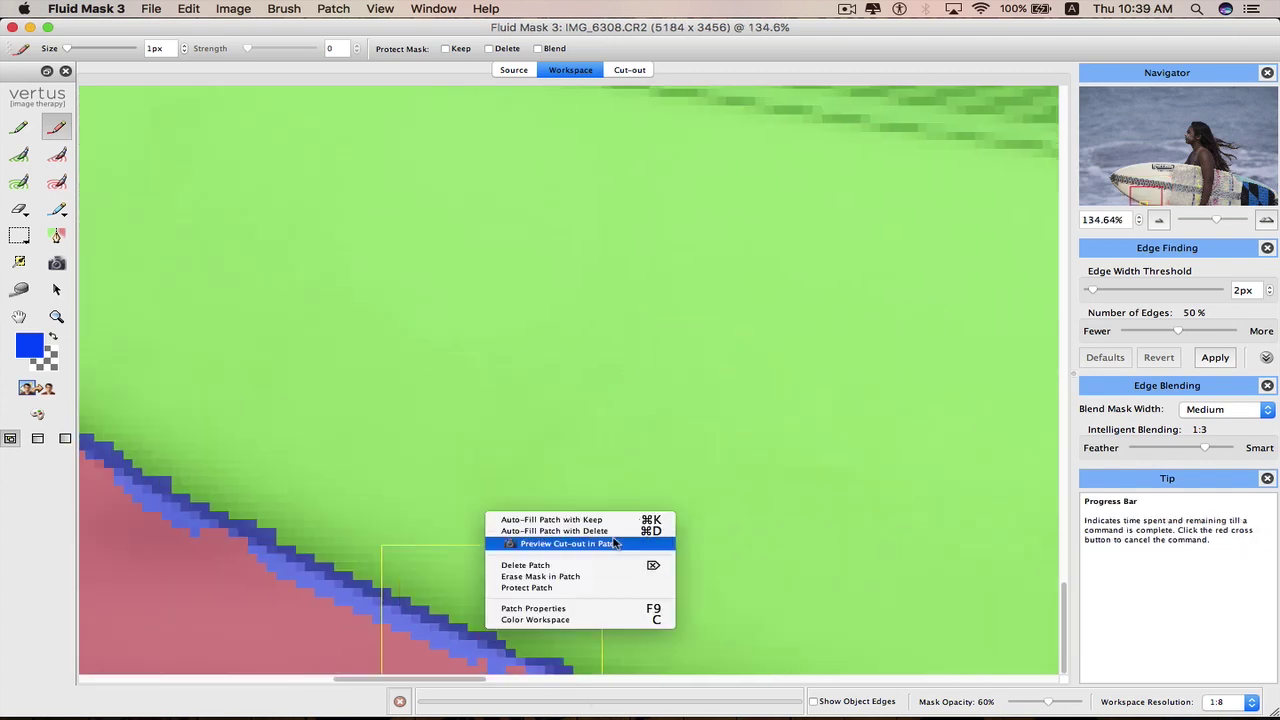
pyautogui.click(612, 543)
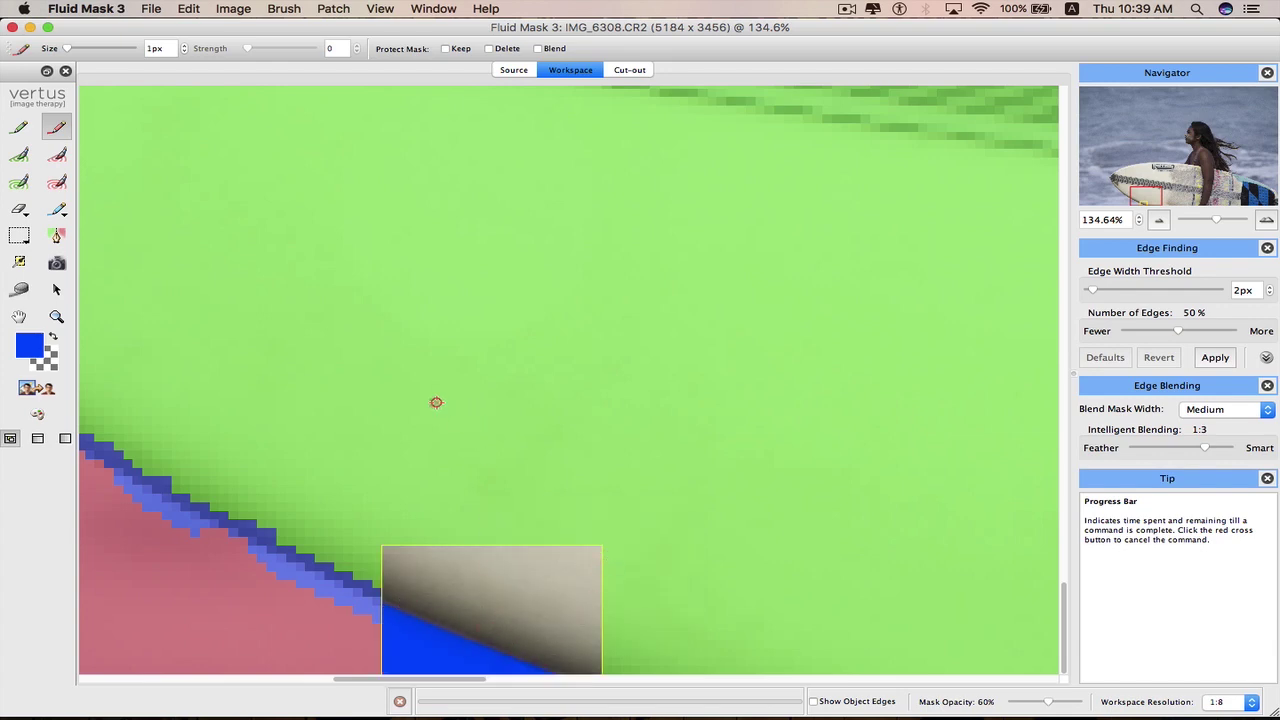
pyautogui.hscroll(-5, 430, 395)
pyautogui.scroll(3, 430, 395)
pyautogui.press('super+3')
# - Draw a small rectangular patch on the board's edge and preview its cut-out
pyautogui.press('r')
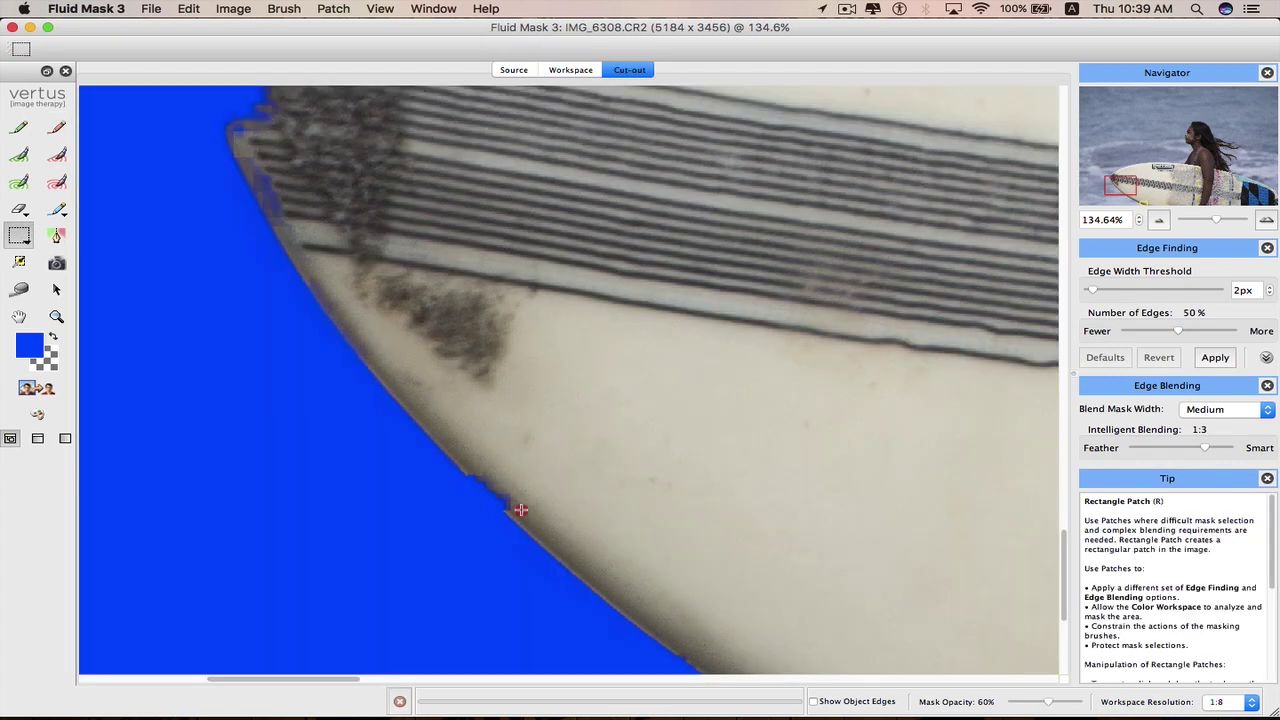
pyautogui.moveTo(541, 536); pyautogui.dragTo(453, 460)
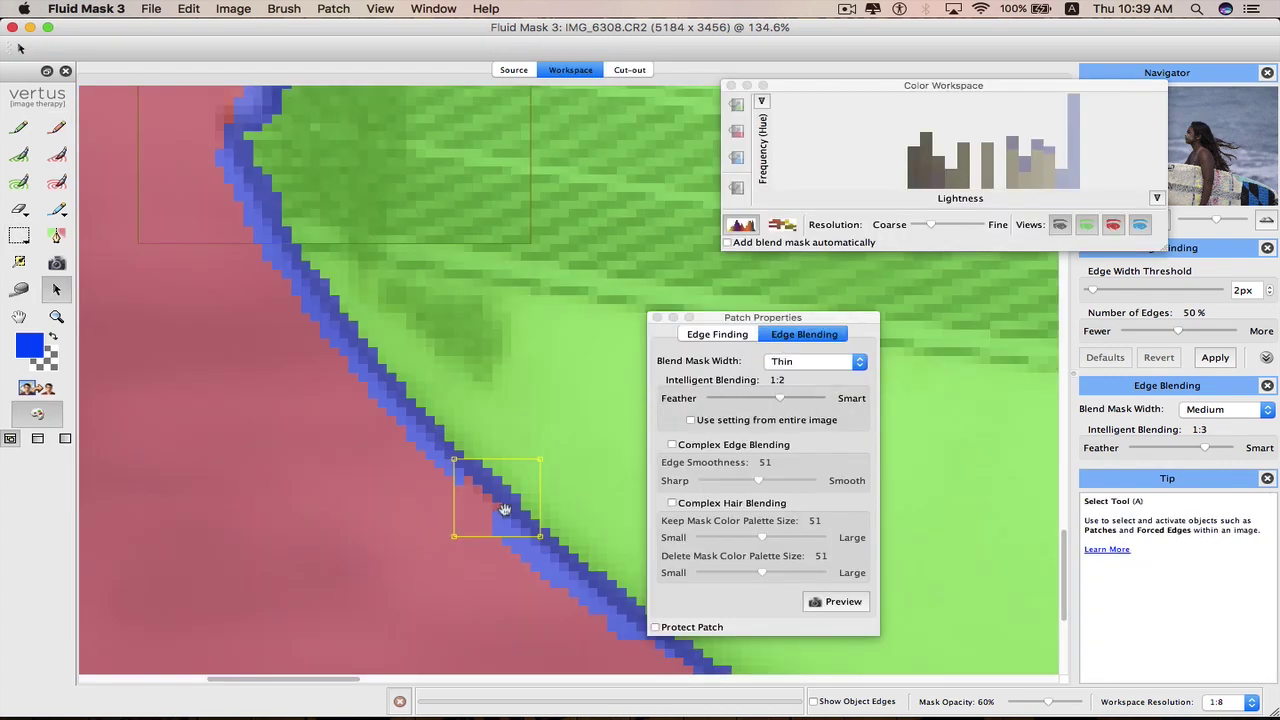
pyautogui.click(18, 127)
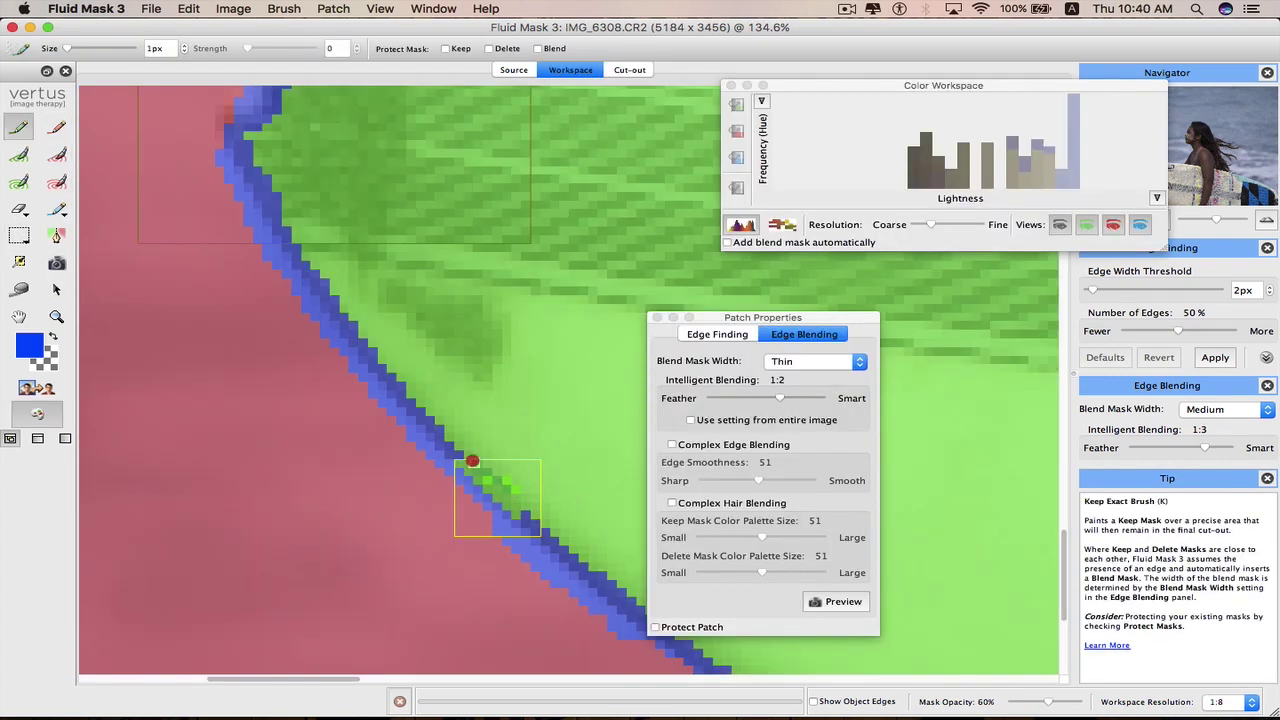
pyautogui.click(826, 604)
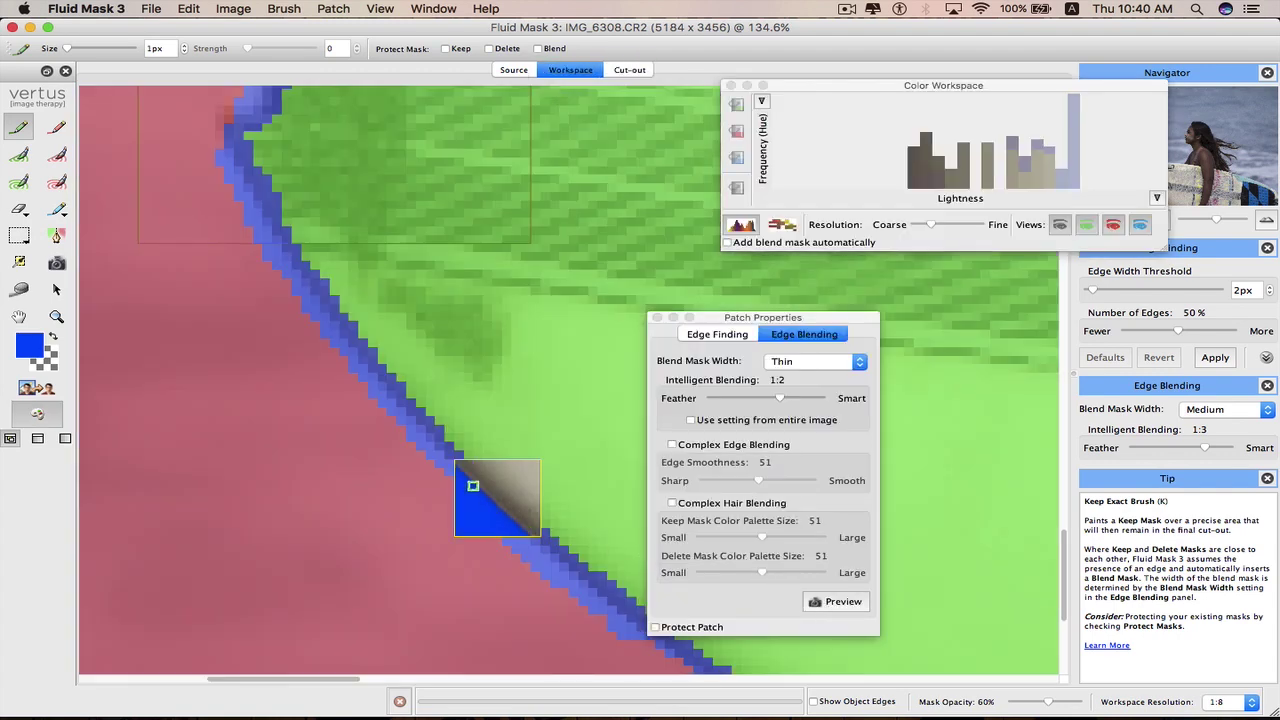
pyautogui.scroll(5, 481, 476)
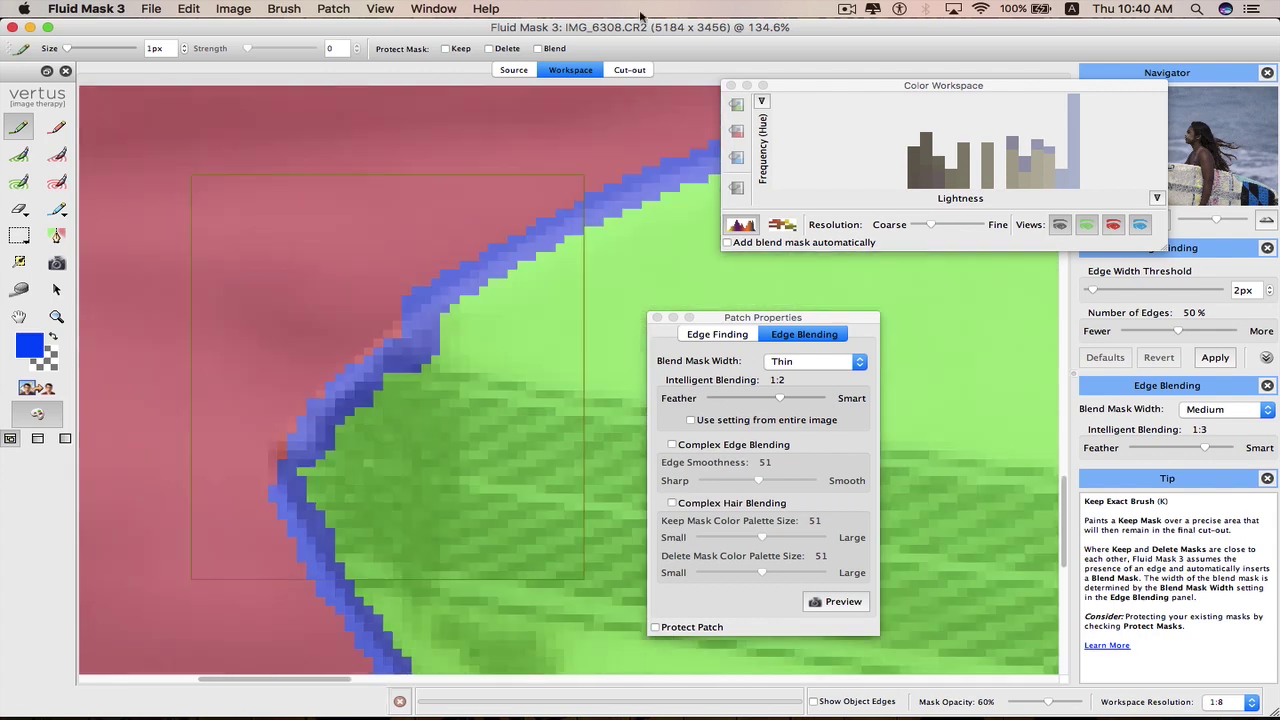
pyautogui.press('Tab')
# - Resize the patch around the board tip and set its blend mask width to Thin
pyautogui.click(56, 289)
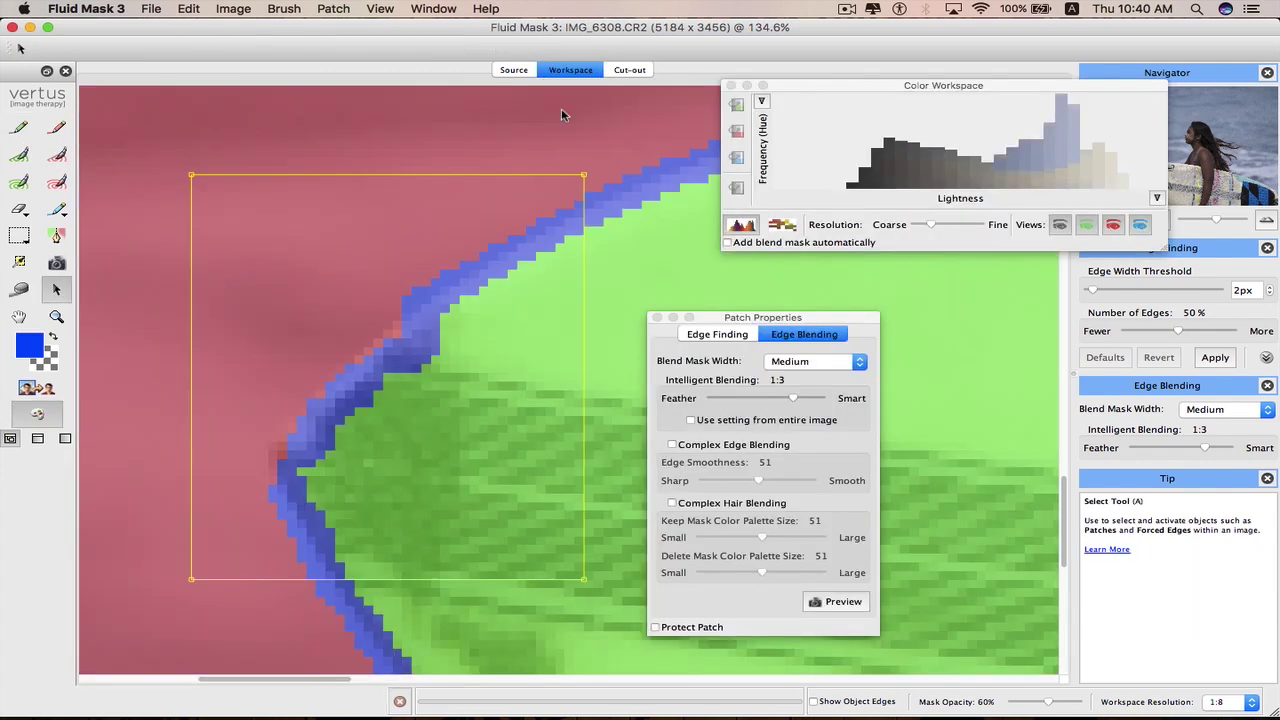
pyautogui.moveTo(585, 176); pyautogui.dragTo(454, 229)
pyautogui.moveTo(191, 578); pyautogui.dragTo(200, 518)
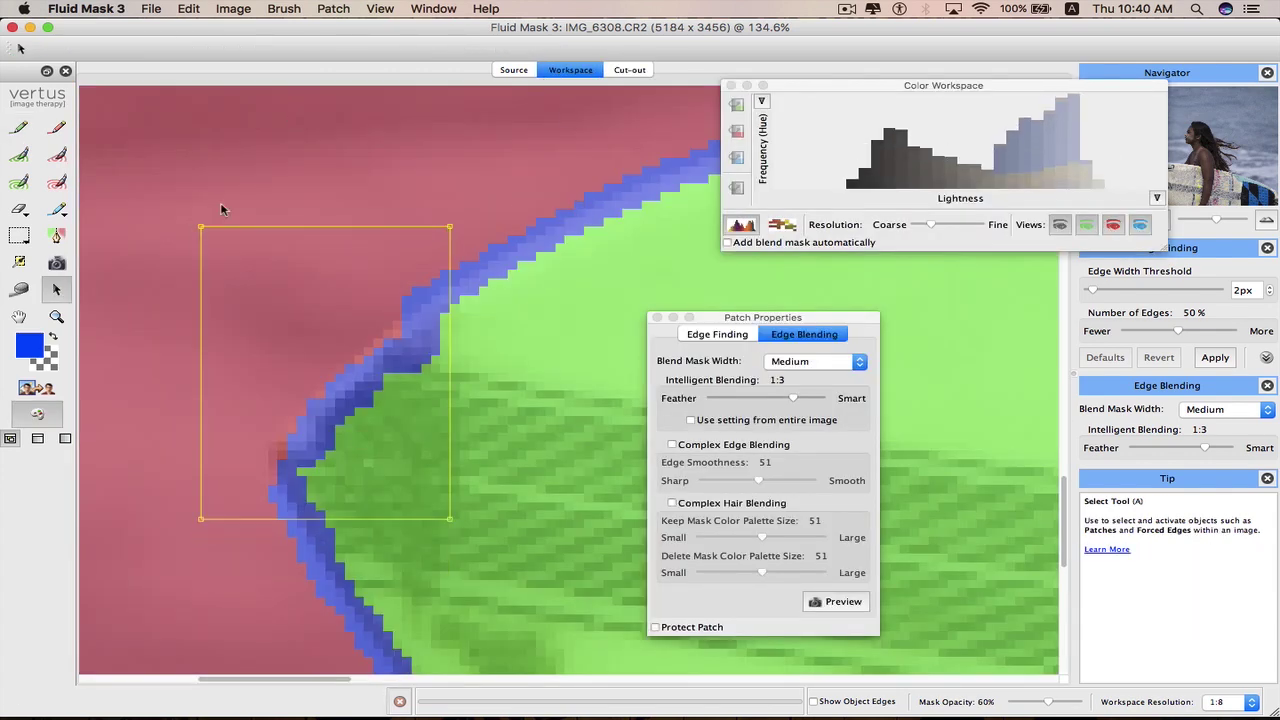
pyautogui.moveTo(200, 228)
pyautogui.mouseDown()
pyautogui.moveTo(246, 266)
pyautogui.moveTo(239, 278)
pyautogui.mouseUp()
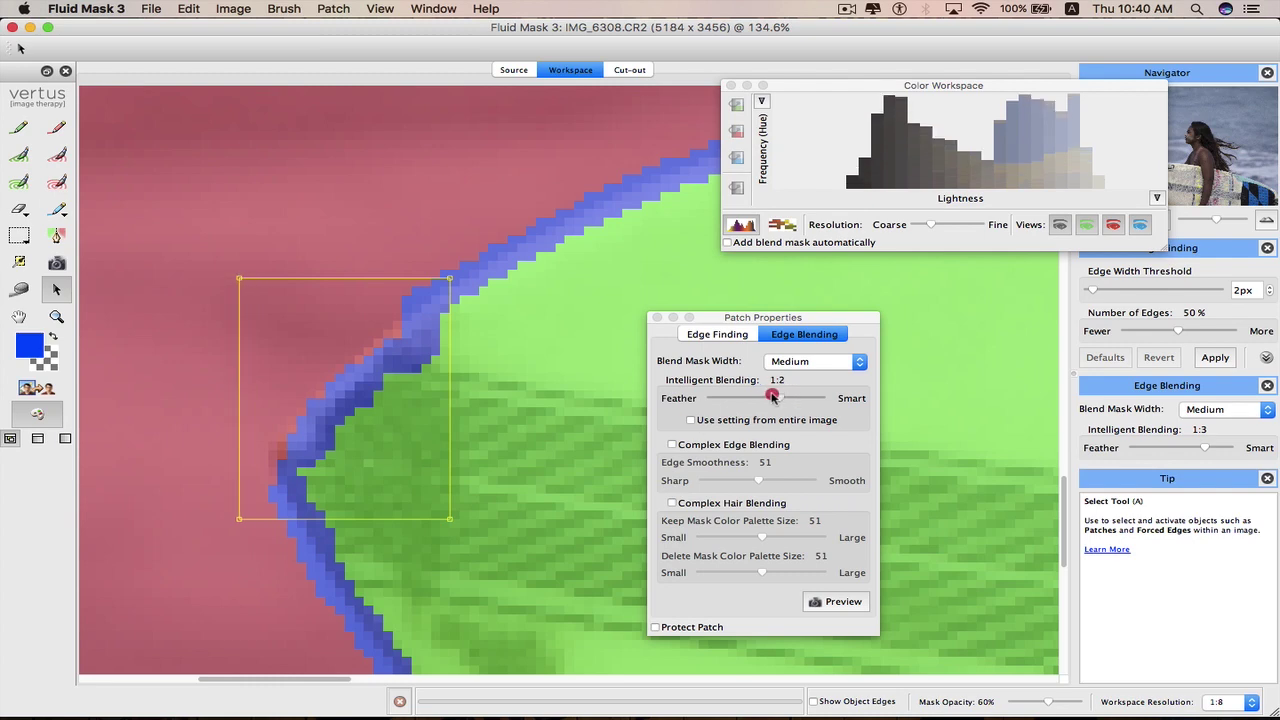
pyautogui.click(815, 361)
pyautogui.click(800, 347)
# - Paint exact keep and delete strokes along the board tip's edges and preview the result
pyautogui.press('k')
pyautogui.moveTo(304, 468)
pyautogui.mouseDown()
pyautogui.moveTo(367, 356)
pyautogui.moveTo(282, 438)
pyautogui.moveTo(391, 397)
pyautogui.mouseUp()
pyautogui.click(848, 603)
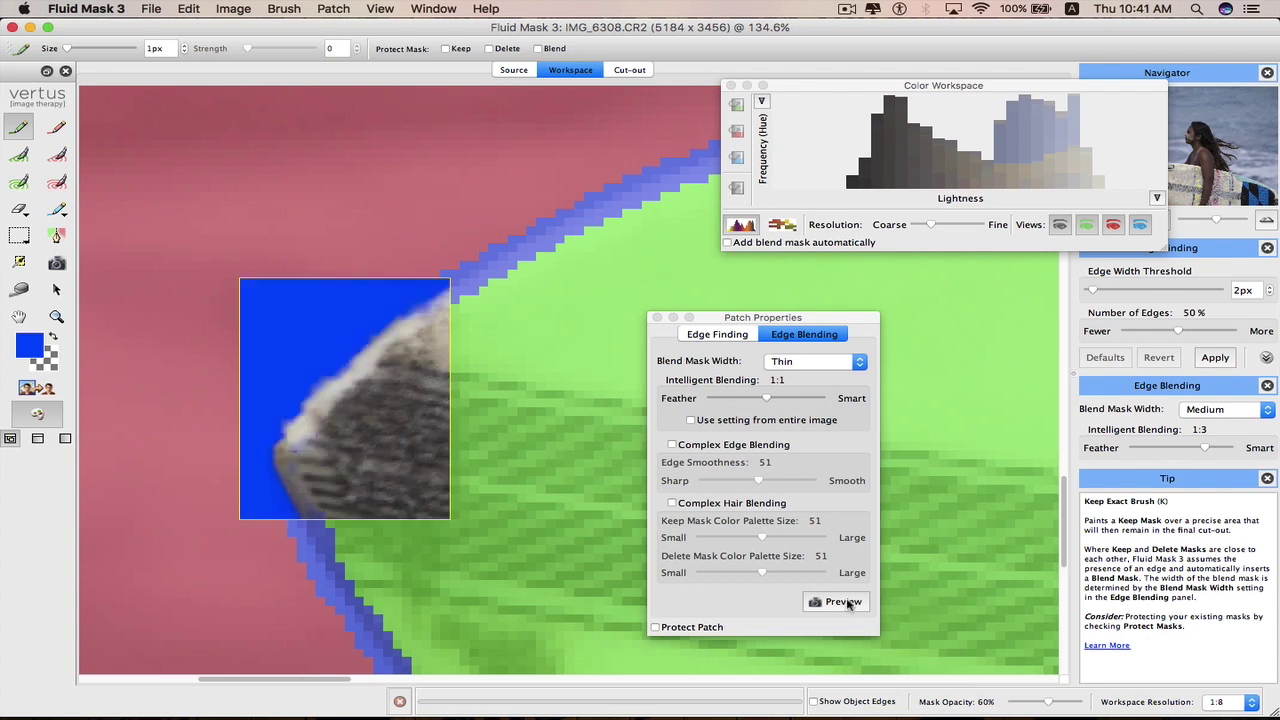
pyautogui.press('d')
pyautogui.moveTo(357, 320); pyautogui.dragTo(310, 405)
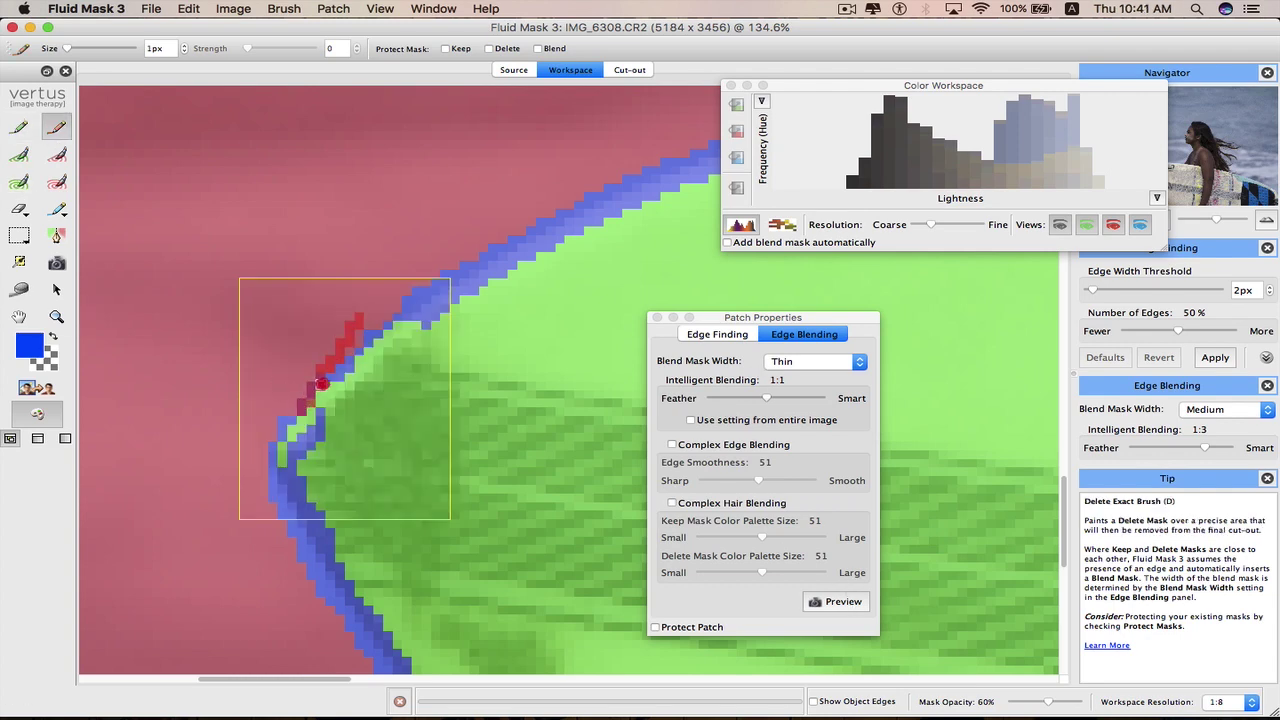
pyautogui.scroll(1, 797, 365)
pyautogui.press('k')
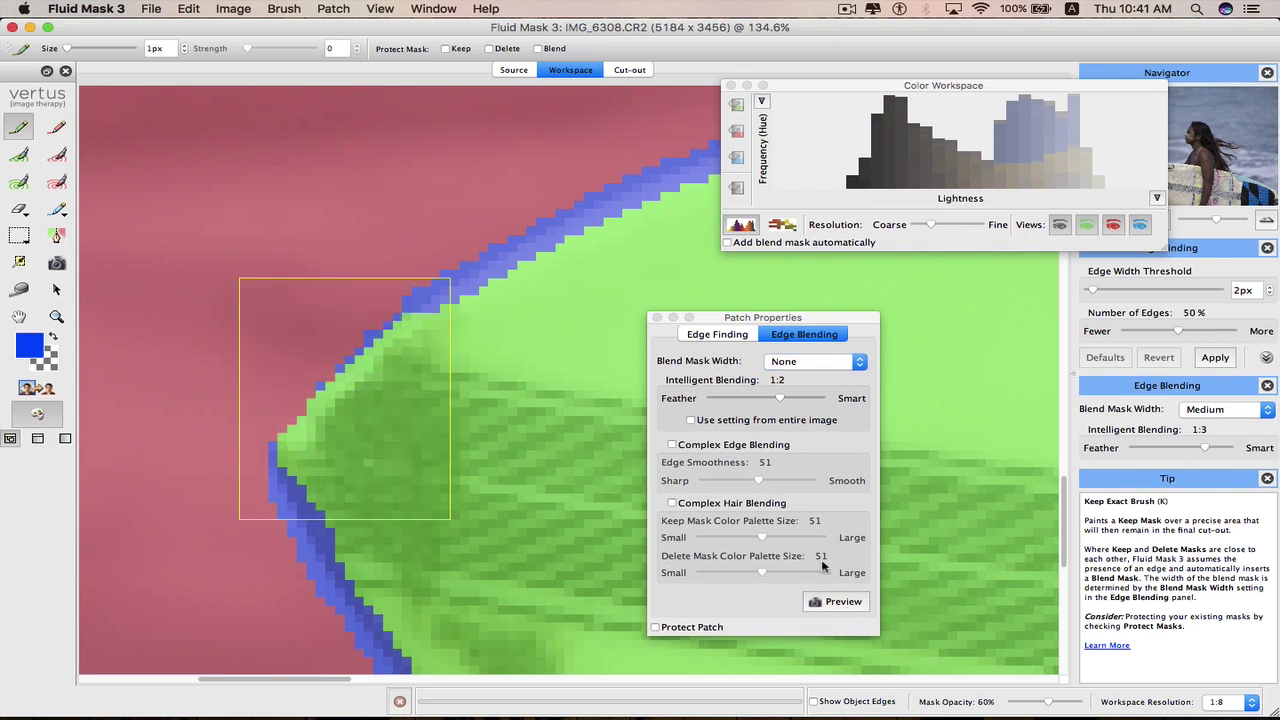
# - Paint a blend edge along the tip's diagonal and enable Complex Edge Blending, then re-preview
pyautogui.press('b')
pyautogui.moveTo(272, 448); pyautogui.dragTo(408, 296)
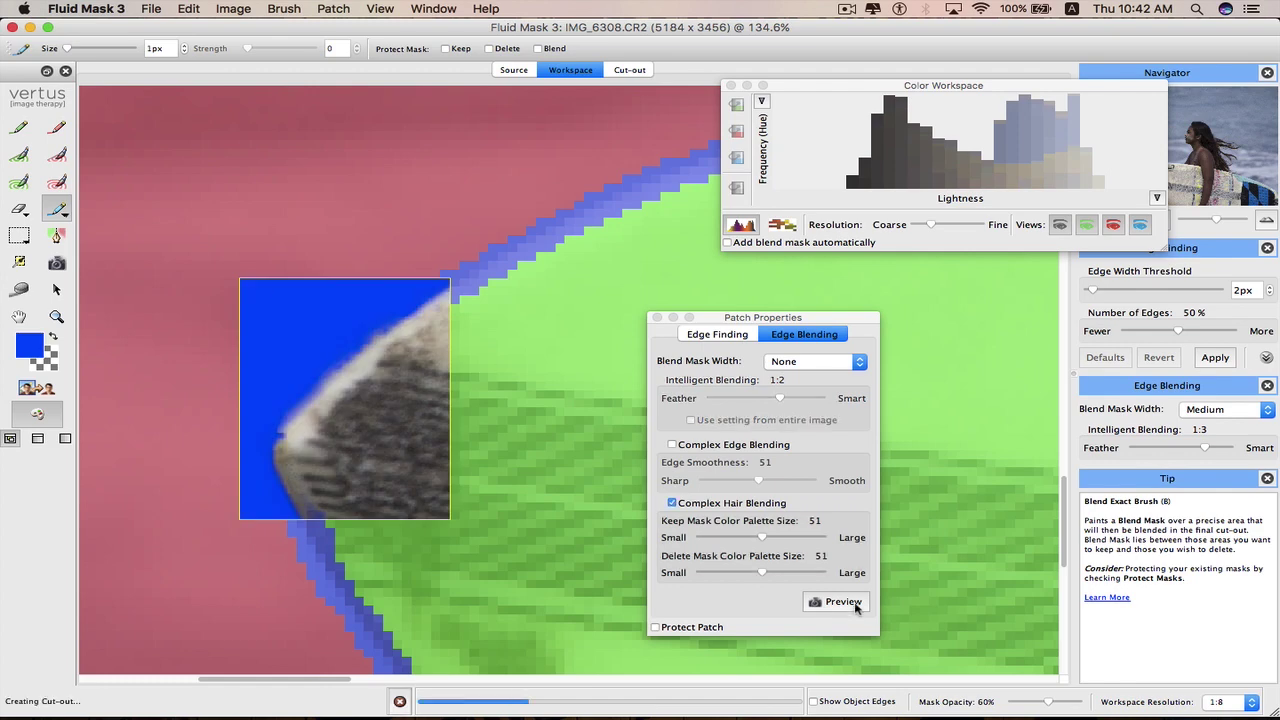
pyautogui.click(715, 446)
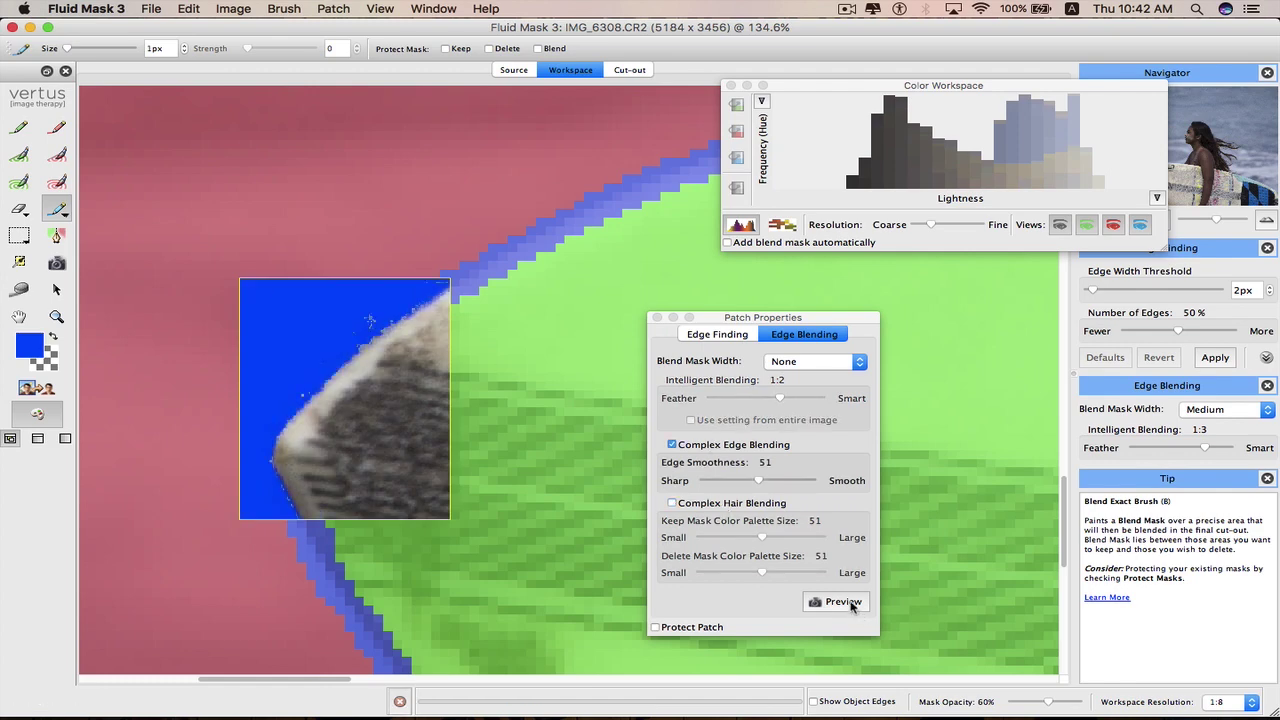
pyautogui.click(850, 605)
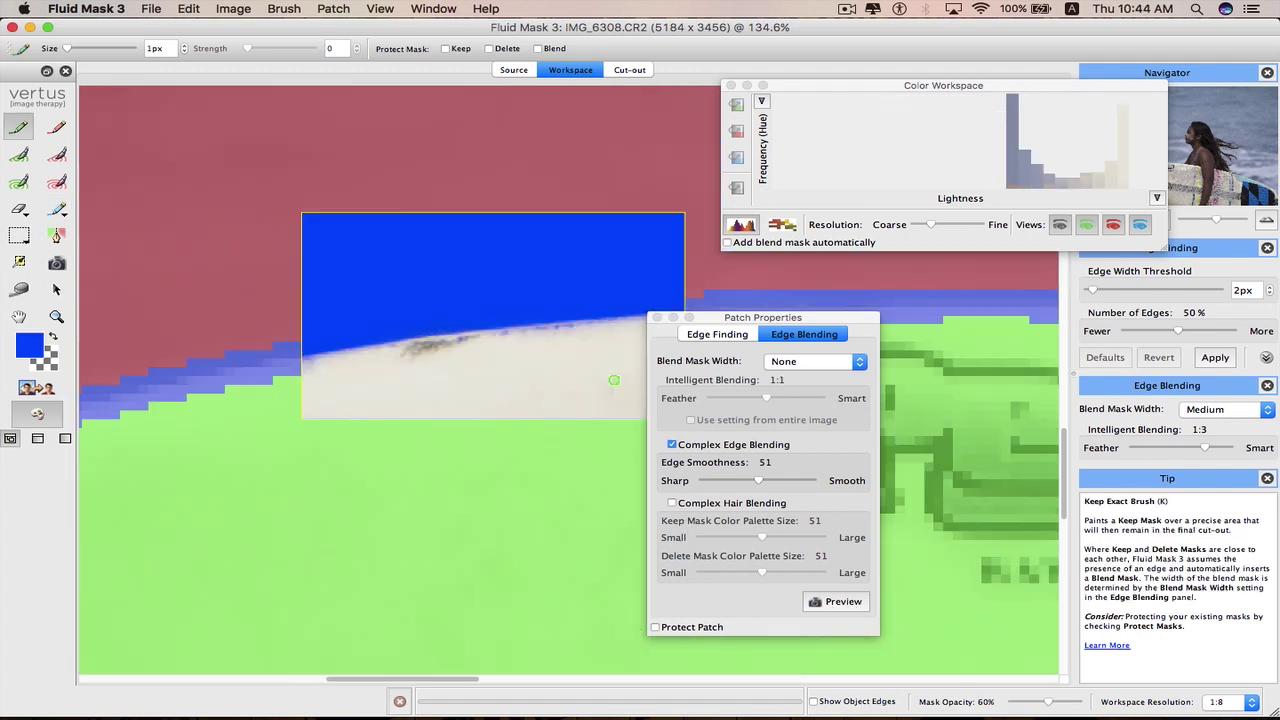
# - Preview the patch, check the cut-out, then stretch the patch along the board edge
pyautogui.click(815, 602)
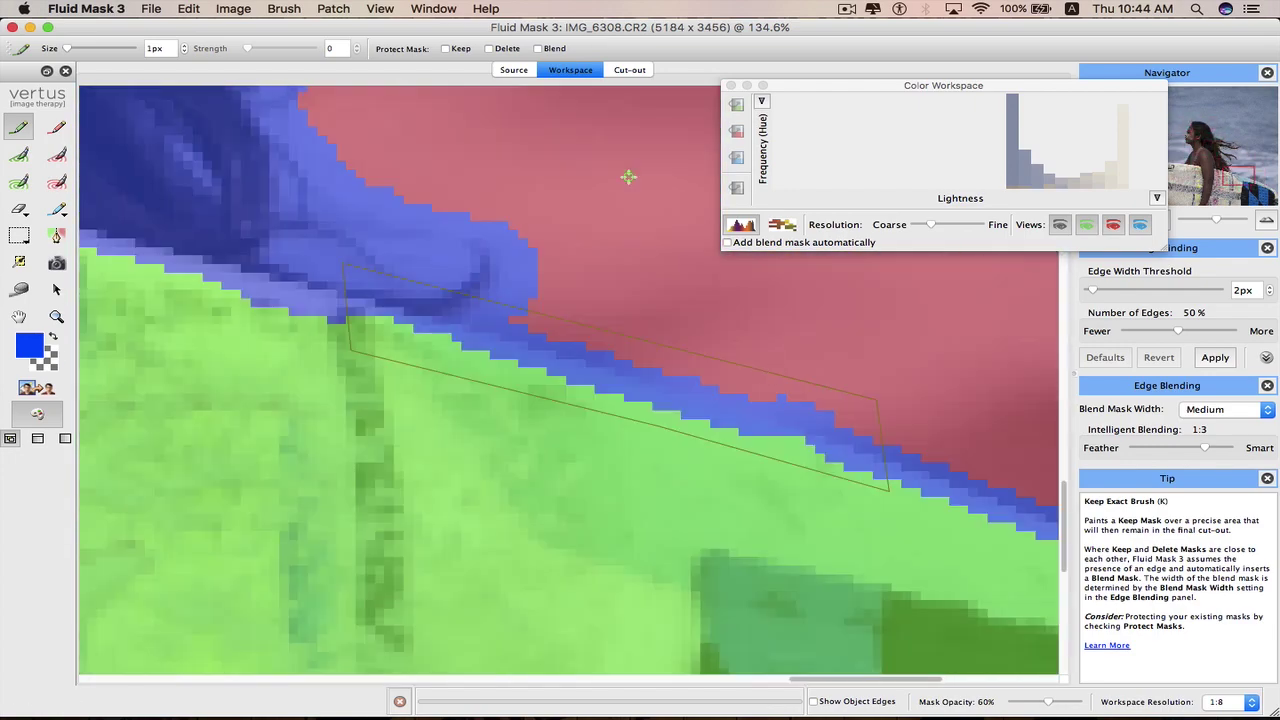
pyautogui.click(630, 69)
pyautogui.click(586, 69)
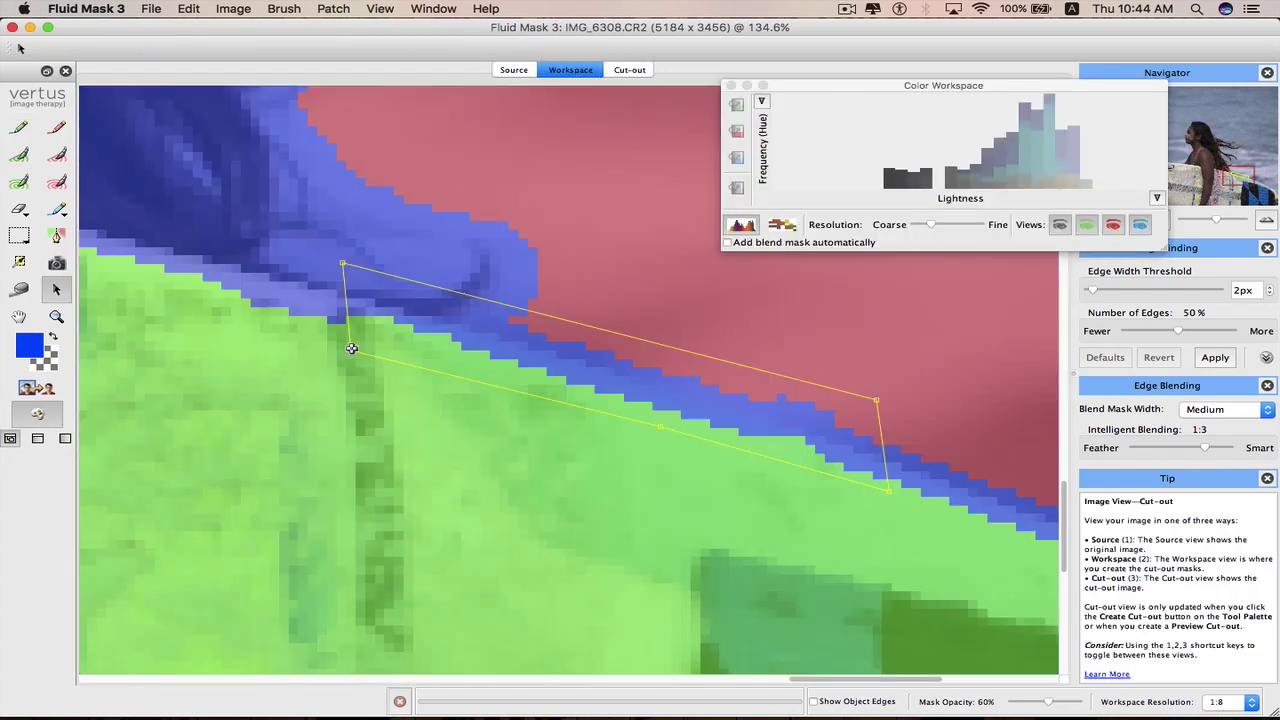
pyautogui.moveTo(347, 347); pyautogui.dragTo(214, 317)
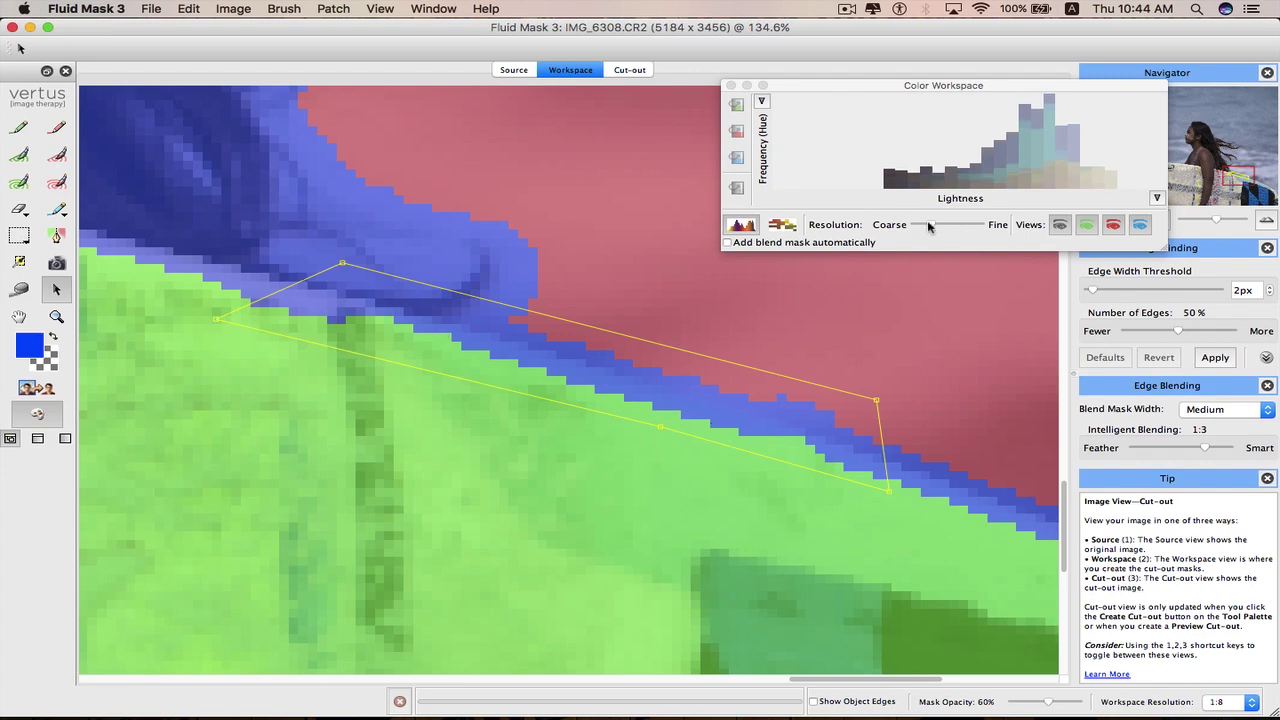
# - Sample and narrow a colour range in the histogram, then close the colour workspace
pyautogui.moveTo(909, 154); pyautogui.dragTo(1025, 166)
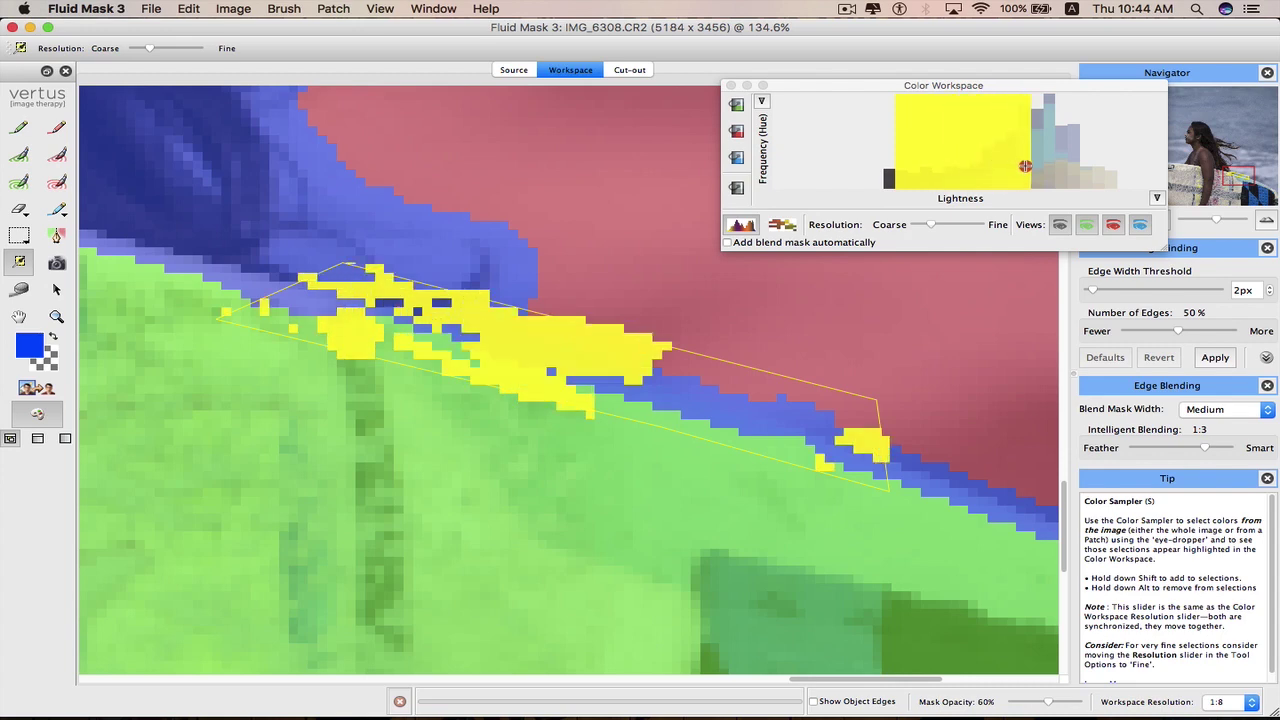
pyautogui.moveTo(884, 176); pyautogui.dragTo(925, 179)
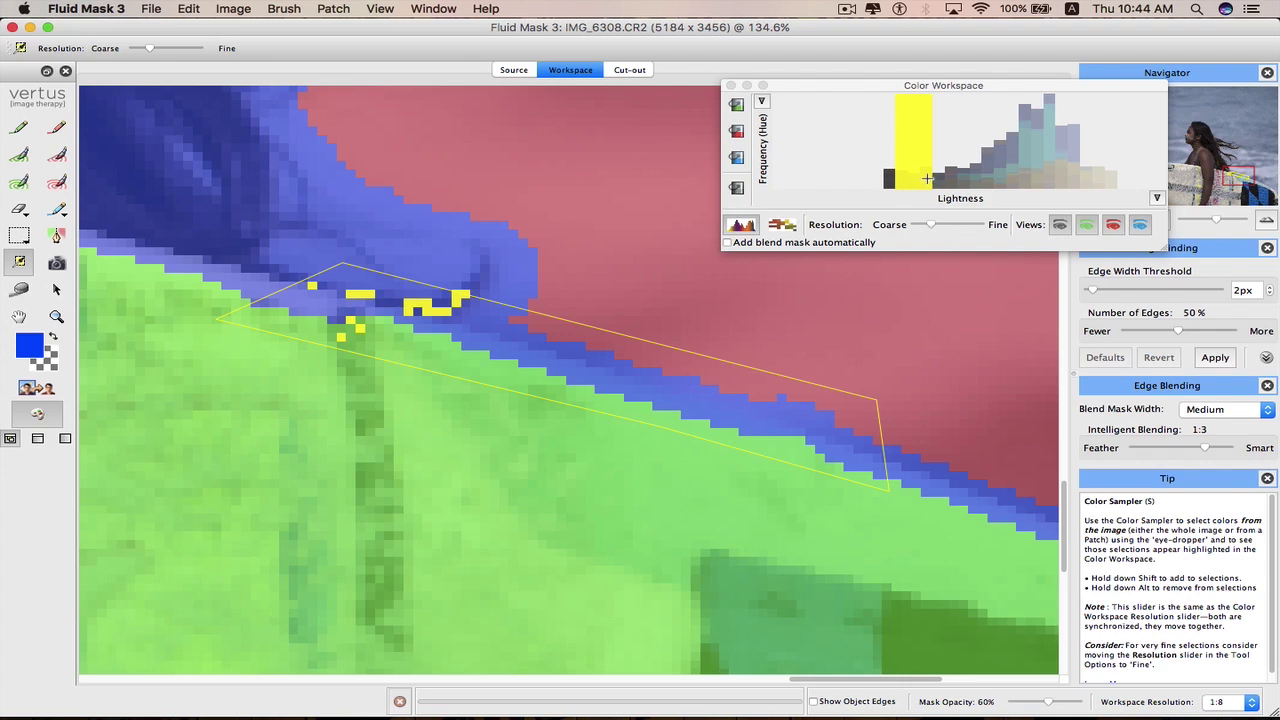
pyautogui.click(731, 85)
# - Open the board-edge patch's properties, extend it over the fin, and paint keep mask along the rail
pyautogui.rightClick(587, 380)
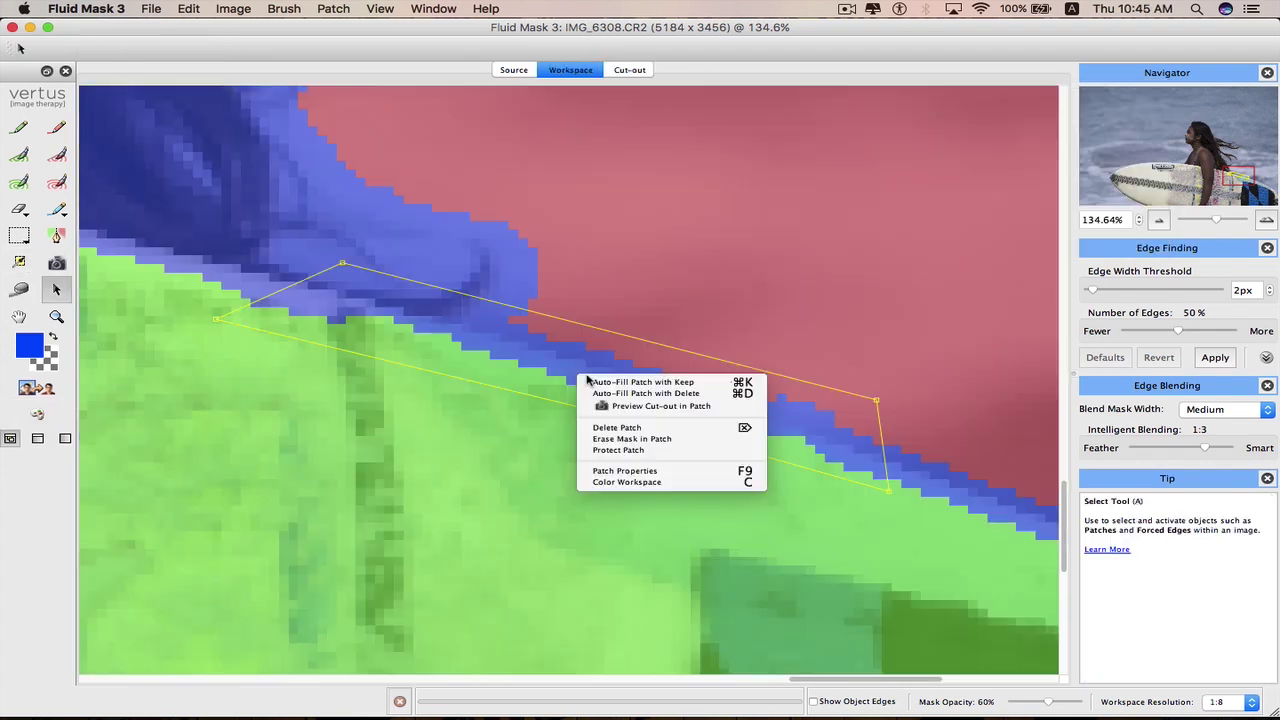
pyautogui.click(624, 470)
pyautogui.click(826, 266)
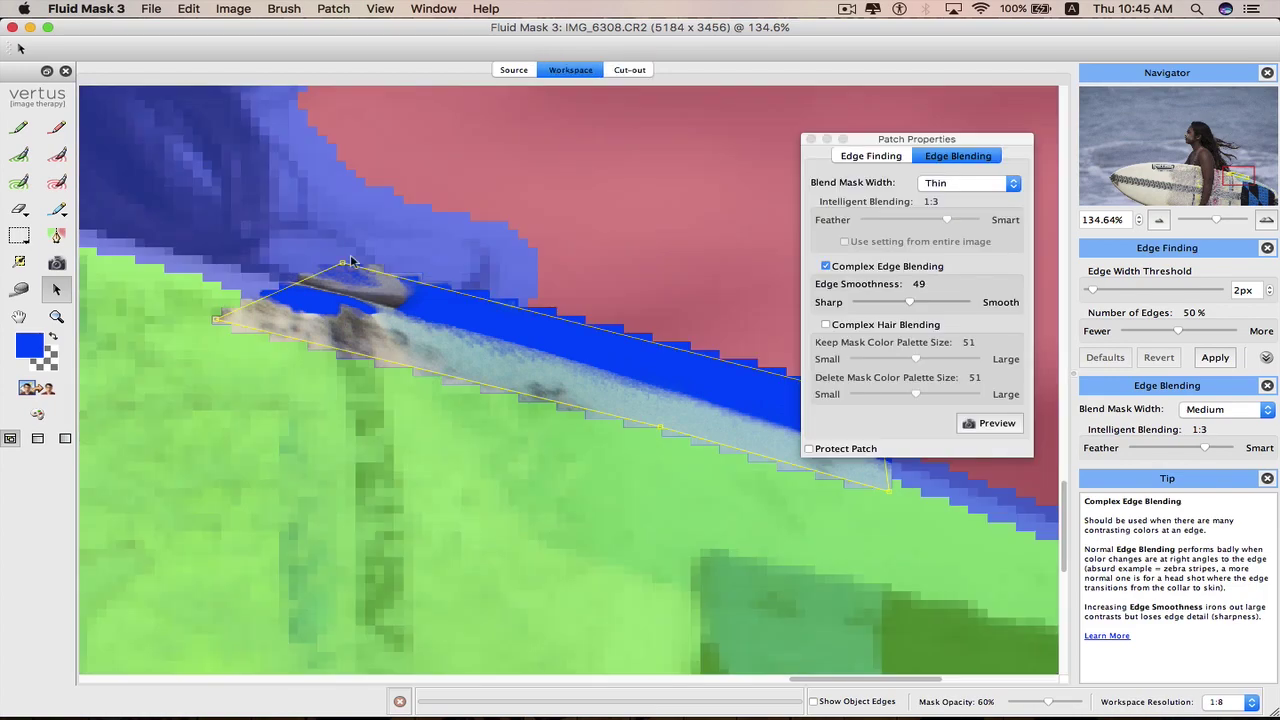
pyautogui.moveTo(342, 264); pyautogui.dragTo(250, 222)
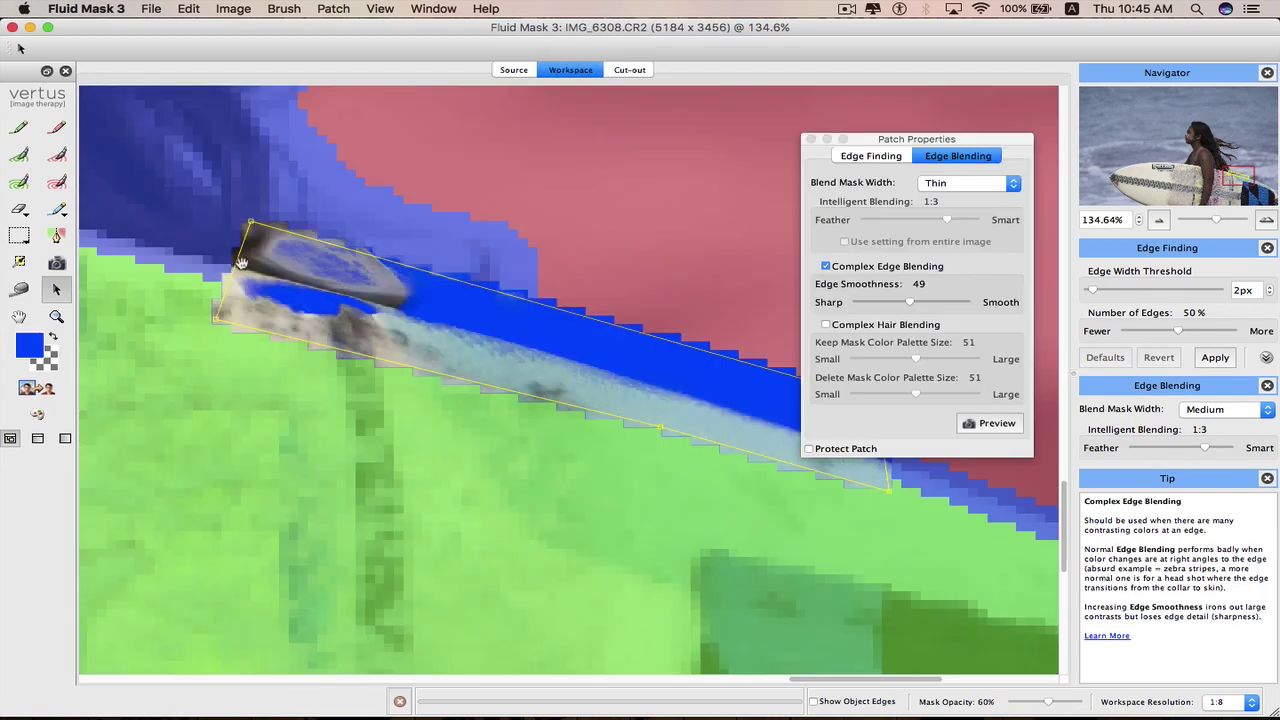
pyautogui.press('k')
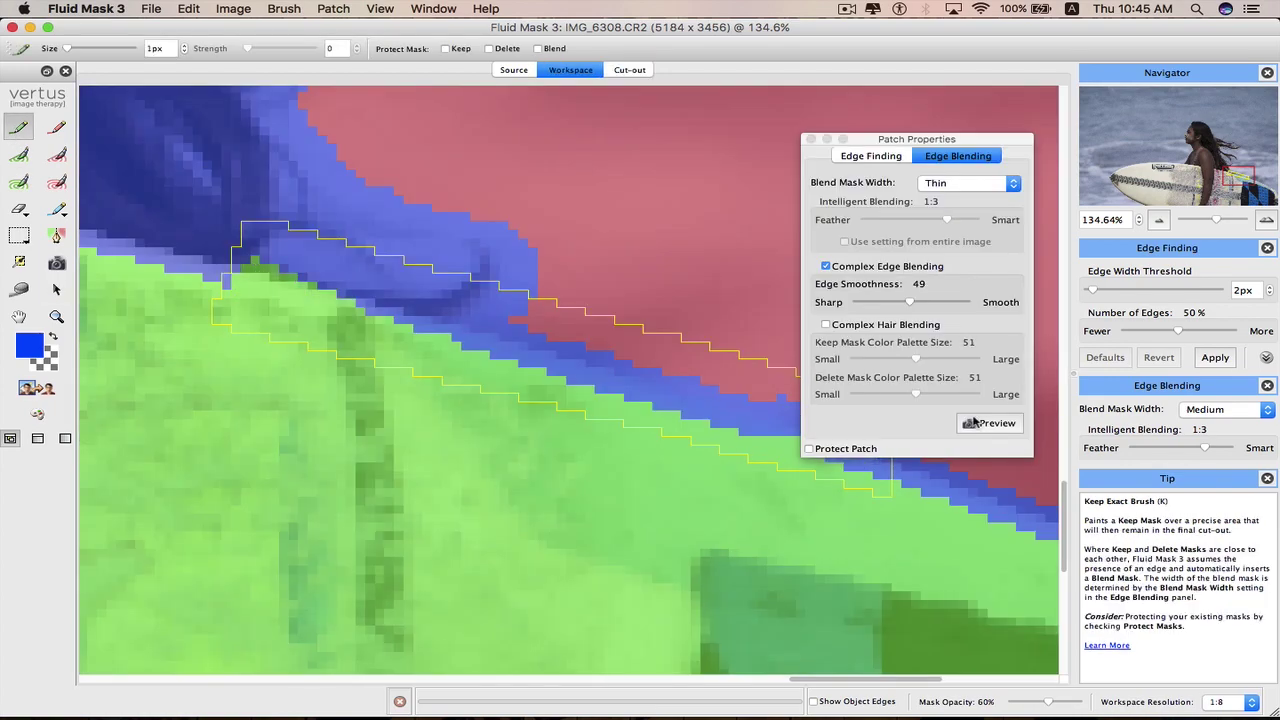
pyautogui.click(975, 422)
pyautogui.click(975, 422)
pyautogui.moveTo(395, 322); pyautogui.dragTo(587, 383)
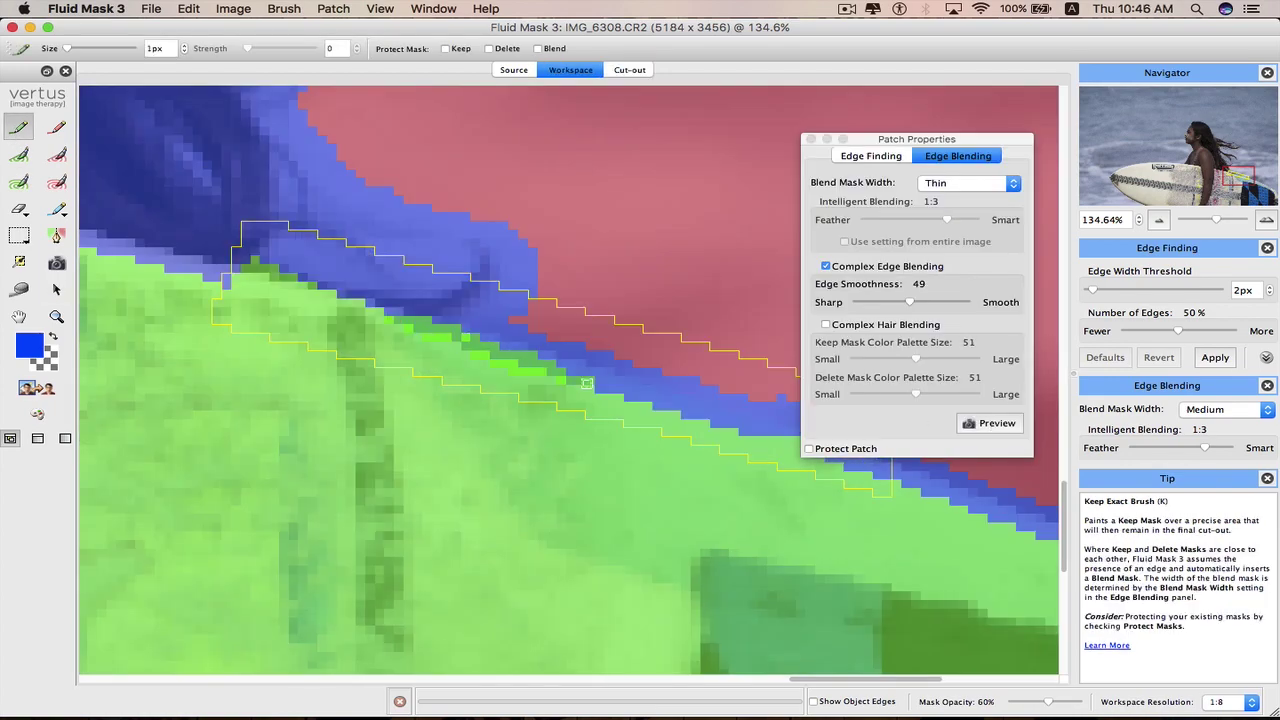
# - Paint exact delete mask over the fin area
pyautogui.press('d')
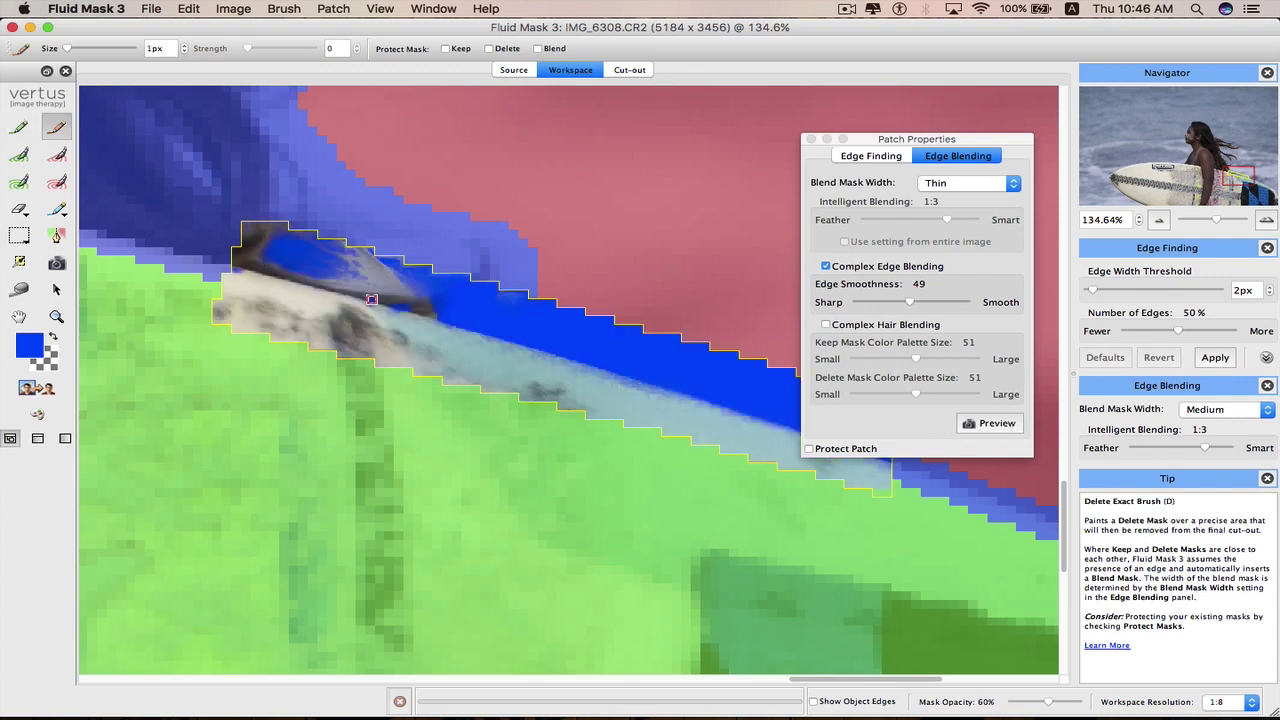
pyautogui.moveTo(400, 307); pyautogui.dragTo(345, 296)
pyautogui.press('k')
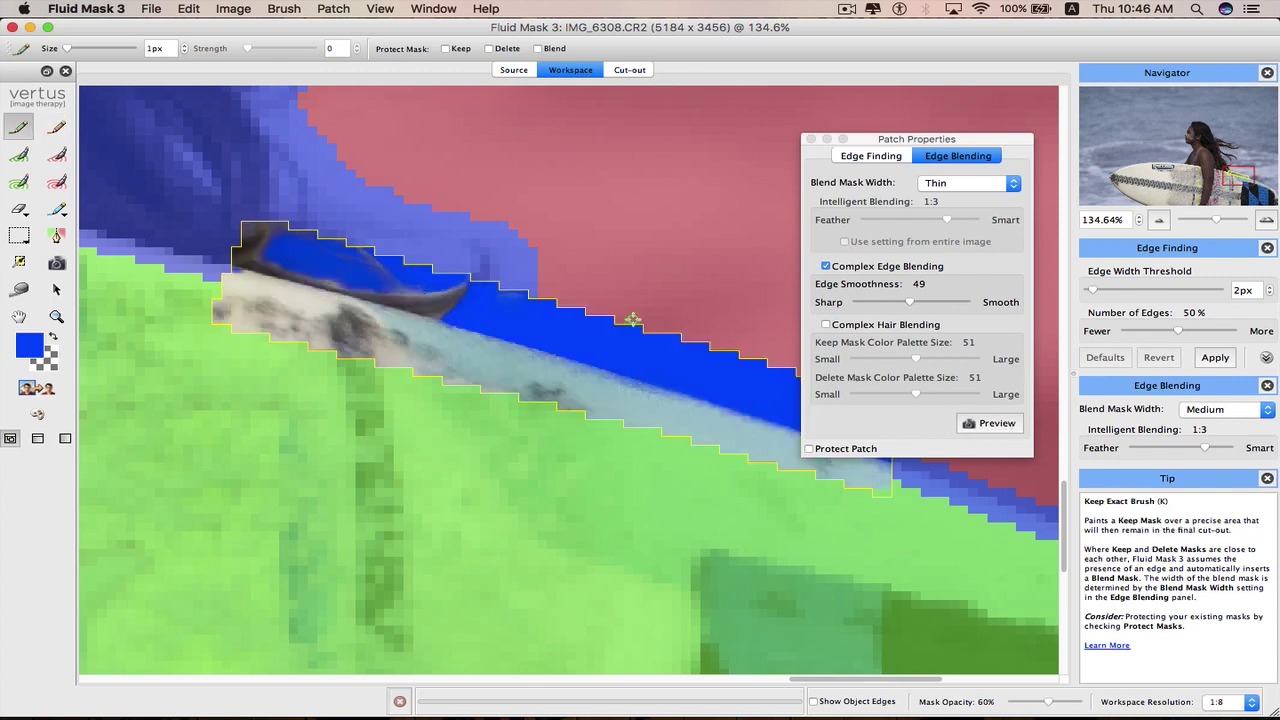
pyautogui.press('a')
pyautogui.press('h')
# - Extend the rail patch leftward and paint exact keep mask along its edge
pyautogui.moveTo(251, 303); pyautogui.dragTo(591, 480)
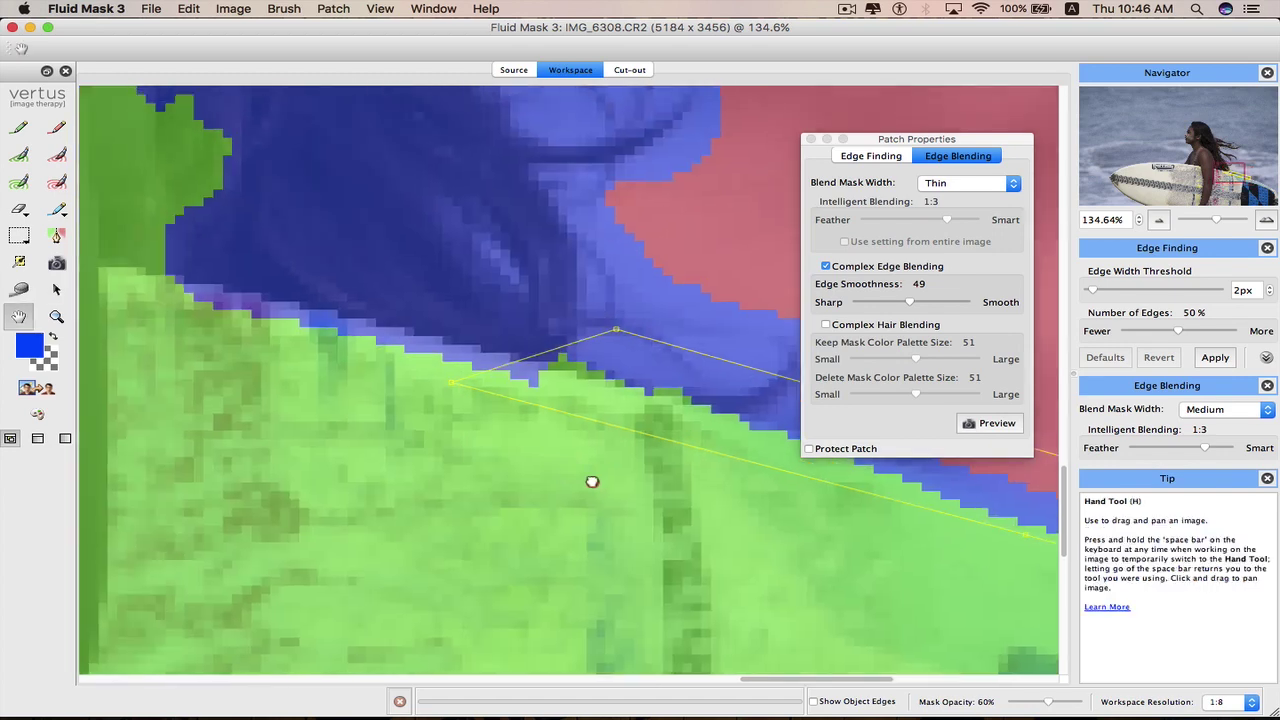
pyautogui.click(57, 290)
pyautogui.moveTo(668, 357)
pyautogui.mouseDown()
pyautogui.moveTo(206, 337)
pyautogui.moveTo(498, 406)
pyautogui.mouseUp()
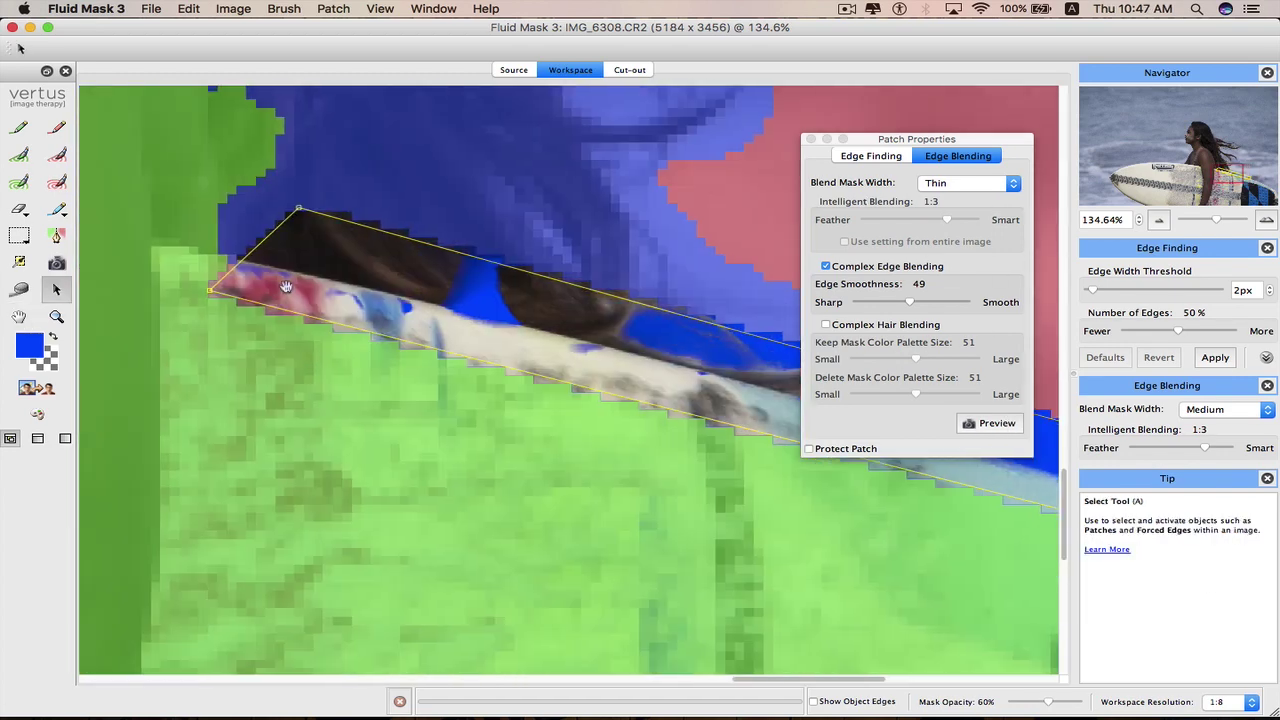
pyautogui.press('k')
pyautogui.moveTo(231, 256); pyautogui.dragTo(551, 351)
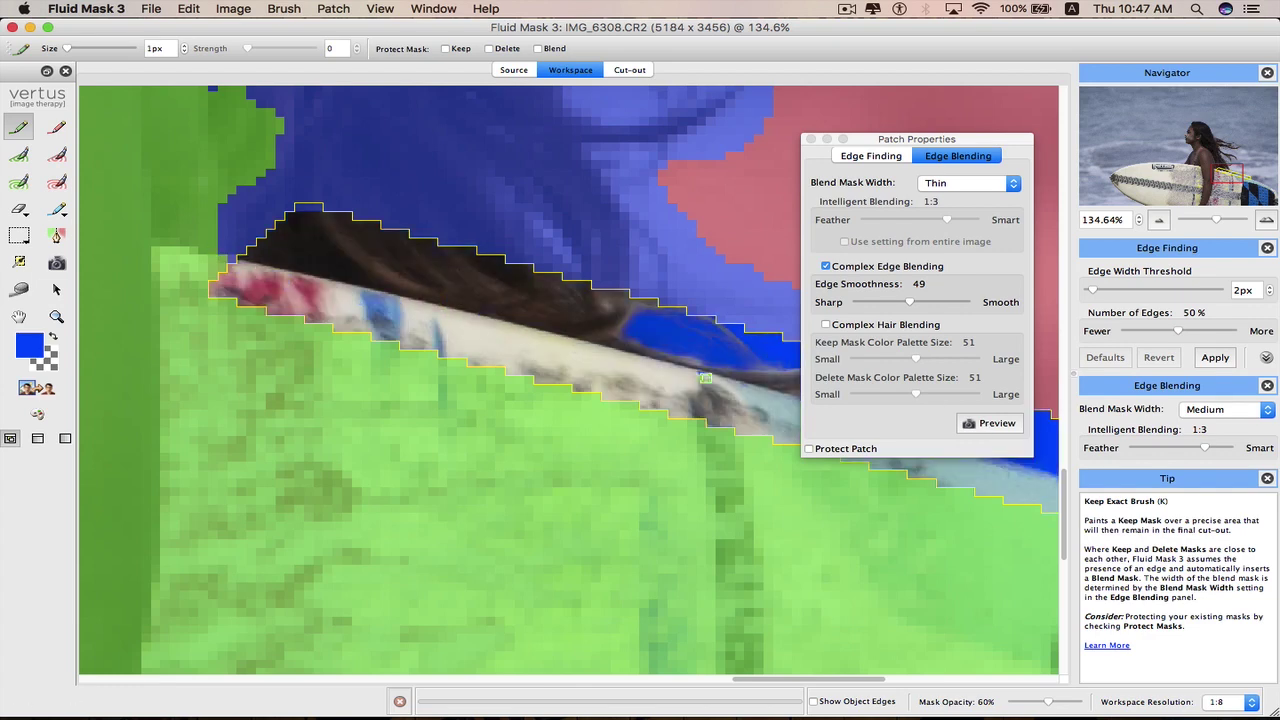
pyautogui.scroll(-5, 830, 450)
pyautogui.hscroll(5, 830, 450)
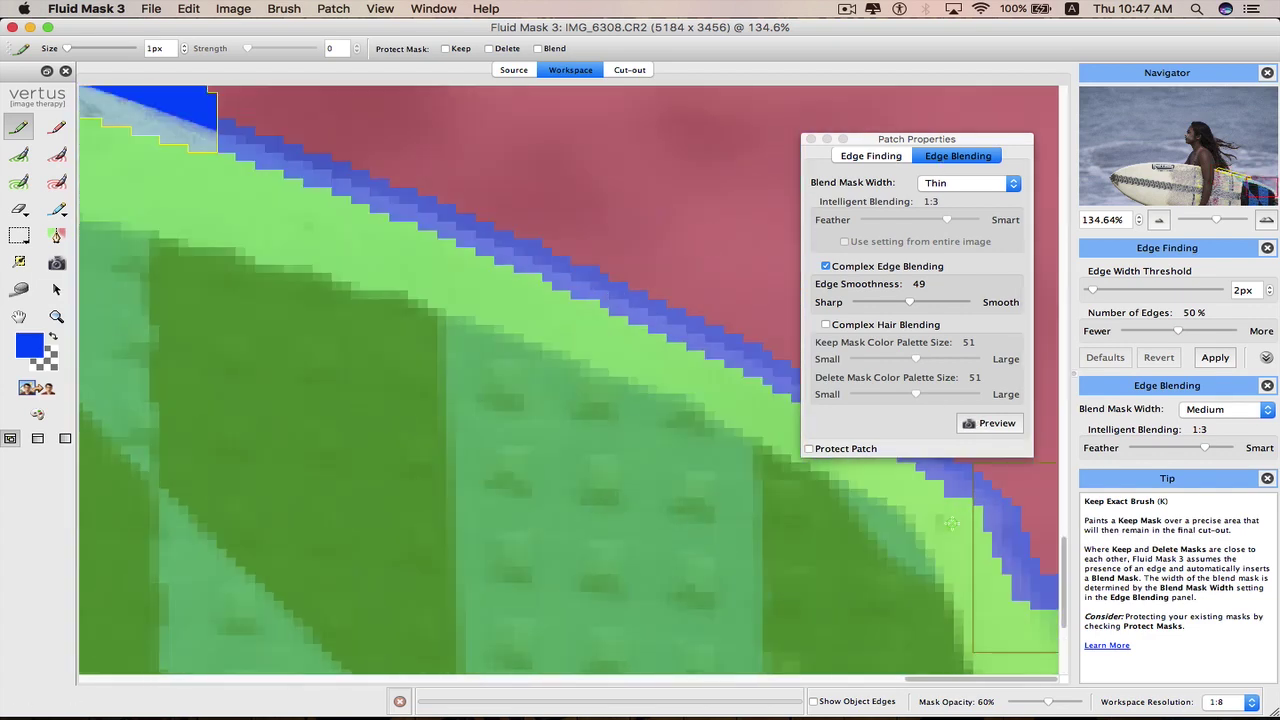
# - Set the lower-right patch's blend mask width to Thin and preview its cut-out
pyautogui.press('a')
pyautogui.click(1005, 520)
pyautogui.click(975, 183)
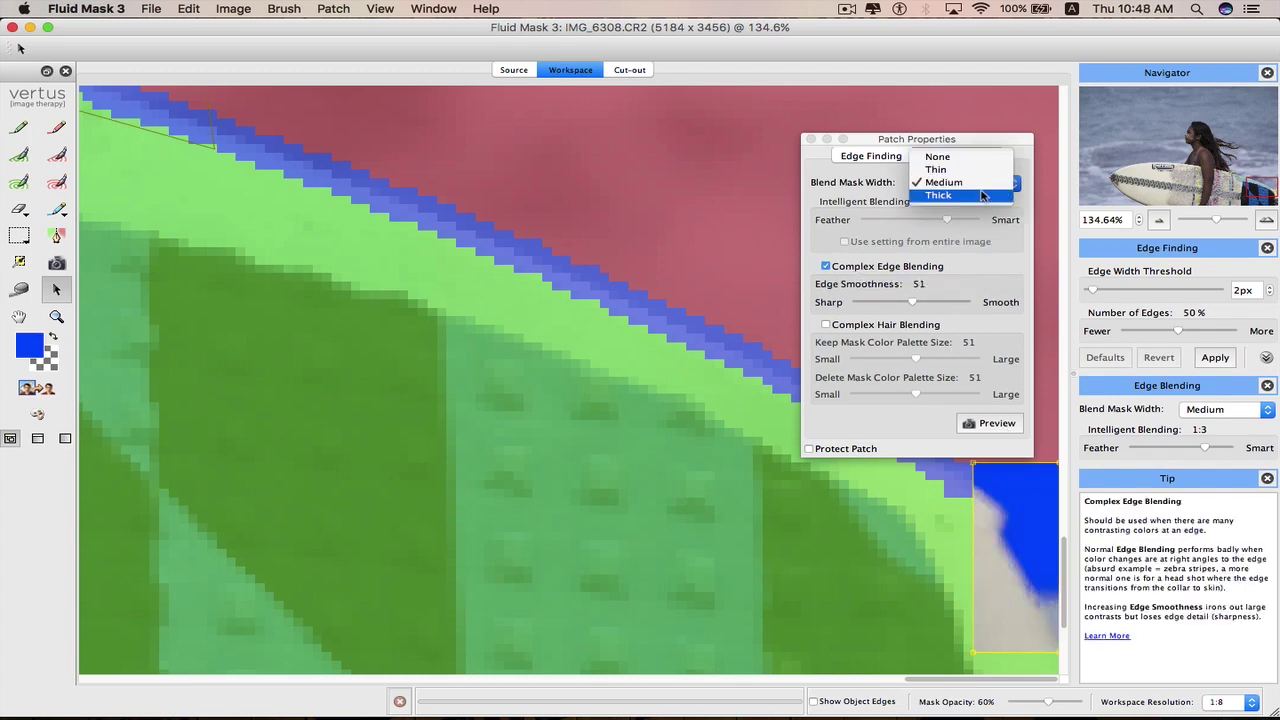
pyautogui.click(936, 169)
pyautogui.press('d')
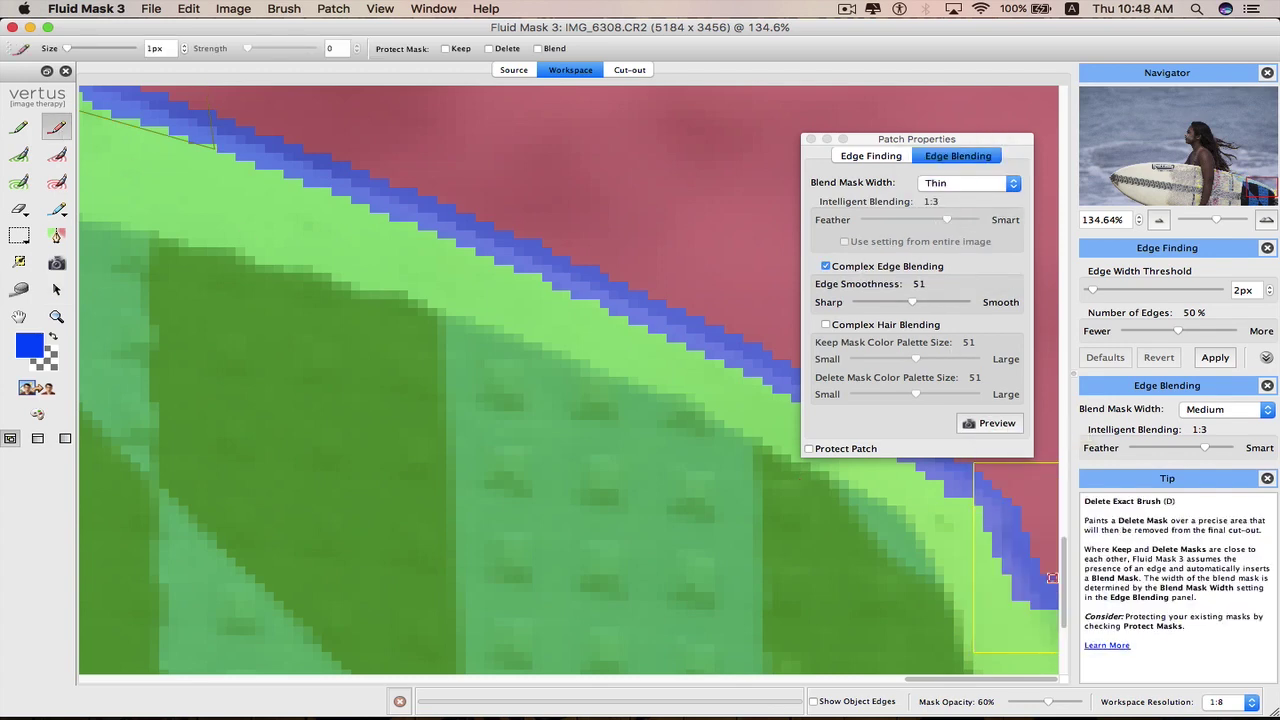
pyautogui.click(995, 423)
pyautogui.click(1005, 423)
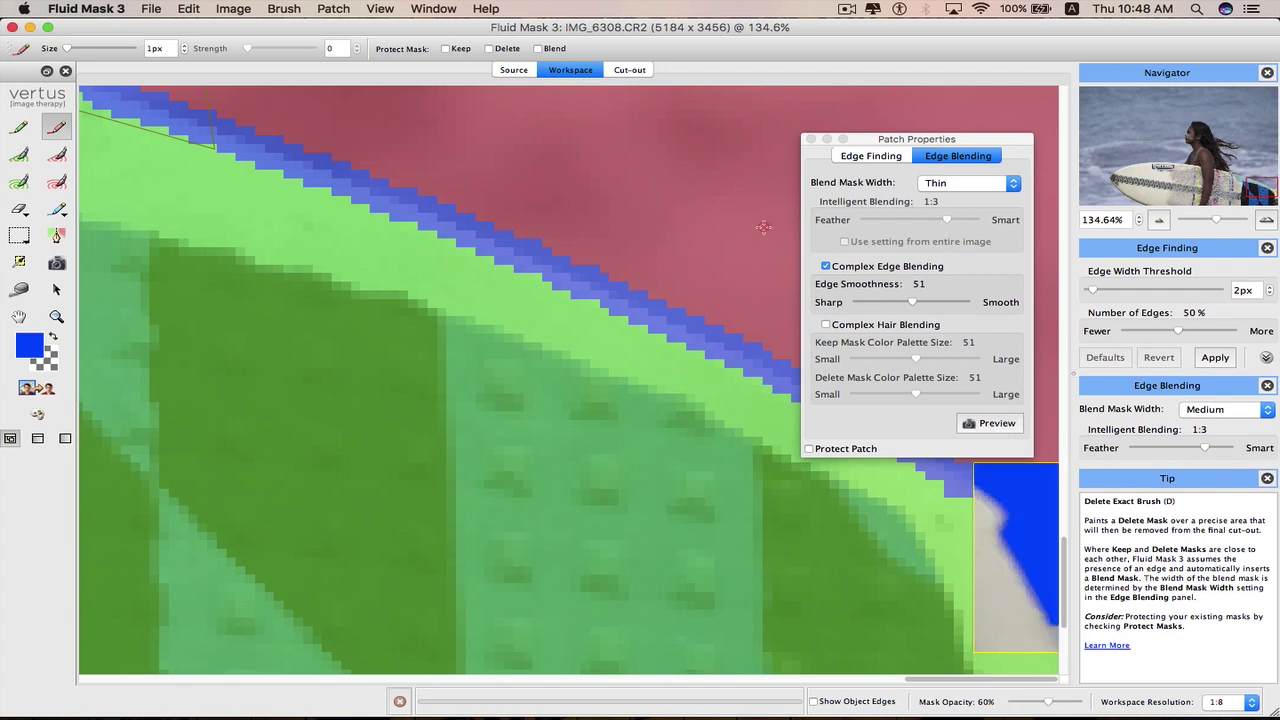
# - Close Patch Properties and zoom out to fit the whole image
pyautogui.scroll(8, 763, 228)
pyautogui.scroll(2, 763, 228)
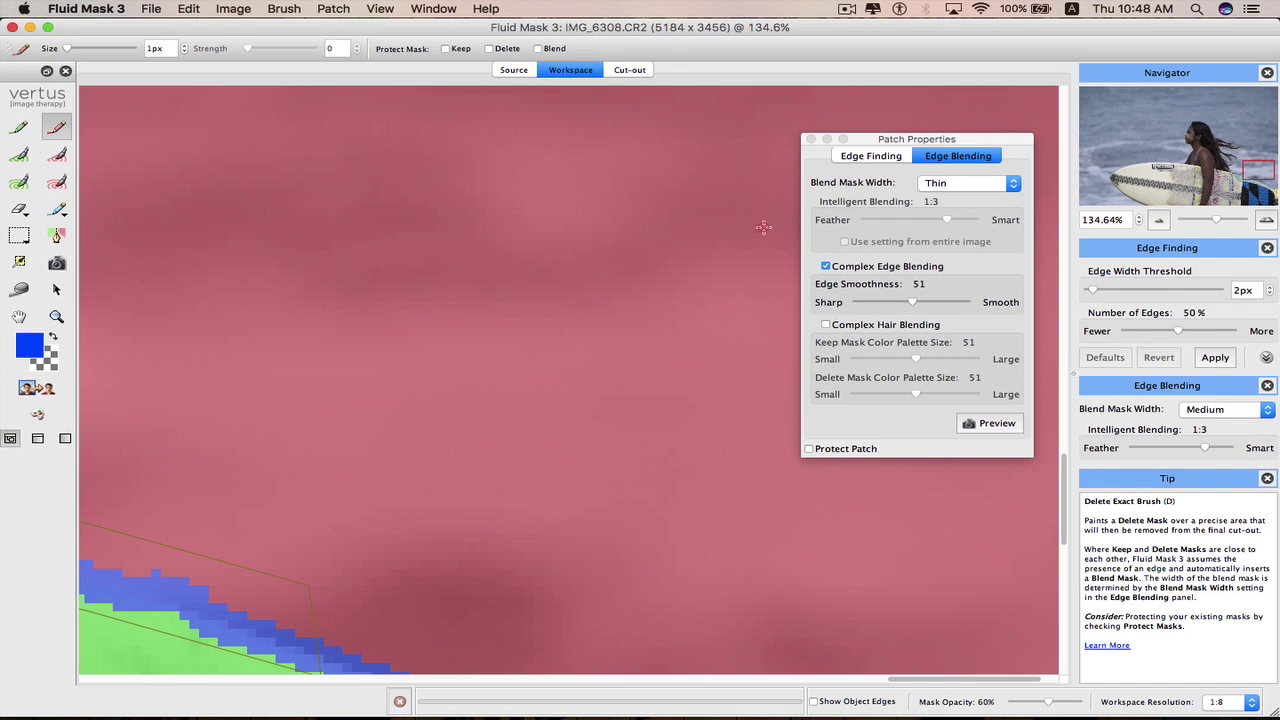
pyautogui.click(811, 140)
pyautogui.press('super+0')
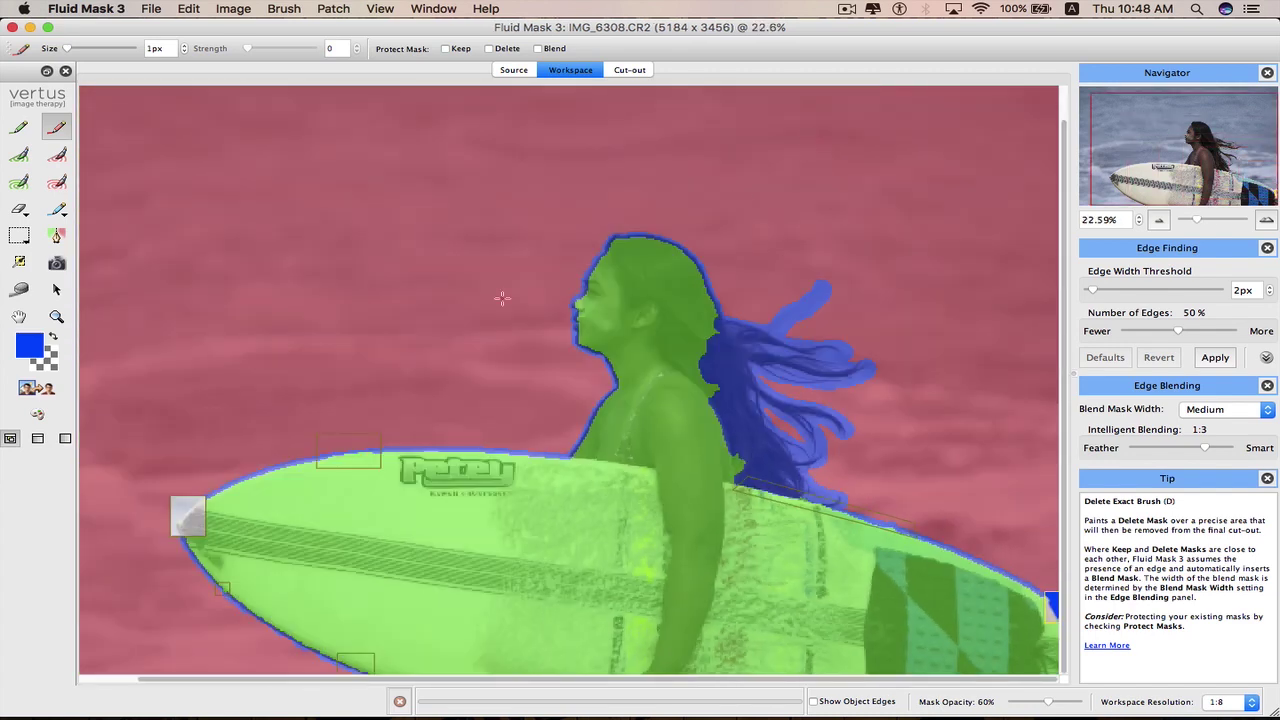
# - Check the cut-out, then zoom the mask view to about 134% on the blowing hair strands
pyautogui.press('t')
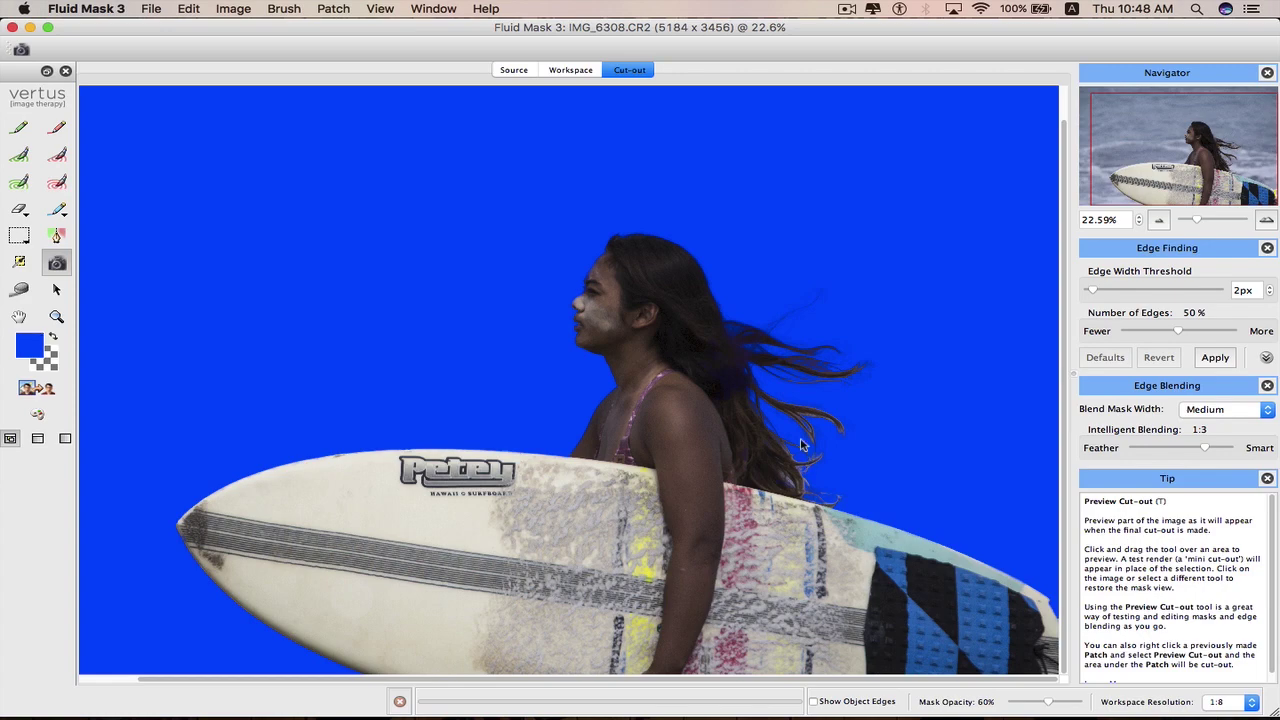
pyautogui.click(573, 69)
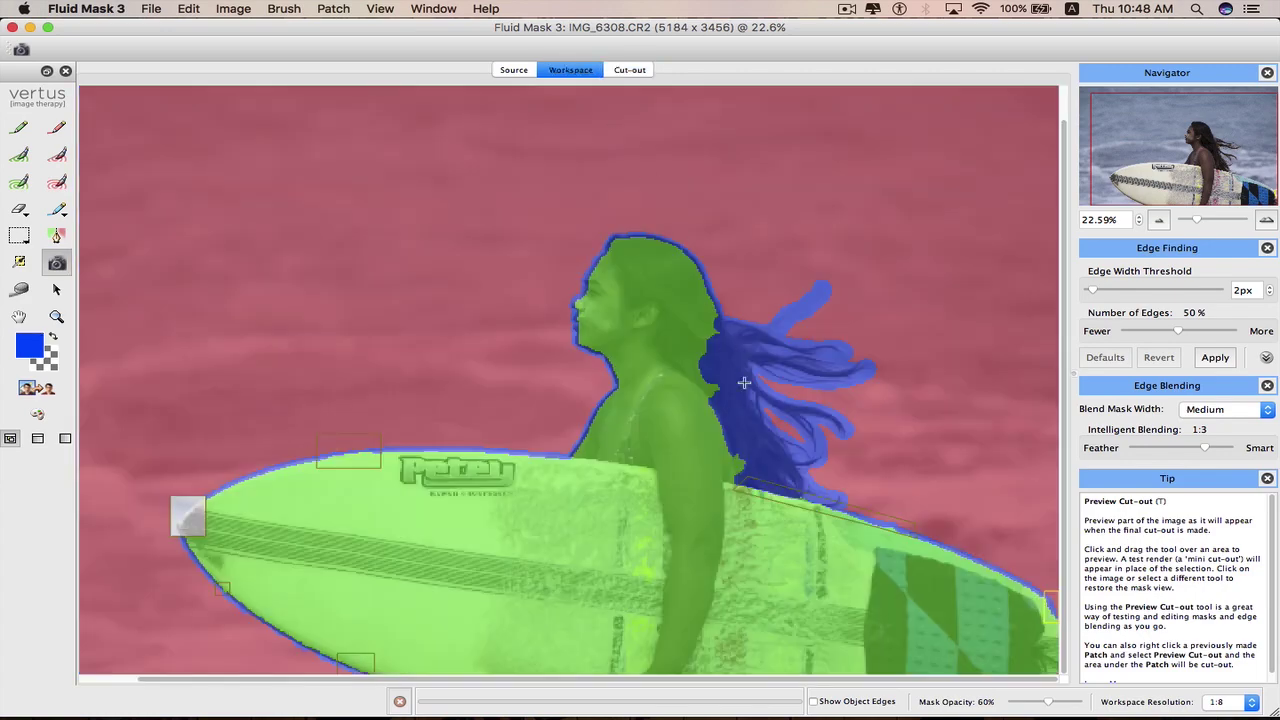
pyautogui.scroll(3, 785, 461)
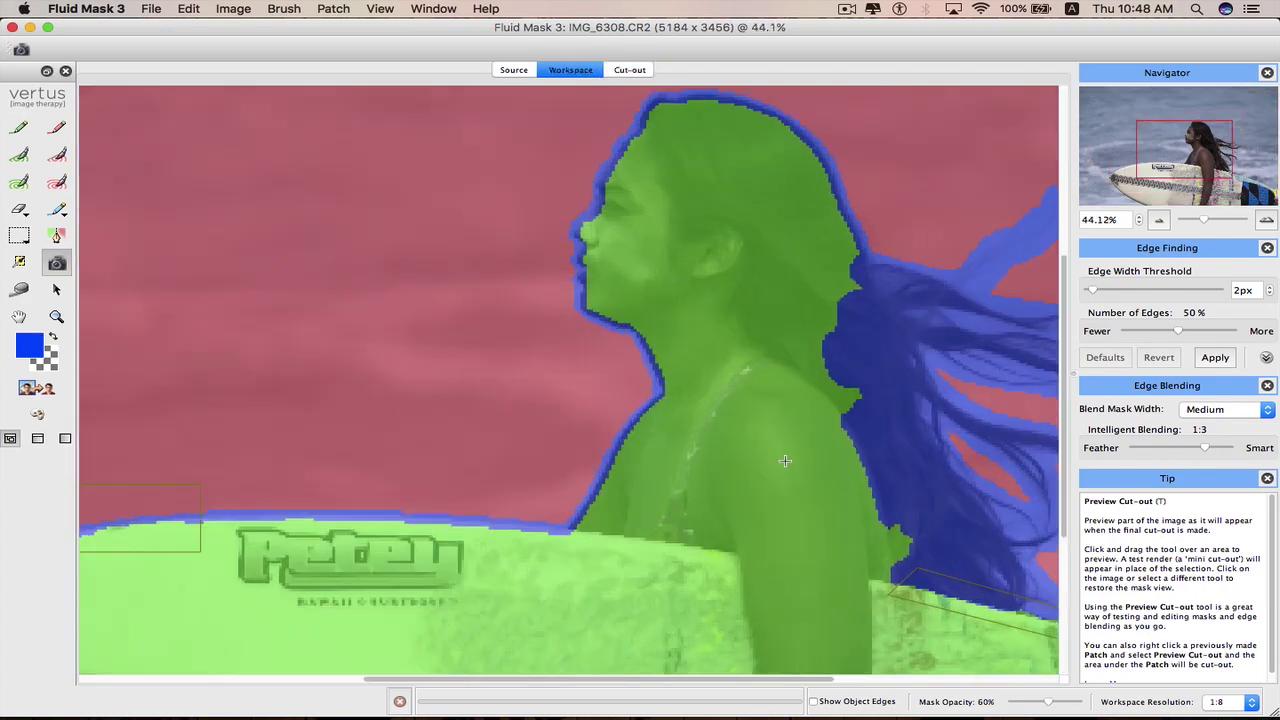
pyautogui.scroll(3, 785, 461)
pyautogui.scroll(2, 785, 461)
pyautogui.hscroll(3, 785, 461)
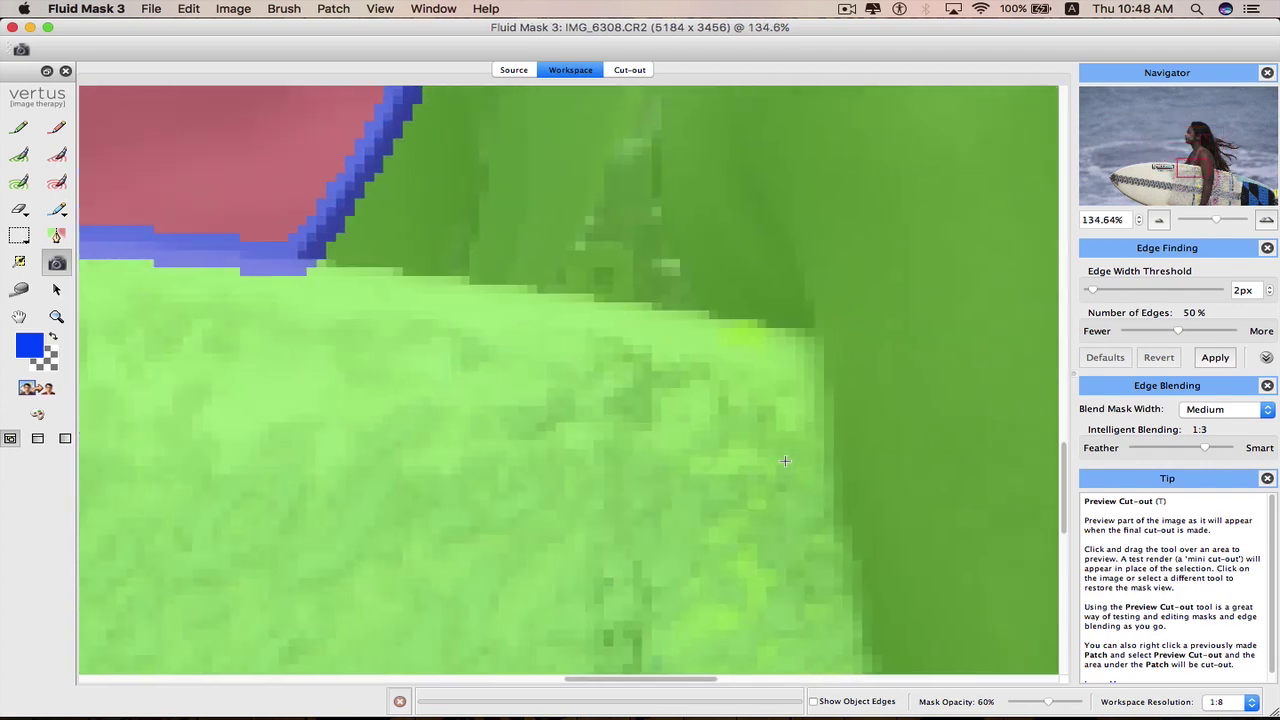
pyautogui.hscroll(3, 785, 461)
pyautogui.hscroll(3, 785, 461)
pyautogui.hscroll(3, 785, 461)
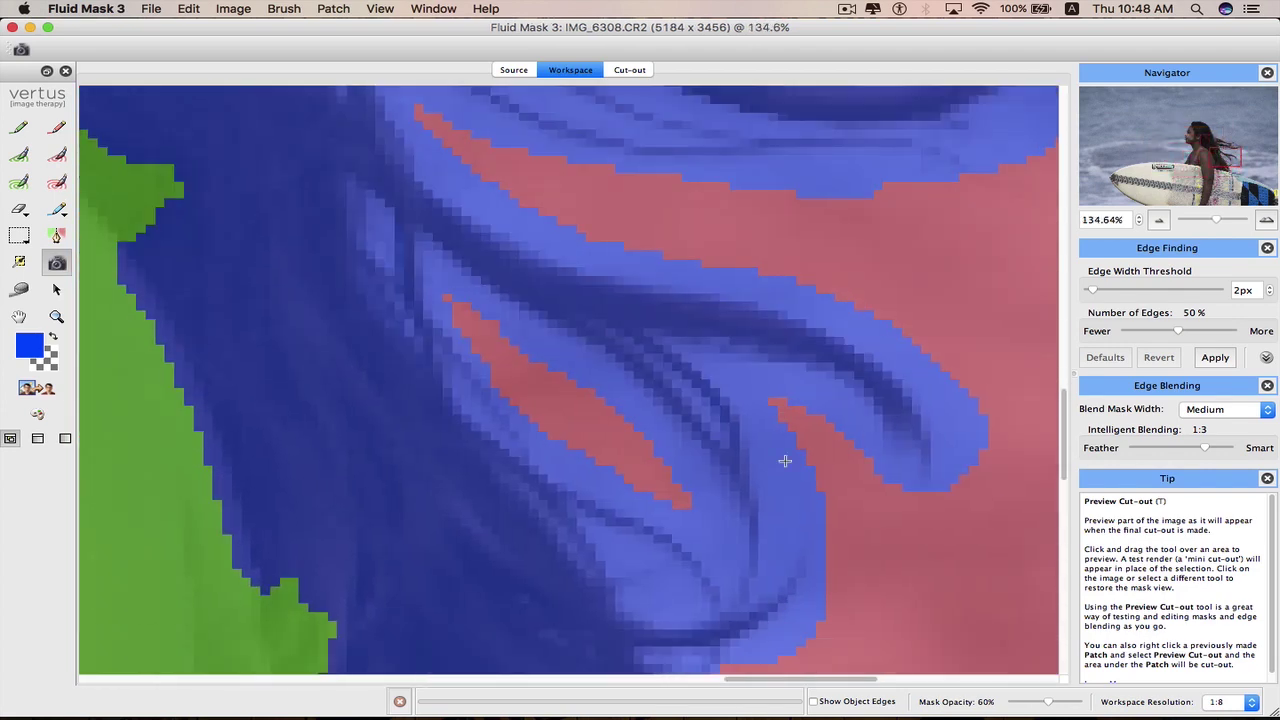
pyautogui.scroll(-2, 785, 461)
pyautogui.scroll(-2, 785, 461)
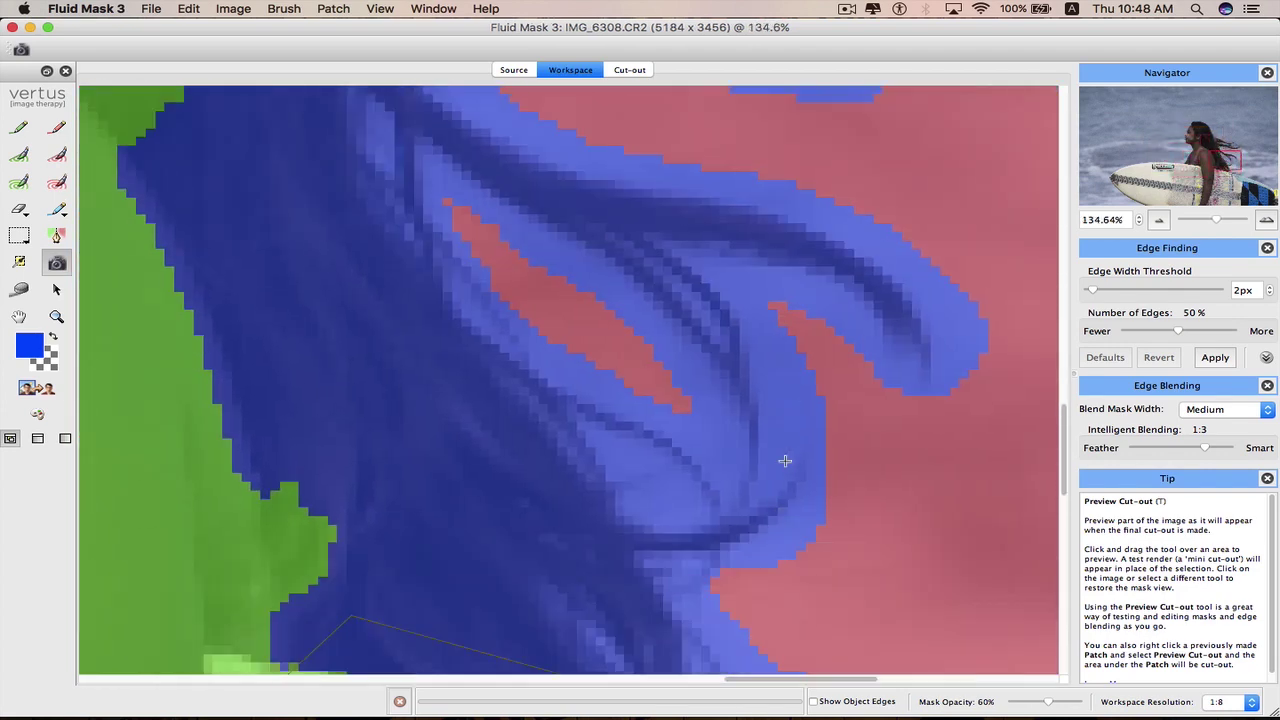
# - Pick the Delete Exact brush at Thin blend width and mark sky gaps between hair strands
pyautogui.click(56, 127)
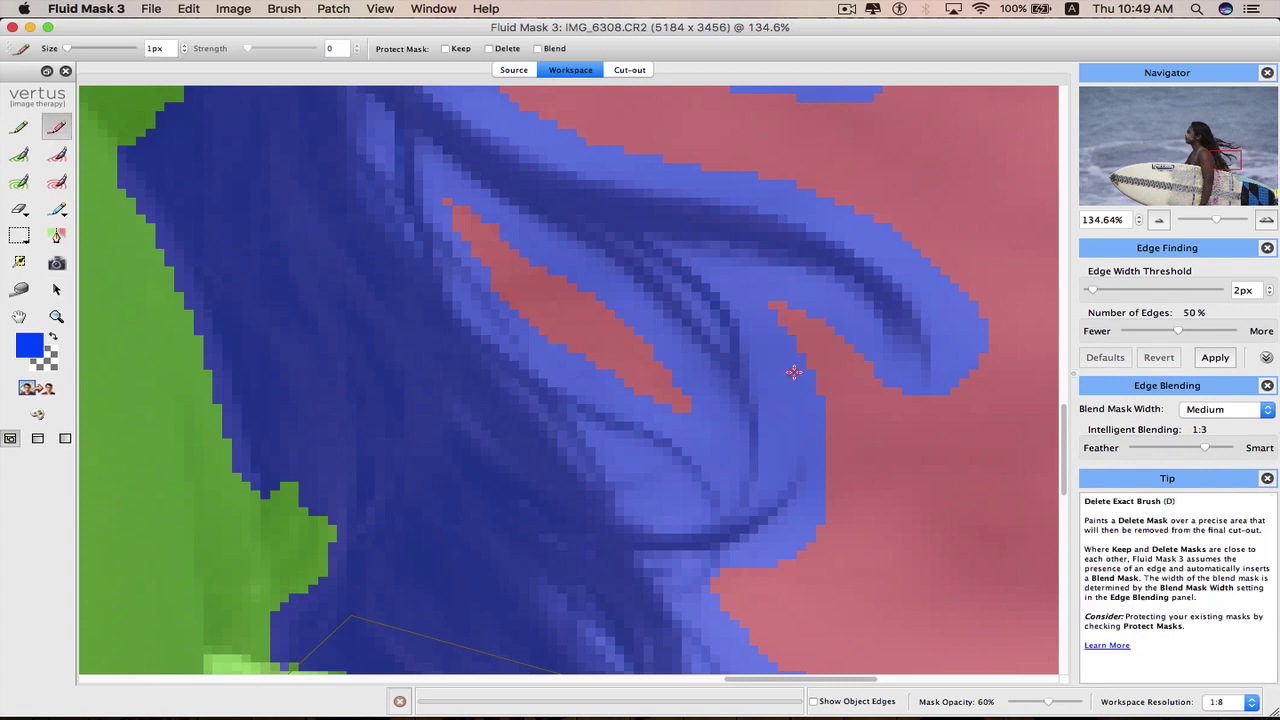
pyautogui.click(1226, 409)
pyautogui.click(1226, 391)
pyautogui.moveTo(800, 395)
pyautogui.mouseDown()
pyautogui.moveTo(760, 290)
pyautogui.moveTo(900, 395)
pyautogui.mouseUp()
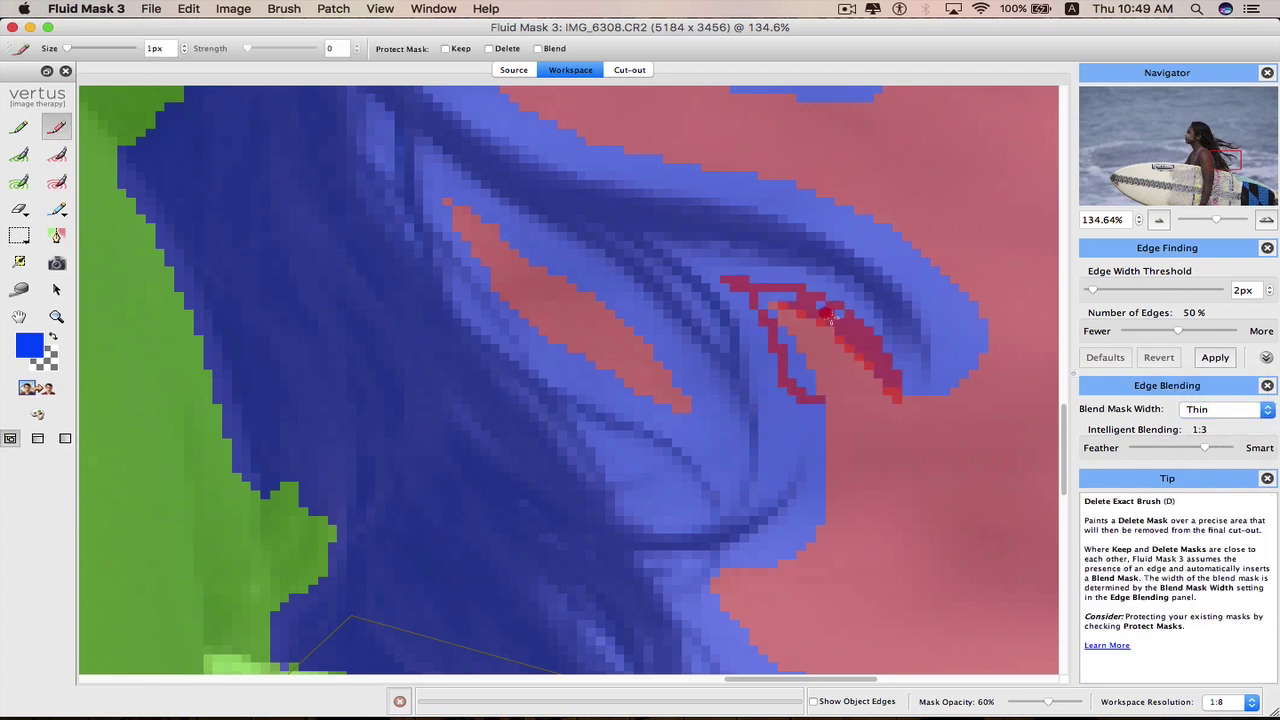
pyautogui.moveTo(770, 300)
pyautogui.mouseDown()
pyautogui.moveTo(825, 510)
pyautogui.moveTo(760, 560)
pyautogui.mouseUp()
pyautogui.moveTo(443, 181)
pyautogui.mouseDown()
pyautogui.moveTo(651, 349)
pyautogui.moveTo(549, 340)
pyautogui.moveTo(470, 242)
pyautogui.mouseUp()
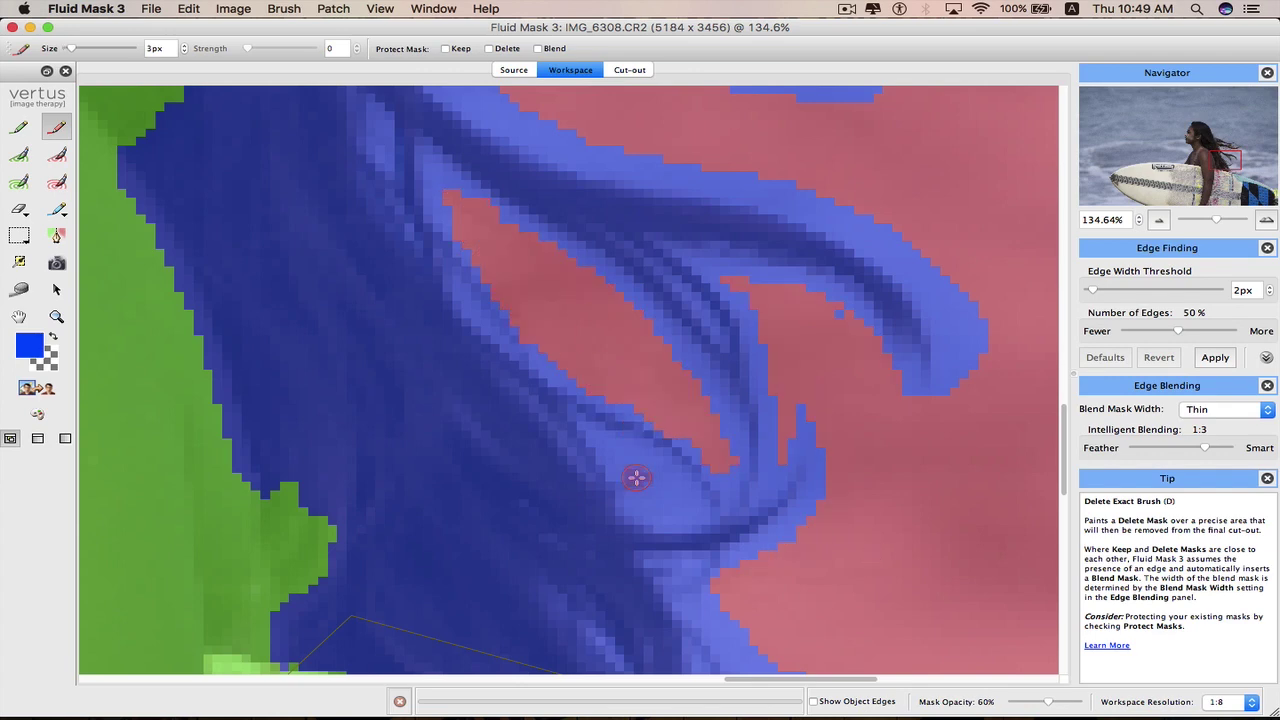
# - Add more delete spots and strokes across the remaining gaps in the hair
pyautogui.click(622, 462)
pyautogui.click(668, 505)
pyautogui.hscroll(5, 730, 532)
pyautogui.moveTo(850, 165); pyautogui.dragTo(835, 215)
pyautogui.scroll(3, 835, 215)
pyautogui.moveTo(314, 200); pyautogui.dragTo(816, 450)
pyautogui.scroll(2, 916, 457)
pyautogui.hscroll(2, 916, 457)
pyautogui.moveTo(545, 525); pyautogui.dragTo(700, 520)
pyautogui.moveTo(870, 330); pyautogui.dragTo(800, 460)
pyautogui.moveTo(590, 330)
pyautogui.mouseDown()
pyautogui.moveTo(650, 237)
pyautogui.moveTo(697, 386)
pyautogui.mouseUp()
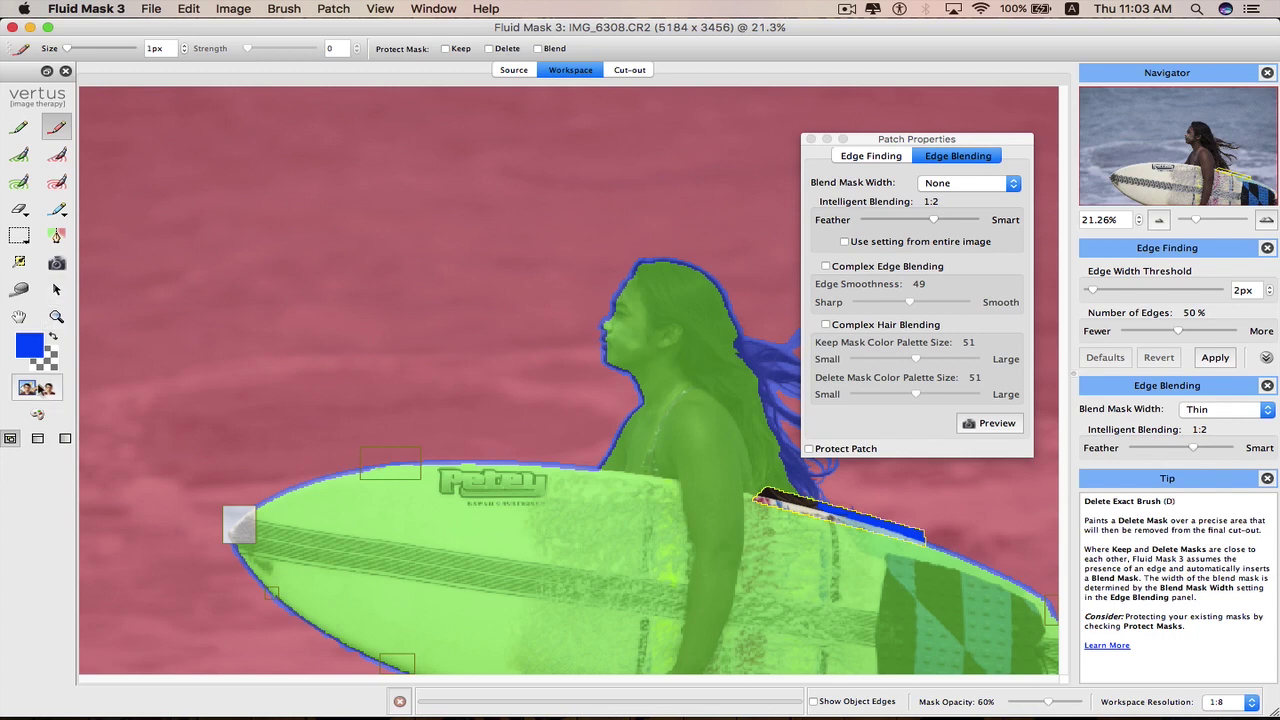
# - Render the final cut-out and use File > Save and Apply to send it to Photoshop
pyautogui.click(37, 387)
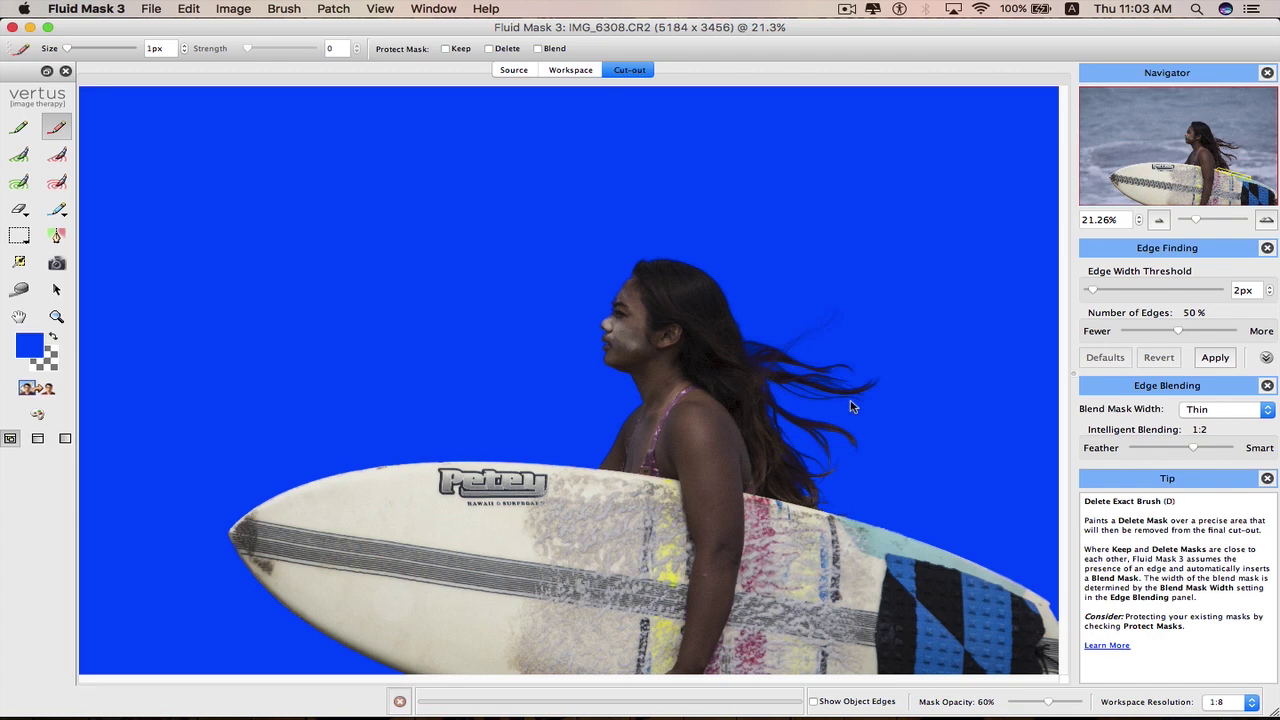
pyautogui.click(156, 13)
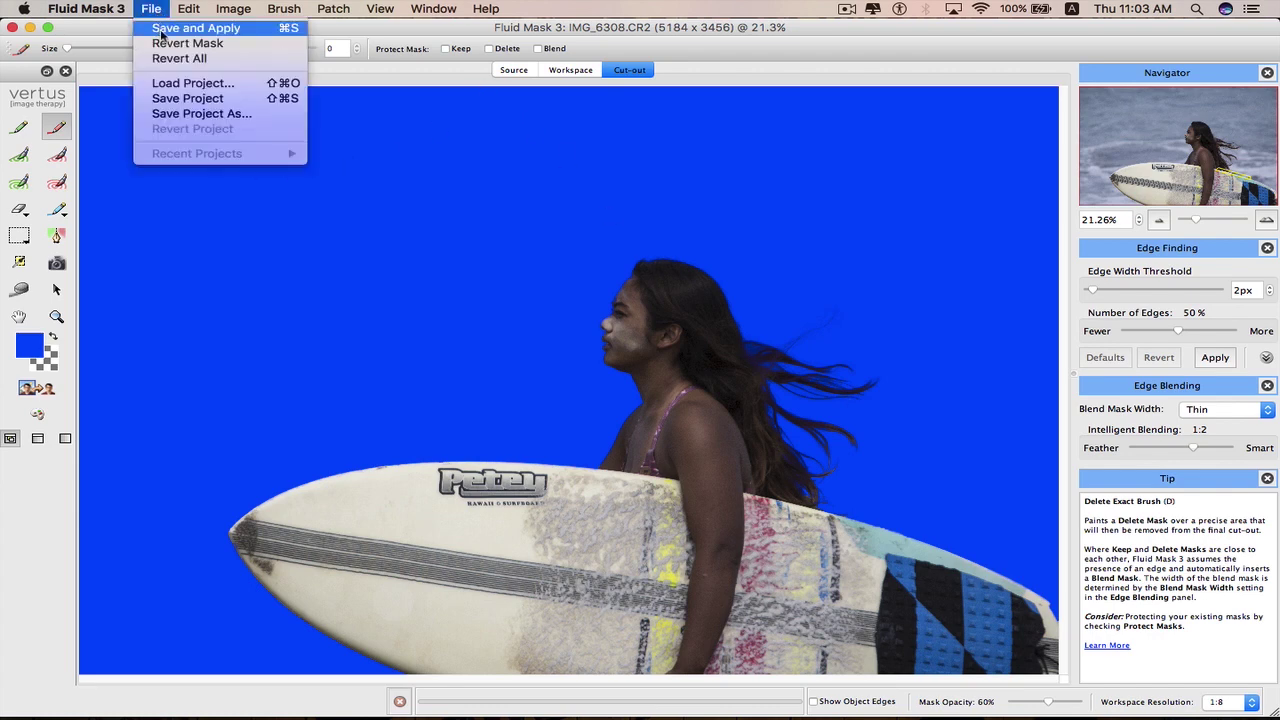
pyautogui.click(160, 30)
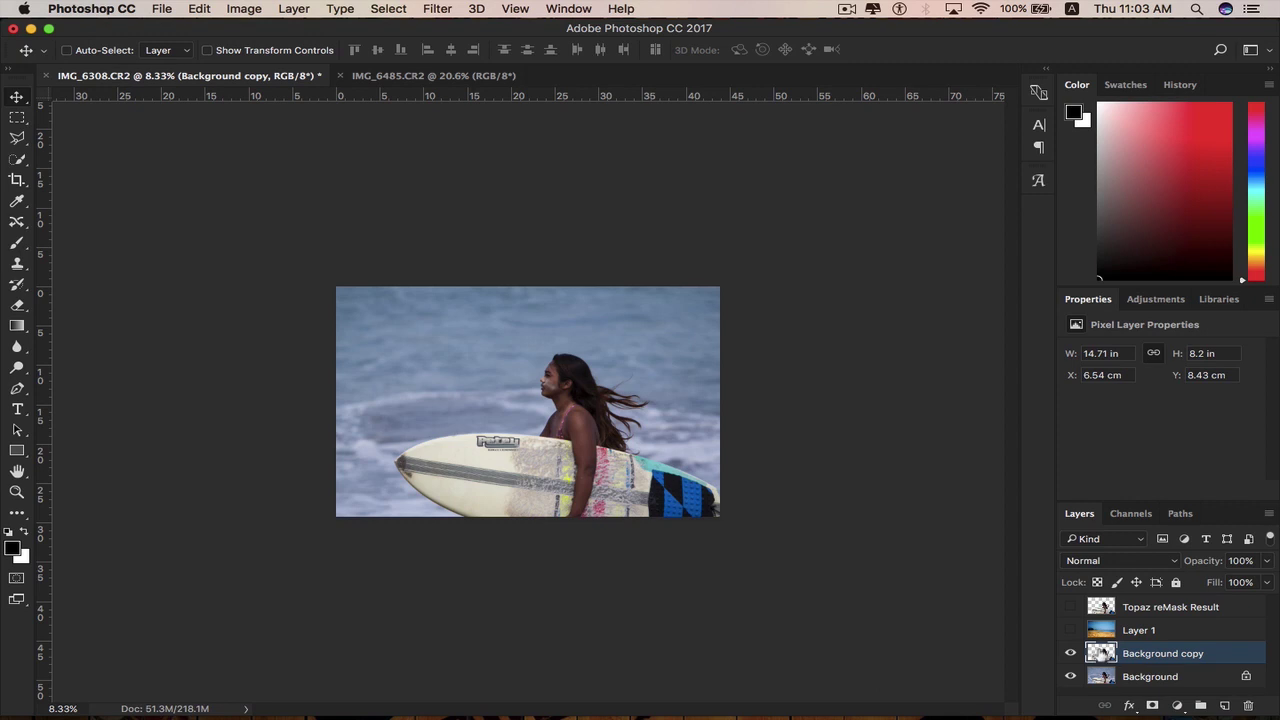
# - Hide the Background layer and compare the Topaz reMask Result against the Background copy cut-out
pyautogui.click(1071, 676)
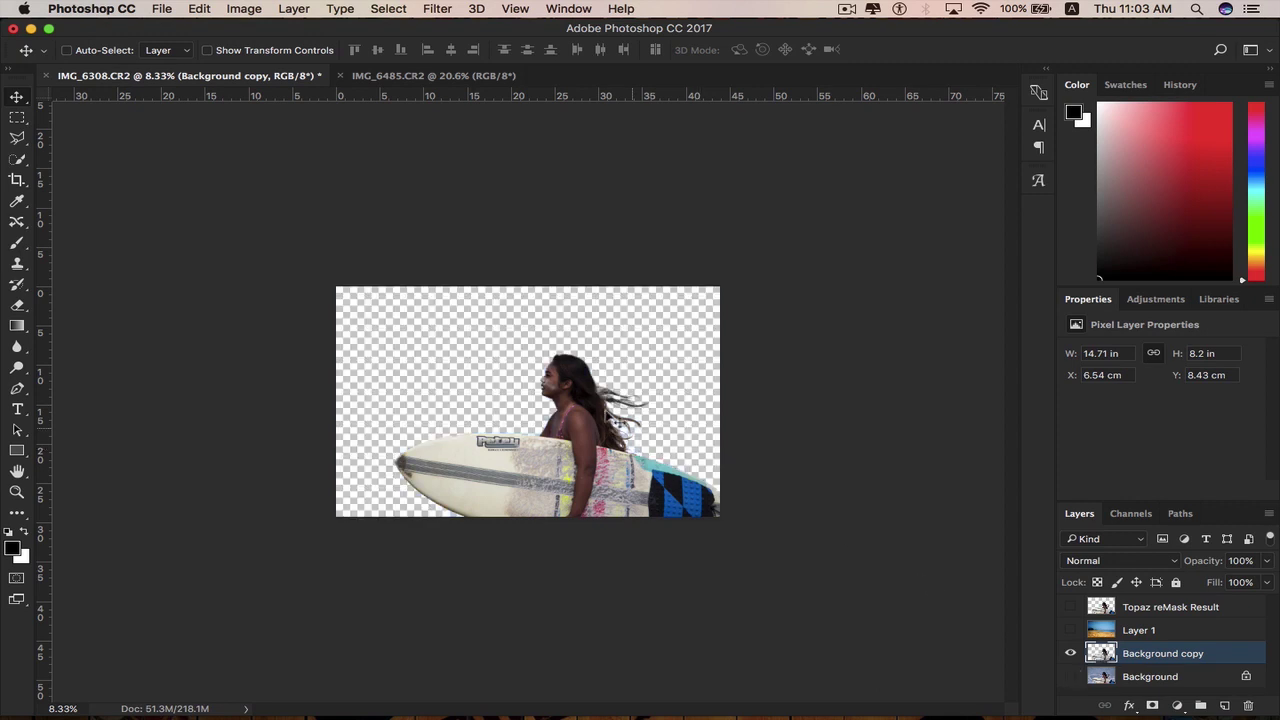
pyautogui.click(1068, 608)
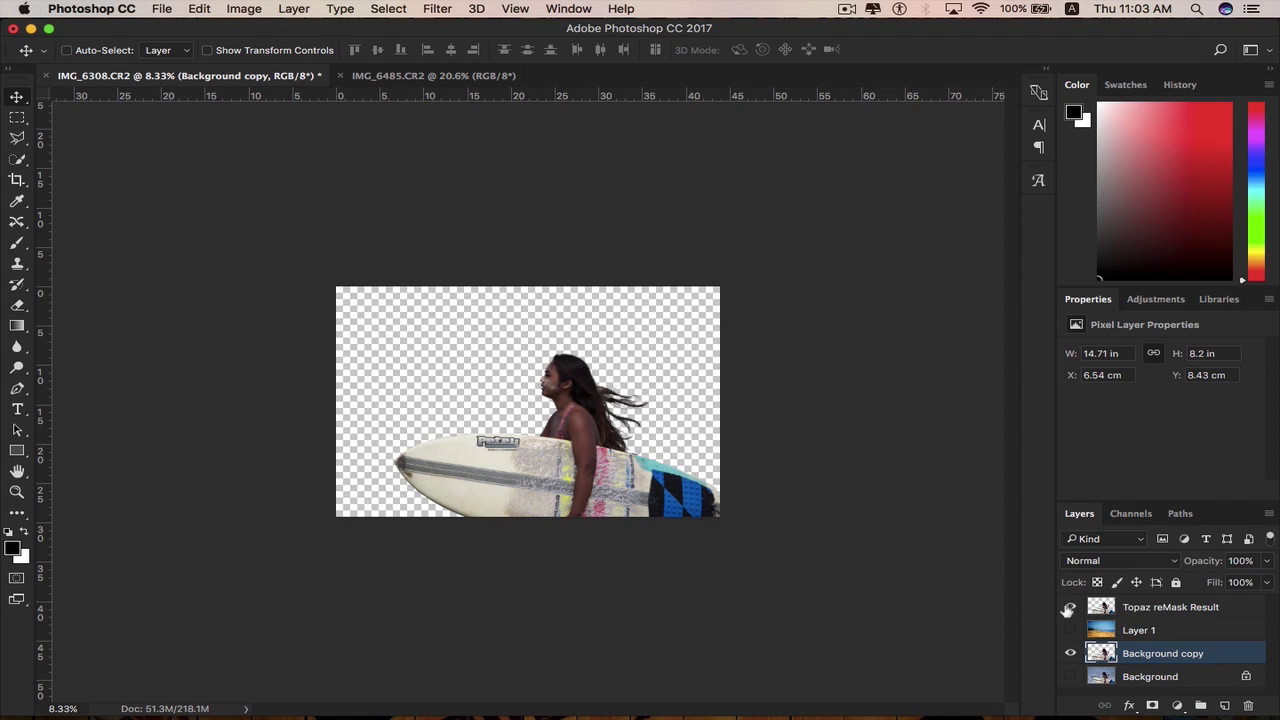
pyautogui.click(1068, 608)
pyautogui.click(1068, 608)
pyautogui.click(1068, 608)
pyautogui.click(1068, 608)
pyautogui.click(1068, 608)
pyautogui.click(1068, 608)
pyautogui.click(1071, 653)
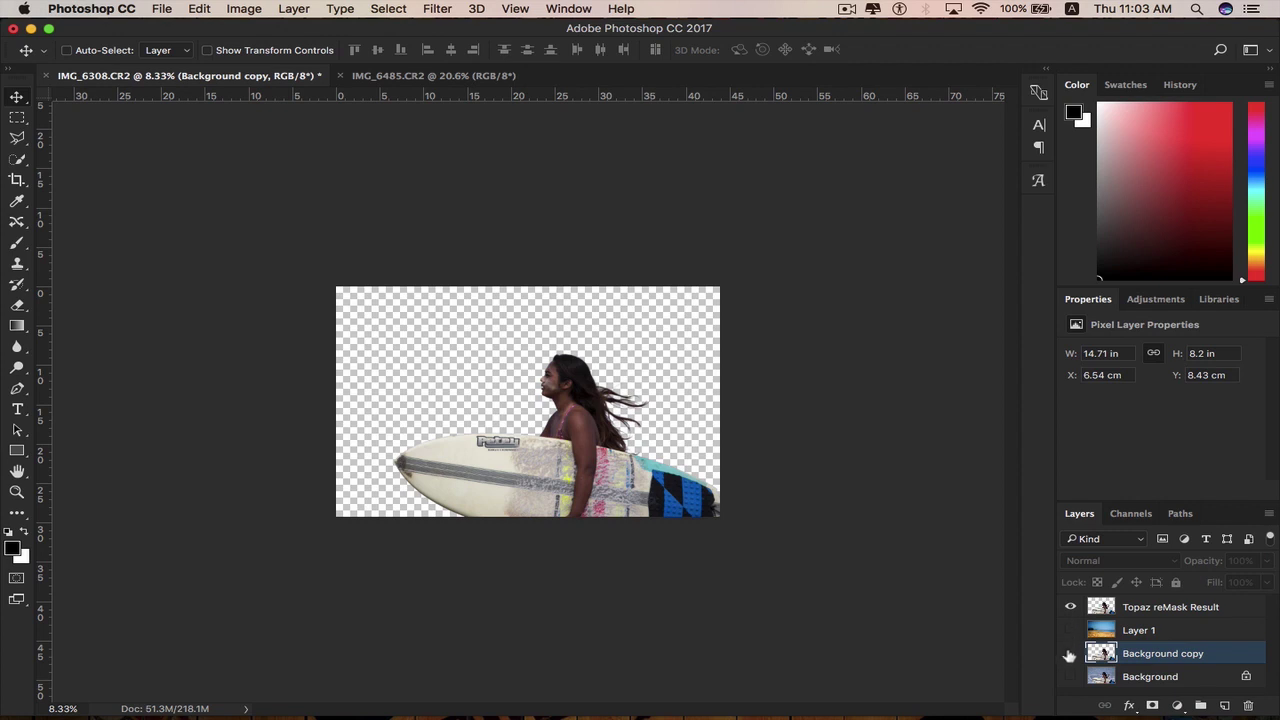
pyautogui.keyDown('alt'); pyautogui.click(1069, 654); pyautogui.keyUp('alt')
# - Rename the Background copy layer to 'Fluid Mask' and fit the image in the window
pyautogui.doubleClick(1148, 655)
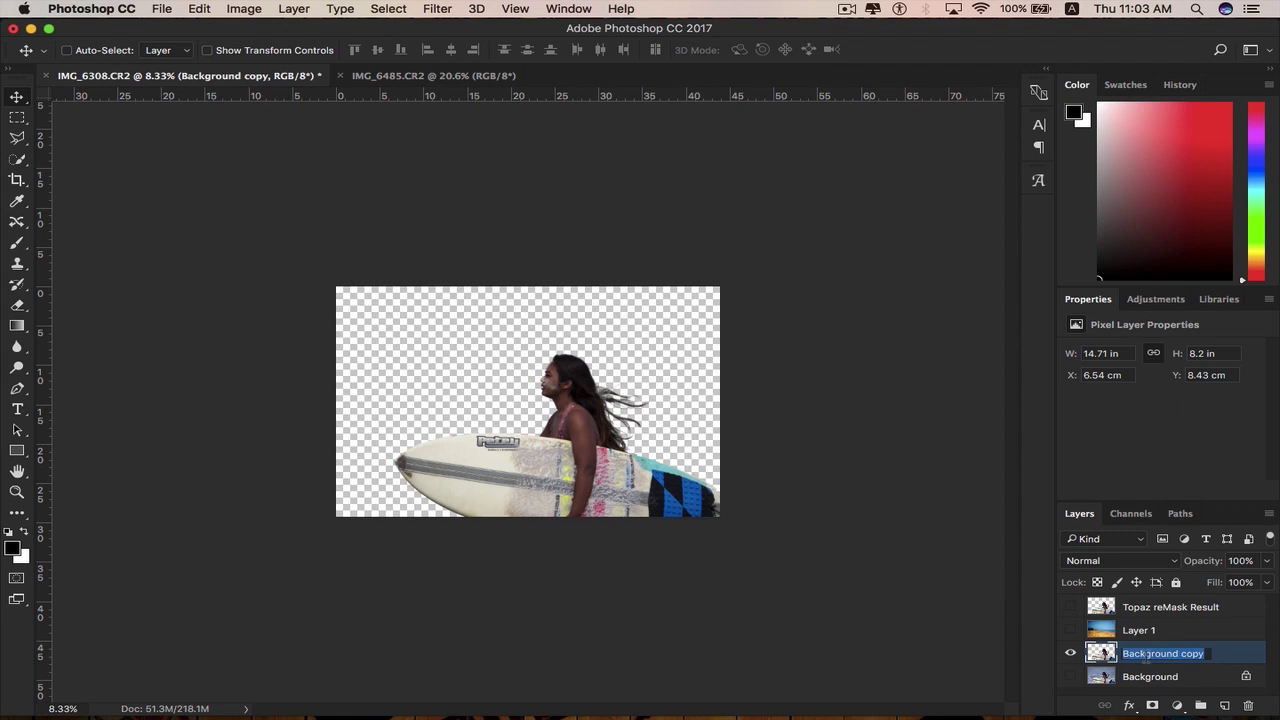
pyautogui.write('Fluid Mask')
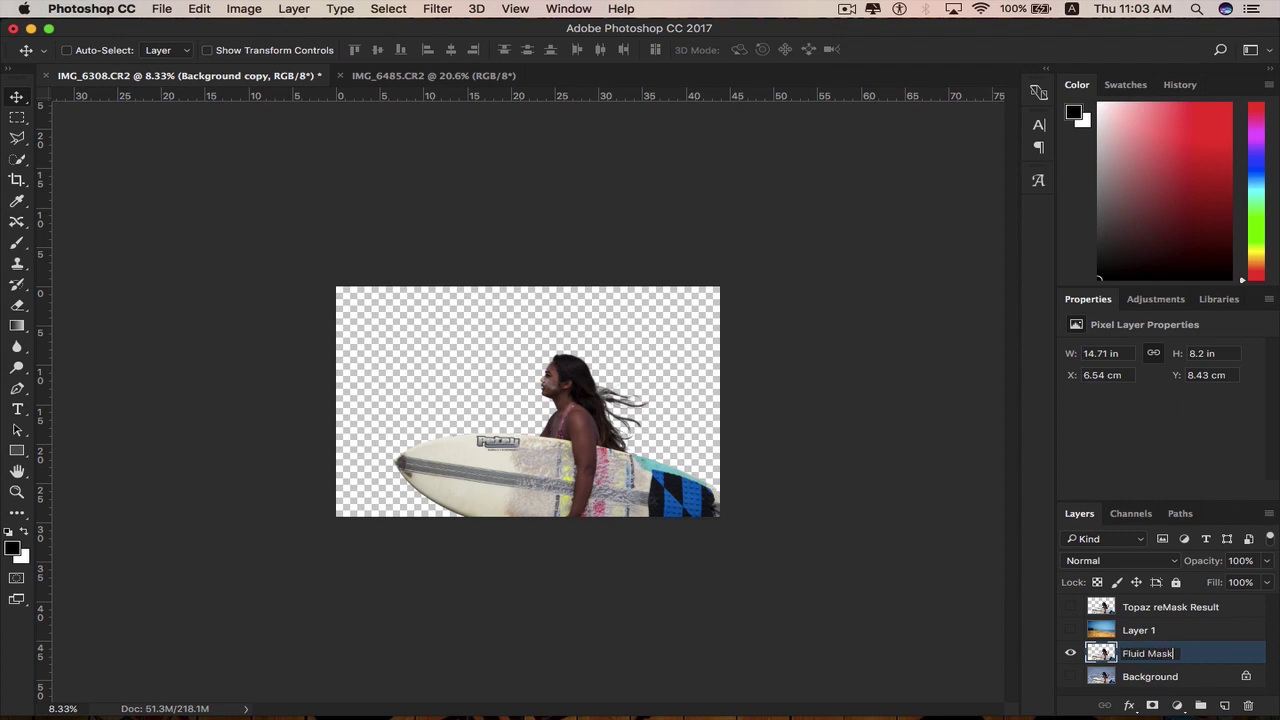
pyautogui.press('Return')
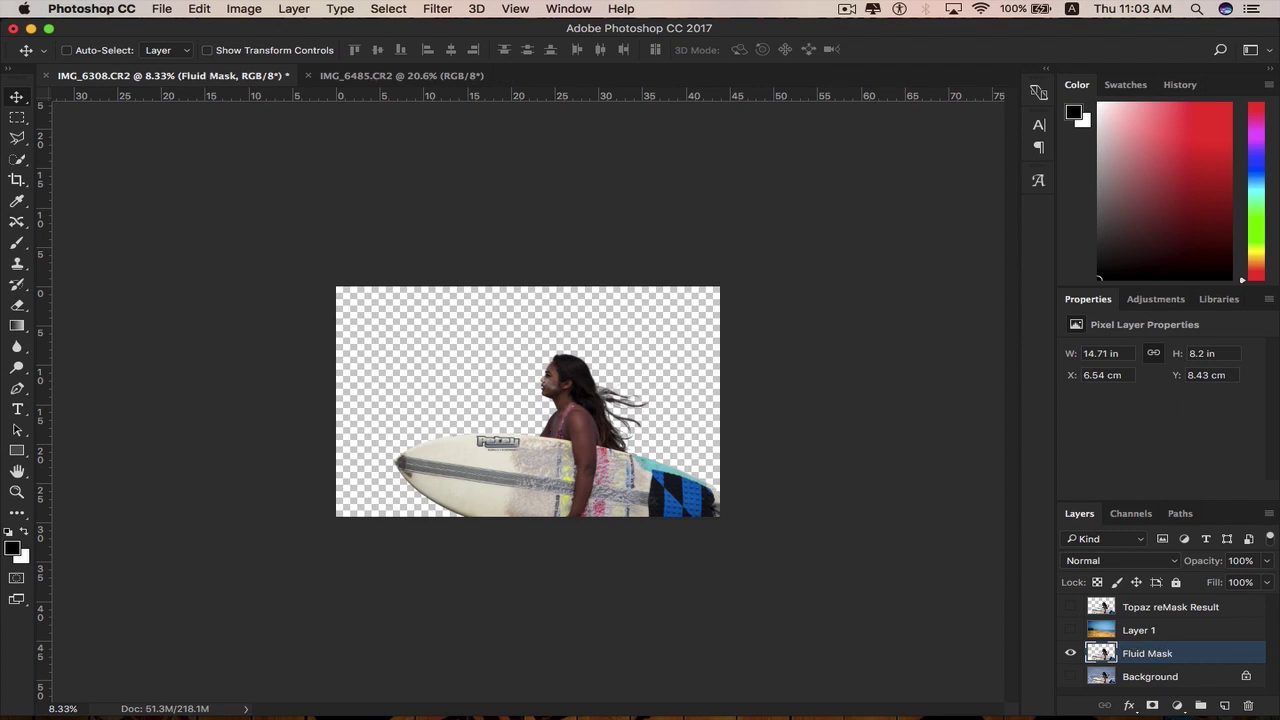
pyautogui.press('super+0')
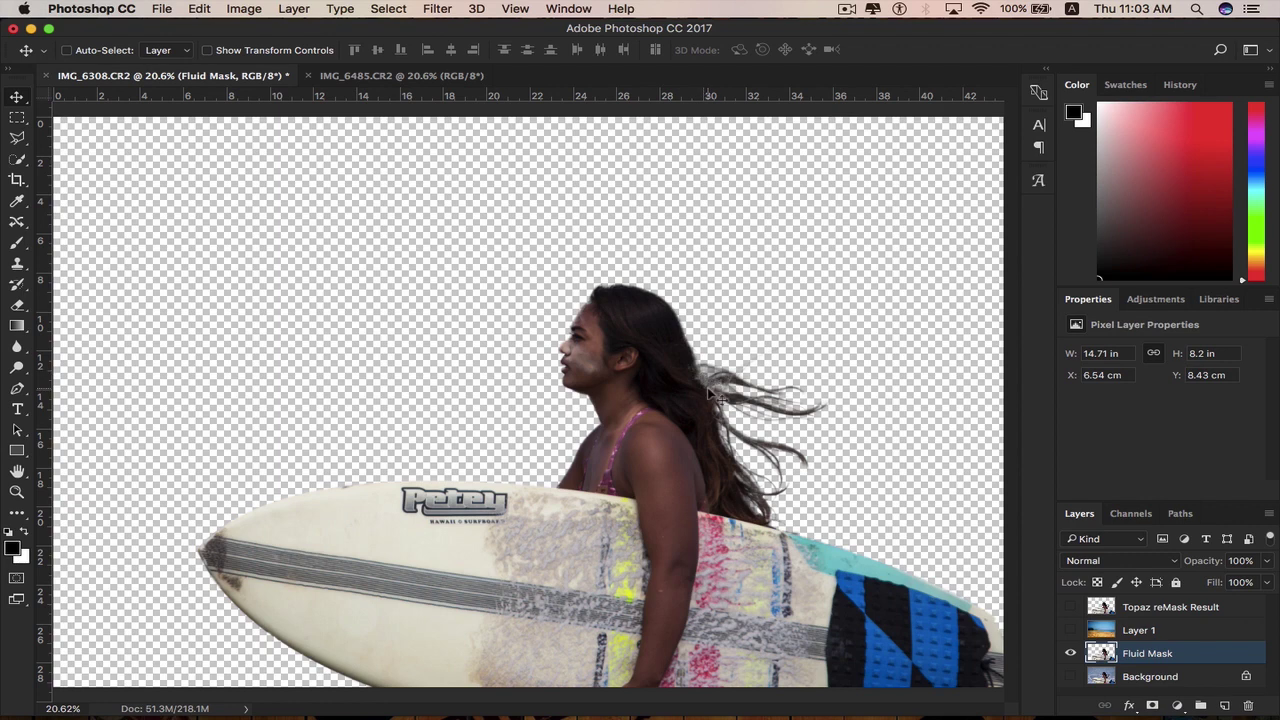
# - Move Layer 1 beneath the Fluid Mask layer, showing the blurred field photo behind the surfer
pyautogui.keyDown('alt'); pyautogui.click(1072, 607); pyautogui.keyUp('alt')
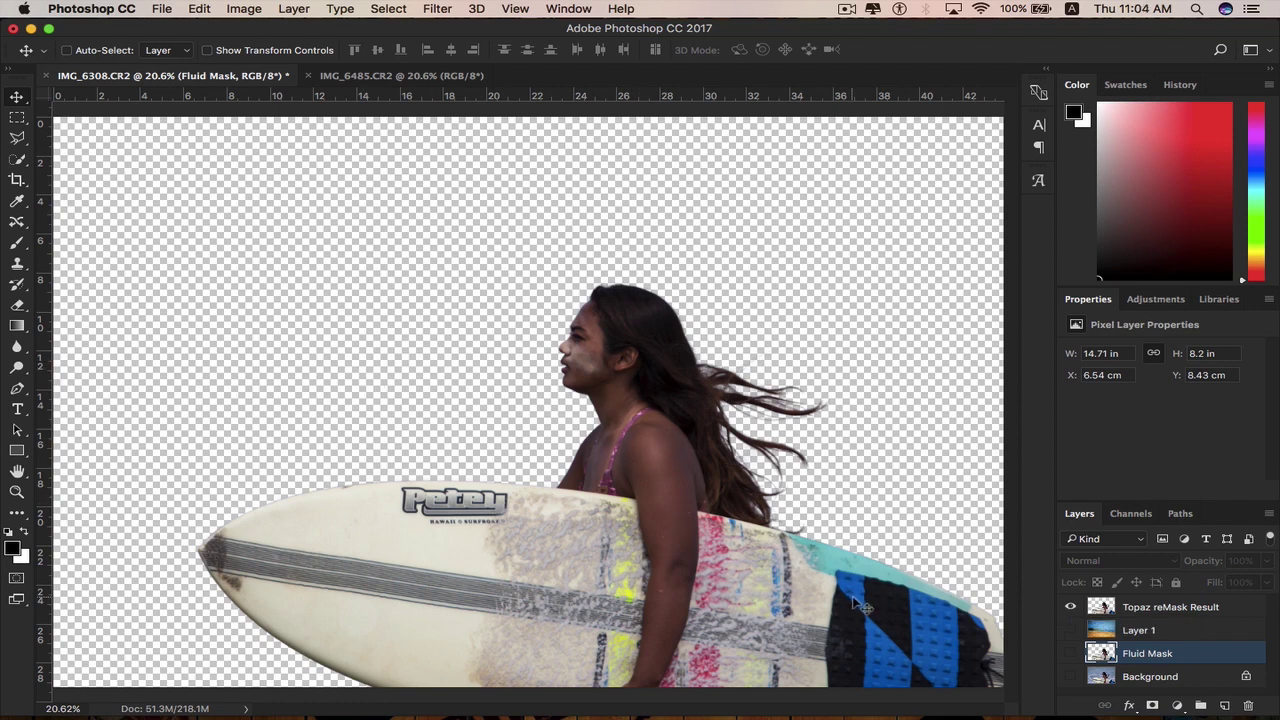
pyautogui.keyDown('alt'); pyautogui.click(1071, 653); pyautogui.keyUp('alt')
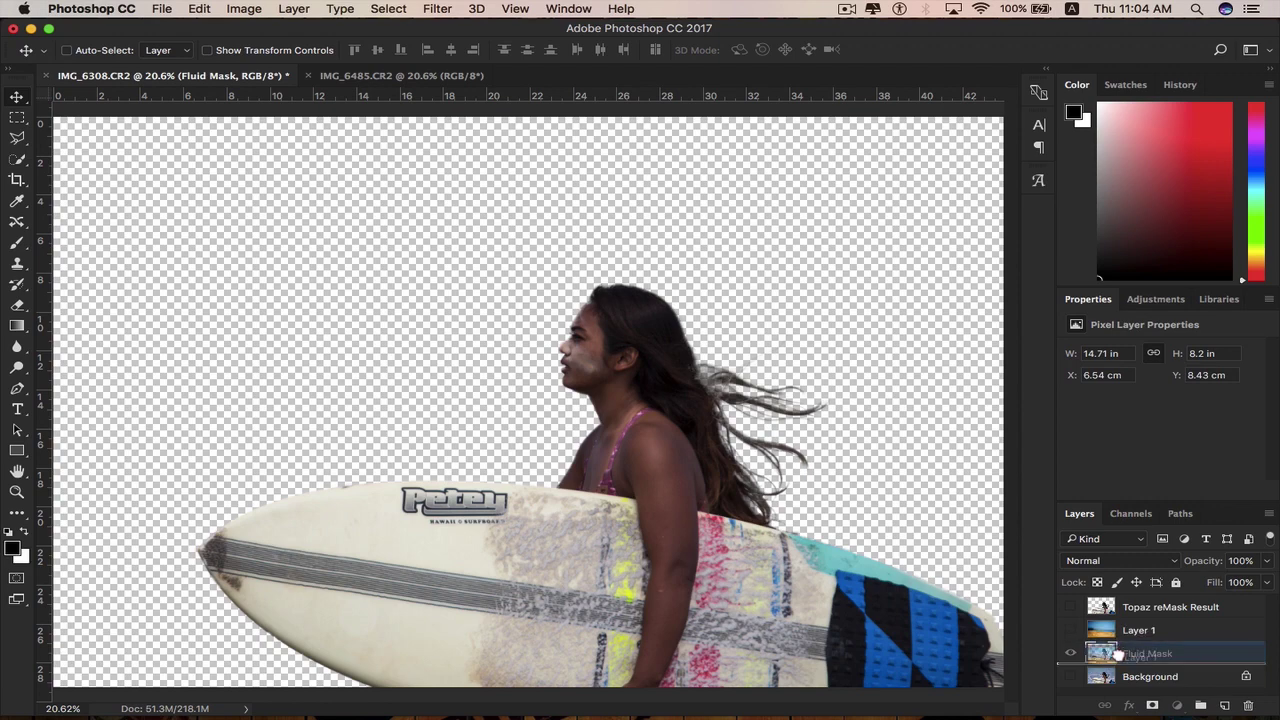
pyautogui.moveTo(1117, 656); pyautogui.dragTo(1110, 652)
pyautogui.click(1071, 653)
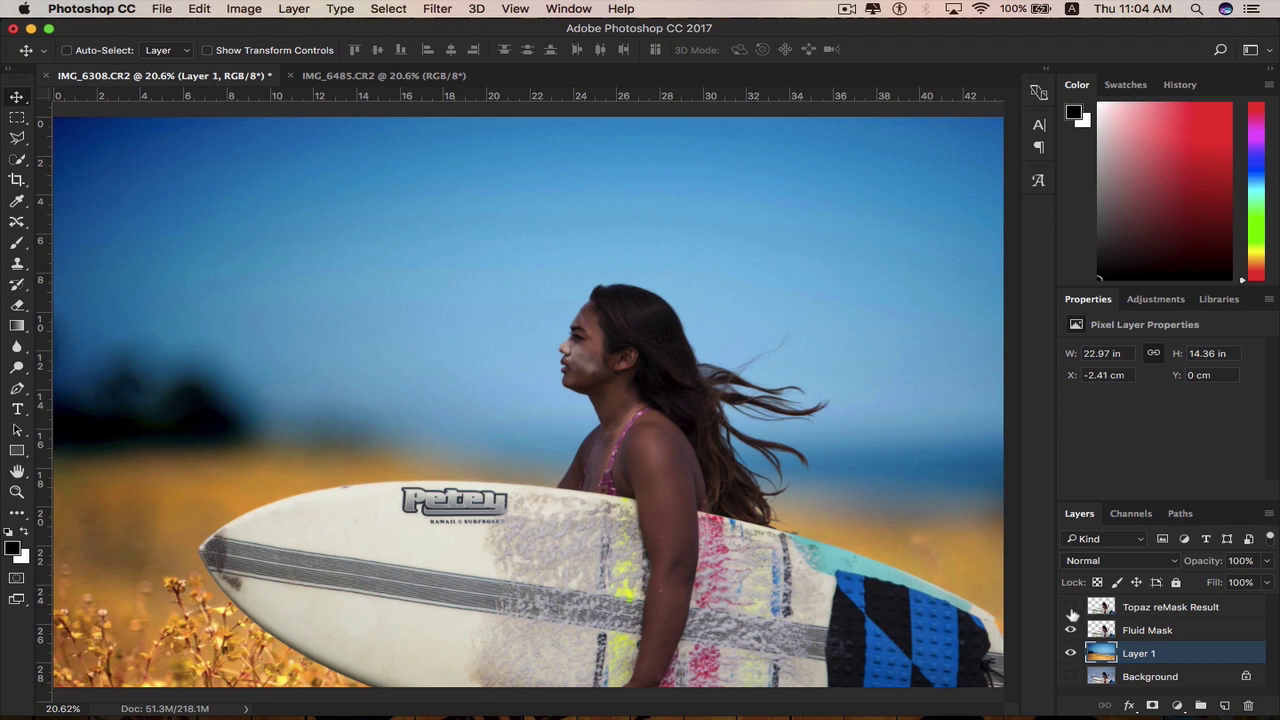
# - Compare the Topaz reMask and Fluid Mask cut-outs, then add an empty Layer 2 on top
pyautogui.click(1071, 631)
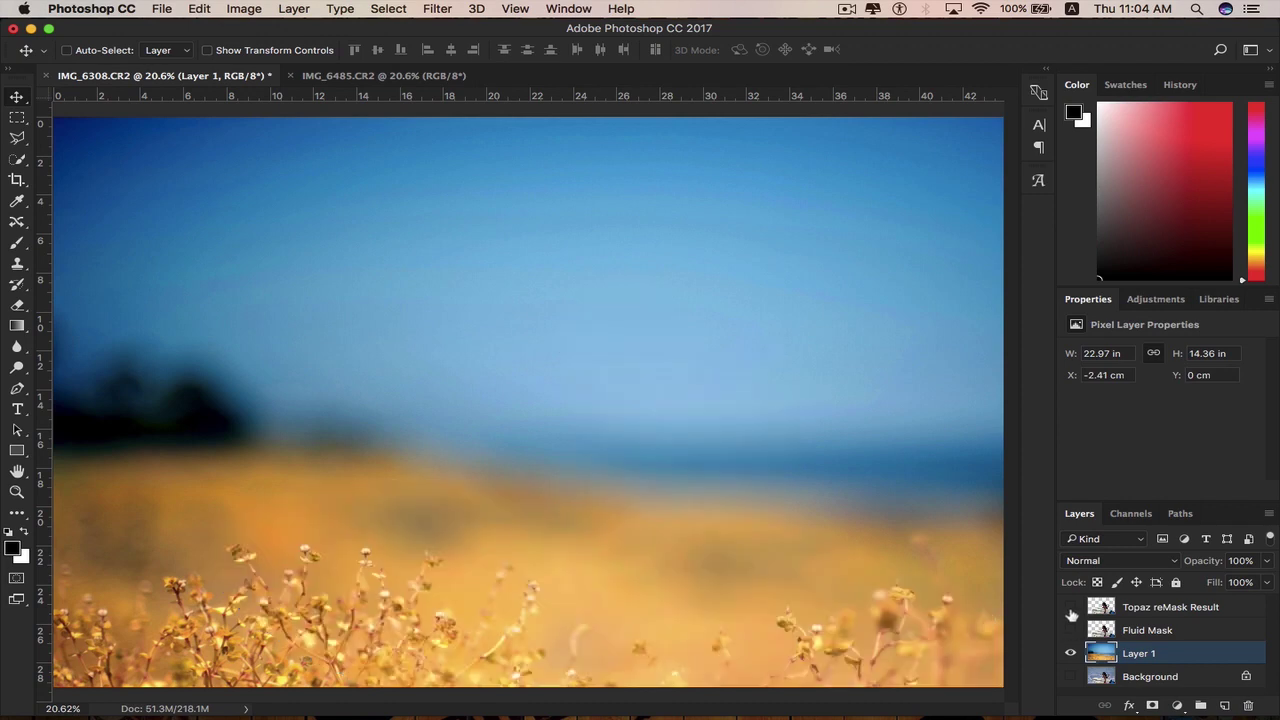
pyautogui.click(1071, 608)
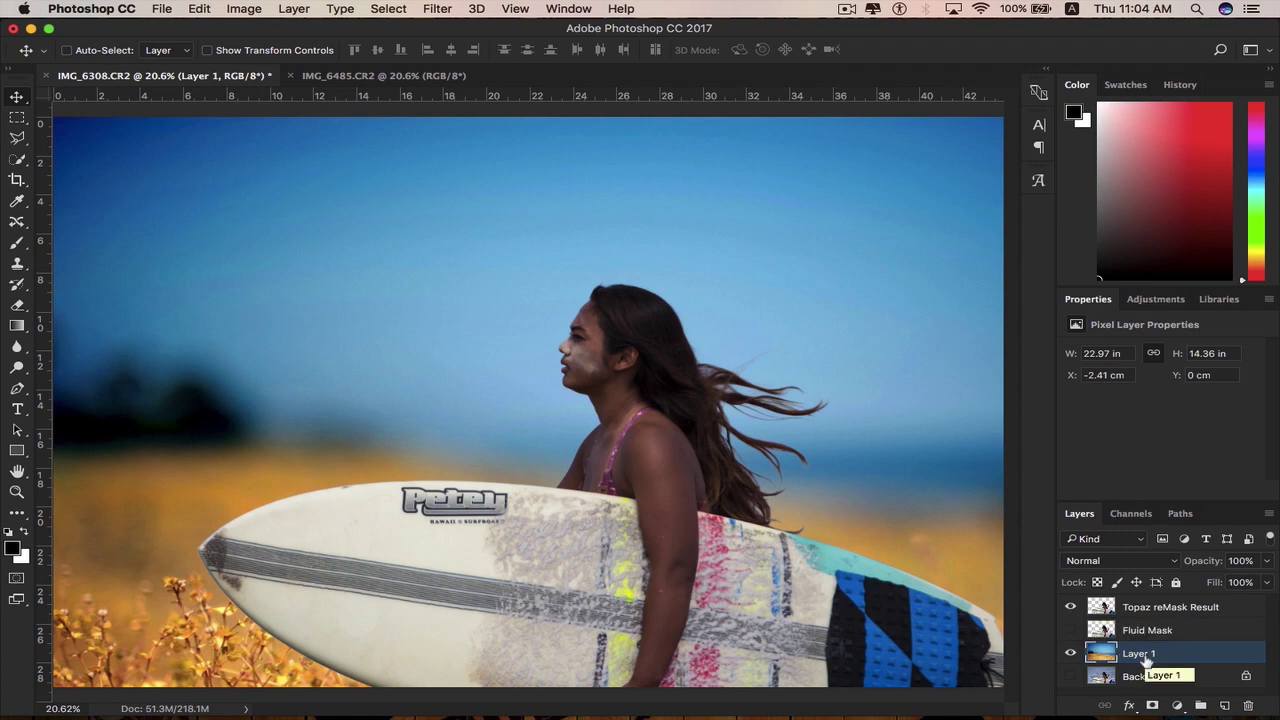
pyautogui.click(1071, 631)
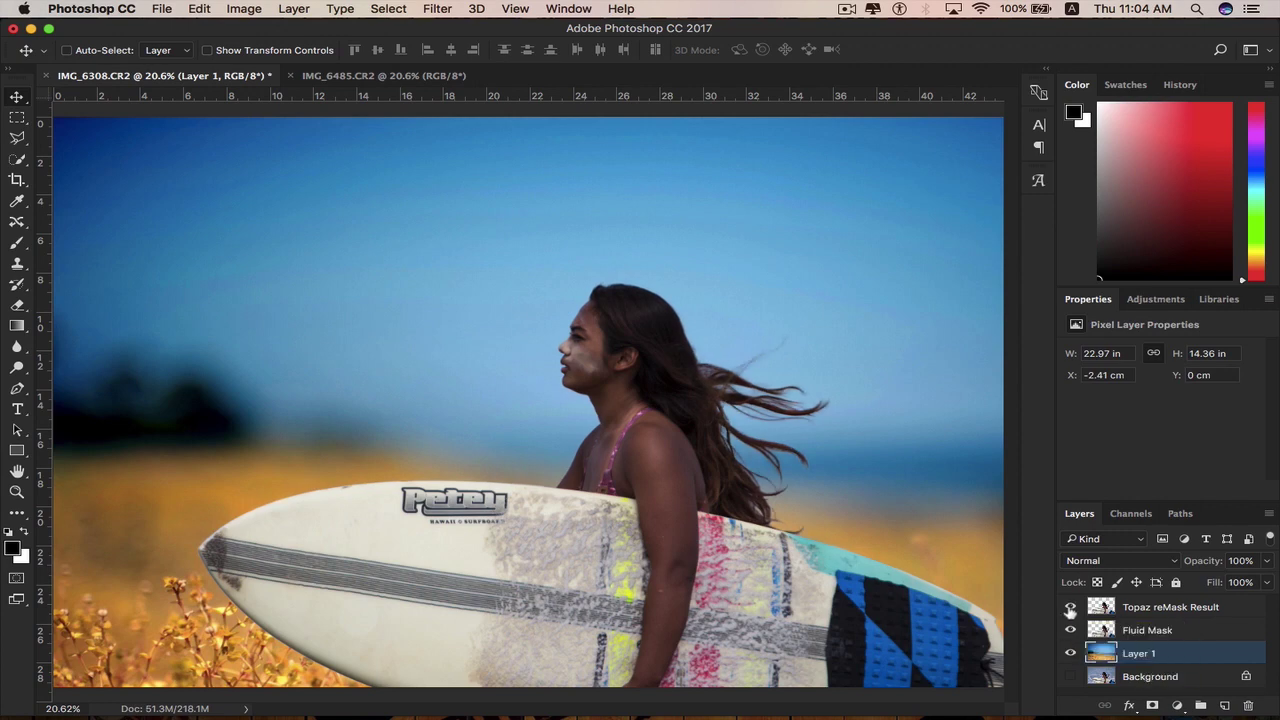
pyautogui.click(1222, 706)
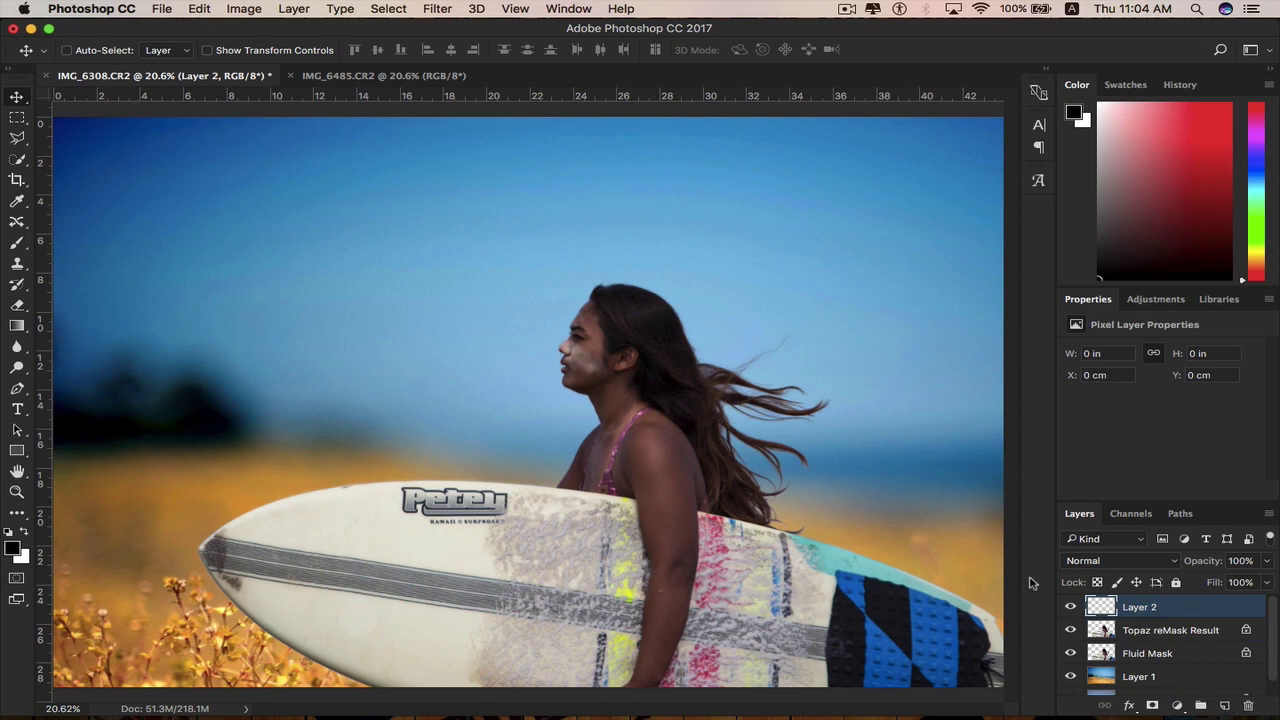
# - With the Brush tool on Layer 2, paint orange and red diagonal strokes across the surfer
pyautogui.hotkey('alt', '[')
pyautogui.hotkey('alt', '[')
pyautogui.press('b')
pyautogui.keyDown('alt'); pyautogui.click(264, 480); pyautogui.keyUp('alt')
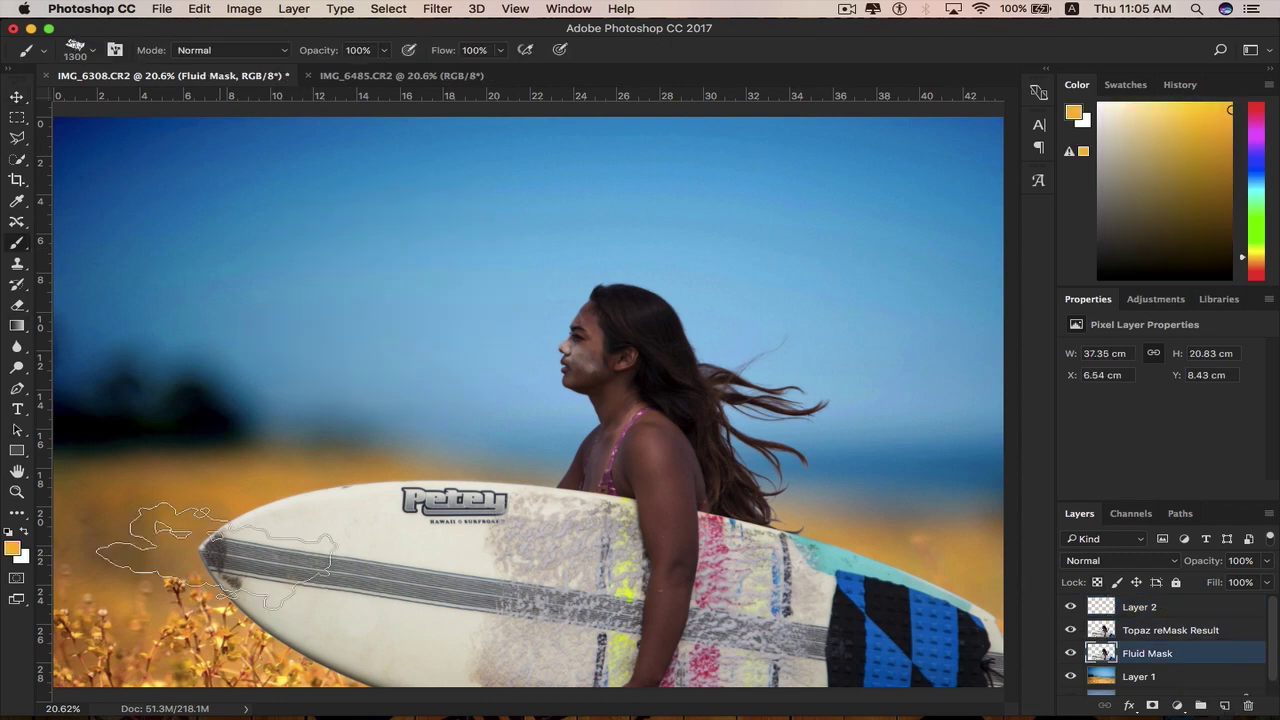
pyautogui.hotkey('alt', ']')
pyautogui.hotkey('alt', ']')
pyautogui.moveTo(110, 610); pyautogui.dragTo(790, 260)
pyautogui.moveTo(186, 330); pyautogui.dragTo(190, 232)
pyautogui.moveTo(240, 650); pyautogui.dragTo(870, 350)
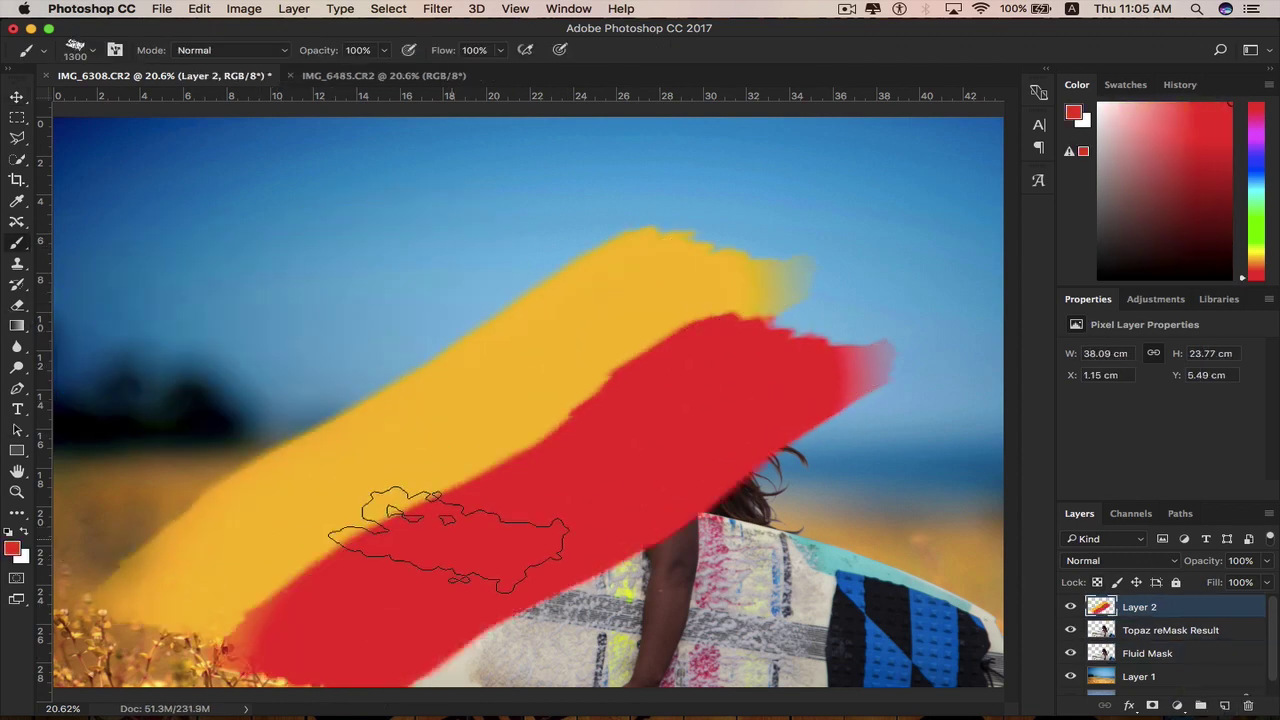
# - Add magenta, blue and green diagonal strokes over the surfer
pyautogui.moveTo(410, 392); pyautogui.dragTo(400, 330)
pyautogui.moveTo(250, 690); pyautogui.dragTo(860, 440)
pyautogui.moveTo(829, 586); pyautogui.dragTo(840, 520)
pyautogui.moveTo(560, 690)
pyautogui.mouseDown()
pyautogui.moveTo(805, 438)
pyautogui.moveTo(900, 557)
pyautogui.mouseUp()
pyautogui.moveTo(1000, 570); pyautogui.dragTo(771, 686)
pyautogui.click(1120, 560)
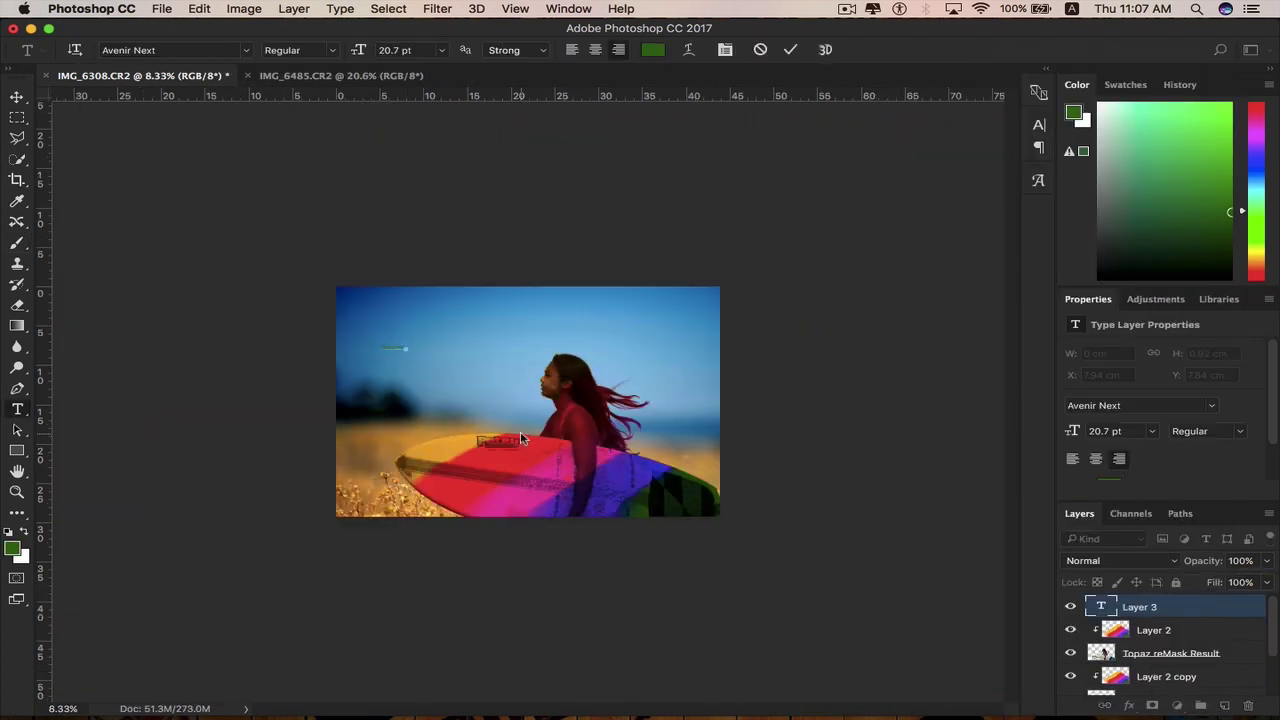
# - Zoom in on the summertime text, then fit the whole composite on screen
pyautogui.hotkey('ctrl', '+')
pyautogui.hotkey('ctrl', '+')
pyautogui.hotkey('ctrl', '+')
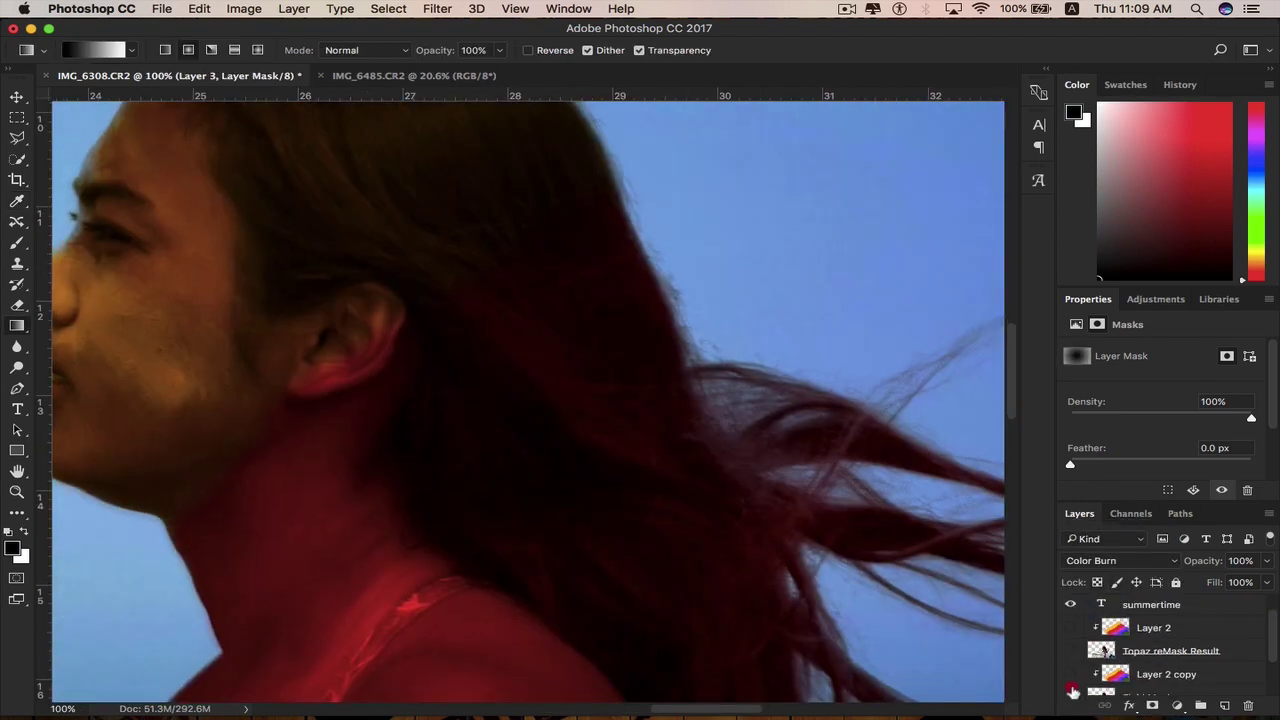
pyautogui.press('super+0')
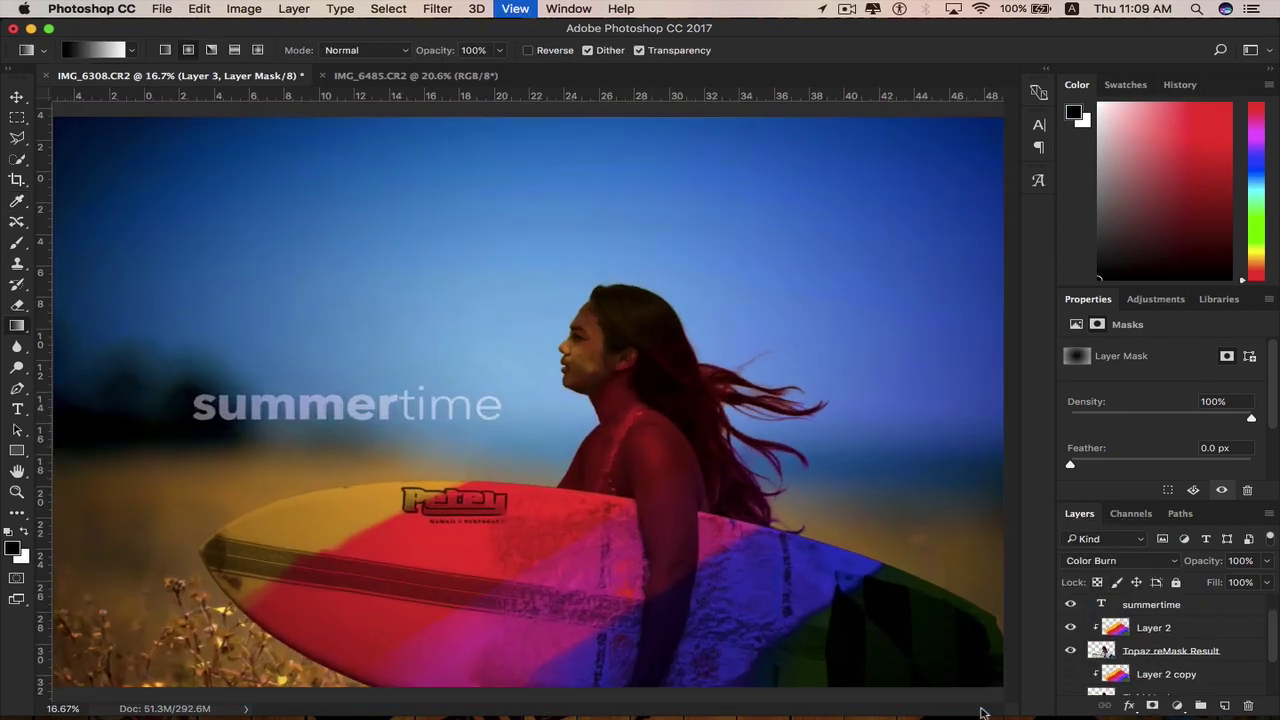